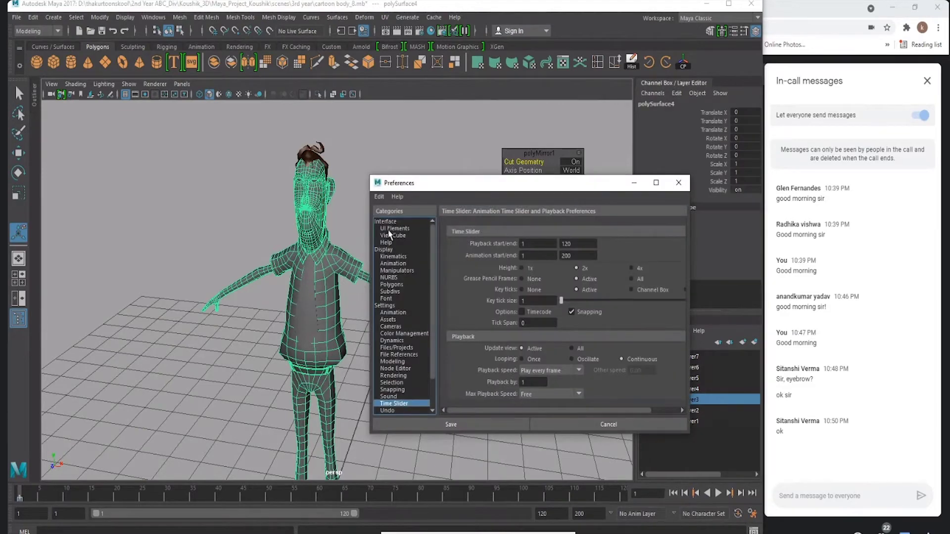
In UI Elements preferences, hide the Time Slider and Help Line, keeping the Range Slider shown.
left_click(389, 229)
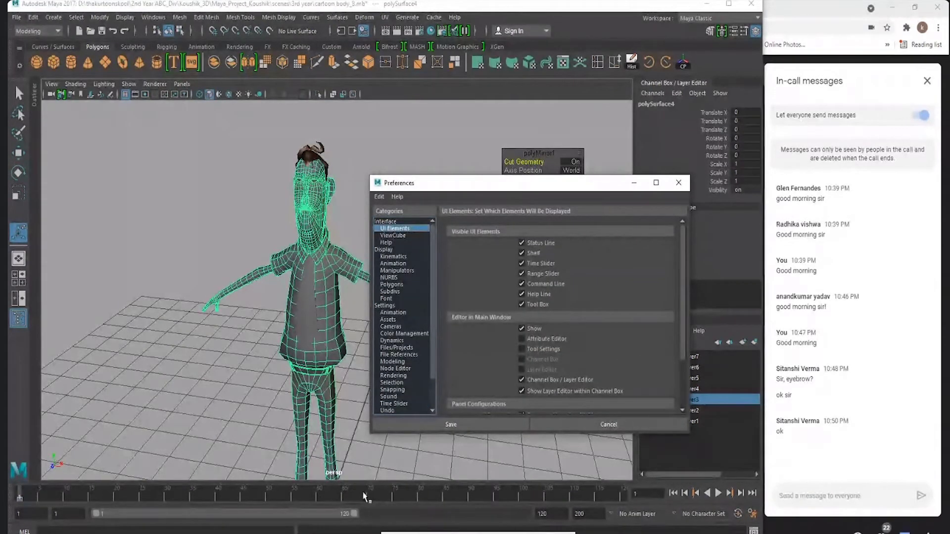
left_click(521, 264)
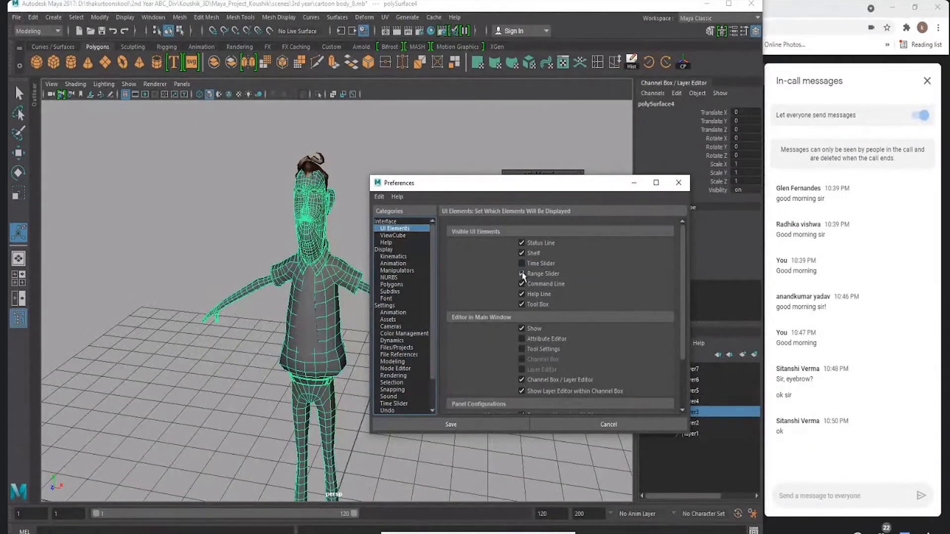
left_click(522, 274)
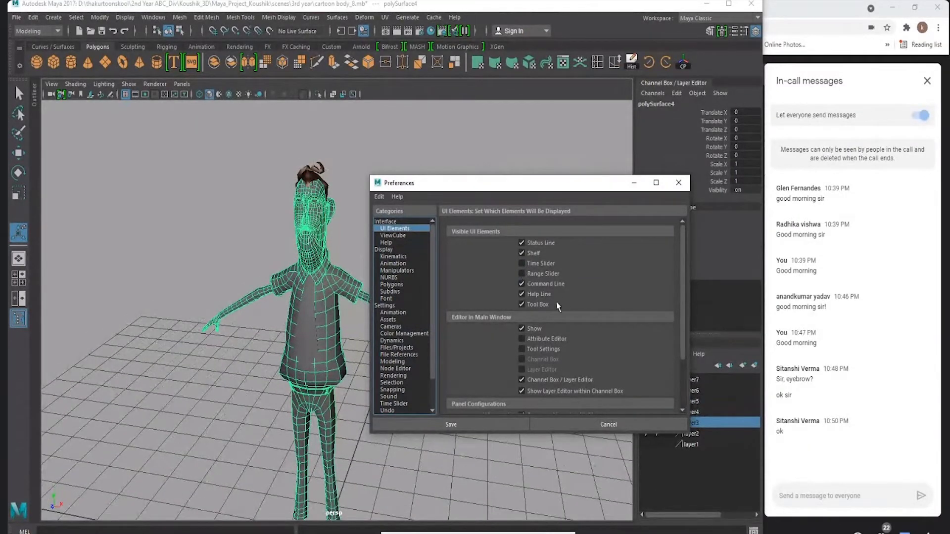
left_click(521, 274)
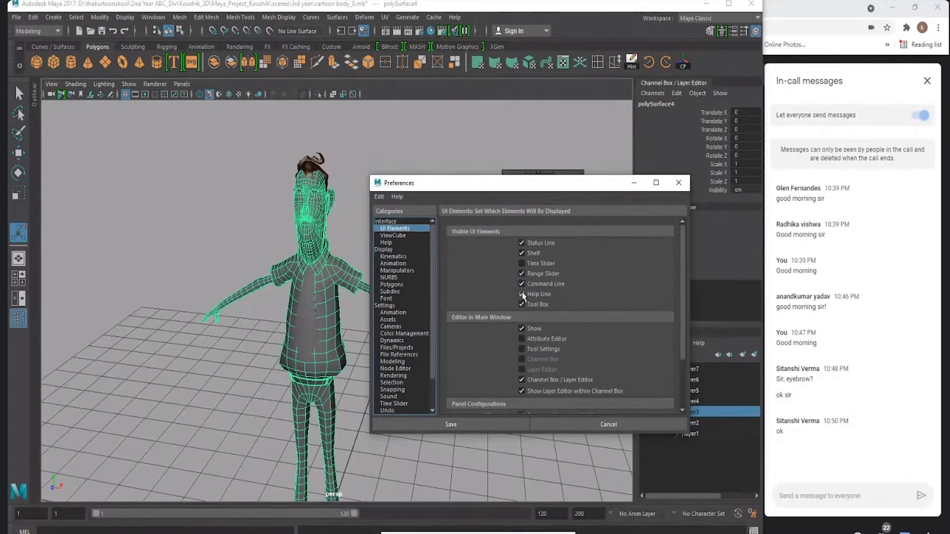
left_click(523, 294)
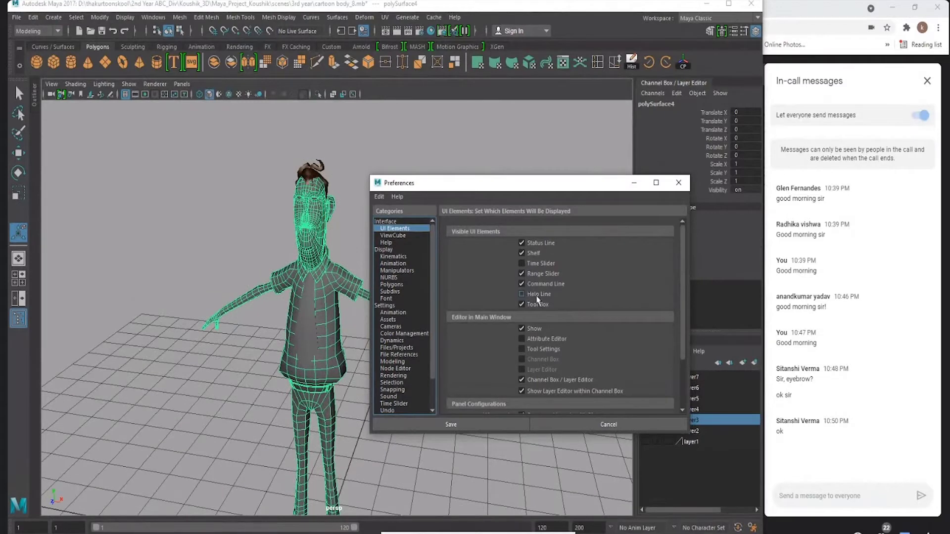
Shift the Preferences window left and bring up the Undo preference settings.
left_click_drag(542, 187, 532, 187)
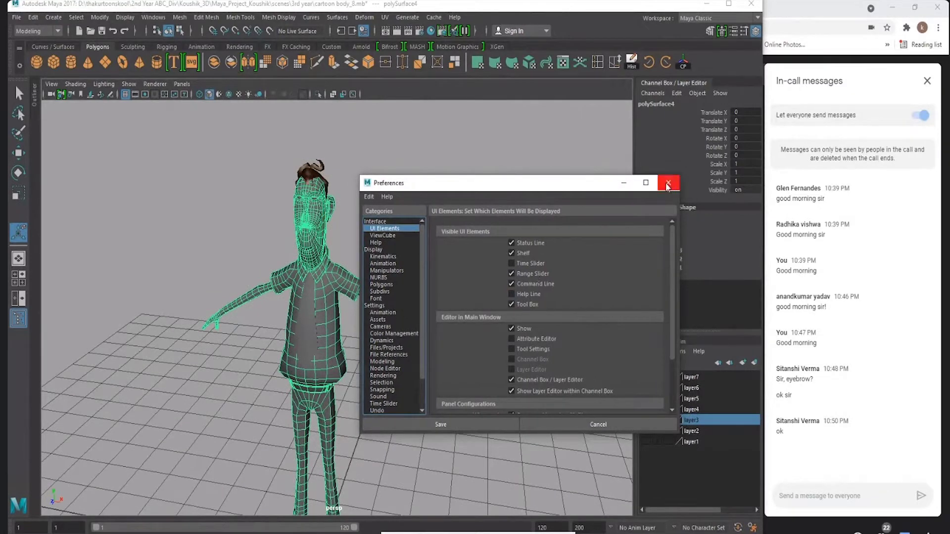
scroll(400, 290, "down", 2)
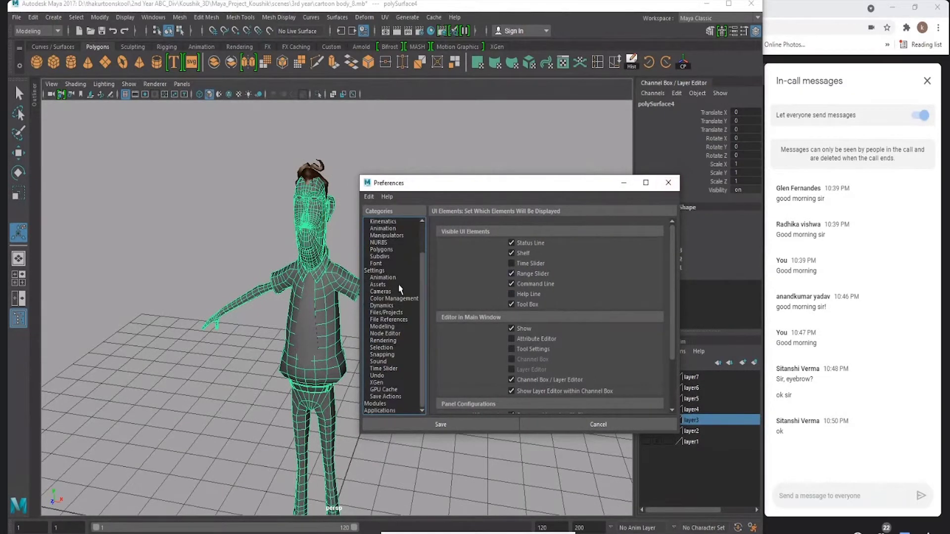
left_click(377, 376)
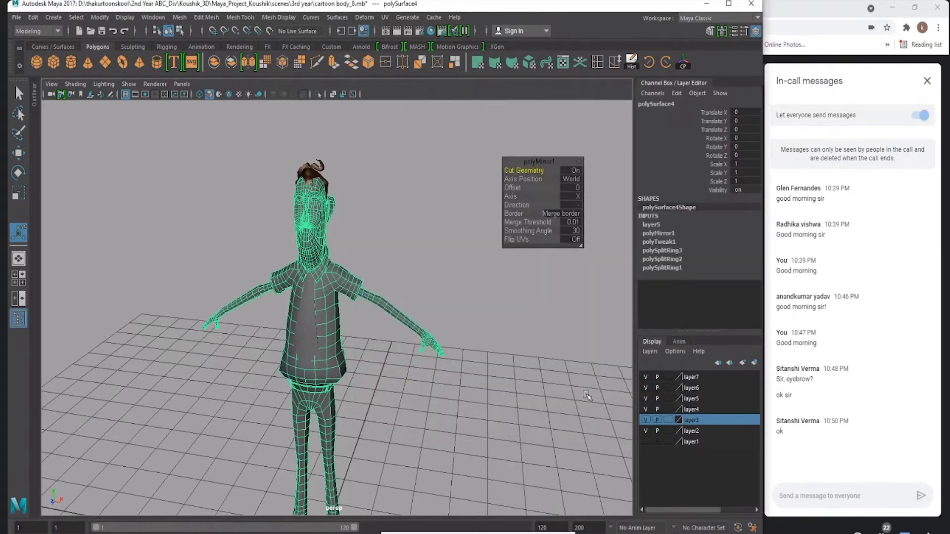
Orbit the character and drag the polyMirror1 in-view editor aside.
scroll(471, 361, "up", 3)
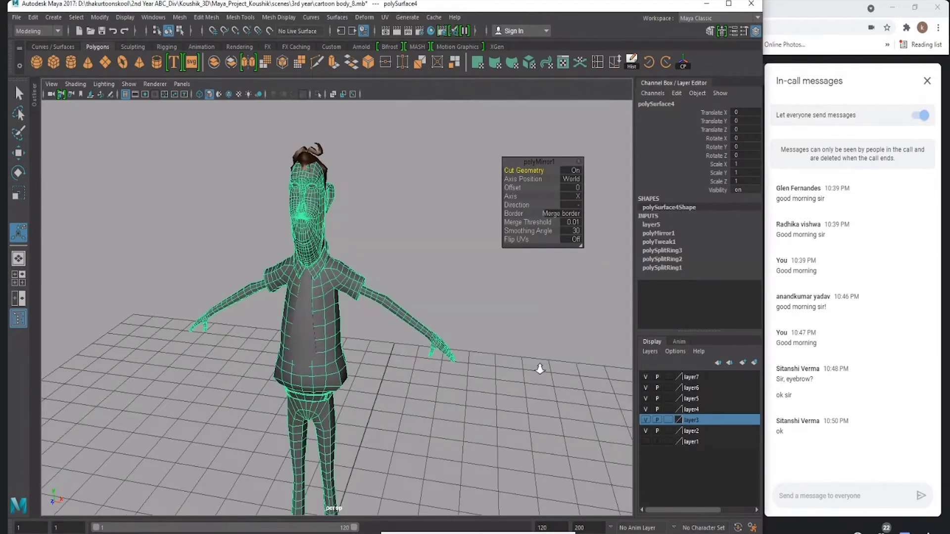
left_click(434, 215)
left_click(331, 225)
left_click_drag(330, 225, 495, 274, "alt")
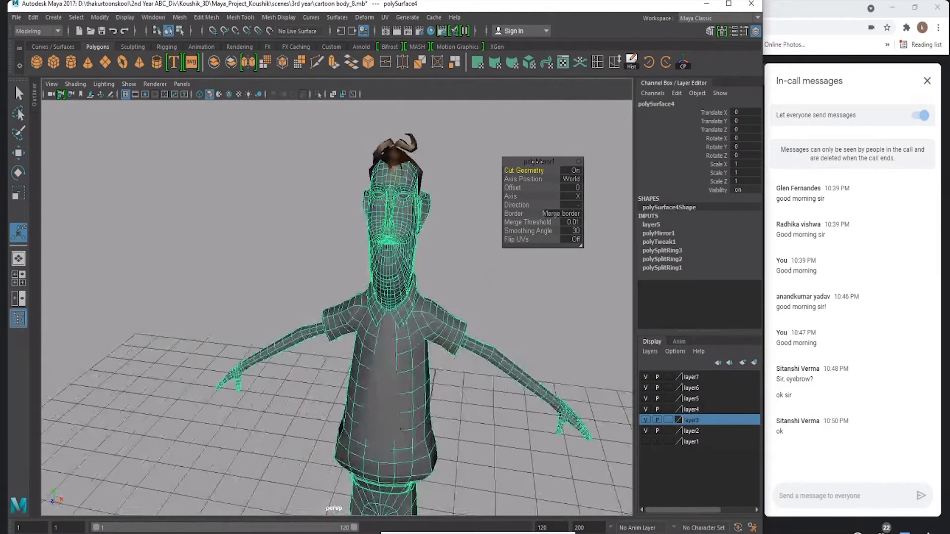
left_click(594, 157)
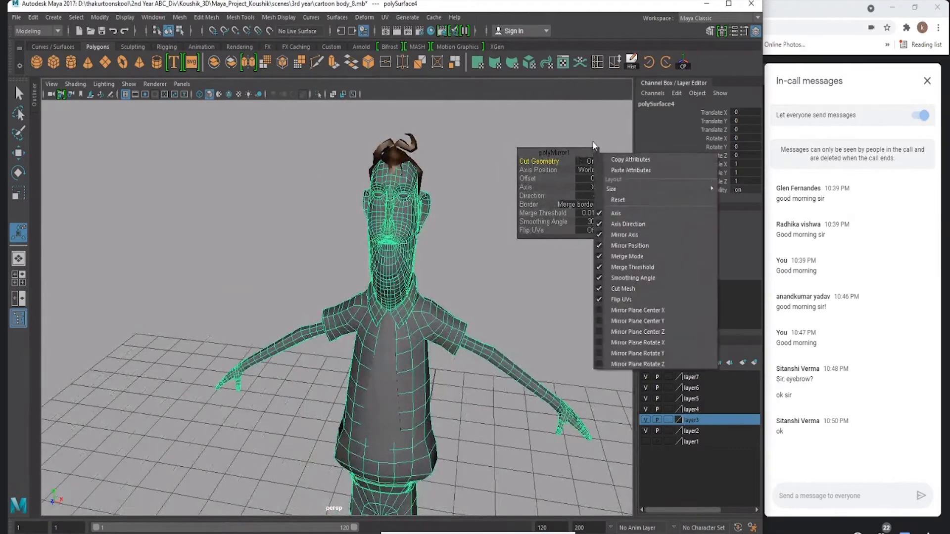
left_click(559, 170)
left_click_drag(553, 152, 604, 115)
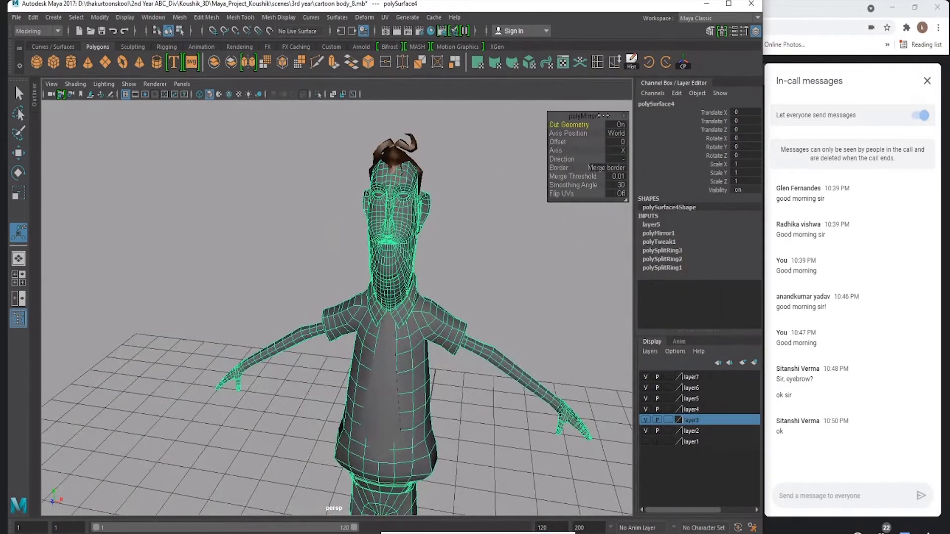
Inspect the character by selecting the body and tie and orbiting to a three-quarter view.
left_click(506, 268)
left_click(403, 256)
left_click(382, 364)
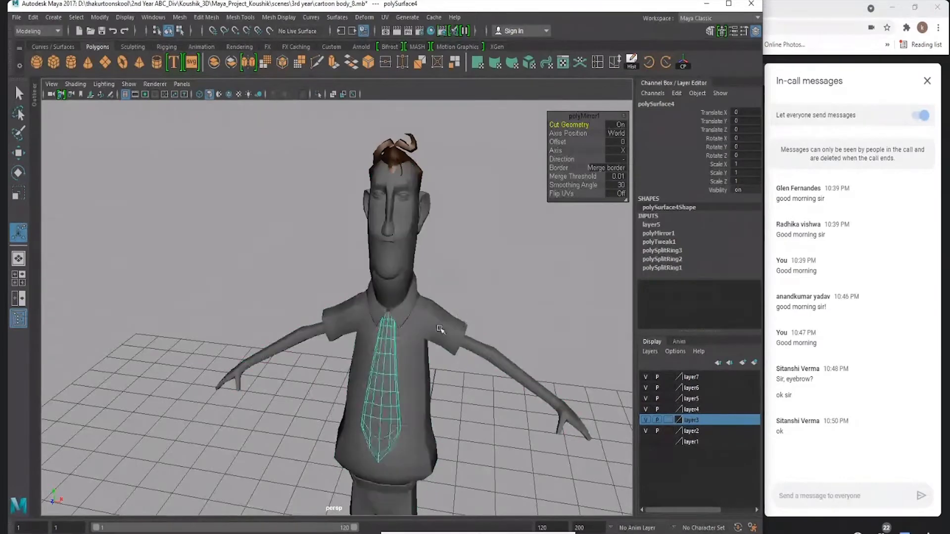
left_click(440, 329)
left_click_drag(439, 329, 424, 314, "alt")
left_click(528, 281)
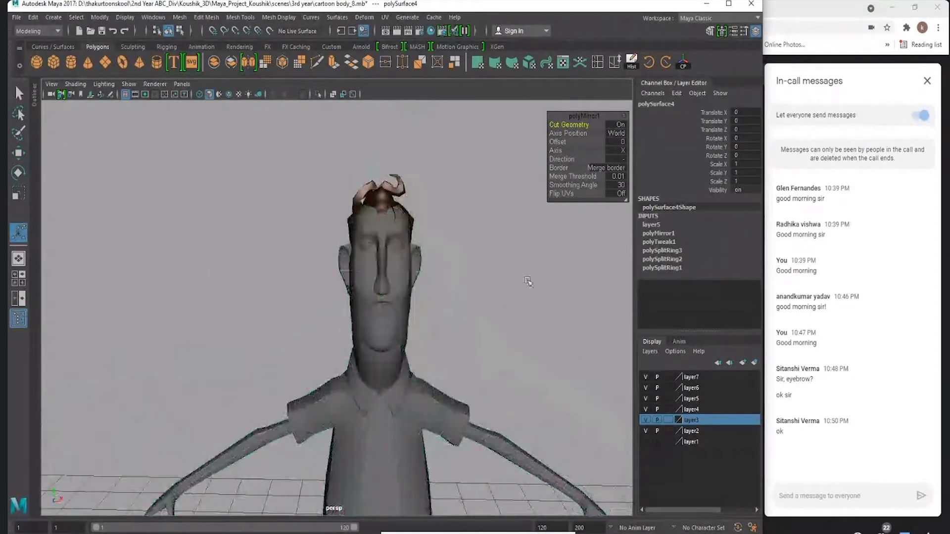
right_click_drag(501, 332, 492, 265, "alt")
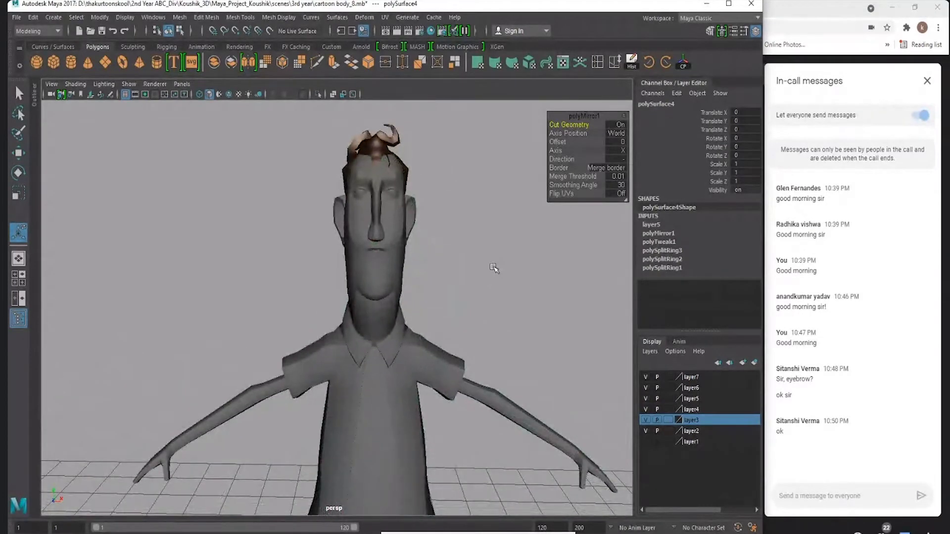
left_click_drag(493, 268, 365, 300, "alt")
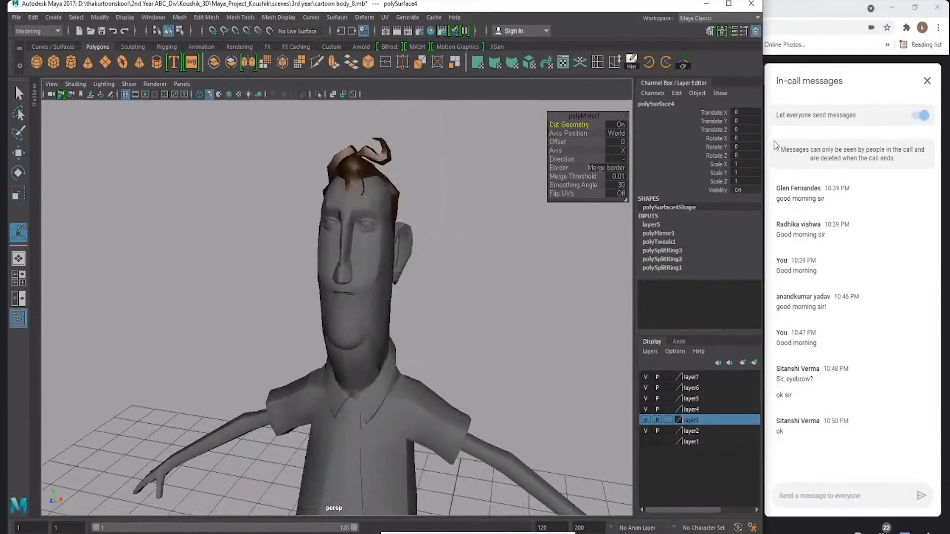
Toggle off the Channel Box/Layer Editor to widen the viewport, then check the body mesh selection.
left_click(756, 31)
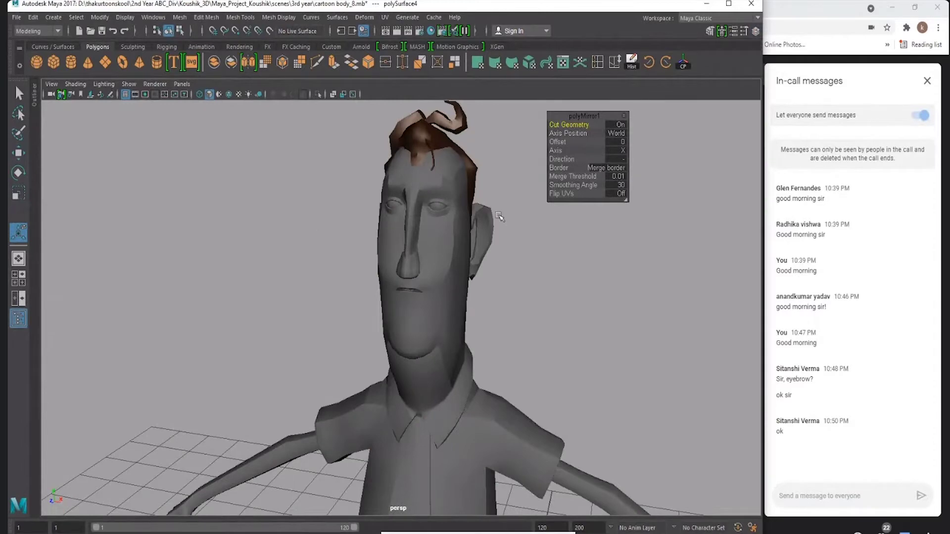
left_click(466, 200)
left_click(544, 292)
left_click(454, 285)
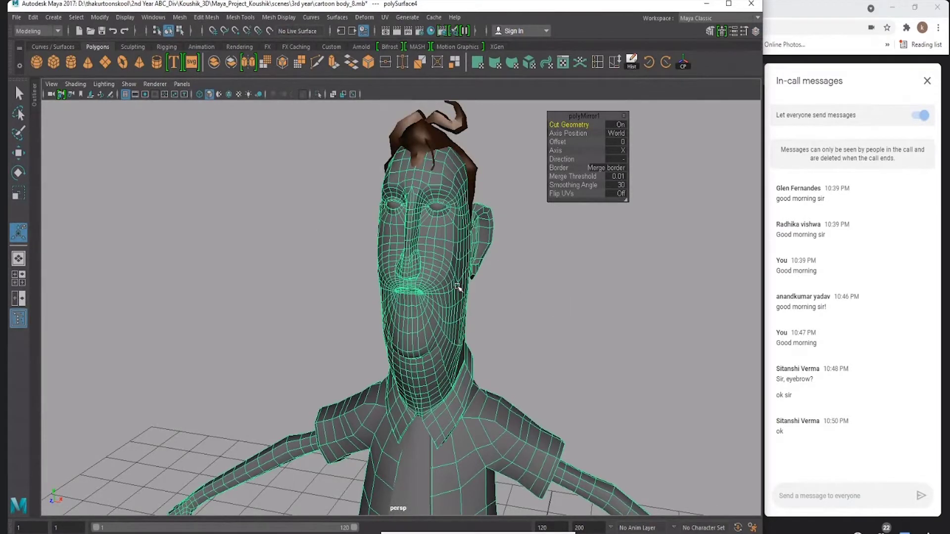
left_click(523, 289)
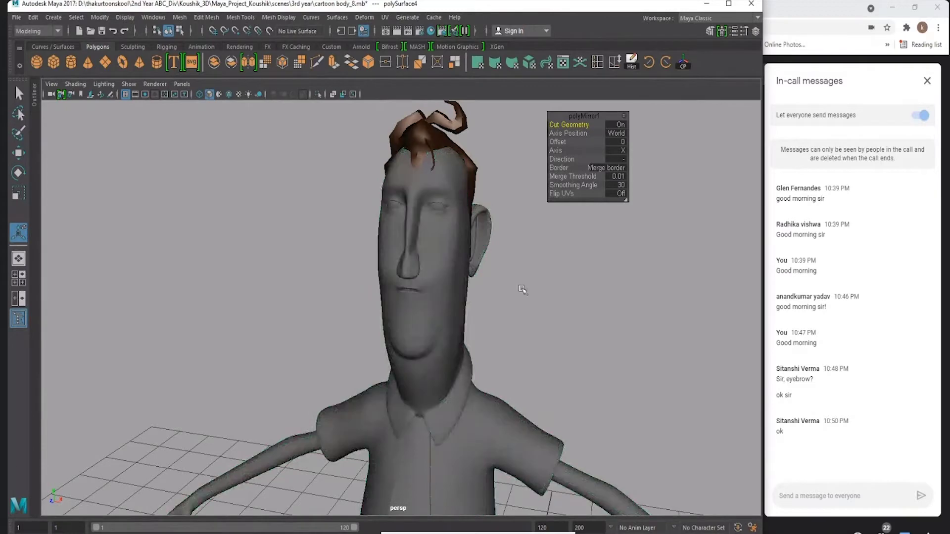
Select the hair and give it a smooth preview with the 3 key.
left_click(427, 139)
key("3")
left_click(586, 285)
mouse_move(550, 274)
left_mouse_down("alt")
mouse_move(329, 254)
mouse_move(479, 261)
mouse_move(439, 254)
mouse_move(489, 295)
mouse_move(503, 295)
mouse_move(491, 301)
left_mouse_up("alt")
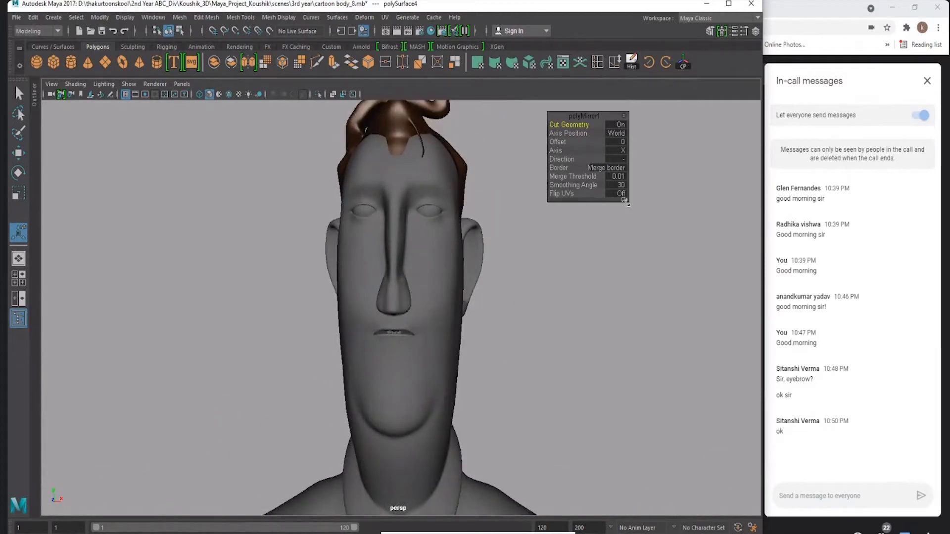
Move the mirror panel out of the way, frame the full body level, and reselect the body mesh.
left_click_drag(626, 200, 753, 196)
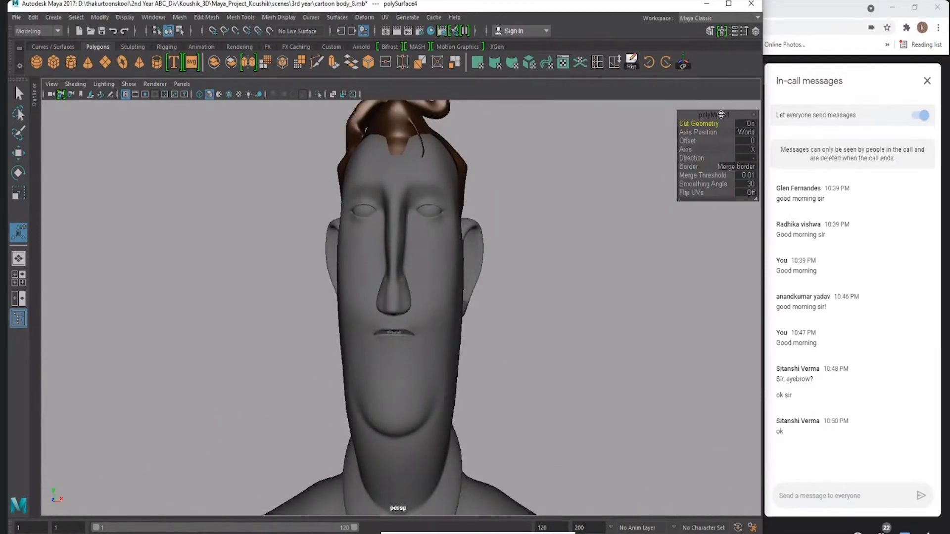
left_click(433, 217)
right_click_drag(433, 216, 396, 260, "alt")
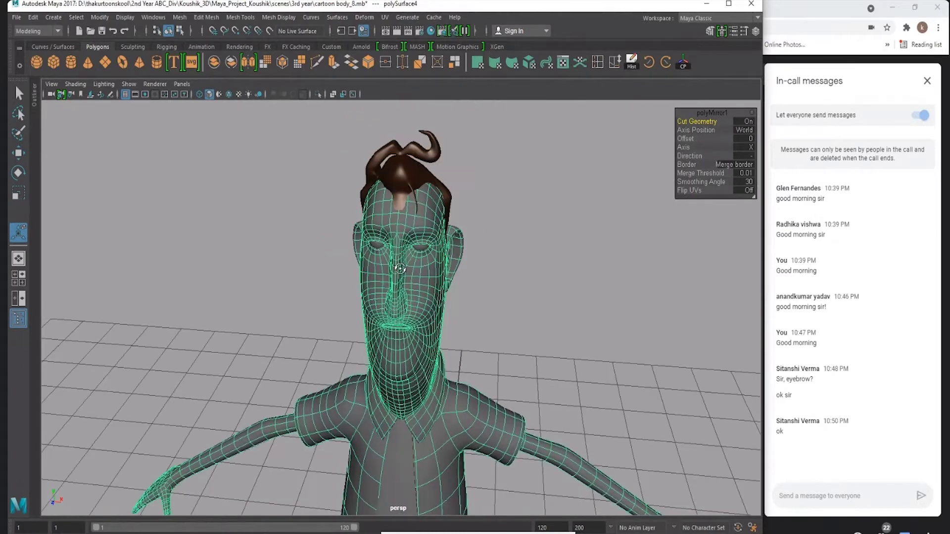
left_click(492, 251)
left_click(420, 288)
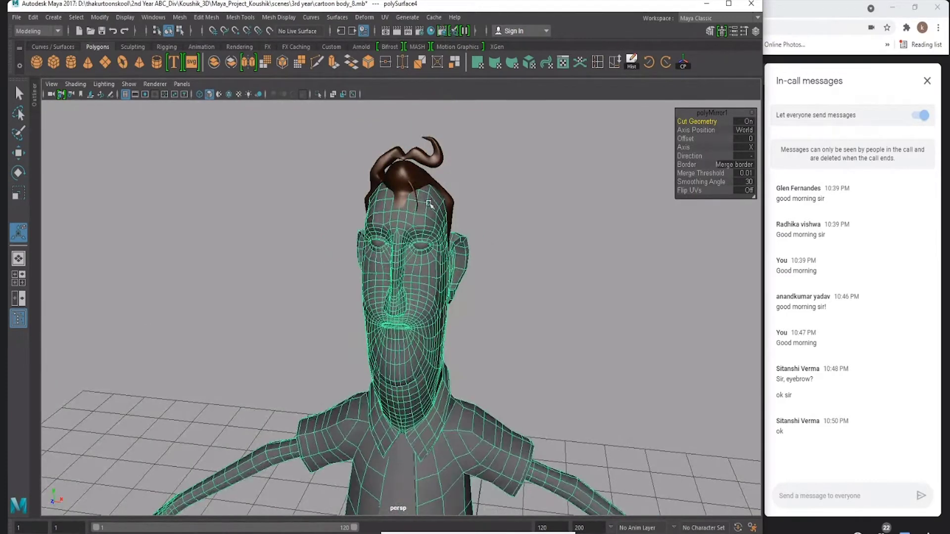
right_click_drag(420, 288, 444, 208, "alt")
left_click(444, 203)
left_click(484, 314)
middle_click_drag(484, 315, 431, 253, "alt")
left_click_drag(431, 253, 427, 287, "alt")
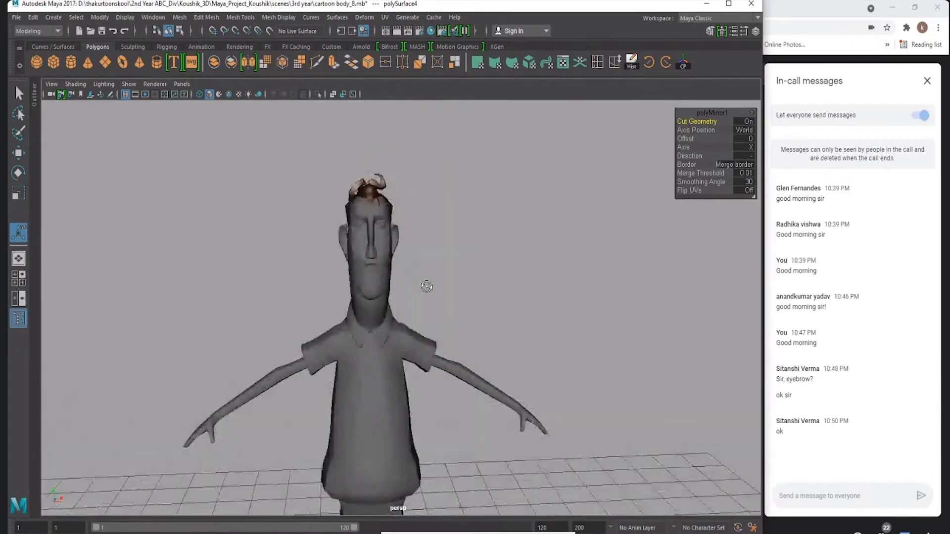
left_click(370, 282)
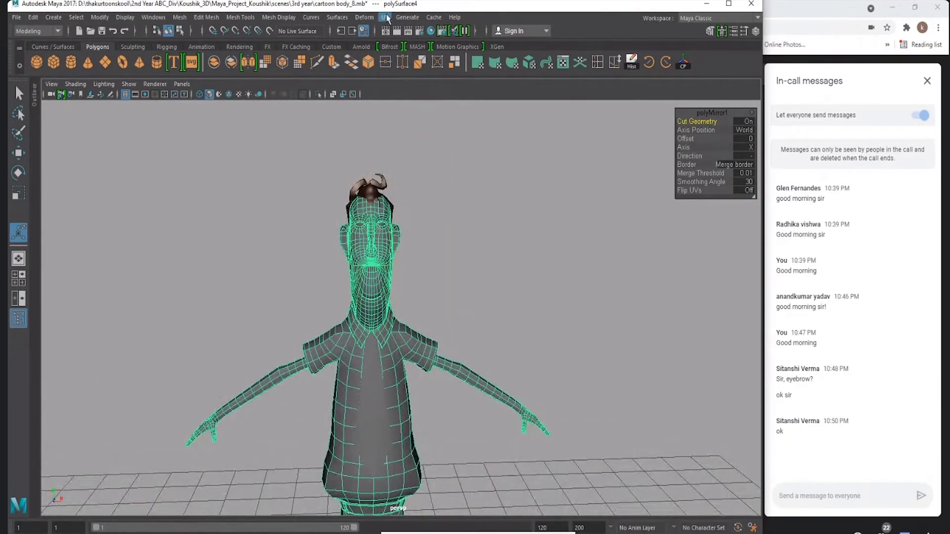
Open the UV Editor and dismiss the colour management error.
left_click(384, 17)
left_click(391, 37)
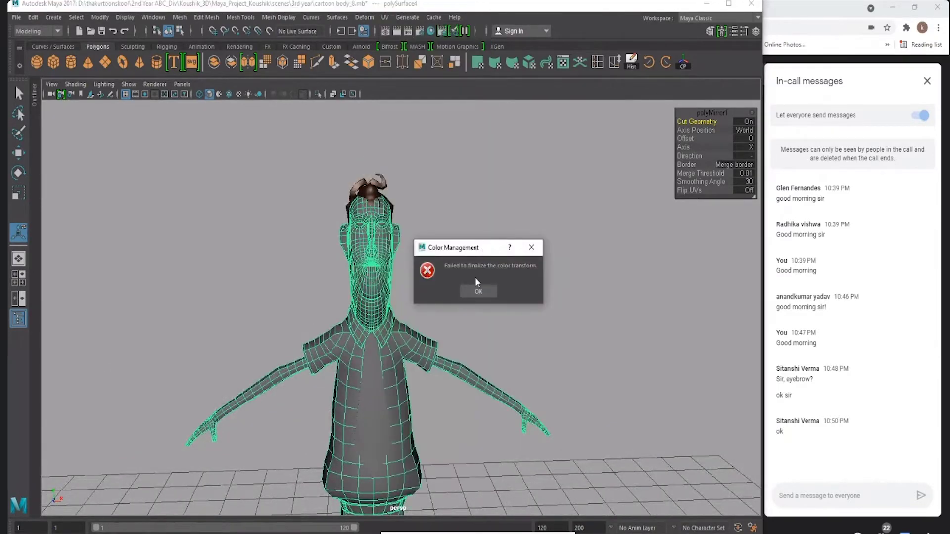
left_click(478, 291)
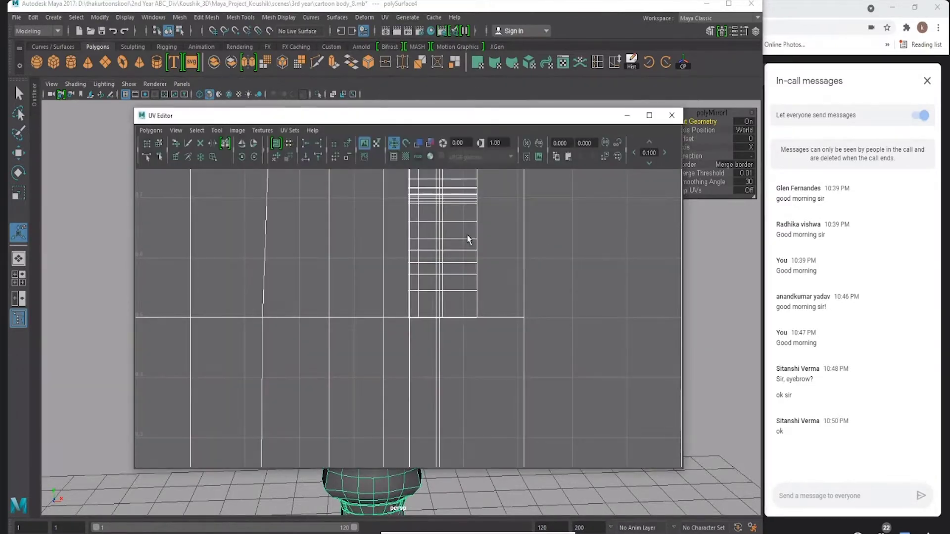
scroll(462, 251, "down", 2)
scroll(427, 289, "down", 2)
scroll(432, 284, "down", 2)
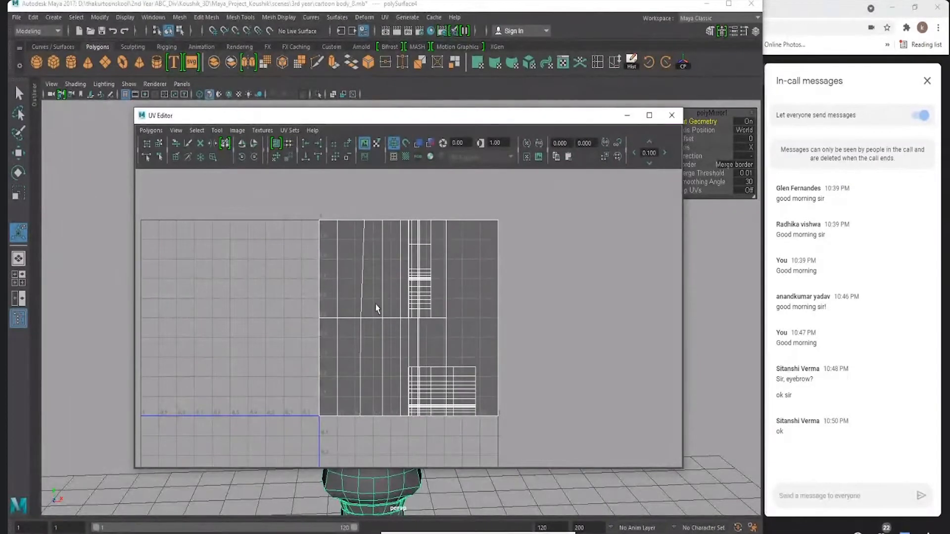
Move the UV Editor window to the right and orbit the character to a side view.
left_click_drag(528, 117, 569, 88)
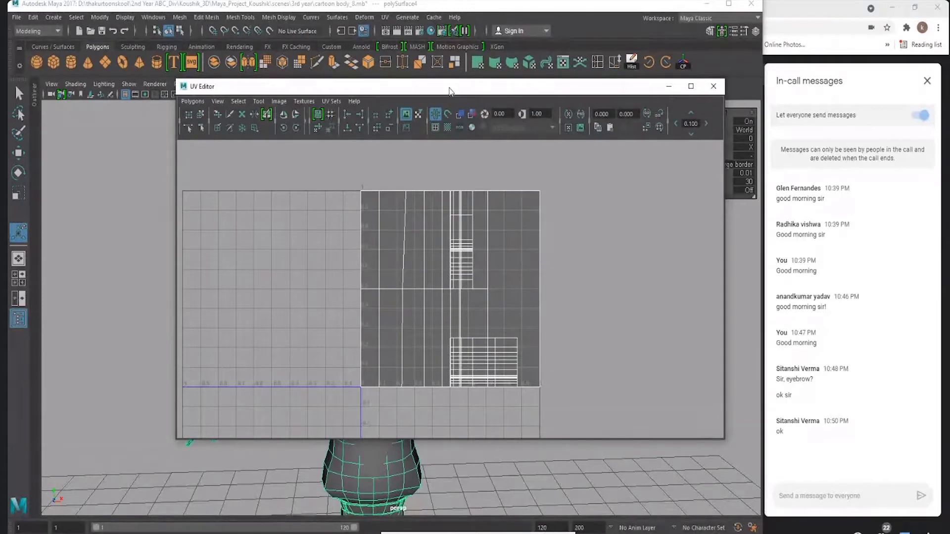
left_click_drag(450, 91, 598, 102)
middle_click_drag(181, 218, 188, 216, "alt")
left_click_drag(446, 94, 491, 96)
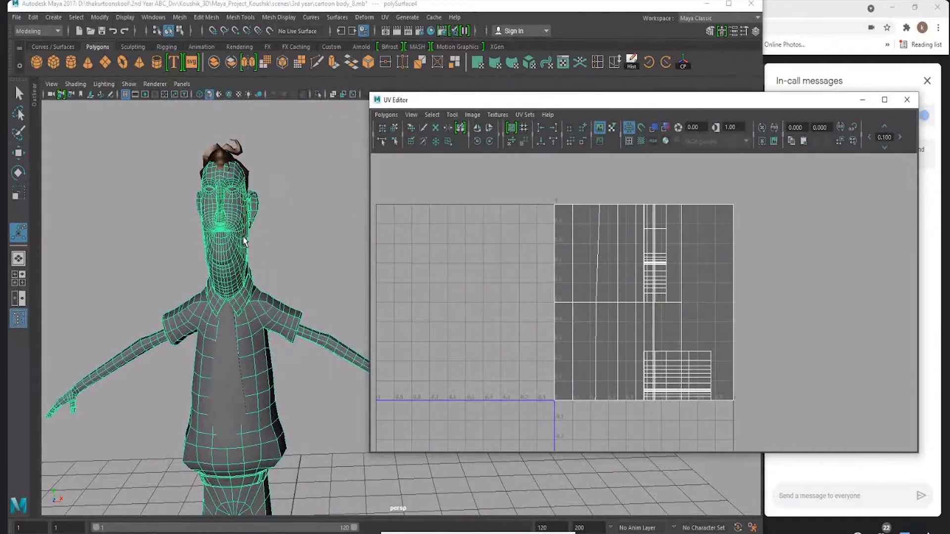
left_click(242, 243)
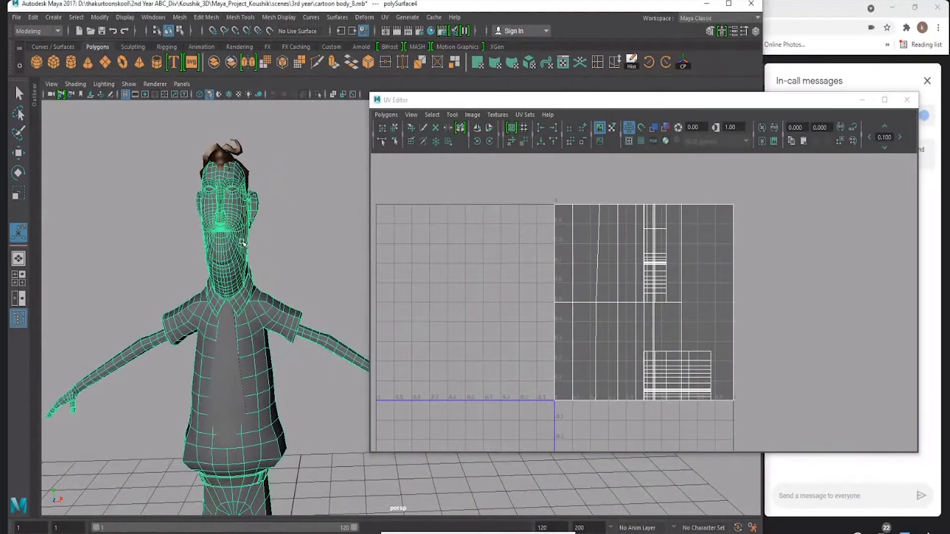
left_click_drag(437, 99, 528, 109)
mouse_move(425, 188)
left_mouse_down("alt")
mouse_move(352, 193)
mouse_move(257, 222)
mouse_move(306, 275)
left_mouse_up("alt")
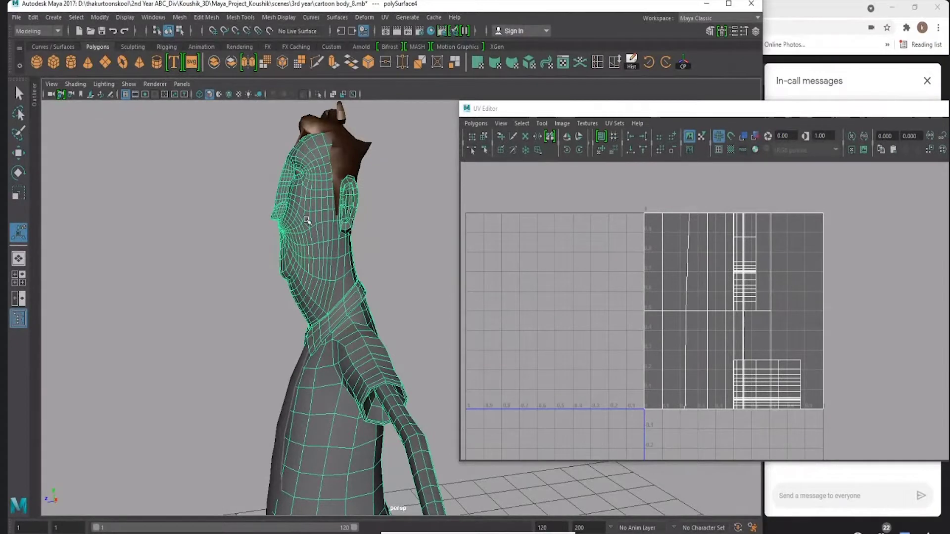
Switch to face selection with F11, then reposition and minimize the UV Editor.
key("q")
key("F11")
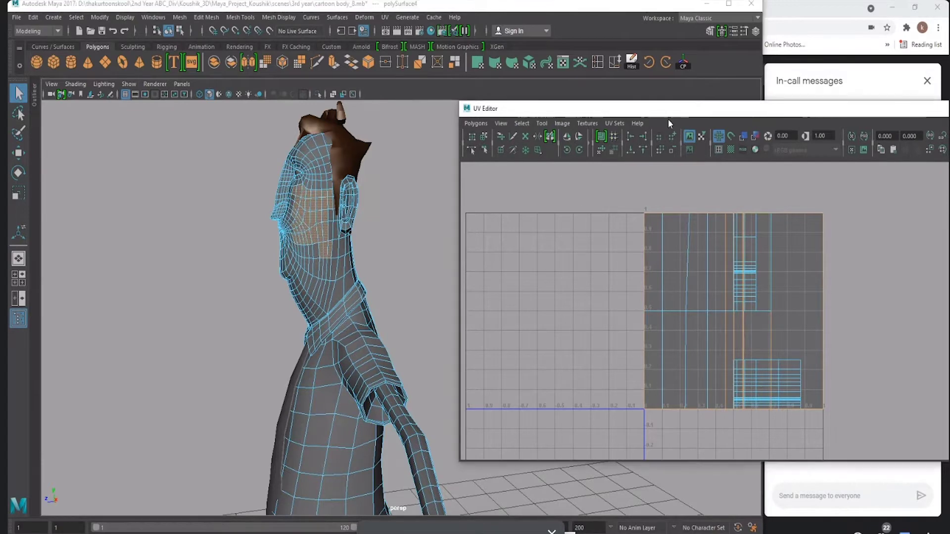
left_click_drag(668, 109, 529, 314)
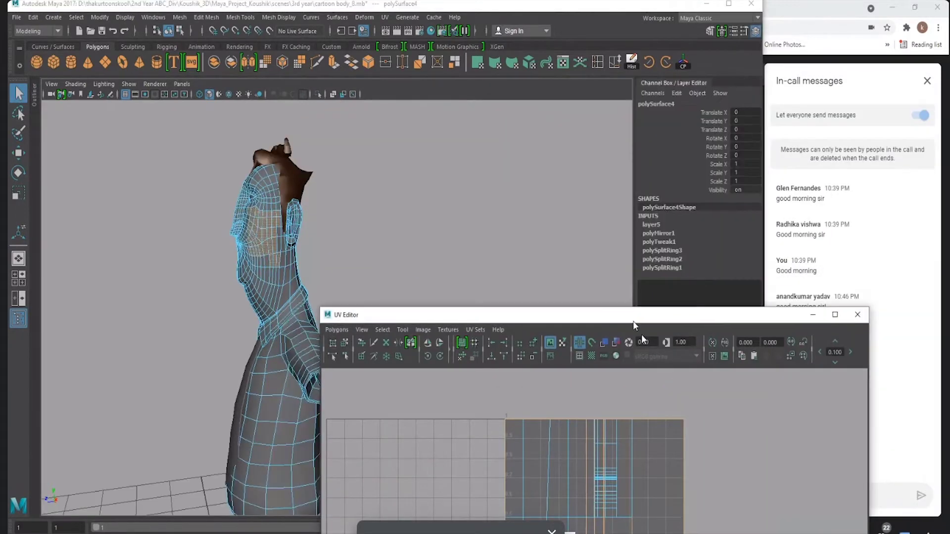
left_click_drag(631, 321, 442, 197)
mouse_move(582, 197)
left_mouse_down()
mouse_move(705, 223)
mouse_move(651, 194)
left_mouse_up()
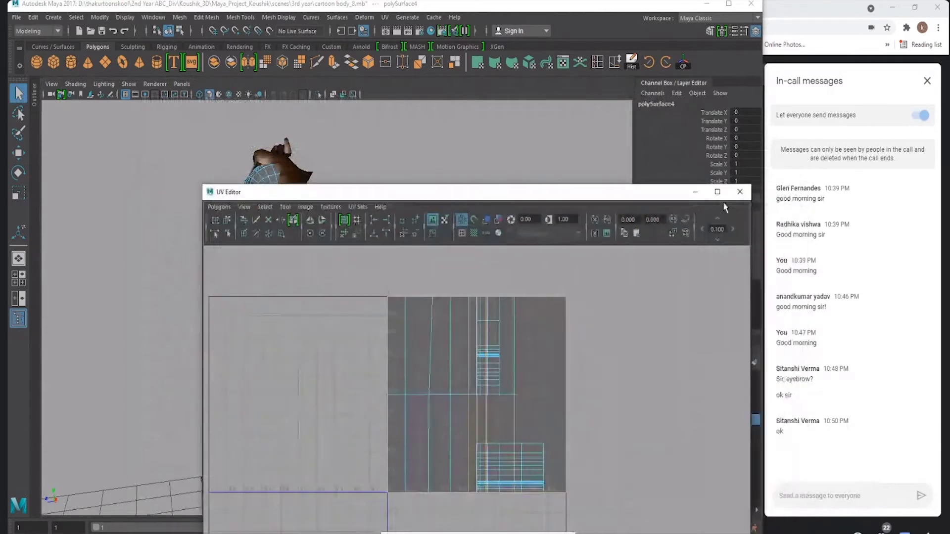
left_click(696, 197)
Hide layer7, layer6 and layer3 in the Layer Editor, leaving layer5 visible.
scroll(410, 332, "up", 3)
left_click_drag(410, 332, 376, 317, "alt")
scroll(376, 317, "down", 3)
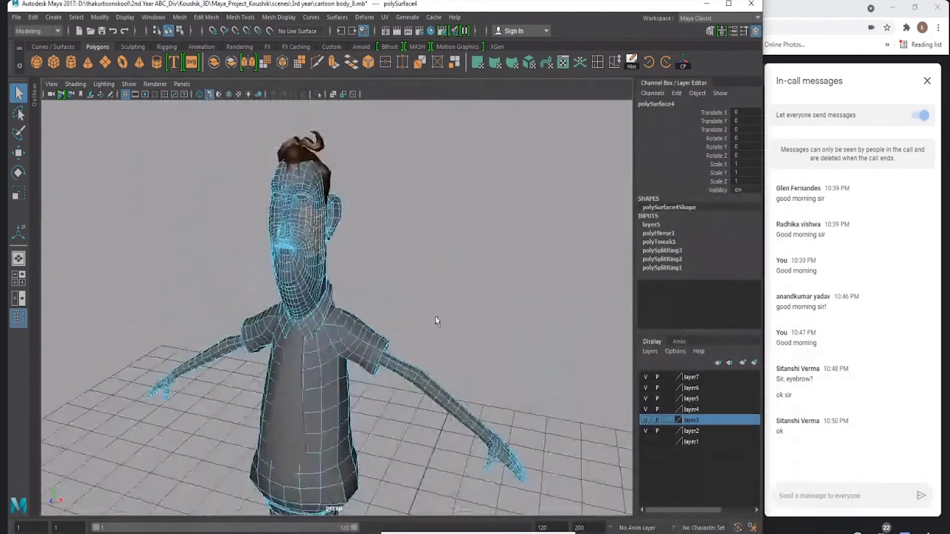
left_click(645, 377)
left_click(644, 388)
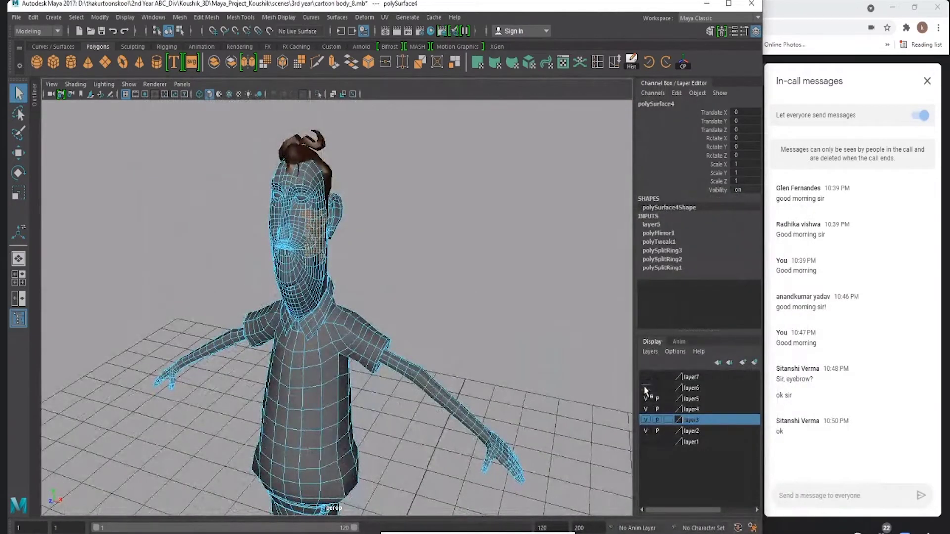
left_click(645, 398)
left_click(646, 420)
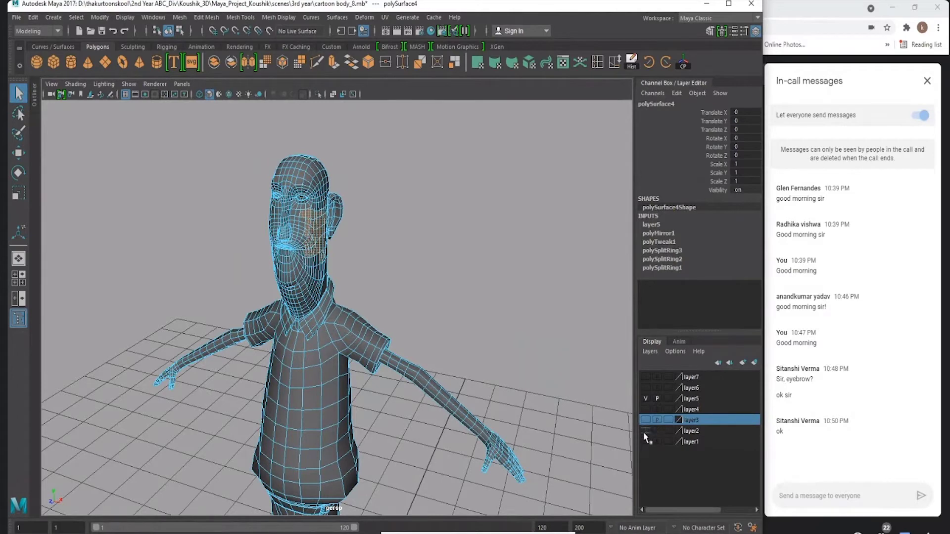
Orbit and zoom in to frame the head, neck and collar.
mouse_move(436, 262)
left_mouse_down("alt")
mouse_move(421, 284)
mouse_move(398, 247)
mouse_move(354, 239)
mouse_move(346, 183)
mouse_move(297, 144)
left_mouse_up("alt")
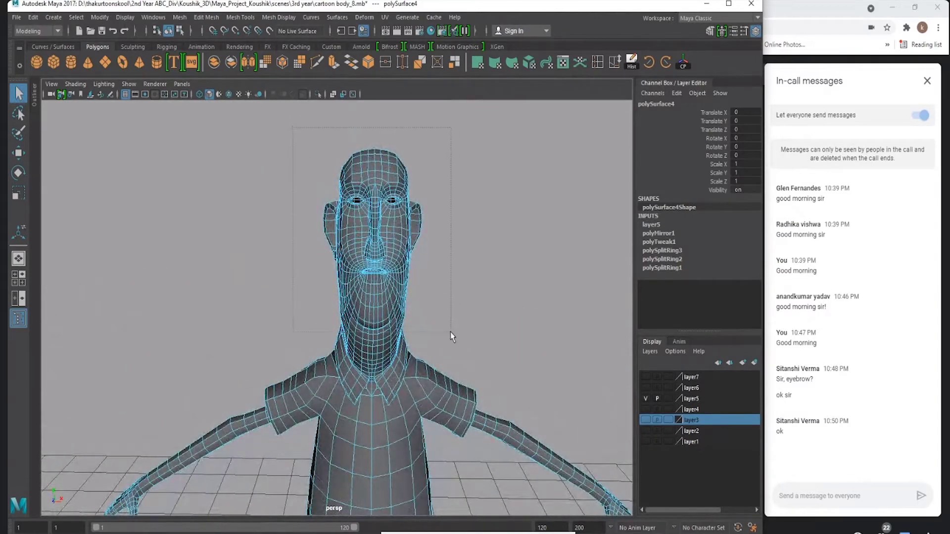
mouse_move(451, 335)
left_mouse_down()
mouse_move(454, 343)
mouse_move(453, 331)
mouse_move(404, 315)
left_mouse_up()
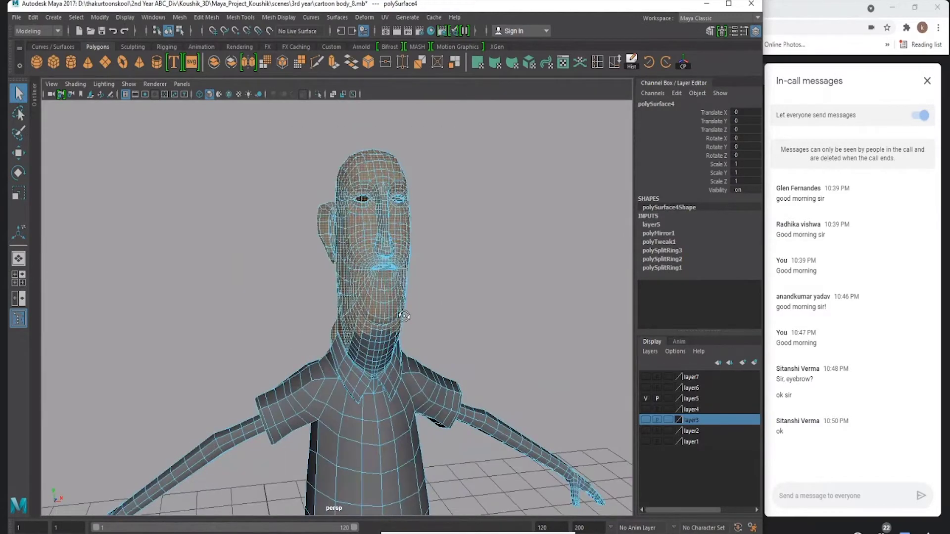
scroll(404, 316, "up", 5)
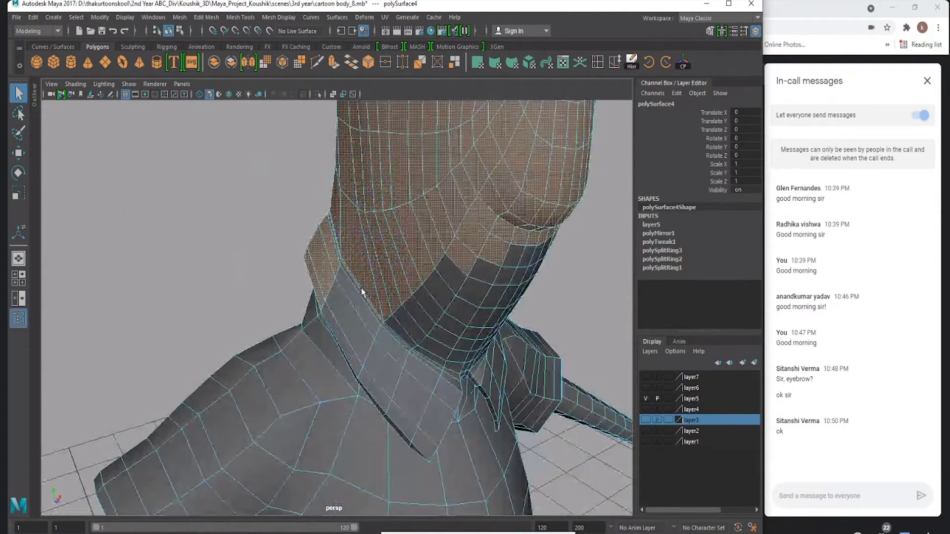
With the Paint Selection Tool and a resized brush, paint neck faces into the selection.
mouse_move(364, 292)
left_mouse_down("alt")
mouse_move(443, 275)
mouse_move(351, 244)
mouse_move(402, 265)
mouse_move(366, 259)
mouse_move(381, 247)
left_mouse_up("alt")
left_click(18, 138)
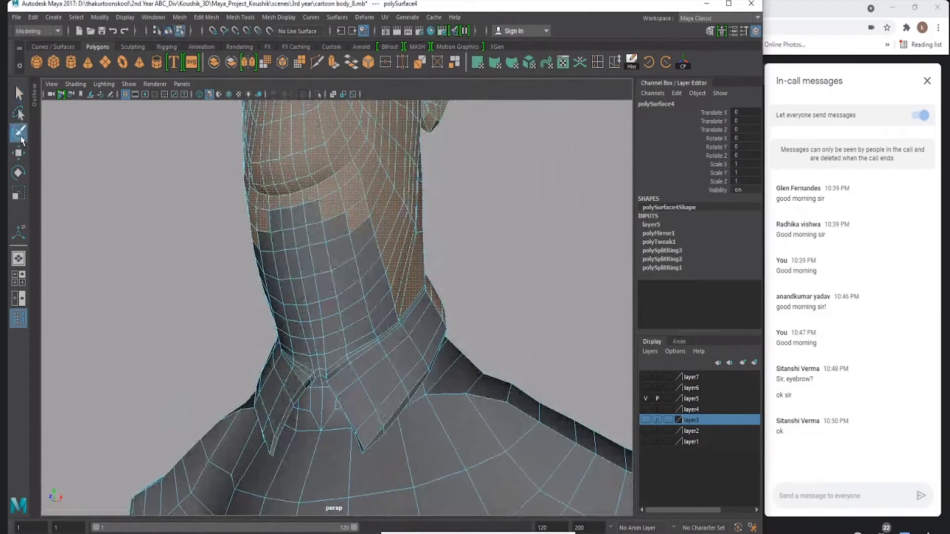
left_click_drag(331, 262, 156, 309)
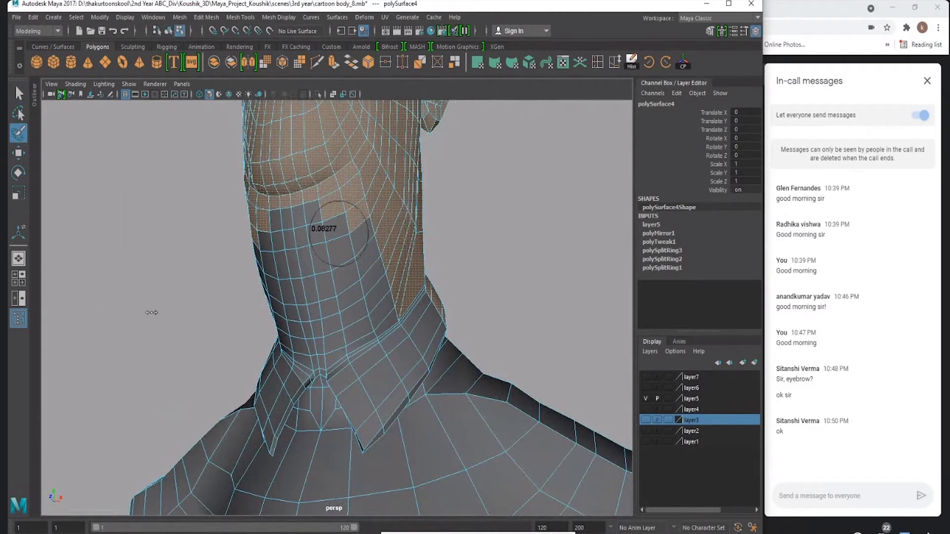
mouse_move(303, 253)
left_mouse_down()
mouse_move(295, 226)
mouse_move(281, 261)
left_mouse_up()
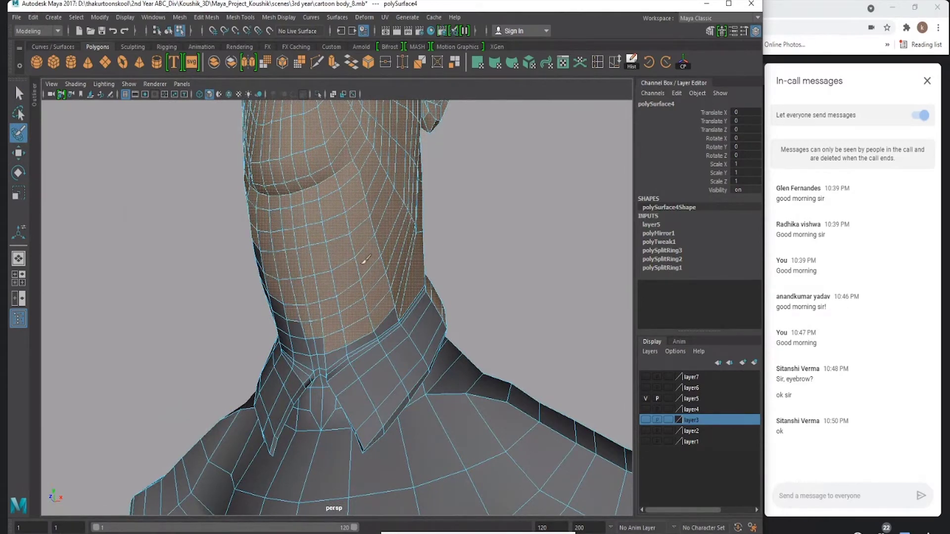
mouse_move(346, 270)
left_mouse_down("alt")
mouse_move(386, 265)
mouse_move(334, 223)
mouse_move(321, 324)
mouse_move(342, 294)
mouse_move(439, 253)
mouse_move(335, 254)
mouse_move(310, 276)
left_mouse_up("alt")
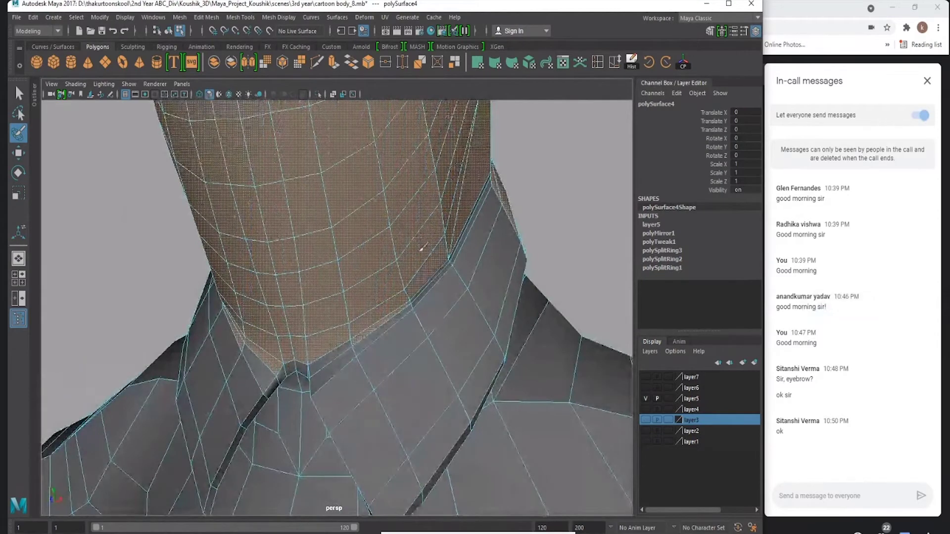
mouse_move(436, 250)
left_mouse_down()
mouse_move(480, 241)
mouse_move(341, 317)
left_mouse_up()
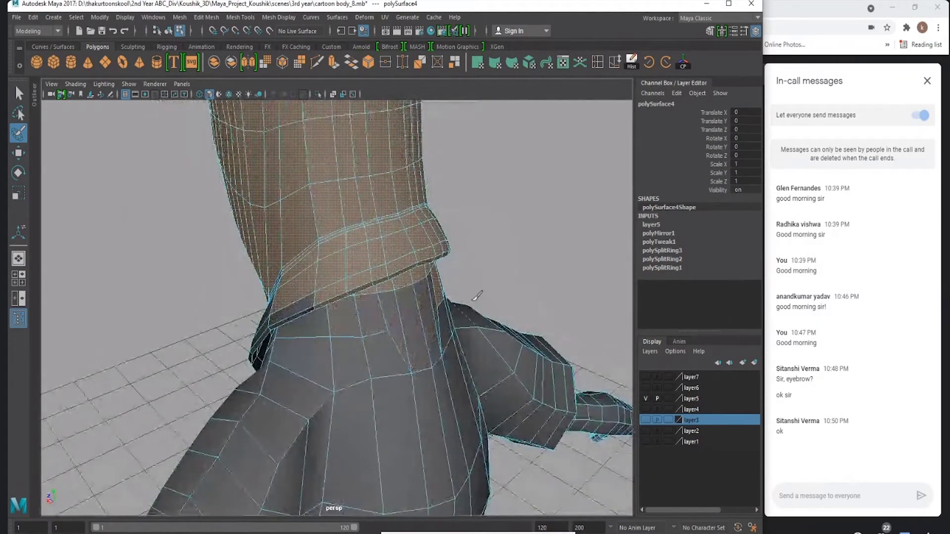
left_click_drag(342, 317, 392, 298, "alt")
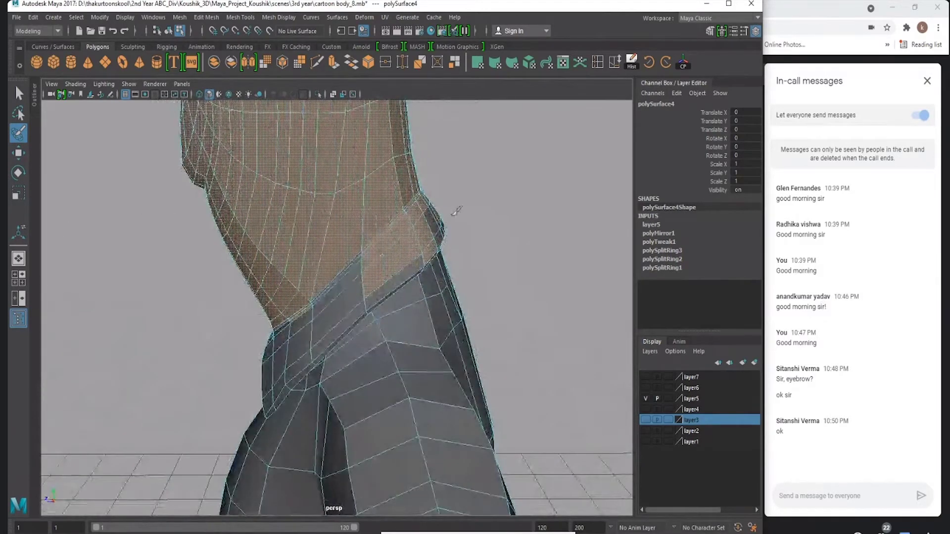
Paint the remaining neck faces down to the collar, undoing a bad stroke, then return to Select.
mouse_move(445, 253)
left_mouse_down("alt")
mouse_move(435, 304)
mouse_move(376, 336)
left_mouse_up("alt")
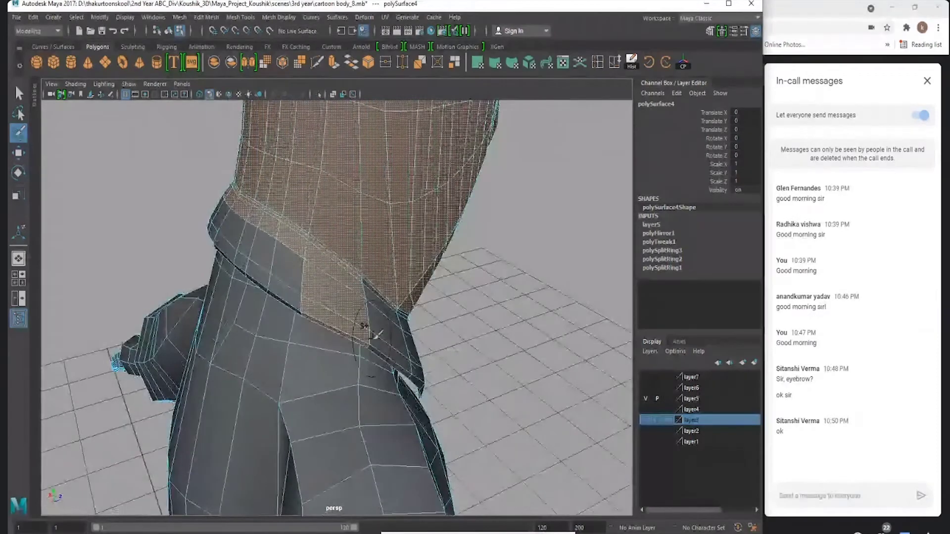
mouse_move(323, 281)
left_mouse_down("alt")
mouse_move(324, 315)
mouse_move(289, 307)
mouse_move(272, 318)
left_mouse_up("alt")
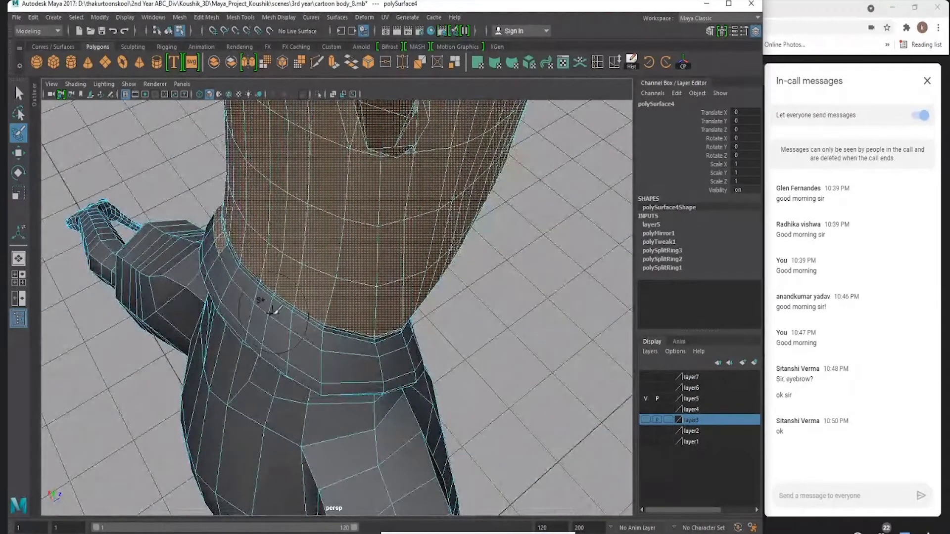
left_click_drag(272, 312, 295, 277)
left_click_drag(291, 309, 420, 319, "alt")
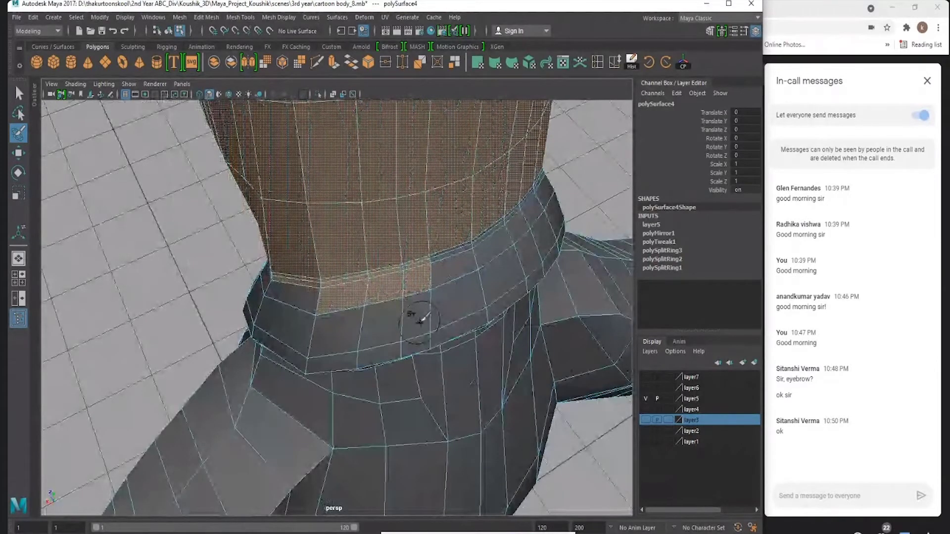
key("ctrl+z")
mouse_move(306, 317)
left_mouse_down("alt")
mouse_move(365, 328)
mouse_move(338, 343)
mouse_move(345, 308)
mouse_move(350, 319)
mouse_move(365, 306)
mouse_move(361, 329)
mouse_move(386, 328)
left_mouse_up("alt")
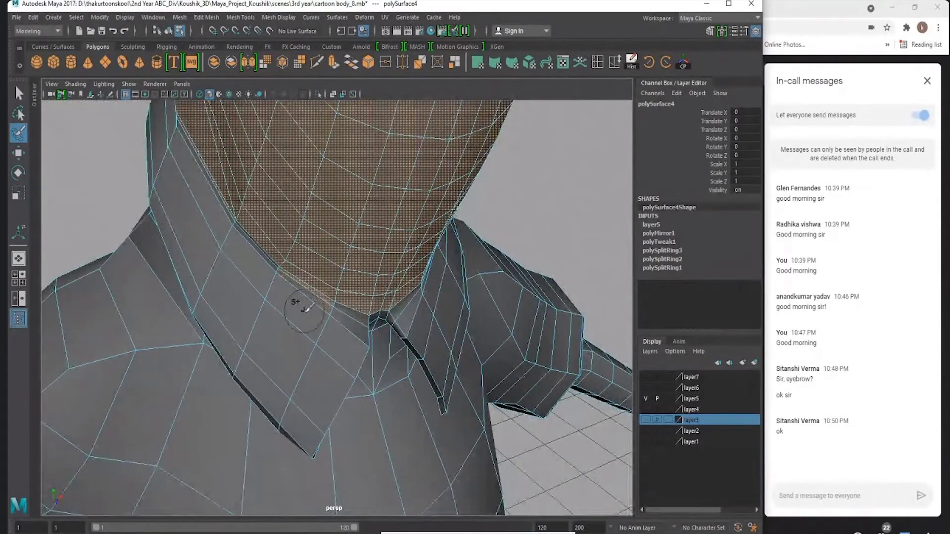
mouse_move(299, 316)
left_mouse_down("alt")
mouse_move(337, 353)
mouse_move(347, 342)
left_mouse_up("alt")
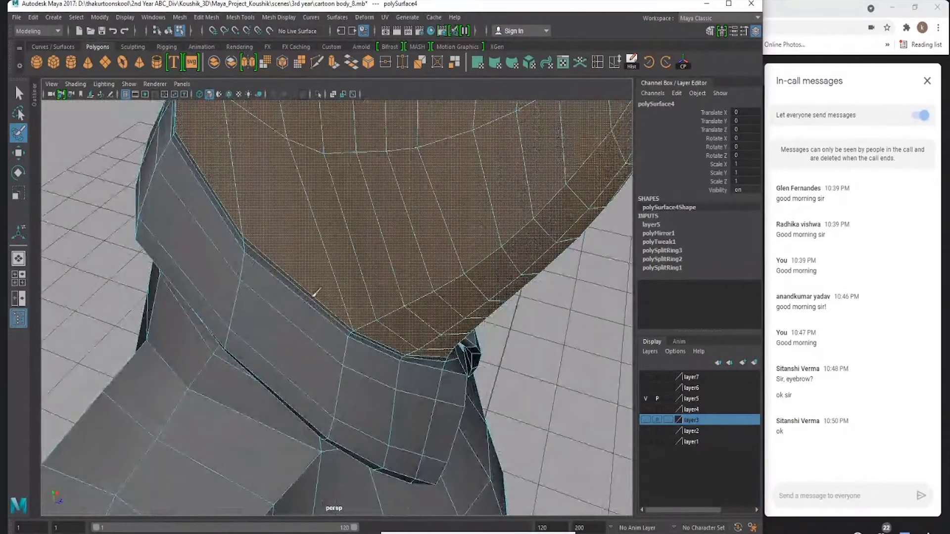
mouse_move(280, 334)
left_mouse_down("alt")
mouse_move(365, 350)
mouse_move(315, 329)
mouse_move(463, 353)
mouse_move(413, 317)
mouse_move(443, 243)
mouse_move(471, 236)
mouse_move(424, 282)
mouse_move(396, 269)
mouse_move(445, 290)
left_mouse_up("alt")
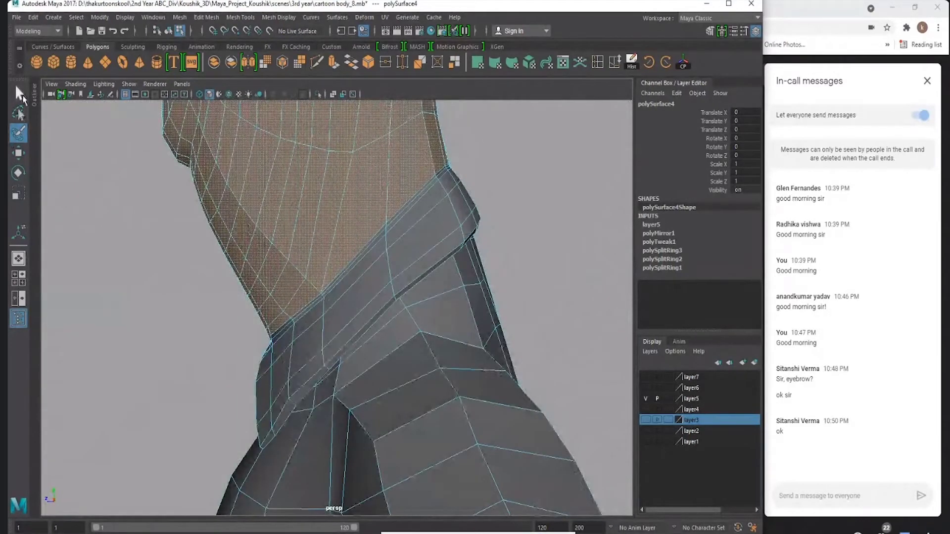
left_click(20, 93)
mouse_move(388, 348)
left_mouse_down("alt")
mouse_move(448, 255)
mouse_move(420, 257)
mouse_move(437, 271)
left_mouse_up("alt")
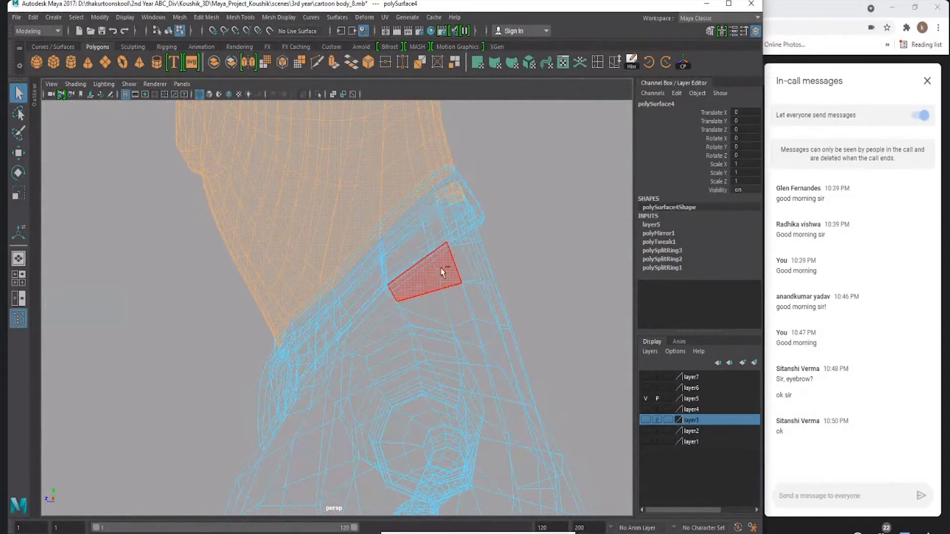
Tumble around the neck, then zoom out to a front view of the whole character.
mouse_move(409, 297)
left_mouse_down("alt")
mouse_move(347, 315)
mouse_move(149, 286)
mouse_move(433, 271)
mouse_move(464, 259)
mouse_move(246, 250)
mouse_move(377, 267)
mouse_move(110, 378)
mouse_move(424, 275)
mouse_move(426, 305)
mouse_move(251, 282)
mouse_move(319, 411)
mouse_move(359, 357)
mouse_move(327, 377)
mouse_move(435, 302)
mouse_move(445, 315)
mouse_move(207, 313)
mouse_move(460, 329)
mouse_move(444, 318)
mouse_move(401, 355)
left_mouse_up("alt")
scroll(207, 312, "up", 3)
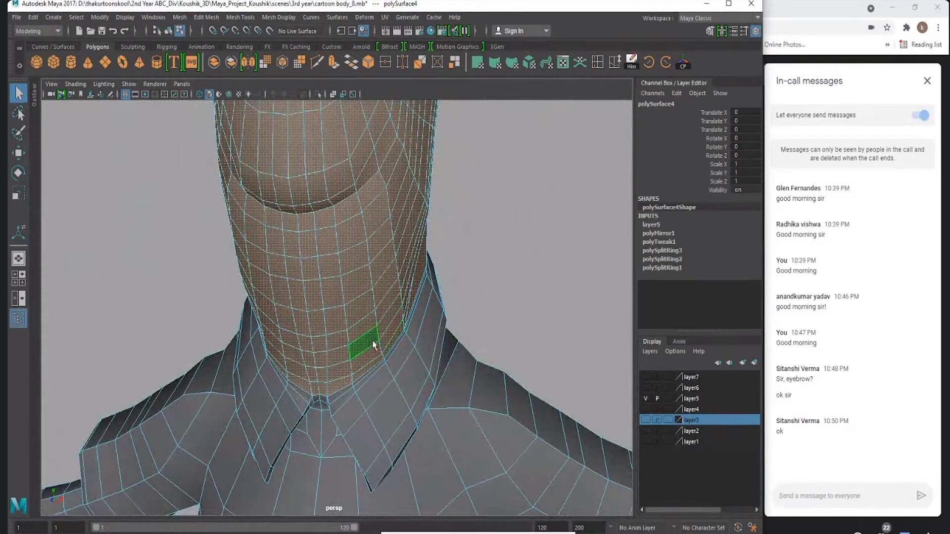
right_click_drag(373, 340, 175, 300, "alt")
left_click_drag(176, 300, 356, 301, "alt")
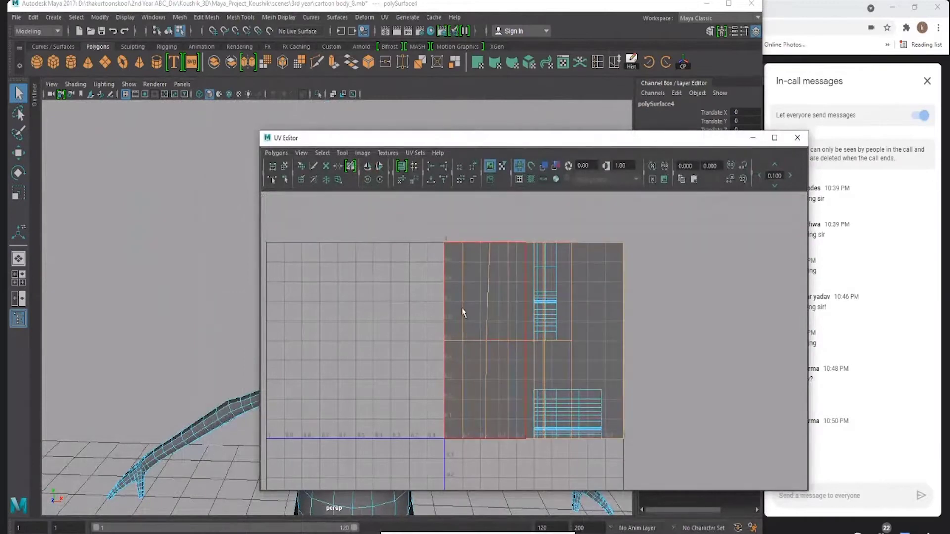
Apply a cylindrical UV projection to the head and neck faces with a 360° horizontal sweep.
left_click(753, 139)
left_click_drag(382, 276, 422, 287, "alt")
left_click(385, 17)
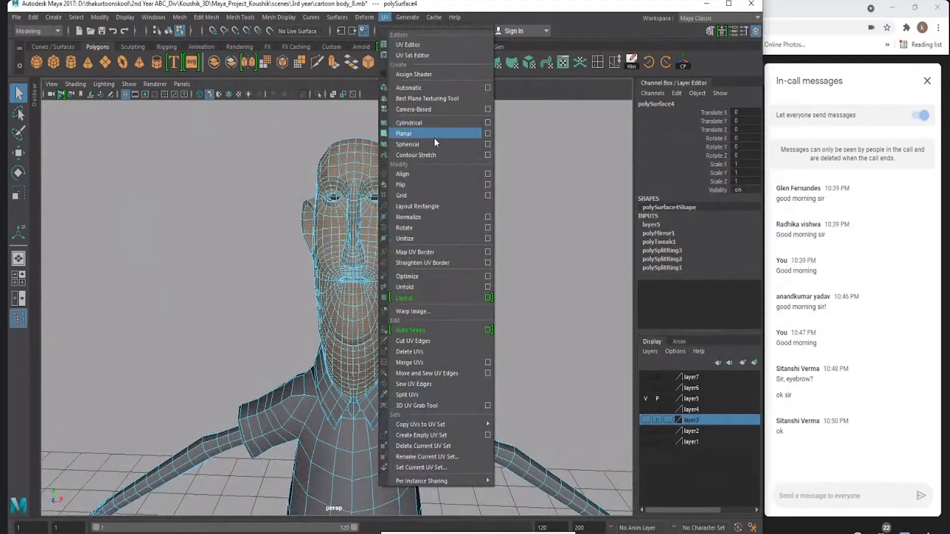
left_click(434, 124)
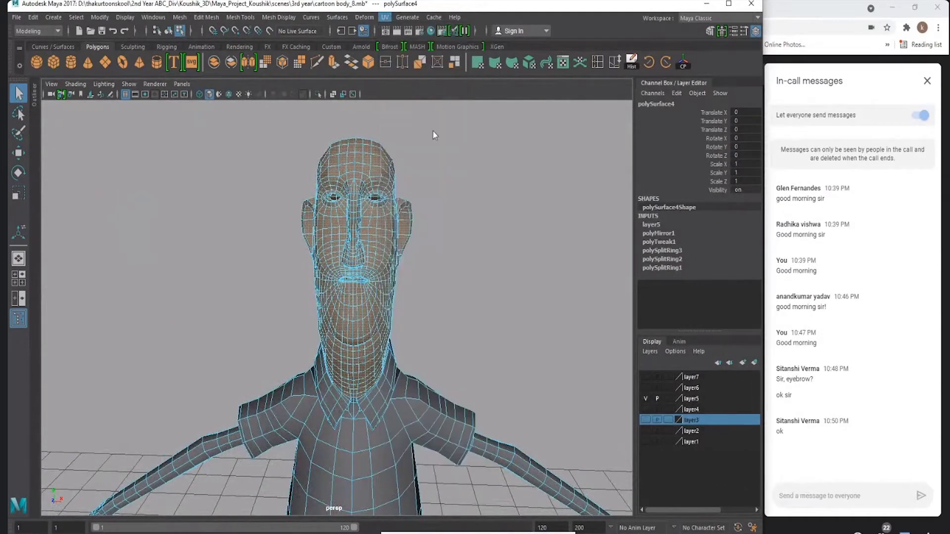
mouse_move(435, 265)
left_mouse_down("alt")
mouse_move(449, 183)
mouse_move(446, 216)
left_mouse_up("alt")
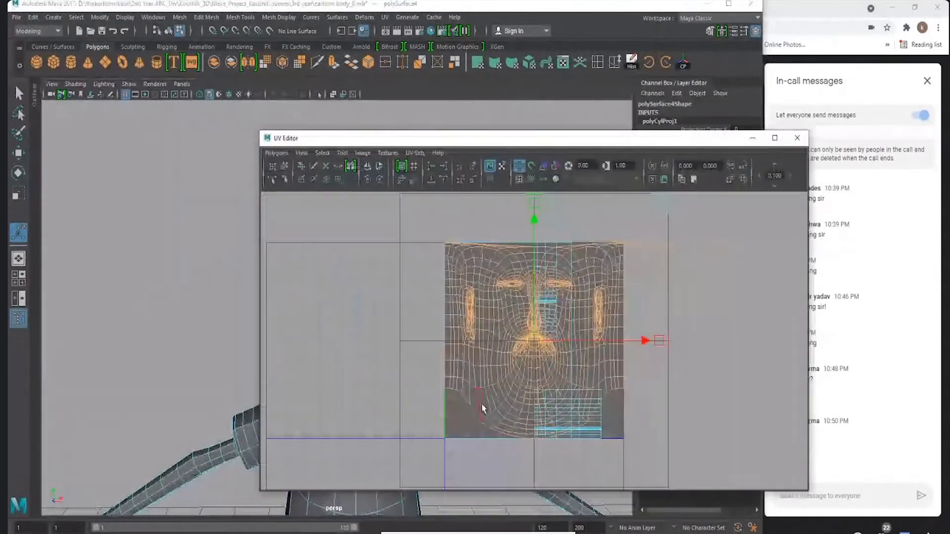
Shift the face UV shell to the left and enlarge the UV Editor window upward.
scroll(548, 305, "down", 2)
middle_click_drag(548, 305, 548, 353, "alt")
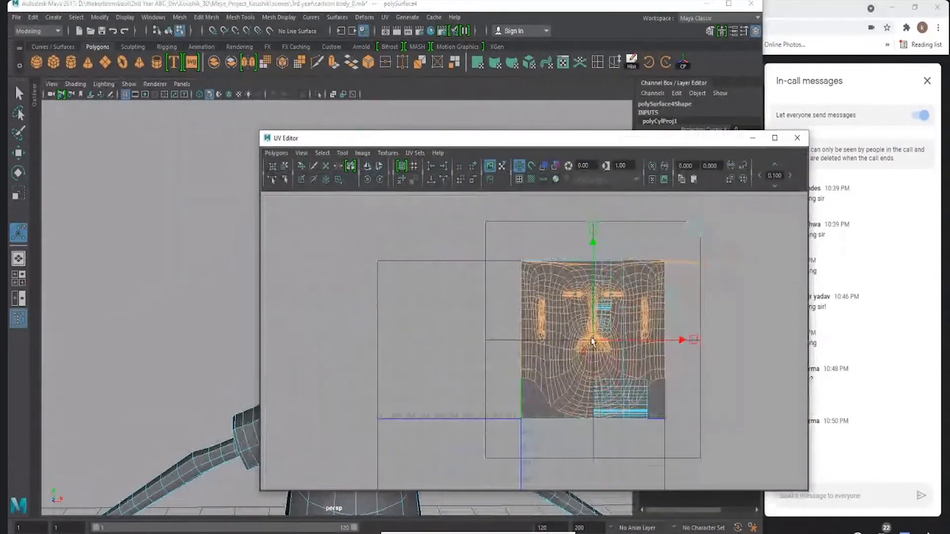
mouse_move(596, 341)
left_mouse_down()
mouse_move(400, 343)
mouse_move(421, 345)
left_mouse_up()
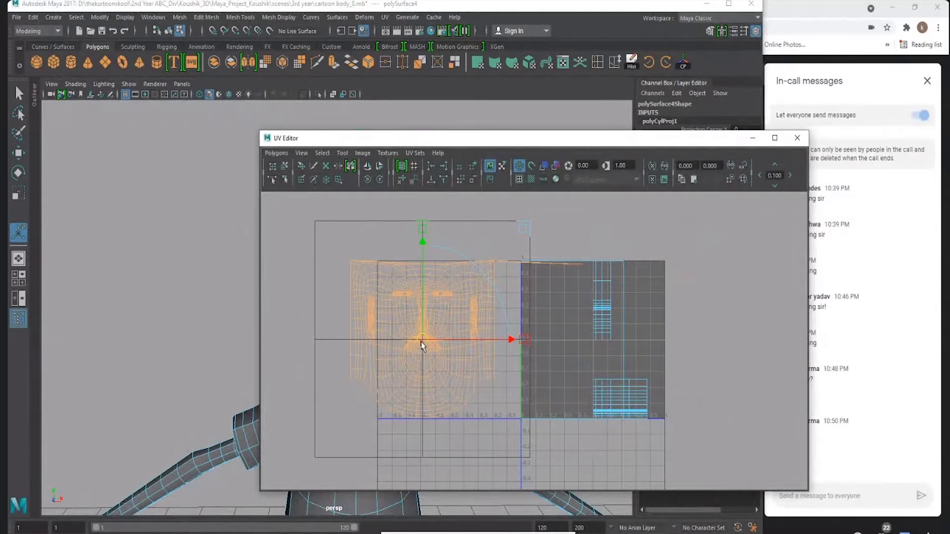
scroll(498, 325, "up", 1)
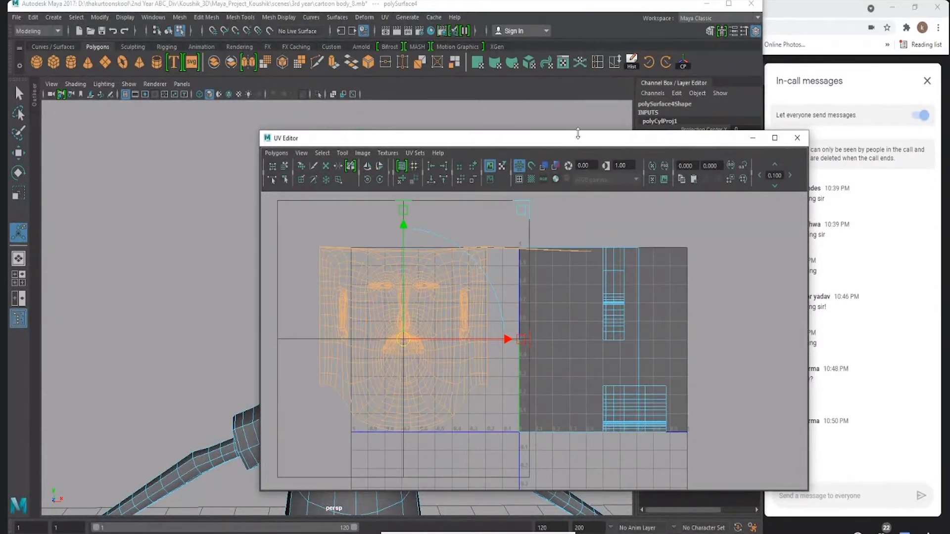
left_click_drag(579, 132, 579, 42)
scroll(604, 333, "up", 1)
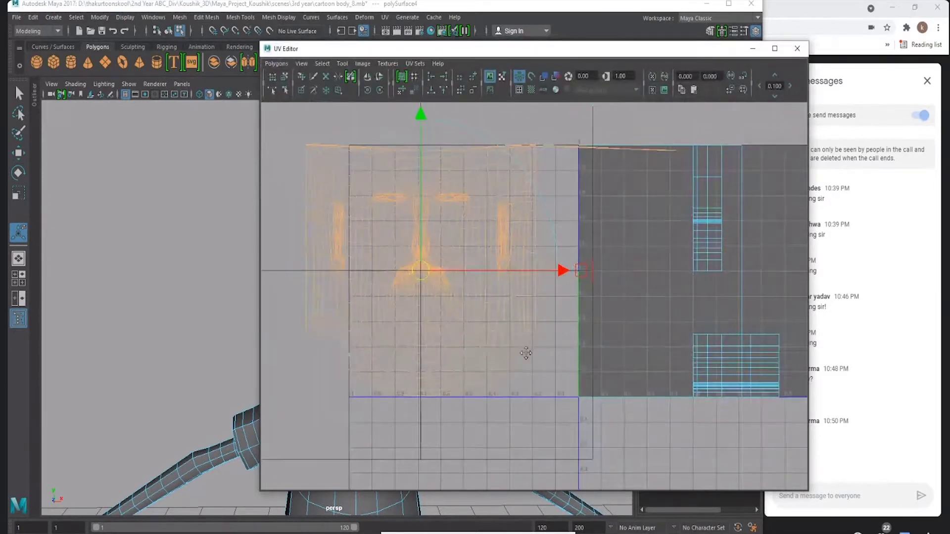
Switch to Shell selection and select the whole face UV shell.
left_click(672, 192)
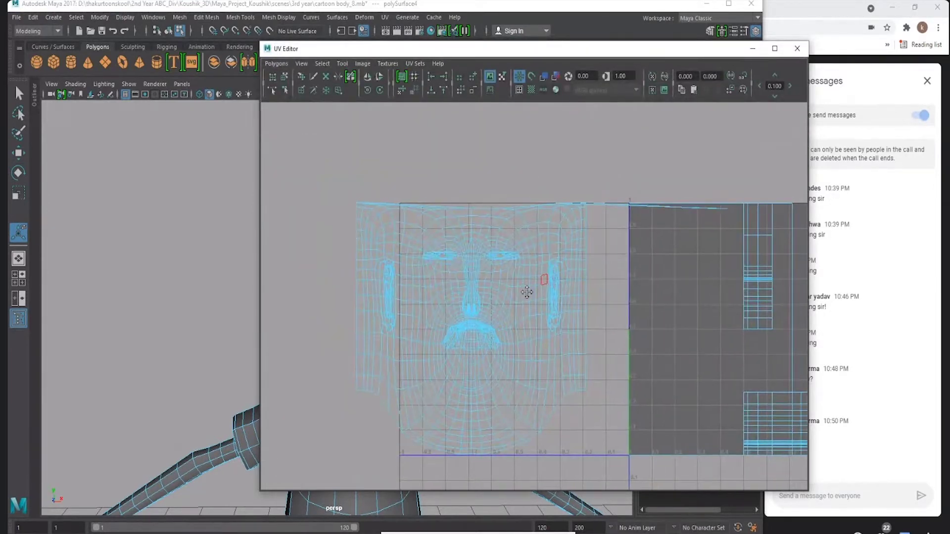
middle_click_drag(526, 290, 499, 321, "alt")
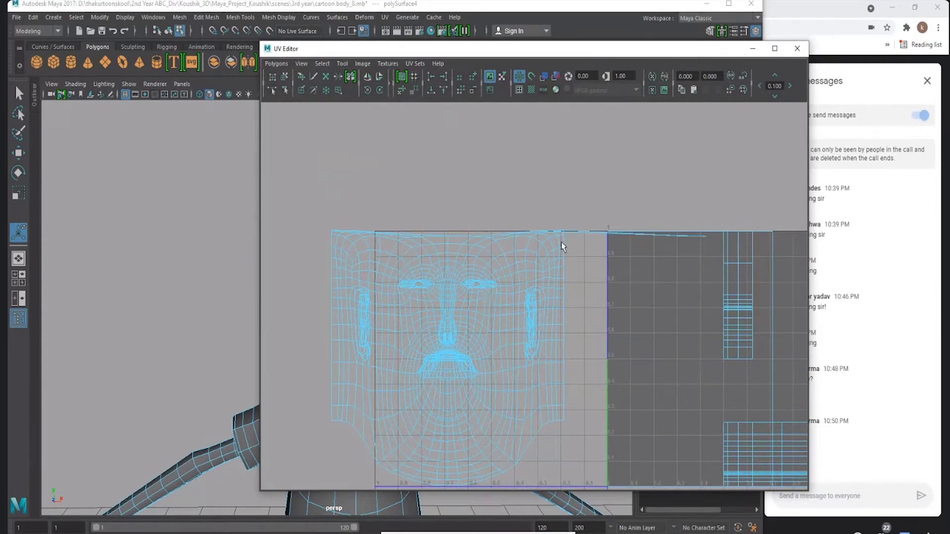
mouse_move(554, 236)
right_mouse_down()
mouse_move(521, 223)
mouse_move(514, 237)
mouse_move(635, 228)
right_mouse_up()
left_click(592, 242)
scroll(594, 247, "up", 3)
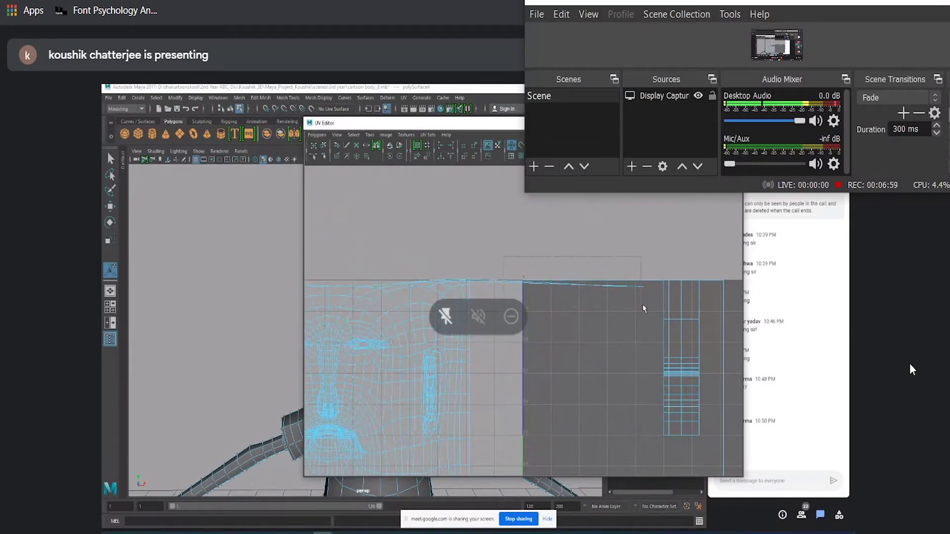
left_click(912, 370)
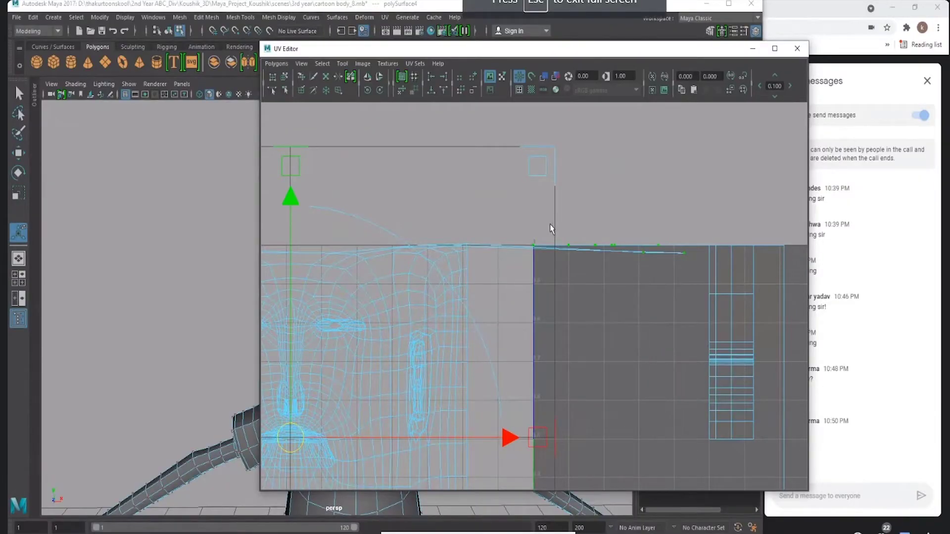
Drag the UV Editor aside and select the head so its UVs appear.
left_click_drag(486, 58, 724, 161)
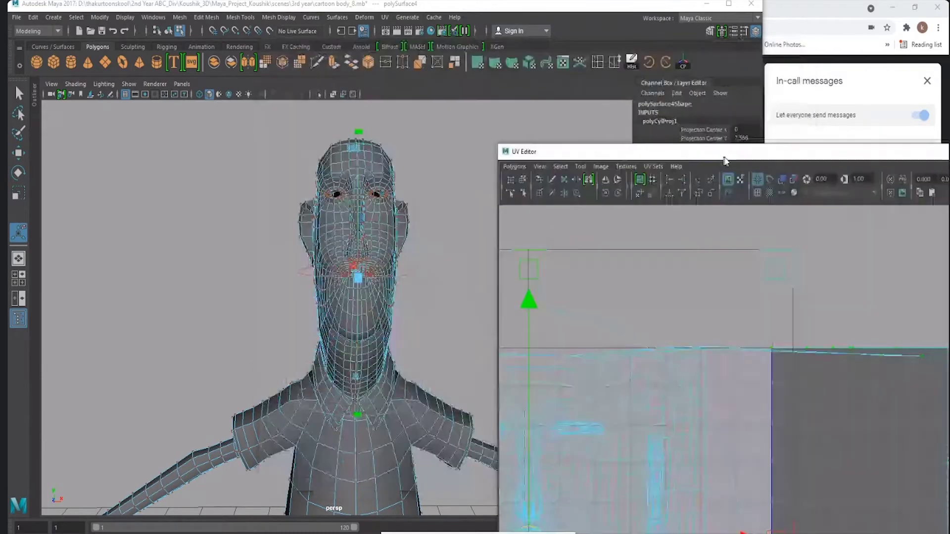
left_click_drag(376, 257, 325, 259, "alt")
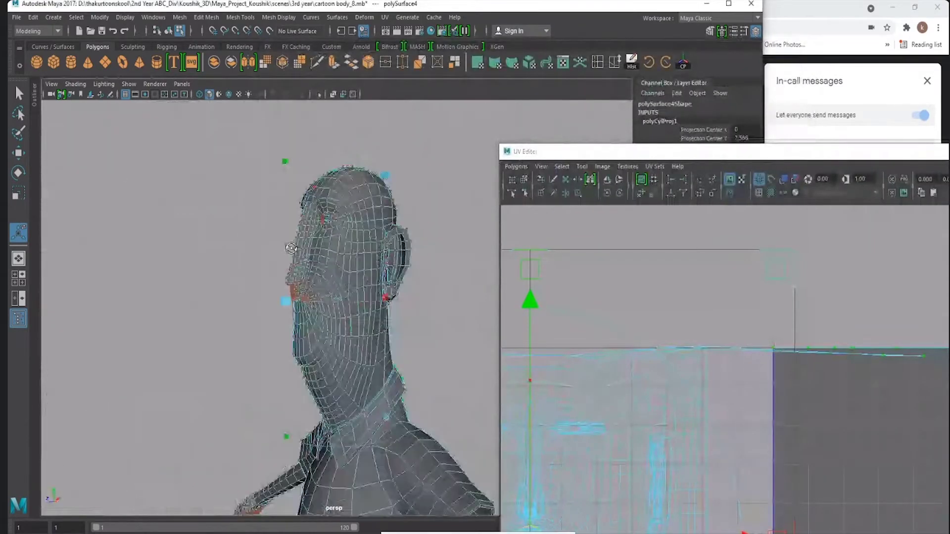
right_click_drag(325, 259, 376, 159)
left_click(342, 264)
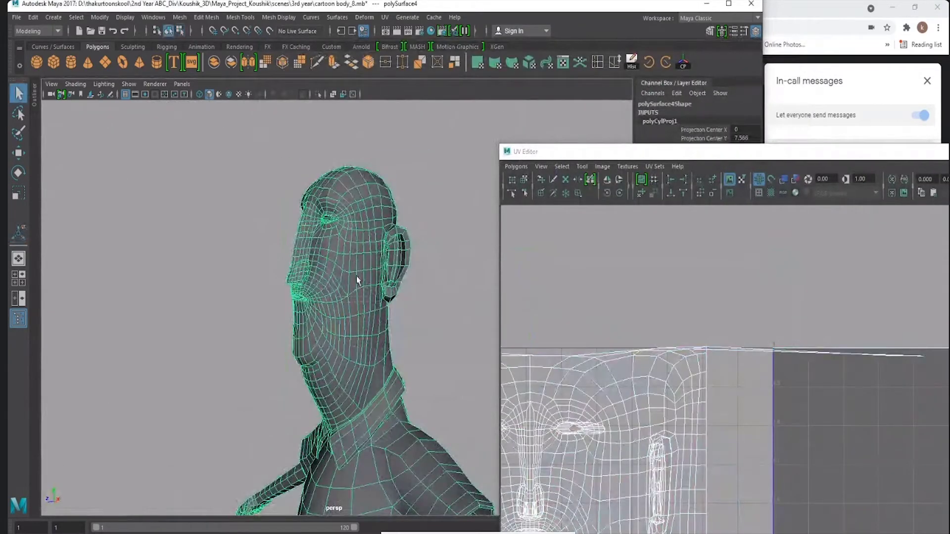
middle_click_drag(354, 292, 308, 198, "alt")
middle_click_drag(658, 367, 622, 333, "alt")
right_click_drag(623, 333, 660, 340)
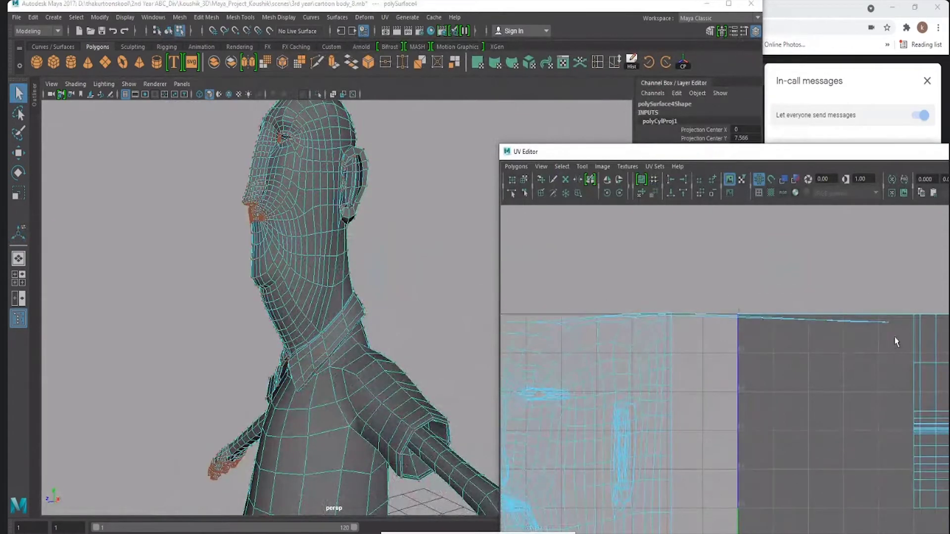
left_click_drag(322, 393, 376, 347, "alt")
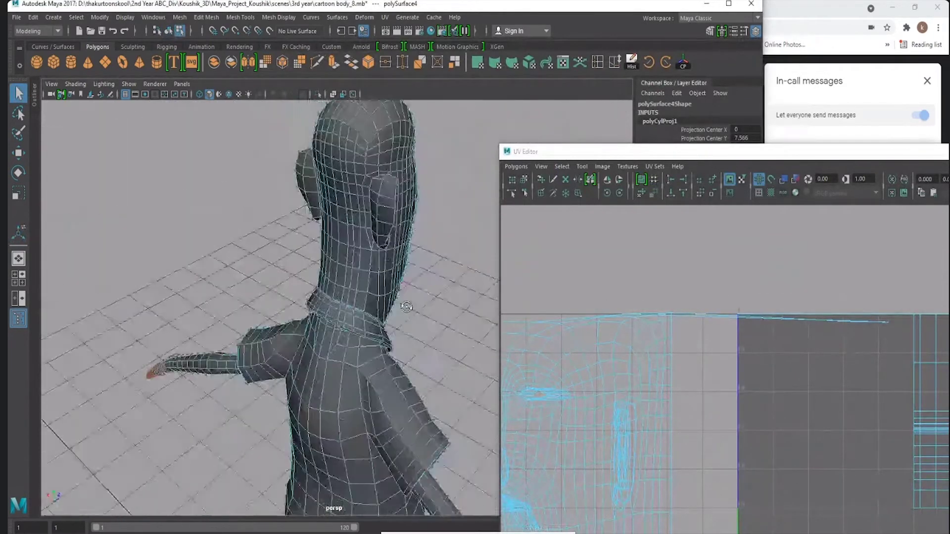
Switch from Shell to UV selection and pick the stray UV above the face shell.
left_click(782, 363)
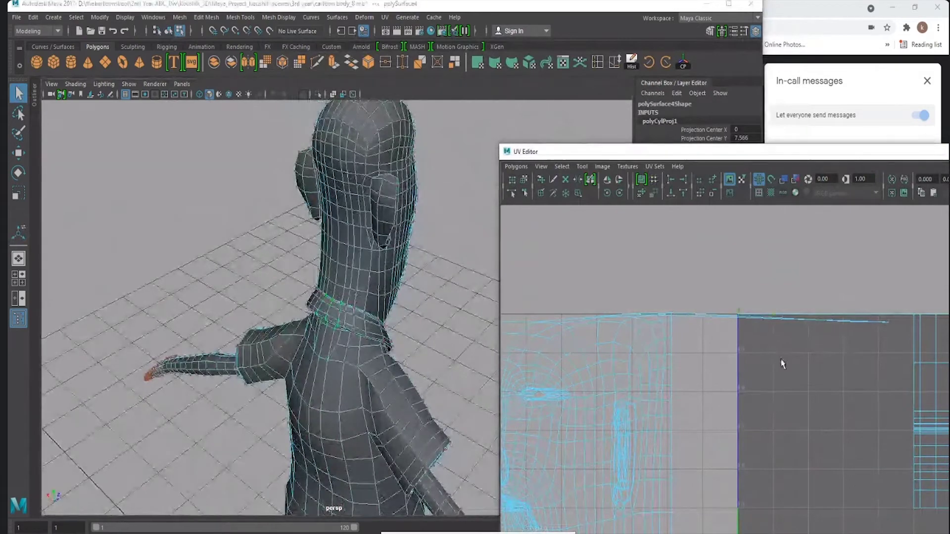
left_click(739, 323)
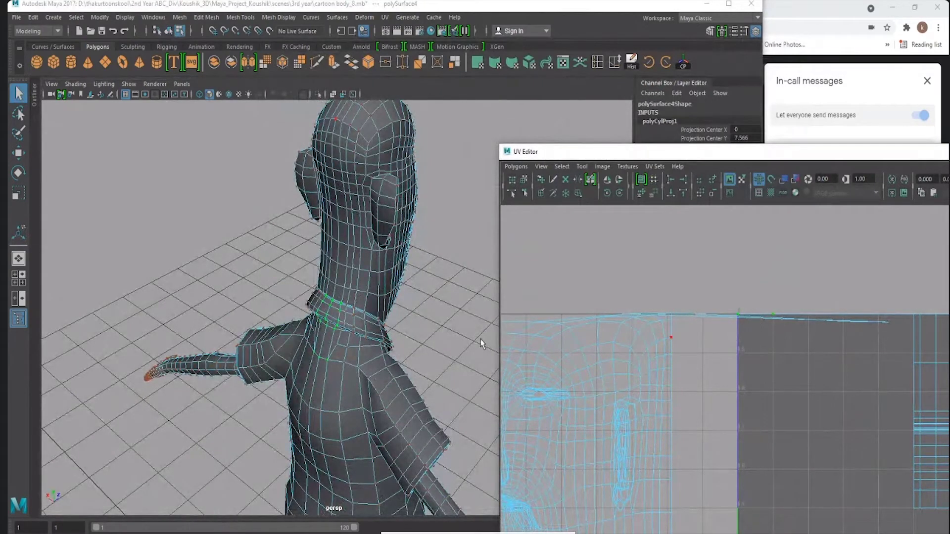
scroll(613, 365, "down", 2)
scroll(647, 346, "down", 2)
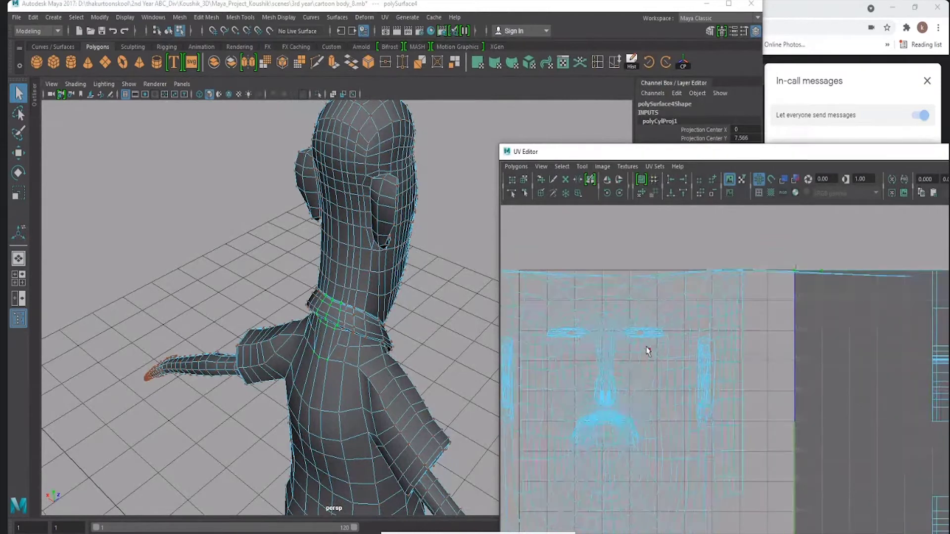
right_click_drag(647, 347, 600, 335)
scroll(769, 323, "up", 1)
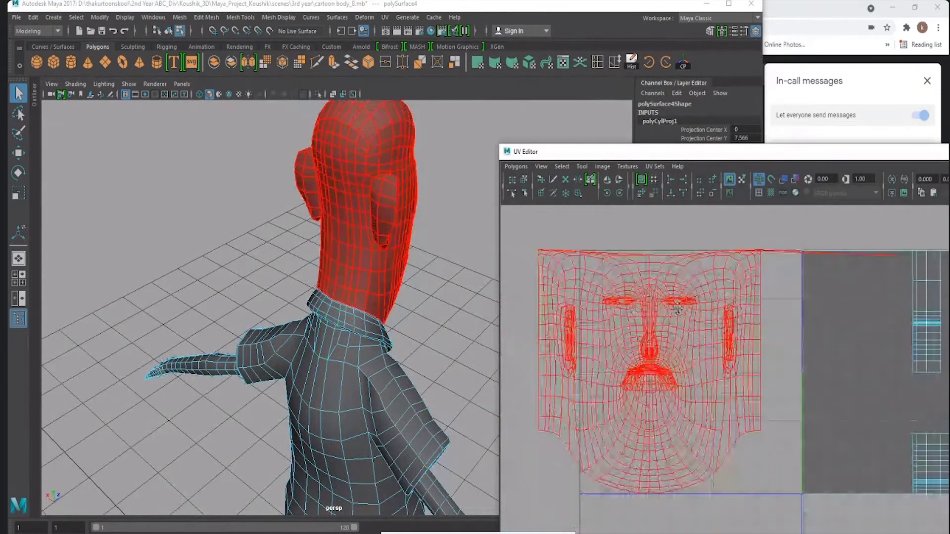
scroll(769, 323, "up", 1)
scroll(769, 323, "up", 1)
scroll(770, 323, "down", 2)
left_click(622, 302)
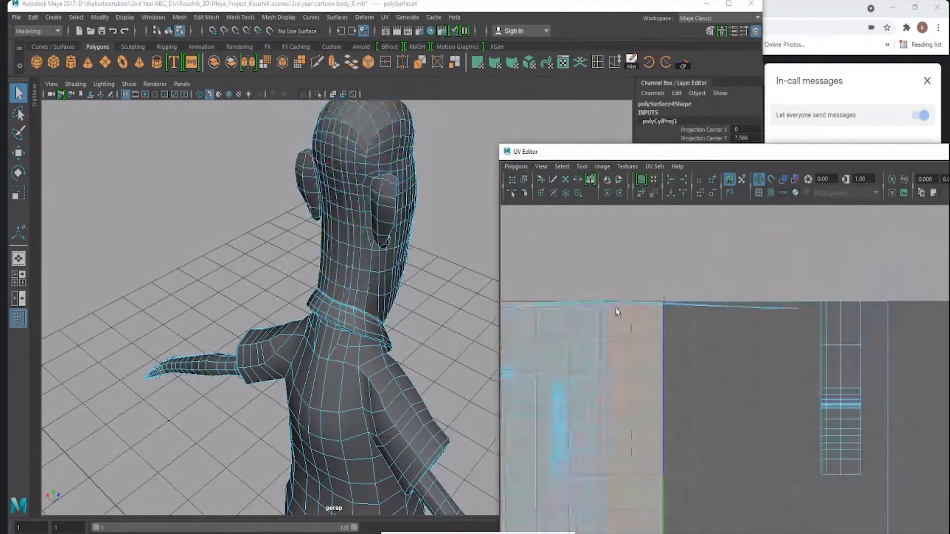
right_click_drag(616, 307, 621, 302)
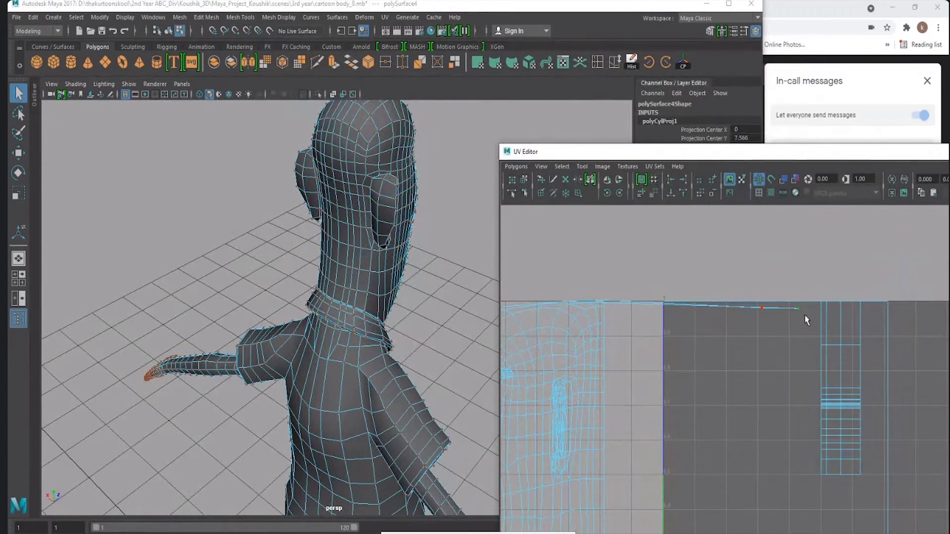
Move the stray UV left onto the face shell with the Move tool.
key("w")
mouse_move(779, 311)
left_mouse_down()
mouse_move(740, 337)
mouse_move(643, 316)
mouse_move(604, 285)
mouse_move(591, 287)
left_mouse_up()
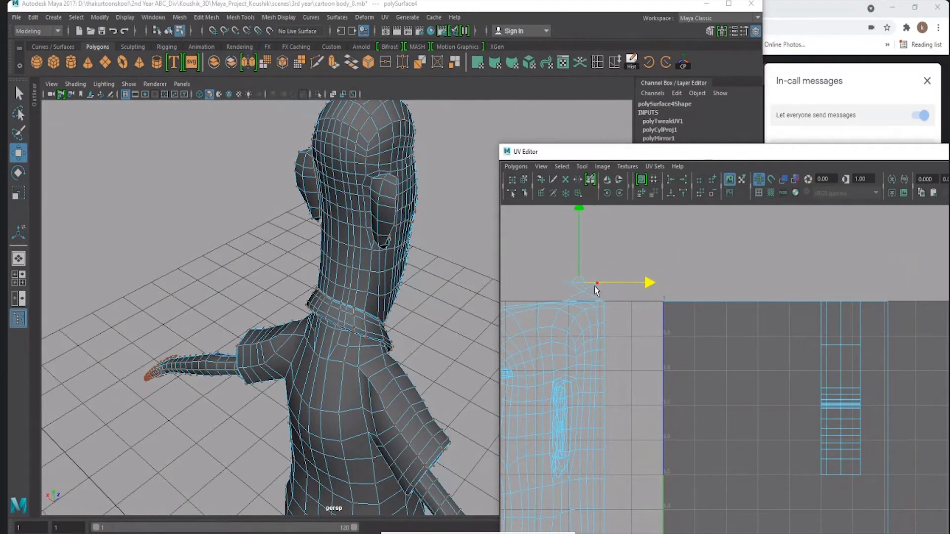
left_click_drag(597, 291, 608, 288)
middle_click_drag(650, 304, 686, 341, "alt")
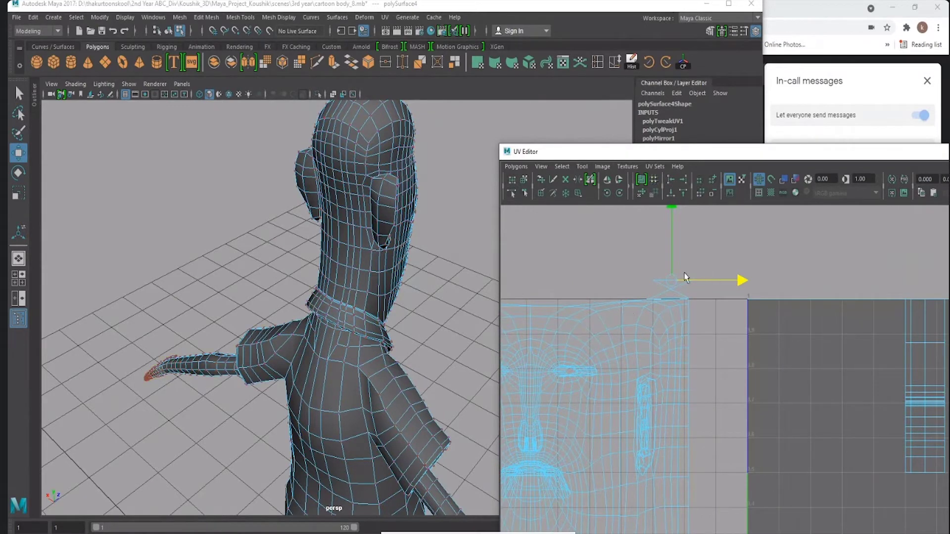
scroll(608, 308, "down", 2)
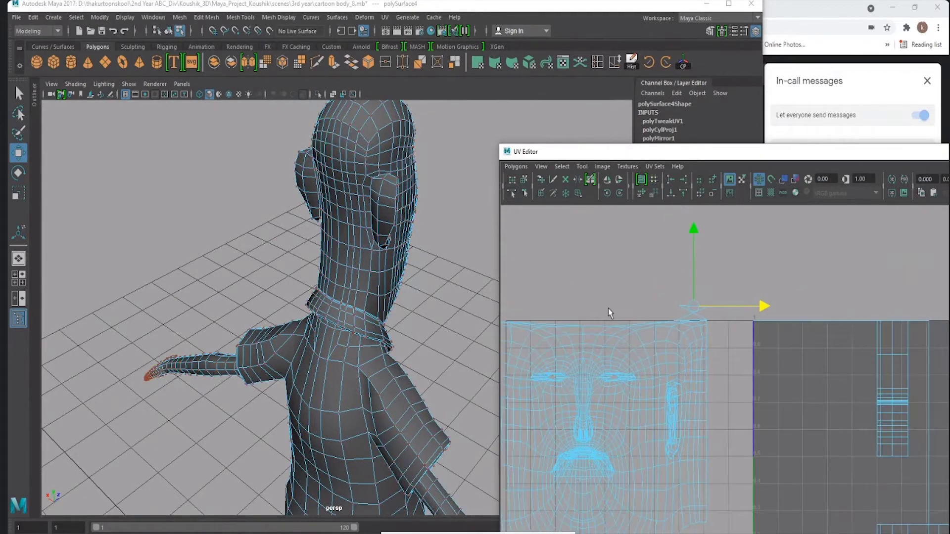
middle_click_drag(608, 308, 605, 278, "alt")
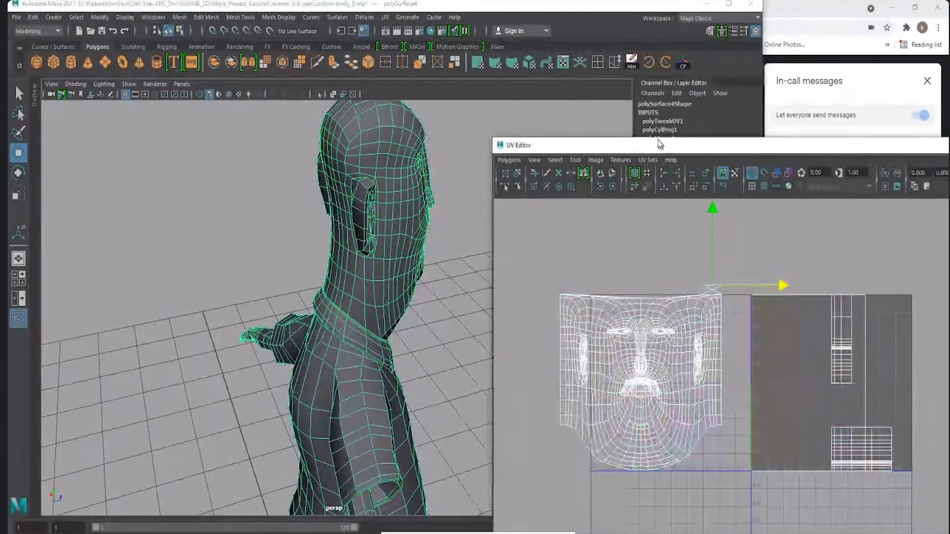
Move the UV Editor window up and left, then orbit the head to a side view.
left_click_drag(625, 151, 595, 96)
right_click_drag(595, 208, 572, 314)
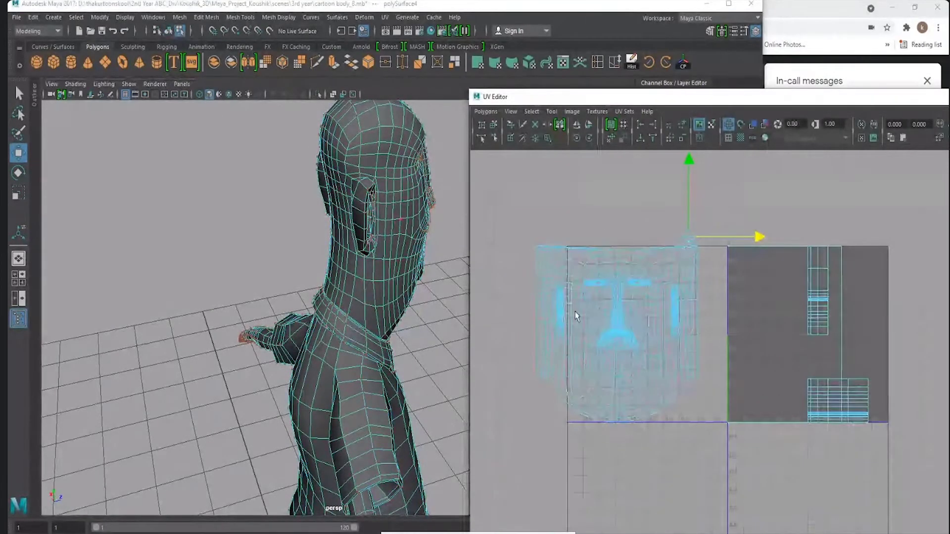
left_click(622, 312)
mouse_move(296, 258)
left_mouse_down("alt")
mouse_move(343, 252)
mouse_move(275, 261)
mouse_move(257, 277)
left_mouse_up("alt")
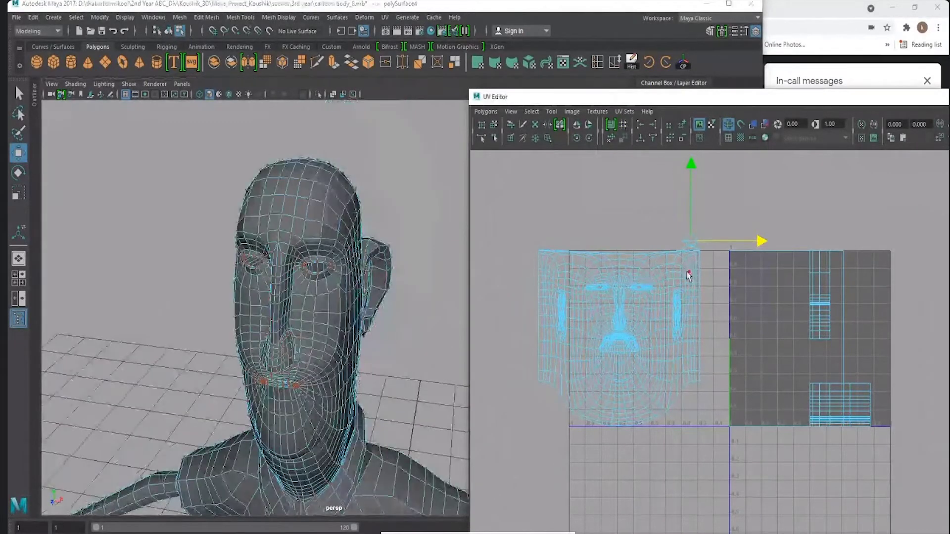
Select the stray UV at the face shell's top edge and pull it left into the shell.
mouse_move(687, 275)
right_mouse_down()
mouse_move(659, 260)
mouse_move(658, 292)
right_mouse_up()
left_click_drag(689, 314, 643, 270)
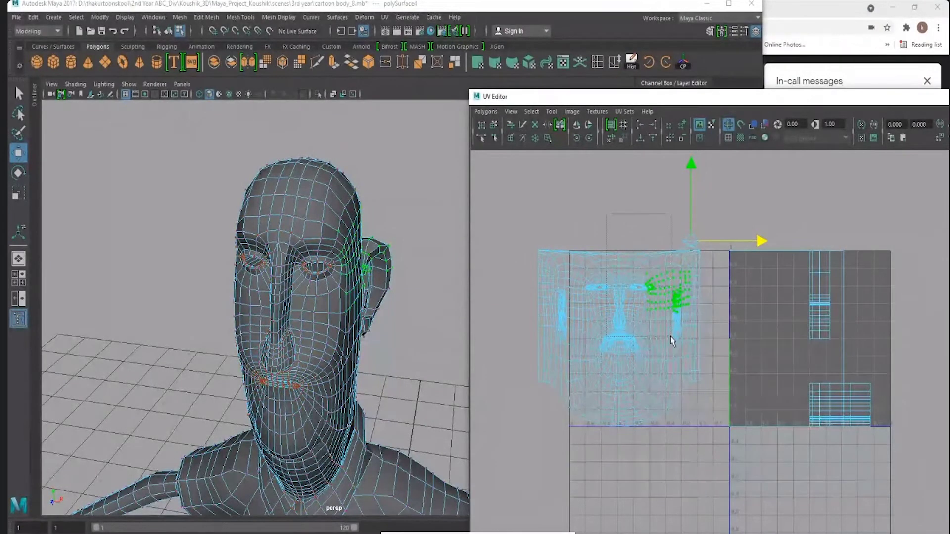
key("e")
key("r")
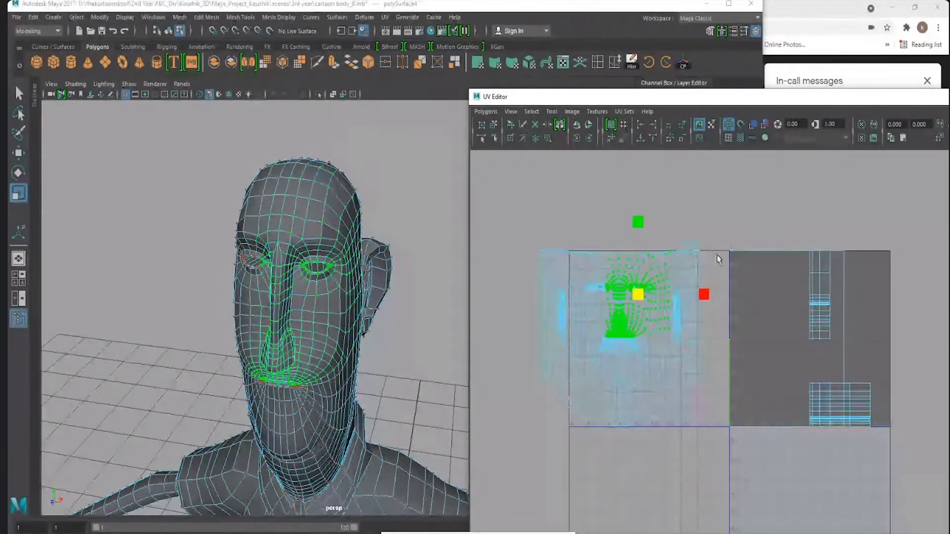
left_click(699, 243)
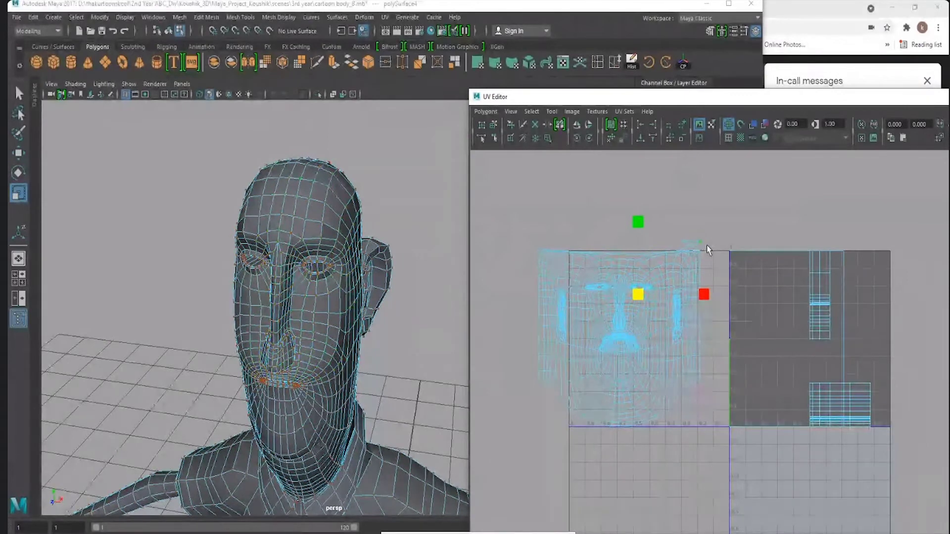
key("w")
mouse_move(700, 244)
left_mouse_down()
mouse_move(678, 241)
mouse_move(687, 245)
left_mouse_up()
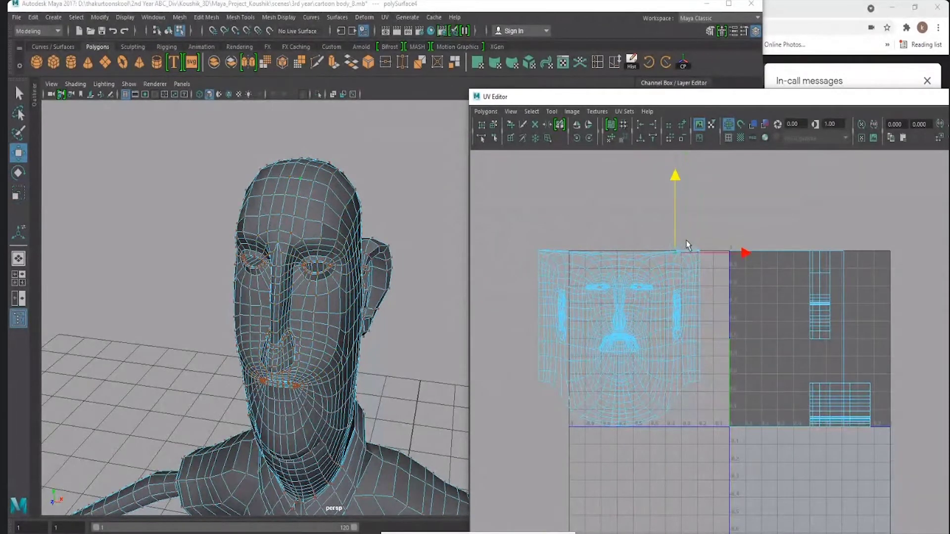
Enlarge the UV Editor panel and zoom in on the face shell.
left_click_drag(297, 327, 308, 329, "alt")
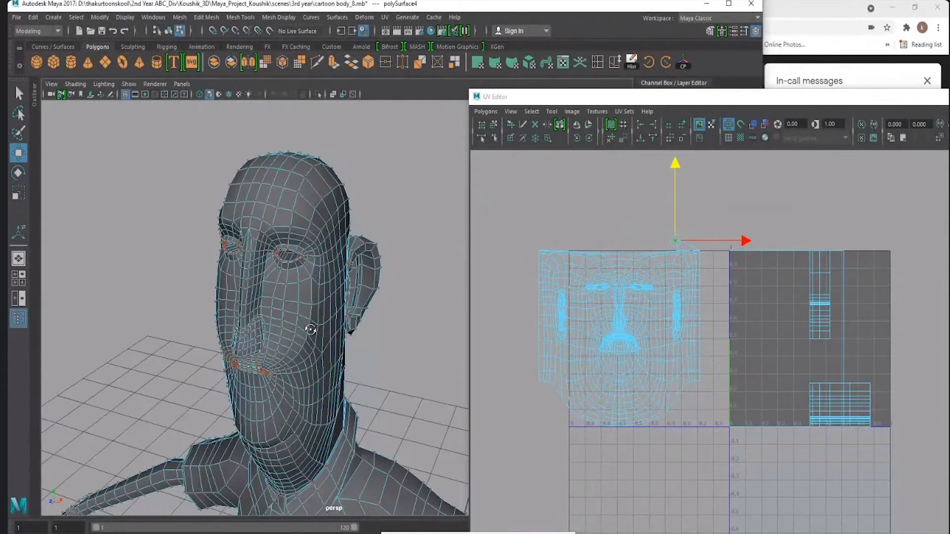
key("space")
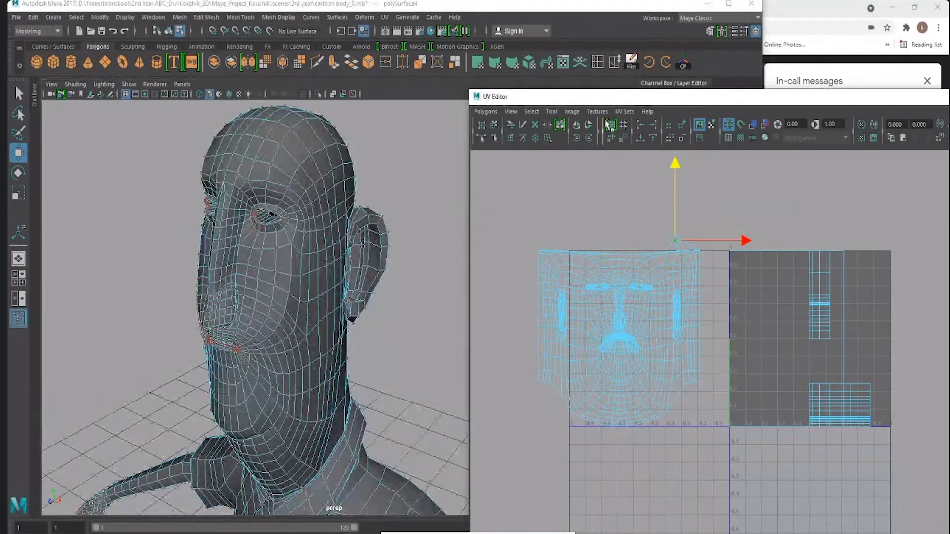
scroll(647, 268, "up", 5)
scroll(726, 329, "up", 3)
scroll(665, 289, "up", 3)
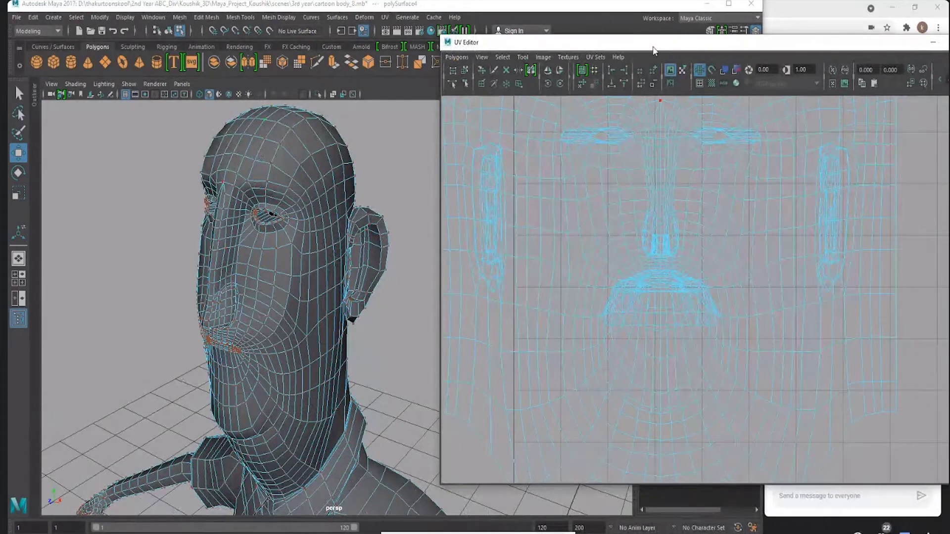
left_click_drag(654, 50, 674, 49)
middle_click_drag(636, 227, 636, 250, "alt")
scroll(643, 287, "down", 1)
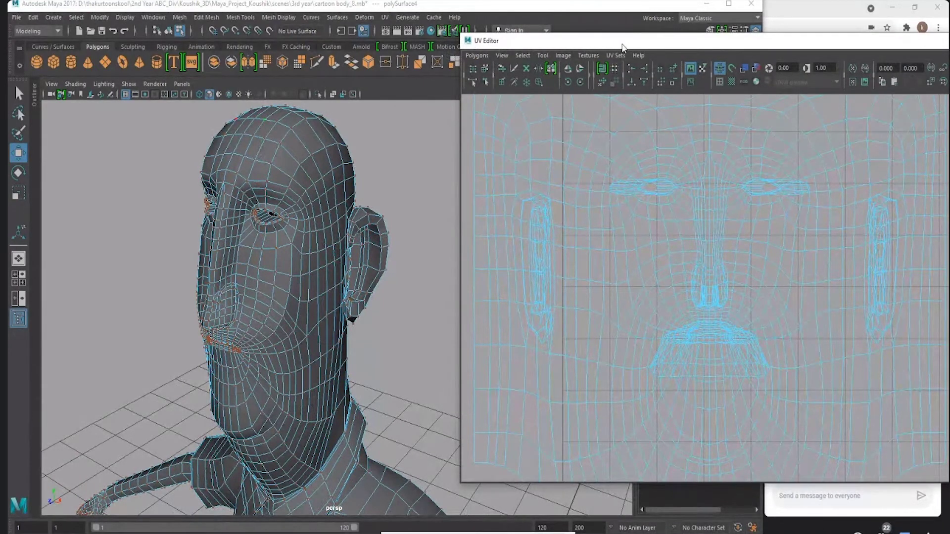
left_click_drag(622, 48, 656, 112)
scroll(304, 292, "up", 2)
scroll(297, 278, "up", 2)
scroll(280, 271, "up", 2)
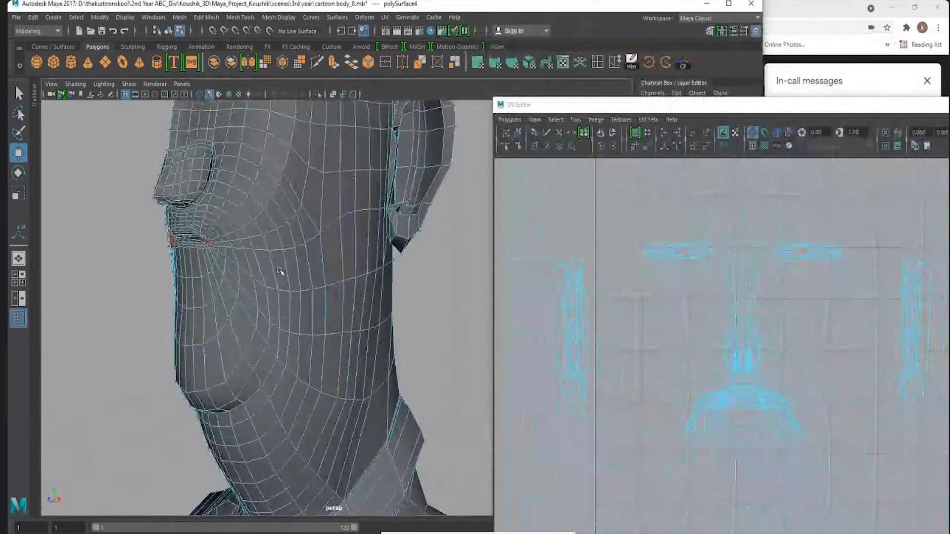
mouse_move(227, 246)
left_mouse_down("alt")
mouse_move(192, 250)
mouse_move(424, 276)
mouse_move(308, 278)
mouse_move(361, 281)
mouse_move(308, 257)
mouse_move(328, 290)
mouse_move(331, 276)
mouse_move(329, 297)
mouse_move(343, 290)
mouse_move(333, 258)
mouse_move(331, 275)
left_mouse_up("alt")
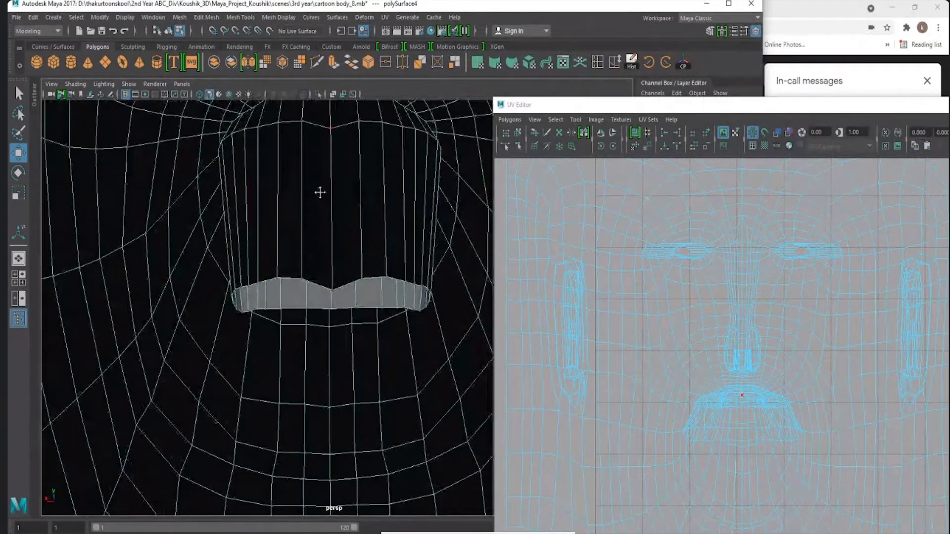
mouse_move(320, 192)
left_mouse_down("alt")
mouse_move(303, 259)
mouse_move(315, 242)
mouse_move(329, 259)
mouse_move(330, 297)
left_mouse_up("alt")
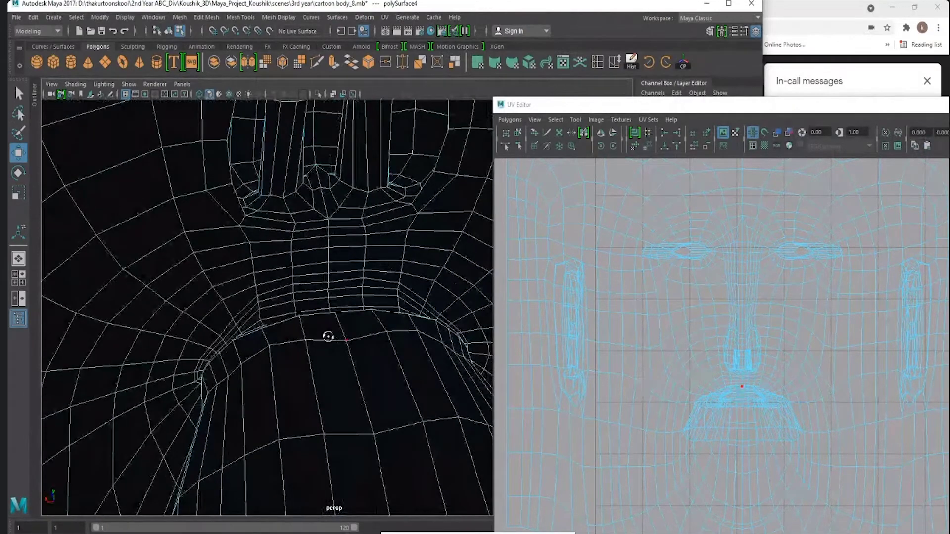
left_click_drag(328, 336, 346, 347, "alt")
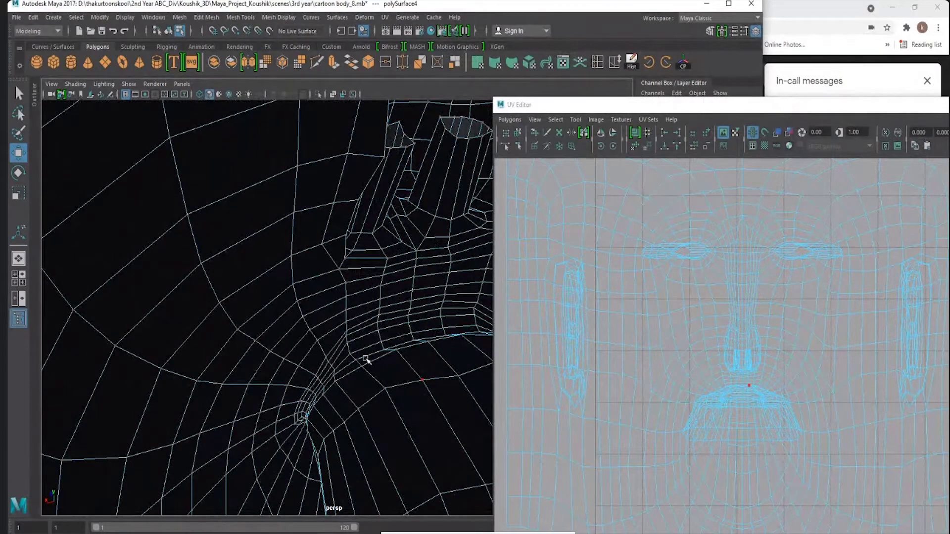
mouse_move(366, 360)
left_mouse_down("alt")
mouse_move(322, 312)
mouse_move(318, 320)
mouse_move(329, 310)
left_mouse_up("alt")
middle_click_drag(329, 310, 342, 341, "alt")
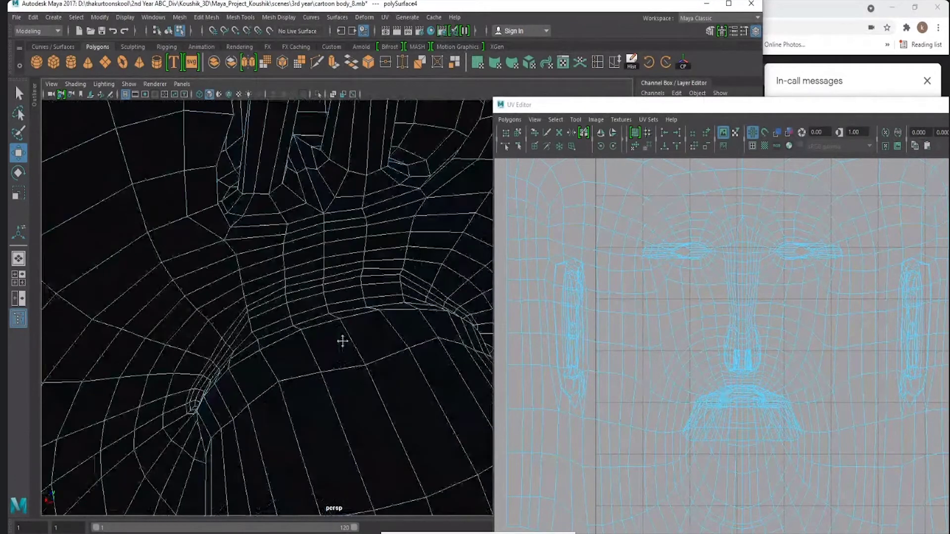
mouse_move(342, 341)
left_mouse_down("alt")
mouse_move(333, 318)
mouse_move(344, 312)
left_mouse_up("alt")
left_click(322, 307)
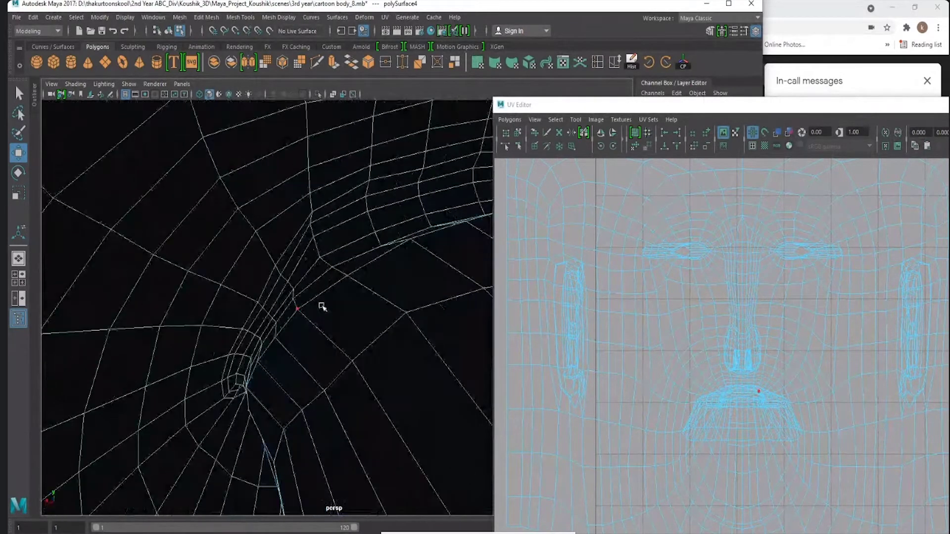
scroll(276, 287, "down", 5)
scroll(297, 306, "down", 5)
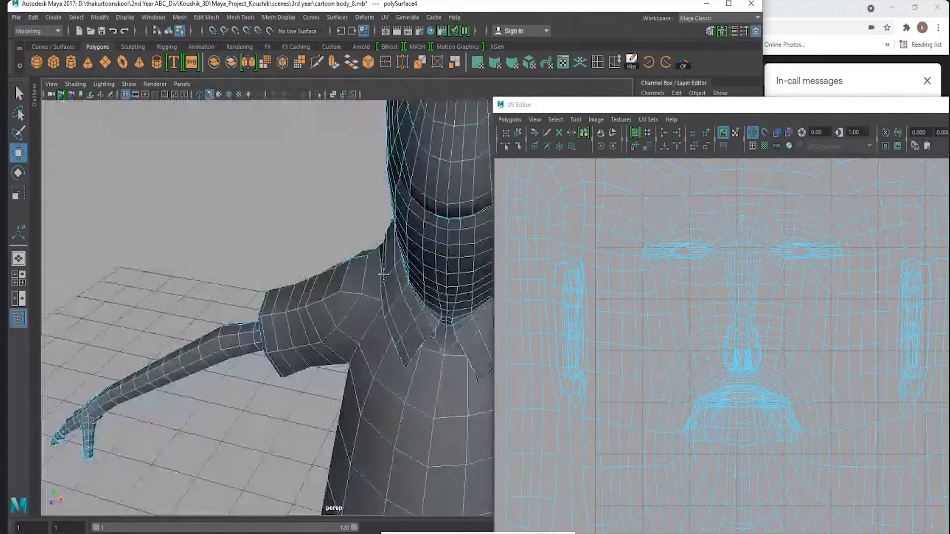
scroll(307, 321, "up", 3)
scroll(310, 327, "up", 3)
scroll(310, 327, "up", 5)
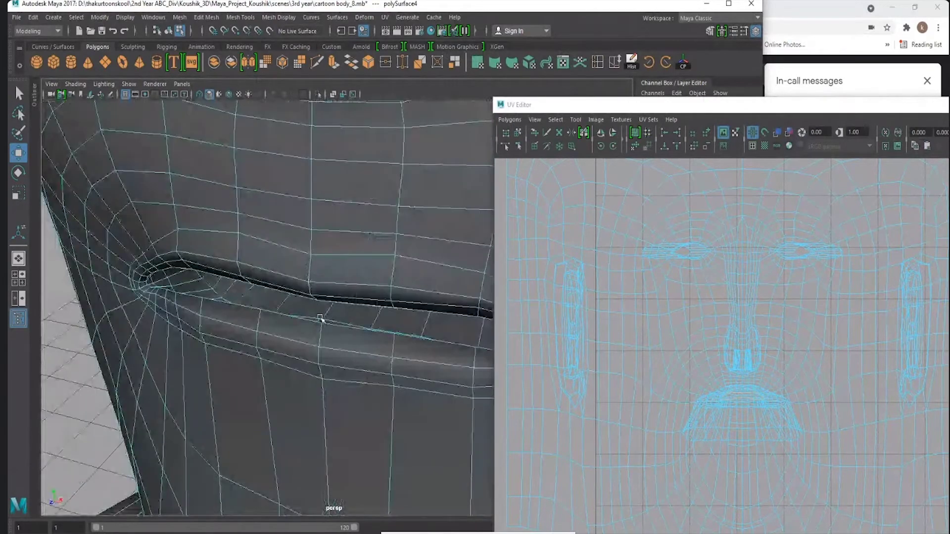
mouse_move(320, 319)
left_mouse_down("alt")
mouse_move(265, 297)
mouse_move(263, 282)
mouse_move(292, 265)
mouse_move(430, 297)
mouse_move(375, 293)
mouse_move(355, 259)
mouse_move(272, 272)
mouse_move(305, 287)
mouse_move(322, 311)
mouse_move(314, 297)
left_mouse_up("alt")
middle_click_drag(313, 297, 300, 283, "alt")
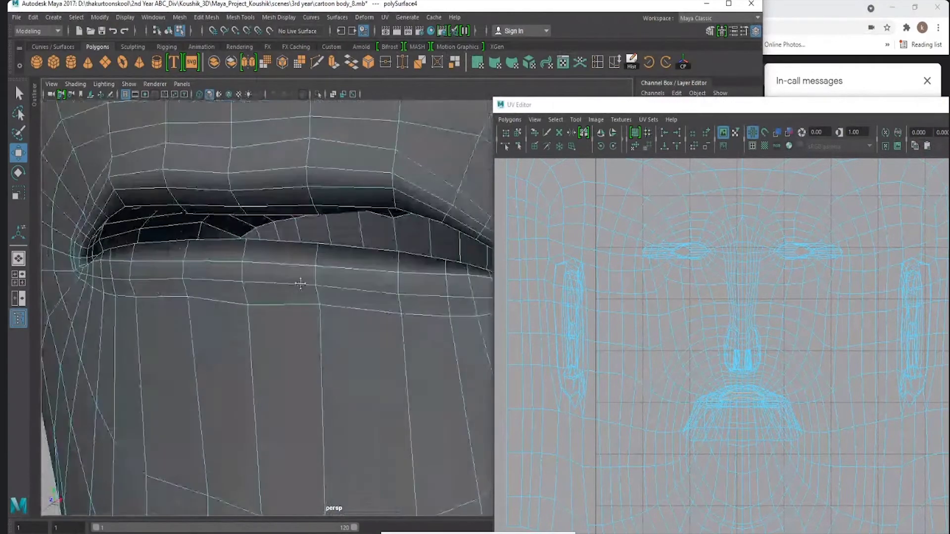
mouse_move(301, 283)
left_mouse_down("alt")
mouse_move(271, 304)
mouse_move(261, 272)
mouse_move(286, 286)
mouse_move(272, 251)
mouse_move(265, 258)
mouse_move(280, 244)
mouse_move(312, 246)
mouse_move(258, 218)
mouse_move(212, 244)
mouse_move(226, 260)
left_mouse_up("alt")
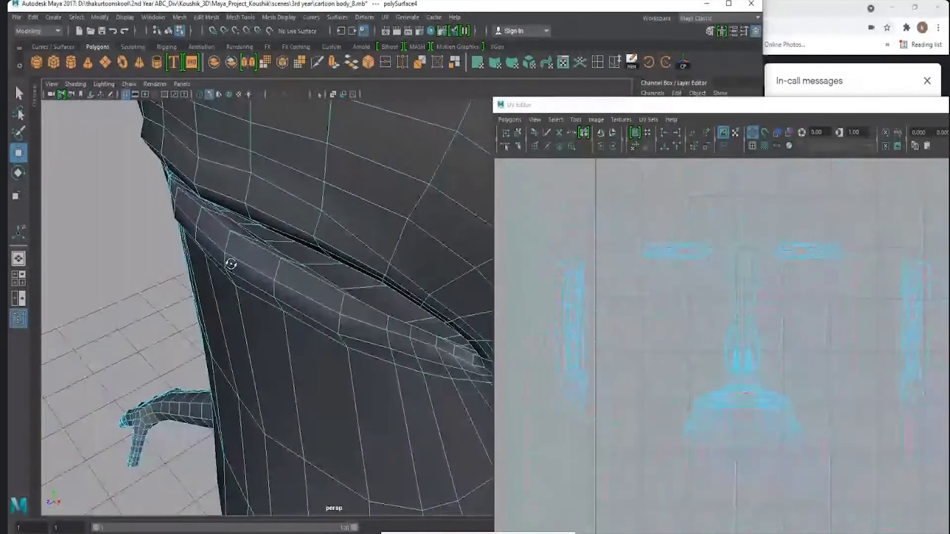
scroll(718, 413, "up", 1)
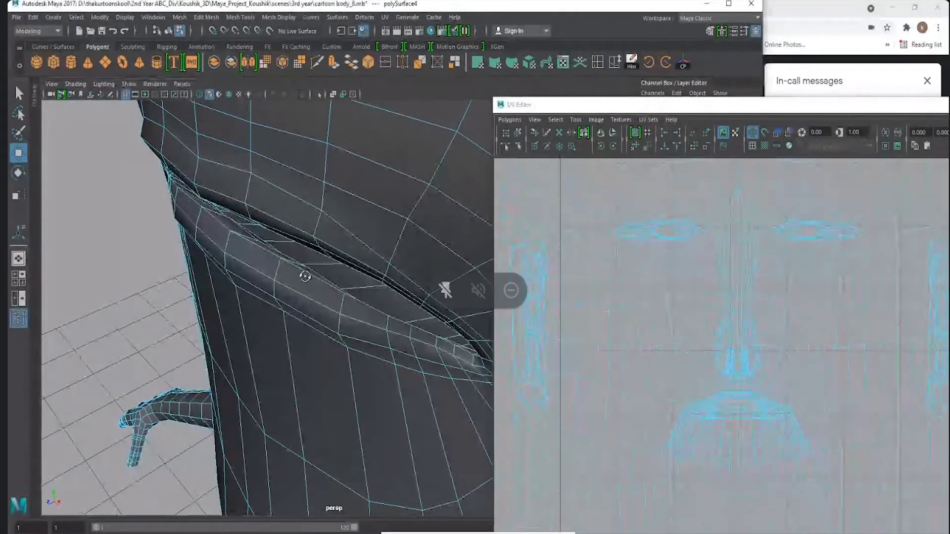
left_click_drag(303, 272, 292, 253, "alt")
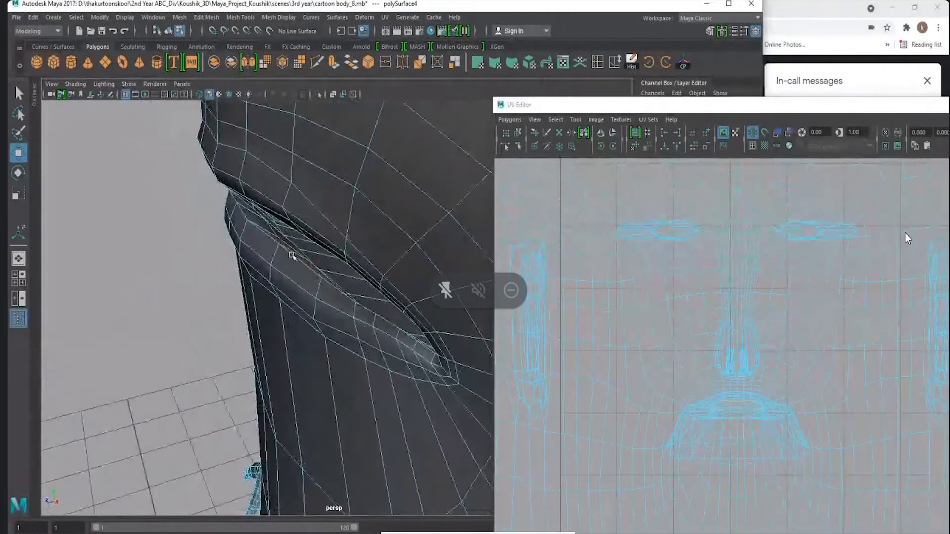
middle_click_drag(747, 391, 677, 275, "alt")
scroll(677, 275, "up", 1)
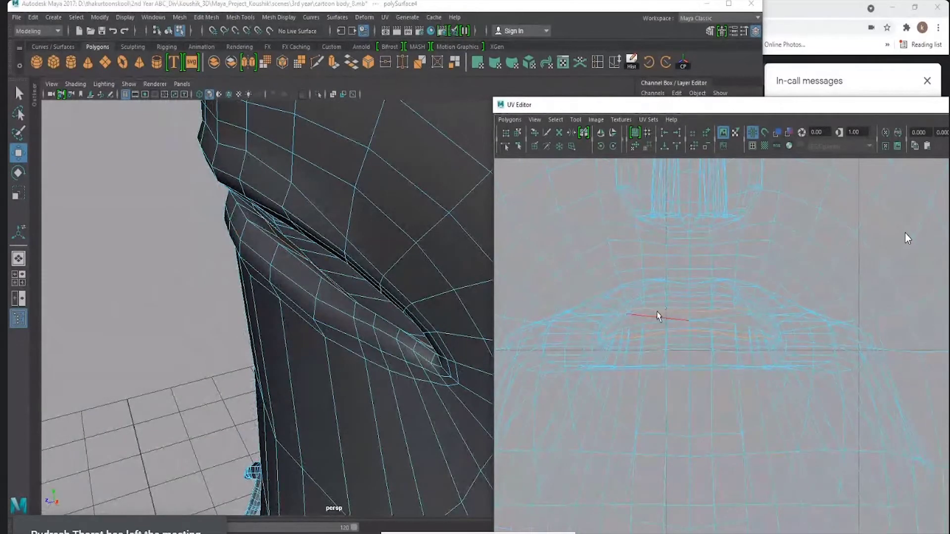
scroll(660, 314, "up", 1)
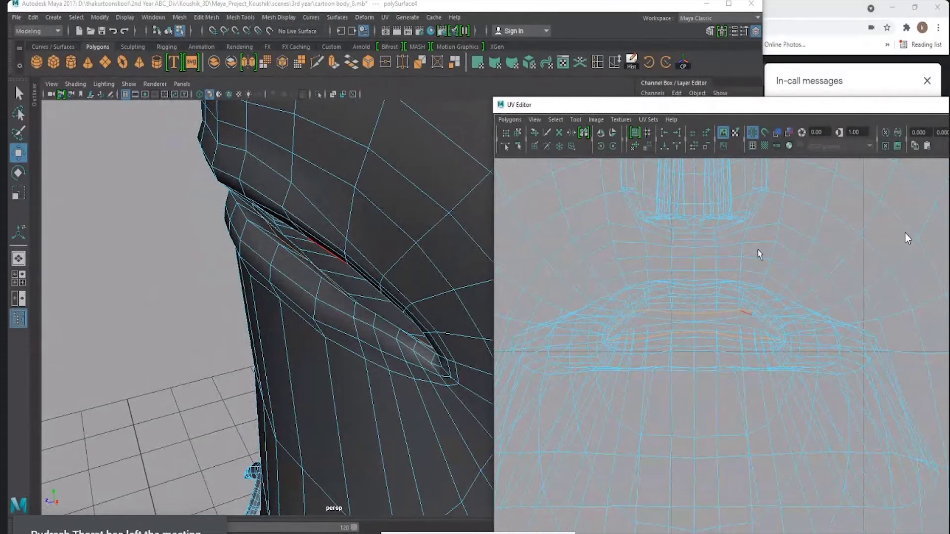
left_click_drag(535, 104, 511, 113)
Apply Cut UV Edges to the inner lip crease edge loop, then orbit to check the new seam.
left_click(386, 18)
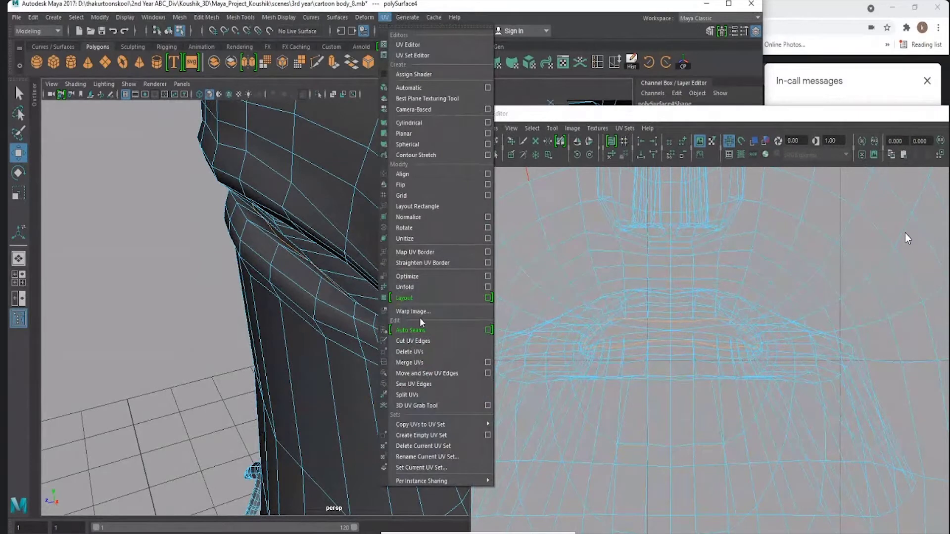
left_click(417, 342)
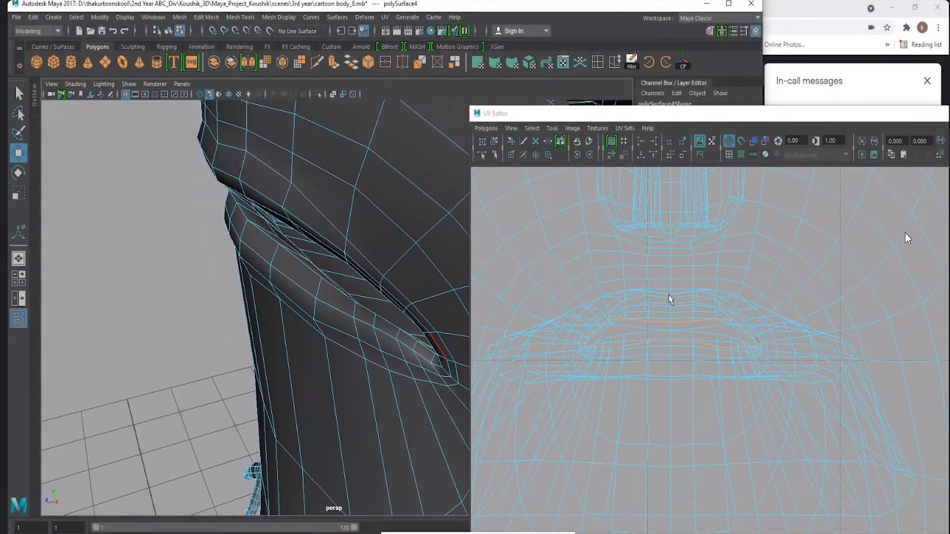
left_click(625, 115)
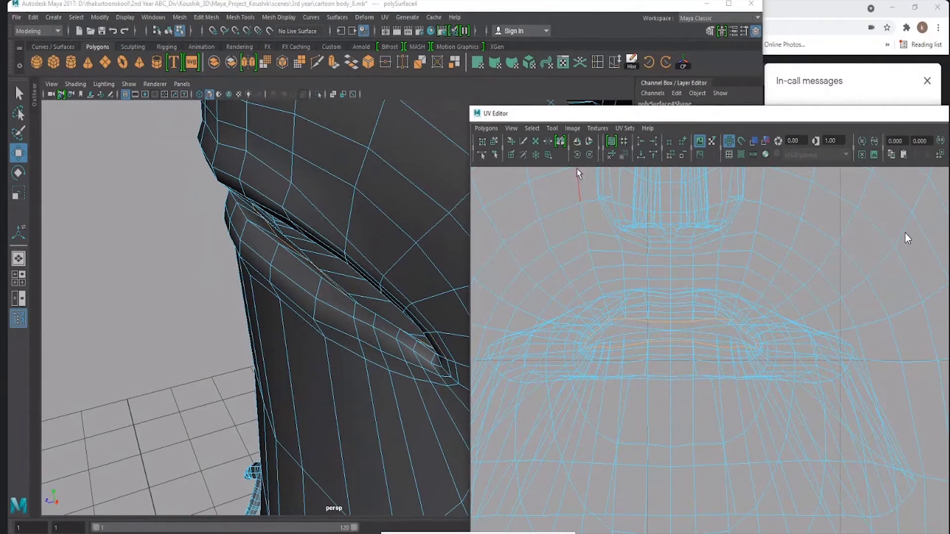
left_click_drag(688, 116, 673, 105)
left_click(715, 145)
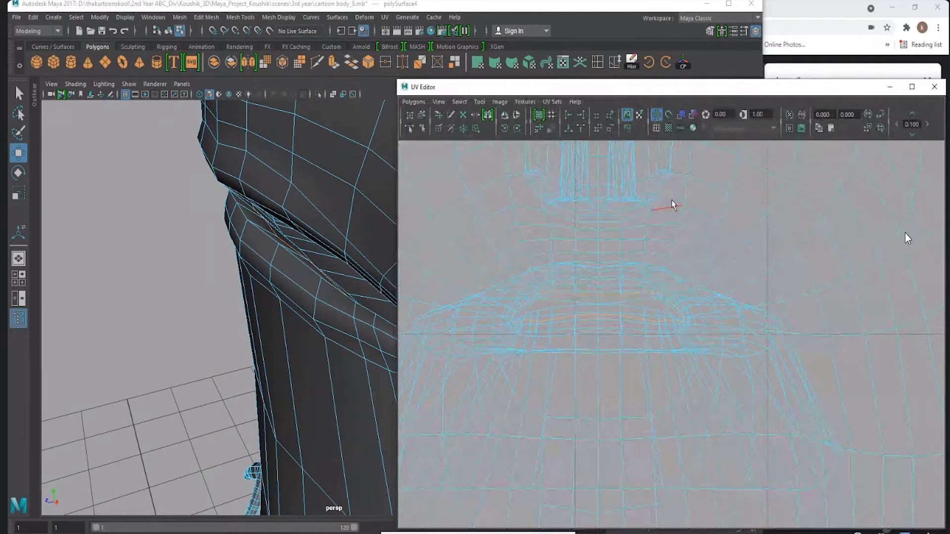
scroll(477, 336, "down", 5)
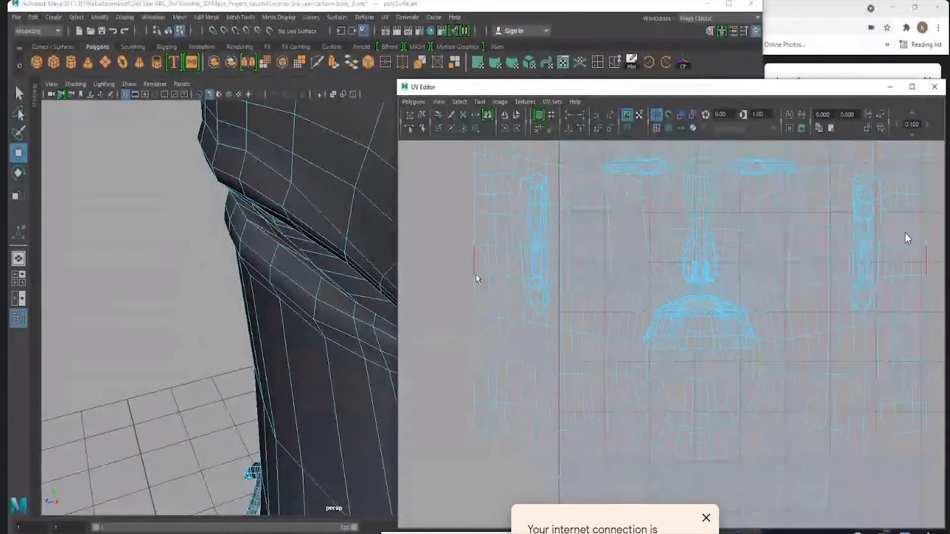
left_click(706, 518)
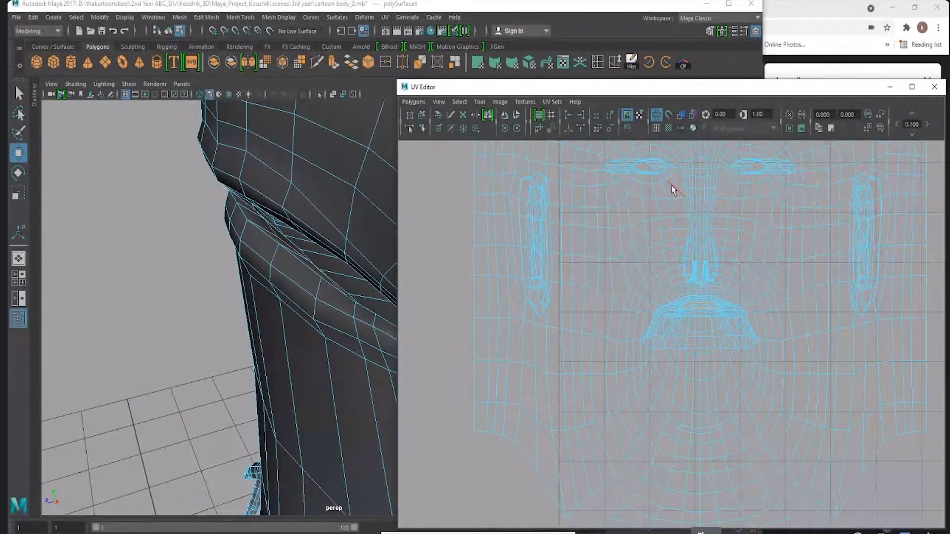
double_click(474, 327)
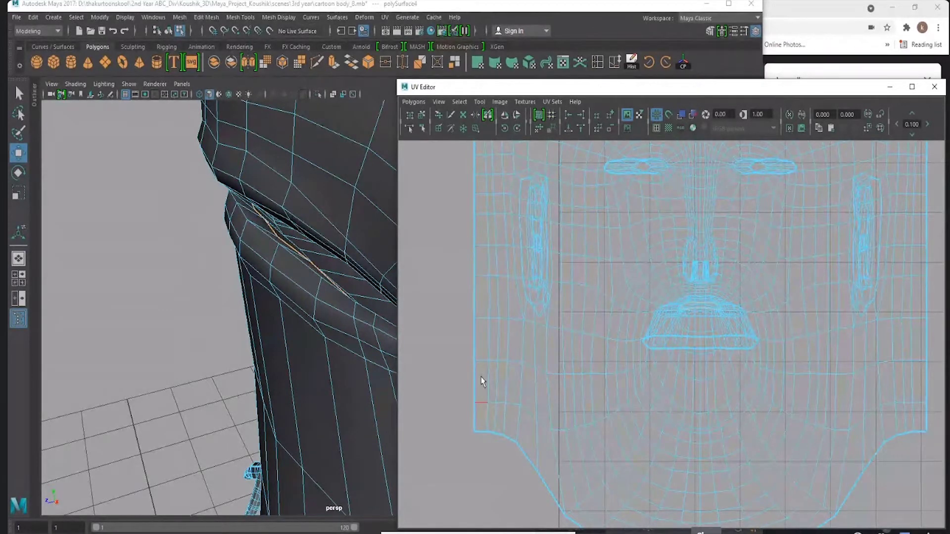
scroll(645, 324, "up", 2)
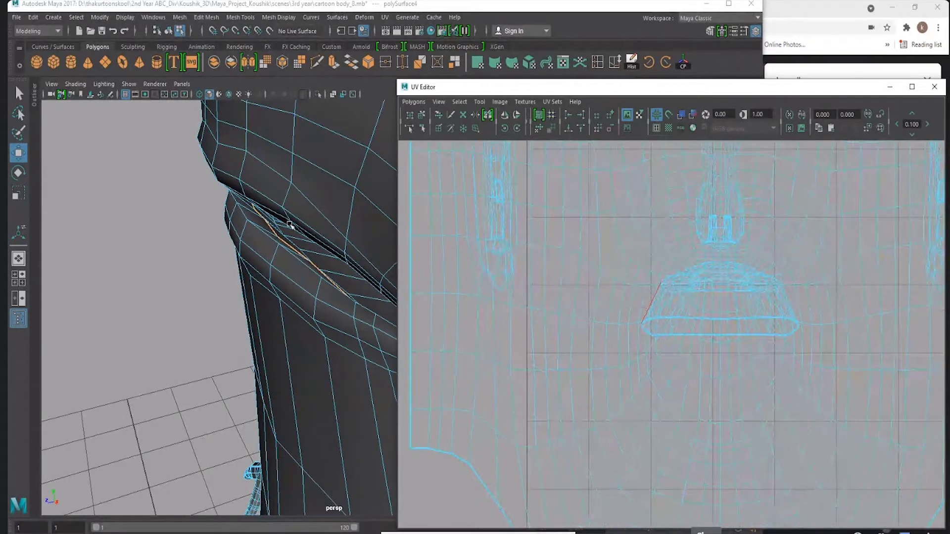
mouse_move(290, 226)
left_mouse_down("alt")
mouse_move(163, 283)
mouse_move(109, 291)
mouse_move(189, 285)
mouse_move(786, 328)
left_mouse_up("alt")
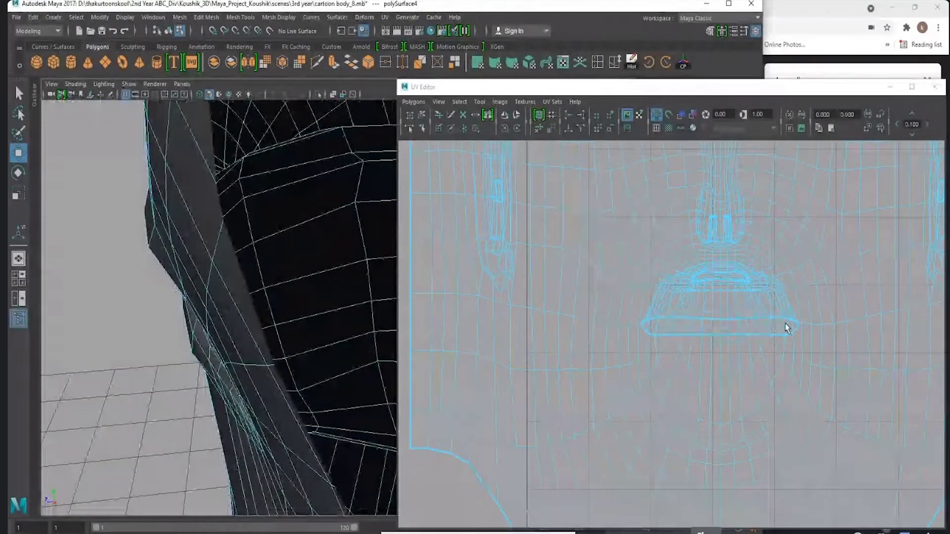
In UV Shell mode, select the separated mouth-interior UV shell.
scroll(724, 292, "up", 3)
scroll(663, 325, "down", 2)
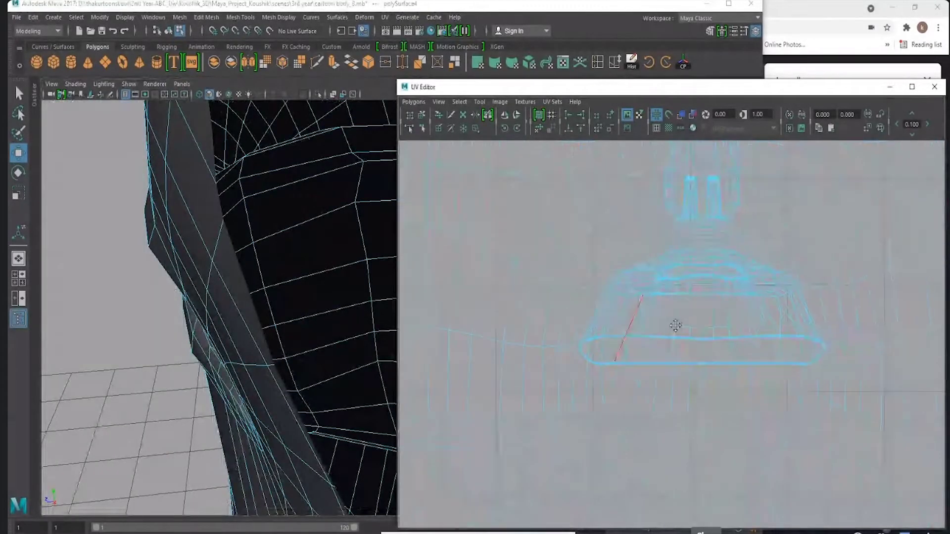
right_click_drag(696, 331, 669, 318)
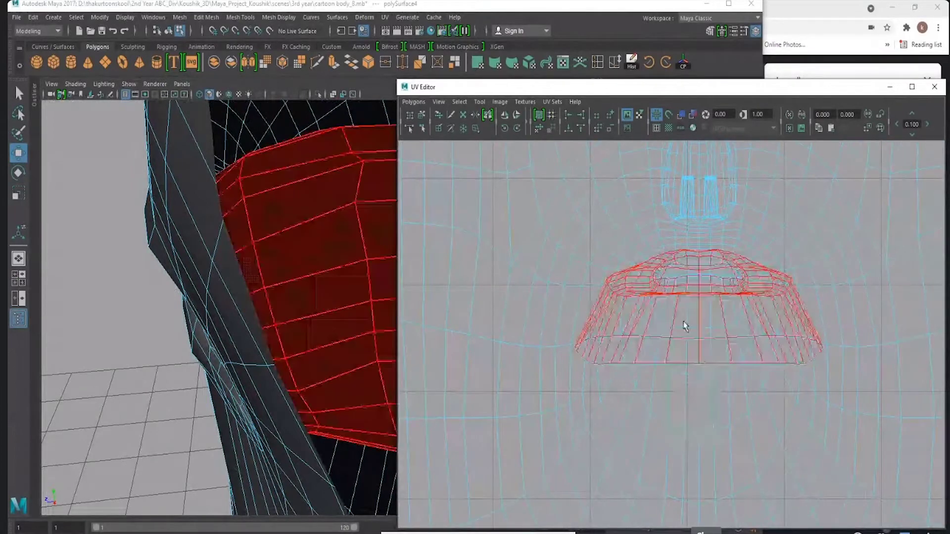
left_click(679, 326)
scroll(439, 267, "down", 3)
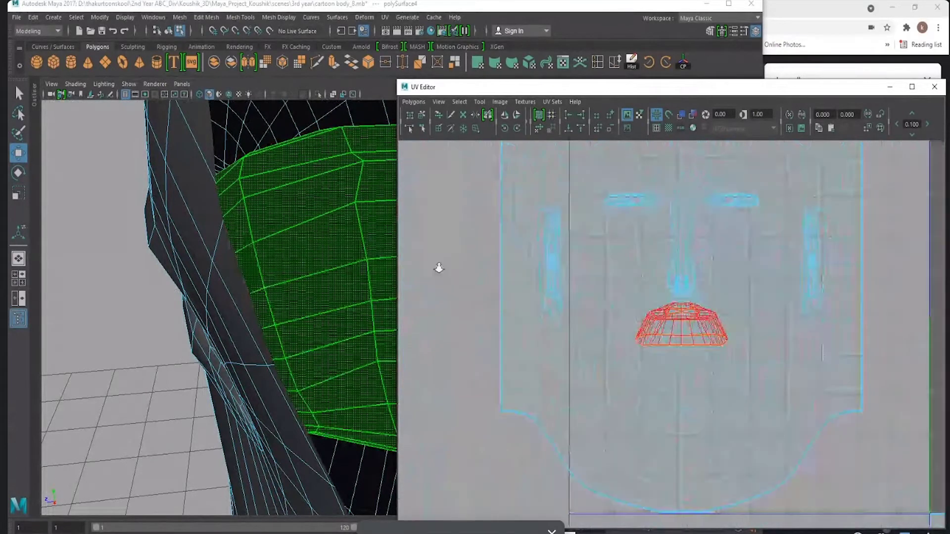
scroll(717, 302, "down", 2)
left_click(715, 269)
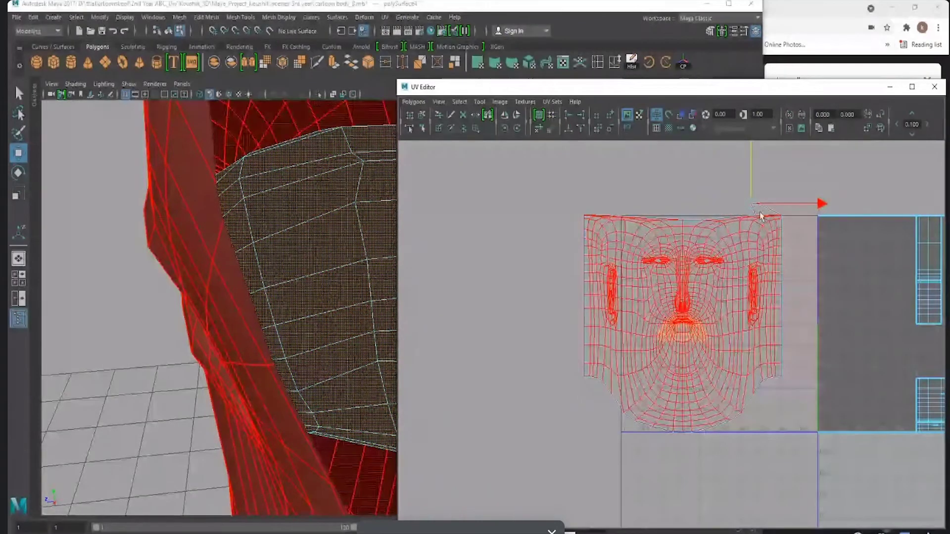
left_click(770, 192)
left_click(688, 332)
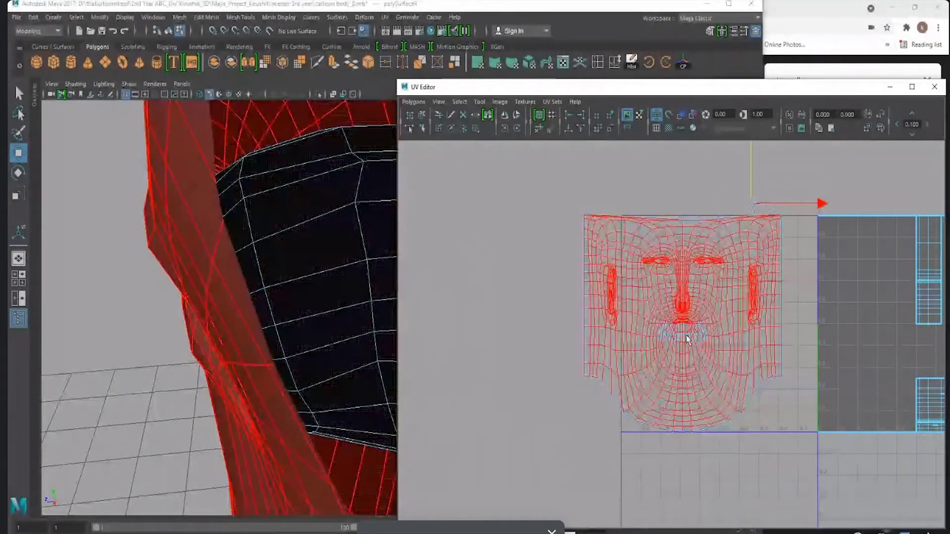
left_click(688, 339)
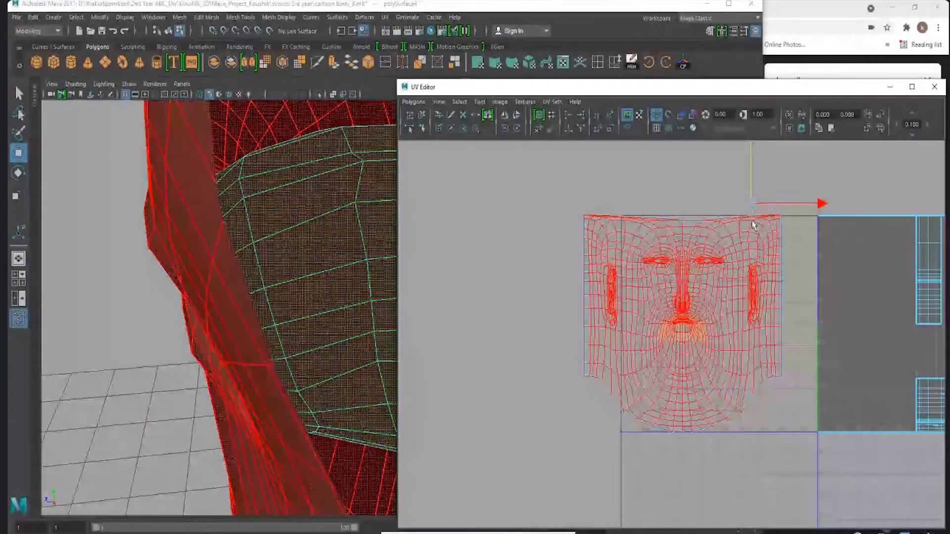
Move the mouth-interior shell left, off the face shell.
left_click_drag(751, 203, 753, 202)
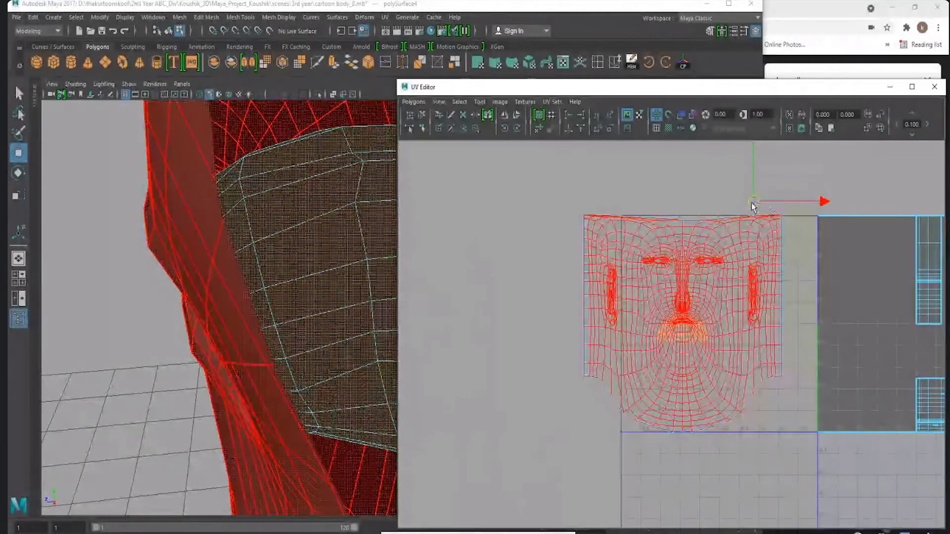
key("e")
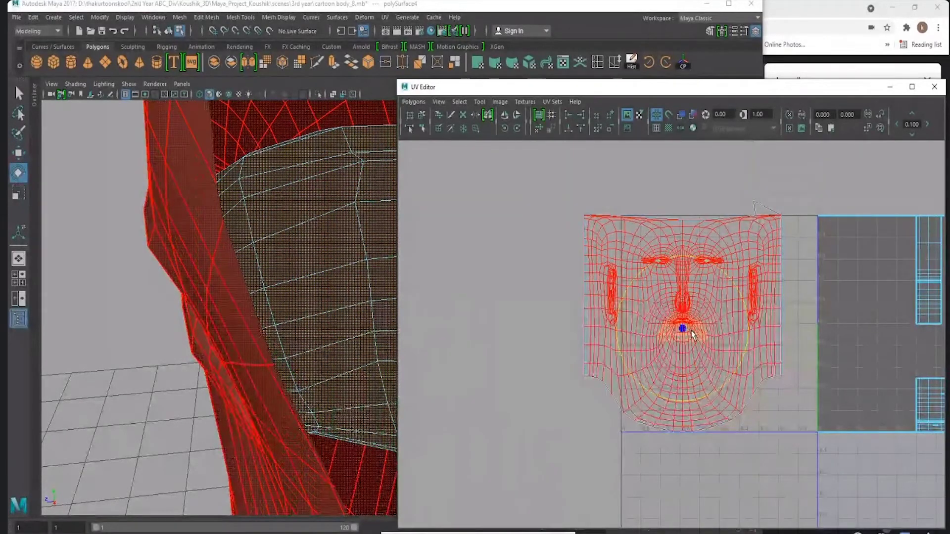
key("w")
left_click_drag(684, 329, 536, 262)
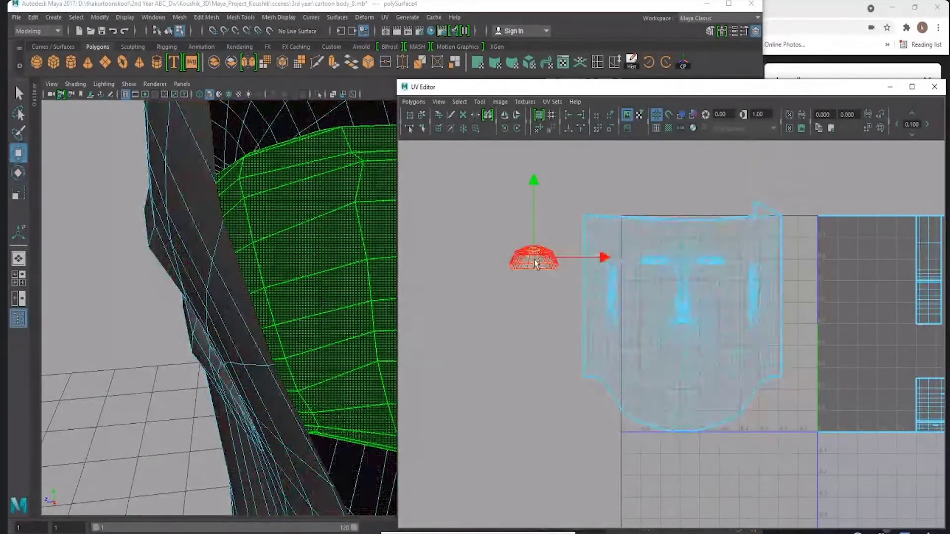
Zoom in on the chin and neck faces, then clear the UV selection.
scroll(699, 366, "up", 3)
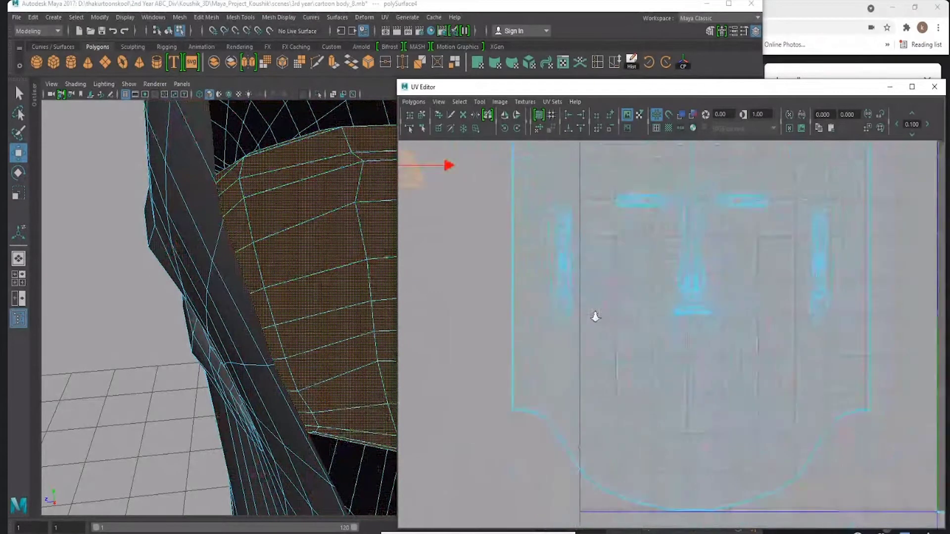
scroll(595, 317, "down", 2)
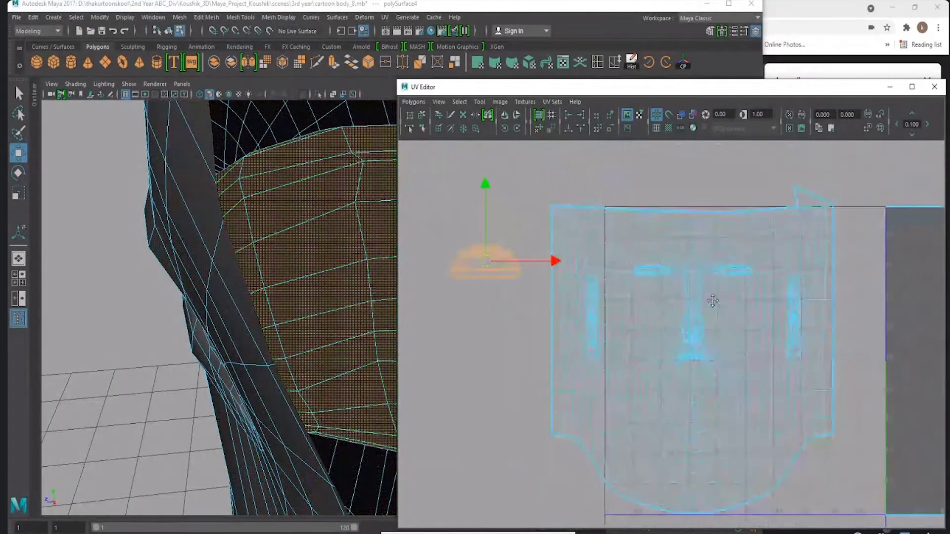
scroll(713, 301, "down", 2)
scroll(223, 238, "down", 3)
scroll(245, 226, "down", 2)
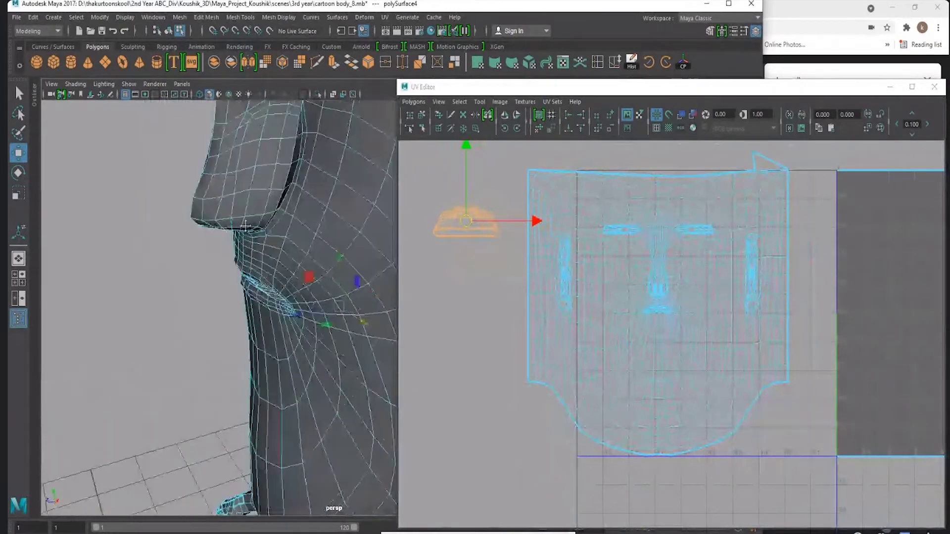
scroll(245, 226, "up", 5)
left_click_drag(229, 257, 187, 275, "alt")
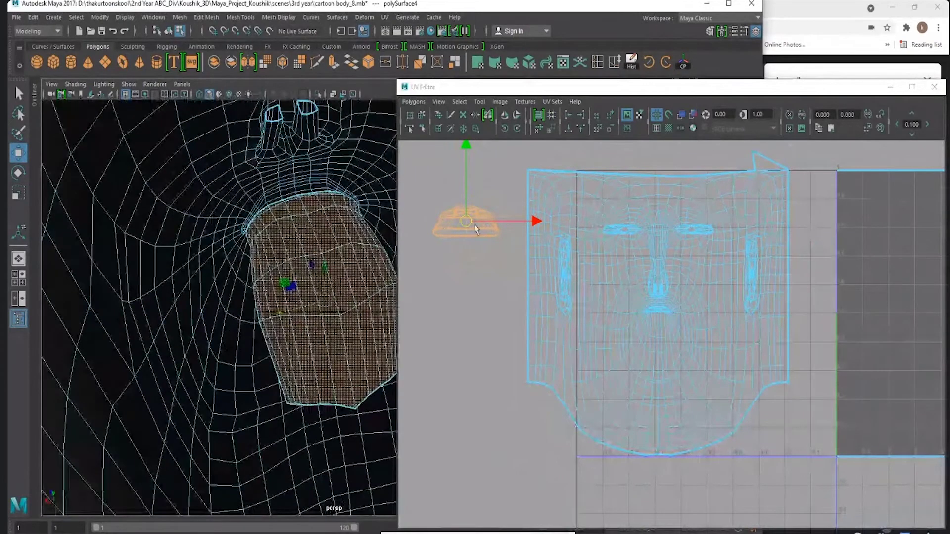
left_click(454, 242)
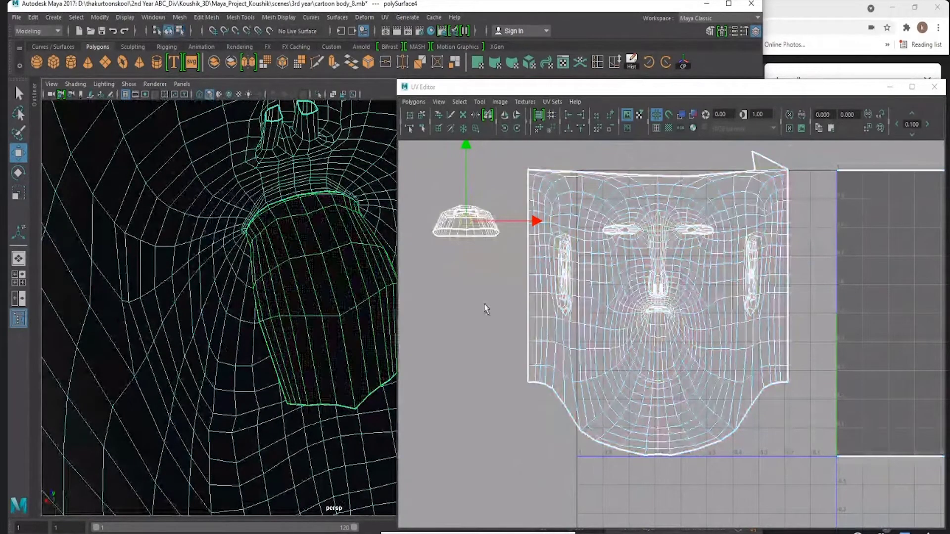
Turn on Shade UVs and zoom over the face shells to check for overlaps.
left_click(681, 116)
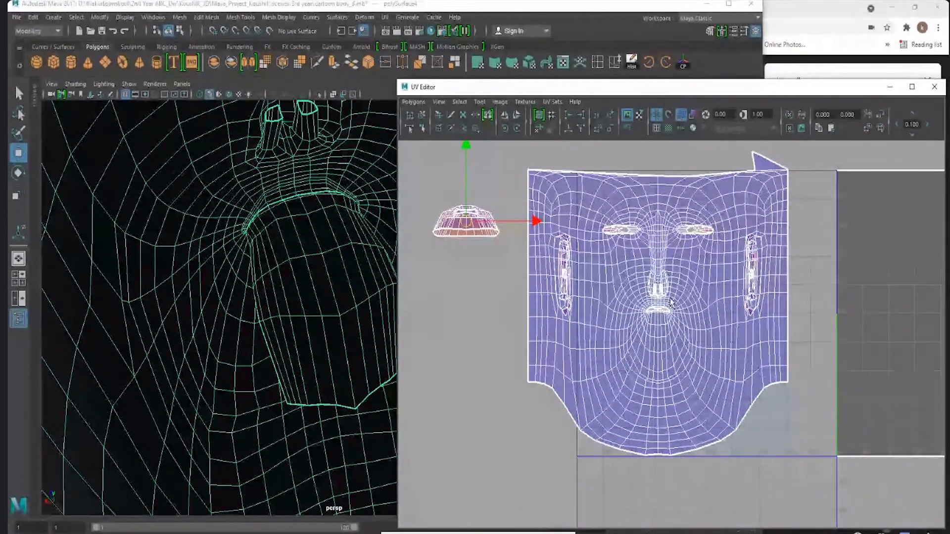
scroll(668, 325, "up", 2)
scroll(688, 324, "up", 3)
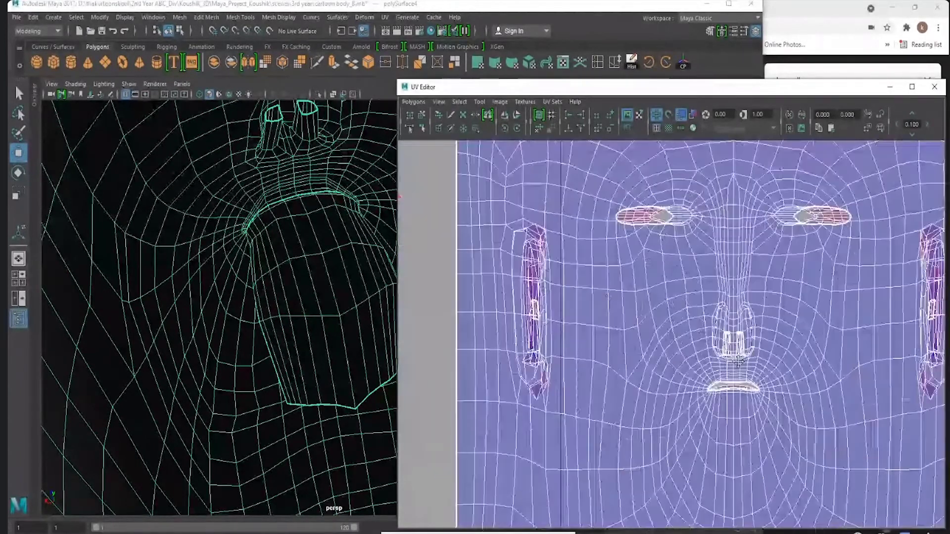
scroll(708, 323, "up", 2)
scroll(728, 323, "up", 2)
scroll(735, 323, "down", 1)
scroll(733, 321, "down", 2)
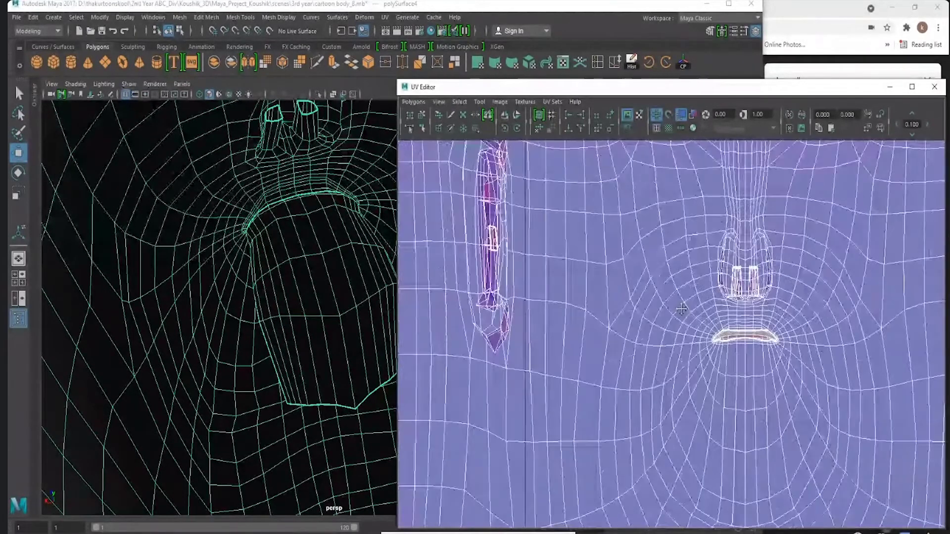
scroll(605, 253, "down", 3)
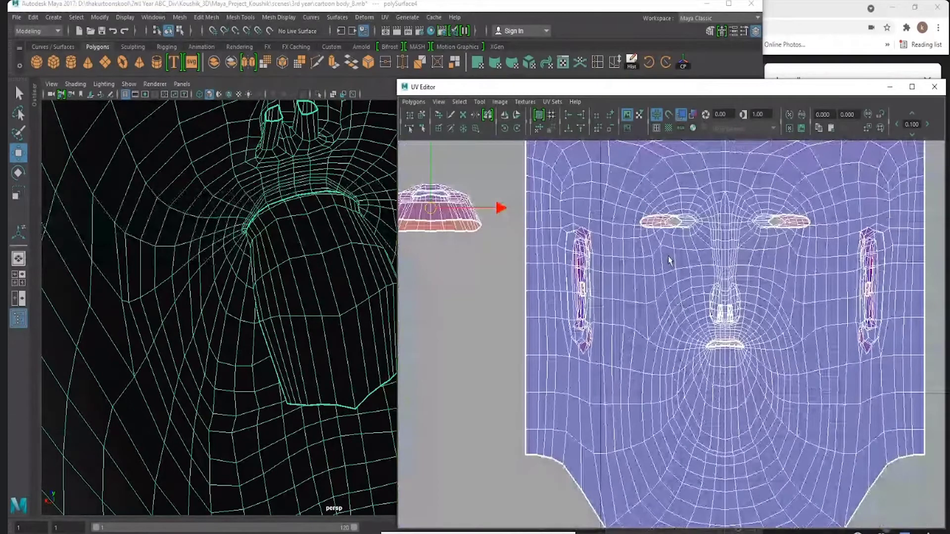
Pan the UV view to frame the eye and nose UVs.
middle_click_drag(420, 224, 532, 239, "alt")
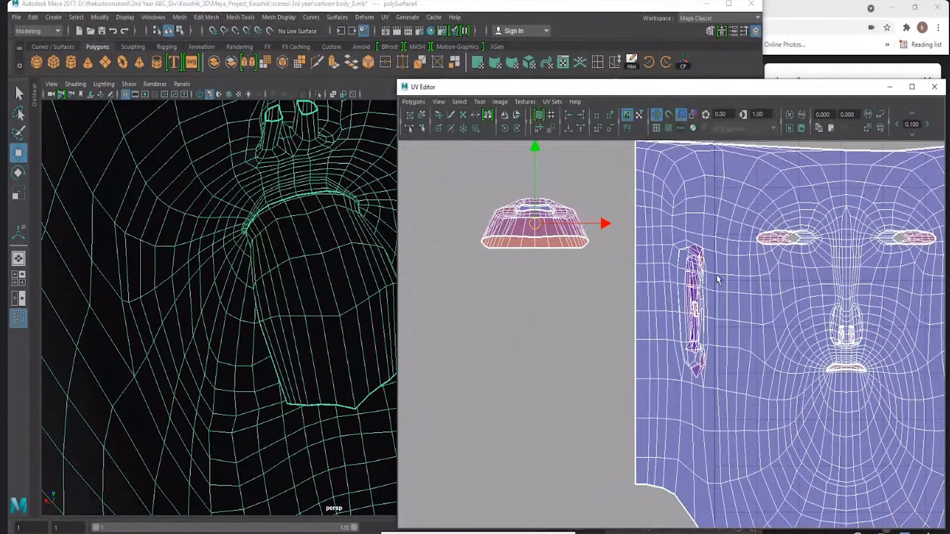
scroll(656, 233, "up", 3)
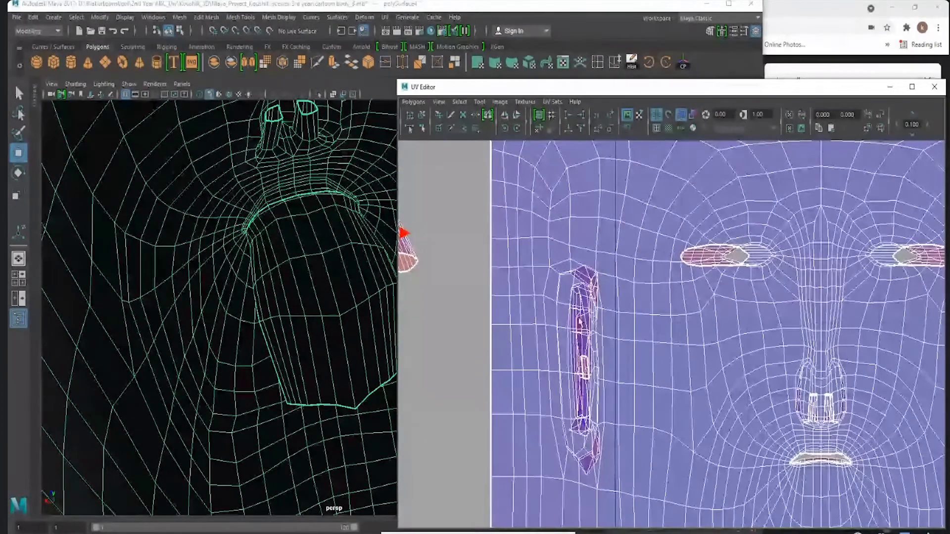
middle_click_drag(580, 322, 483, 322, "alt")
middle_click_drag(724, 405, 723, 348, "alt")
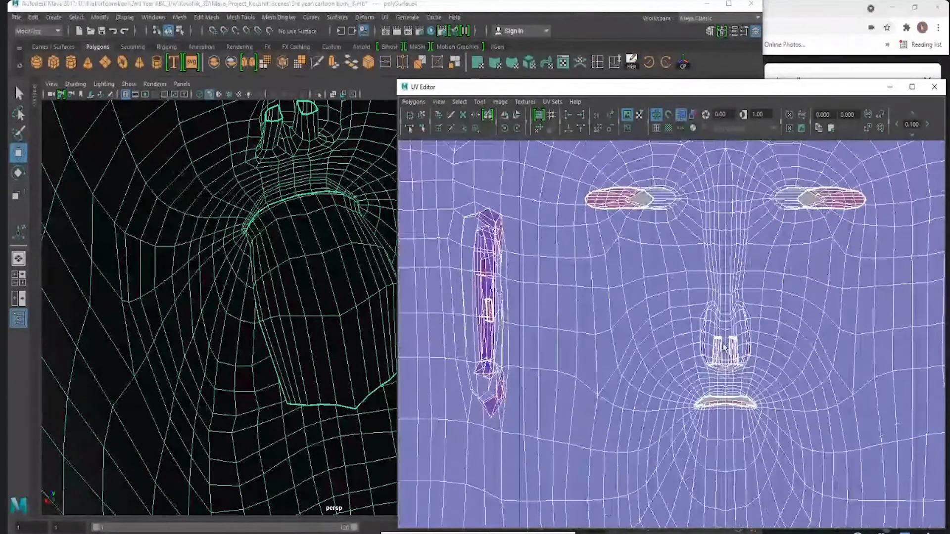
scroll(725, 348, "down", 3)
scroll(725, 348, "down", 1)
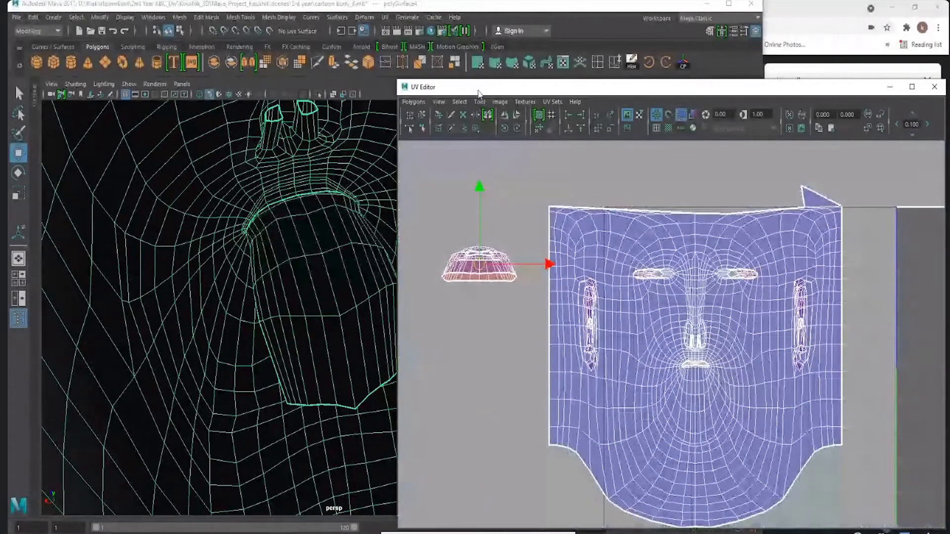
Drag the UV Editor aside and orbit the 3D view onto the eye.
left_click_drag(478, 92, 616, 108)
right_click_drag(256, 223, 318, 251, "alt")
left_click_drag(319, 250, 326, 247, "alt")
Zoom the 3D view in on the eye sockets and frame the face UVs.
scroll(398, 251, "up", 5)
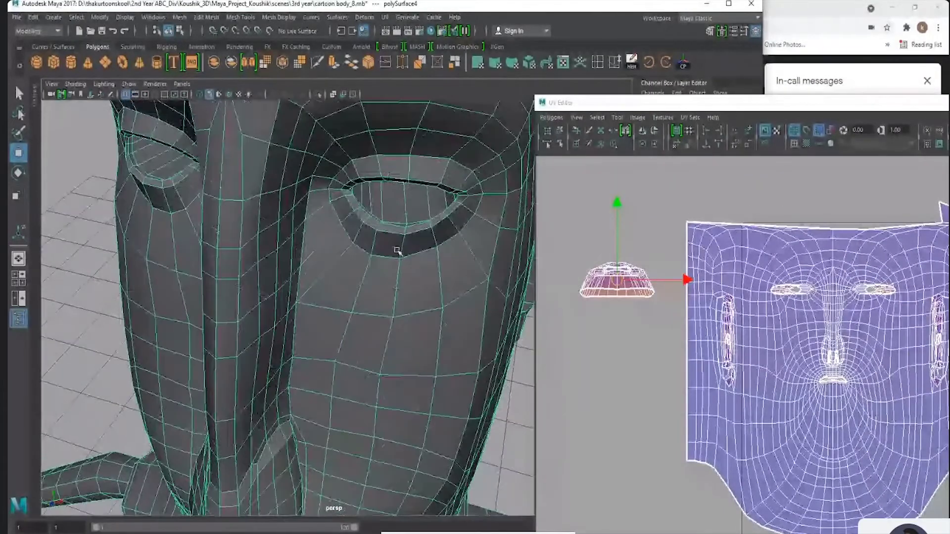
left_click_drag(397, 251, 303, 229, "alt")
scroll(328, 233, "up", 3)
scroll(318, 229, "up", 2)
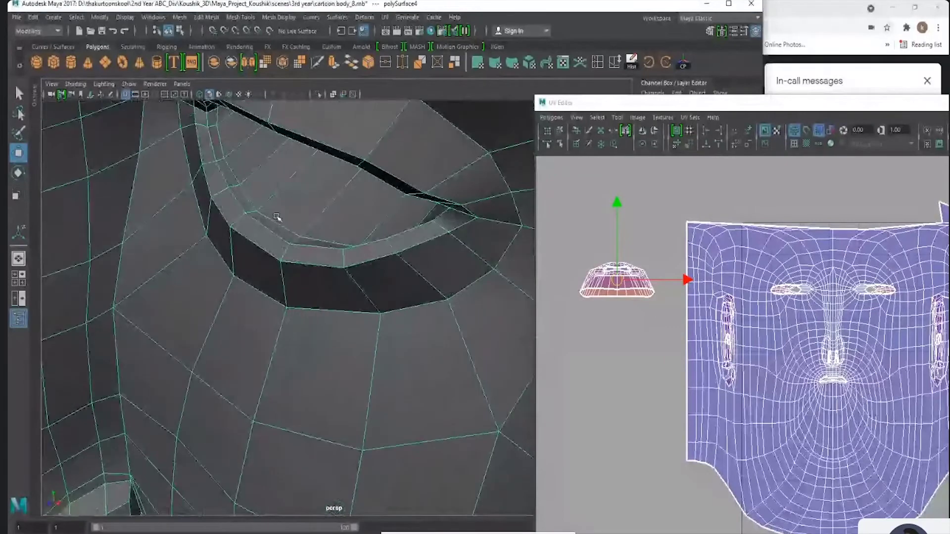
left_click(258, 225)
scroll(343, 276, "down", 3)
scroll(343, 276, "down", 2)
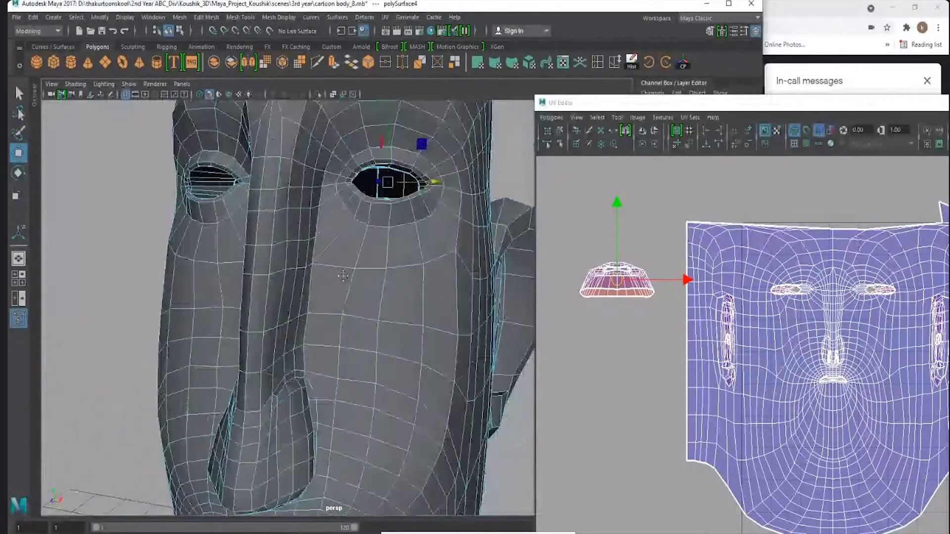
scroll(462, 312, "up", 3)
scroll(390, 277, "up", 2)
left_click_drag(391, 277, 370, 271, "alt")
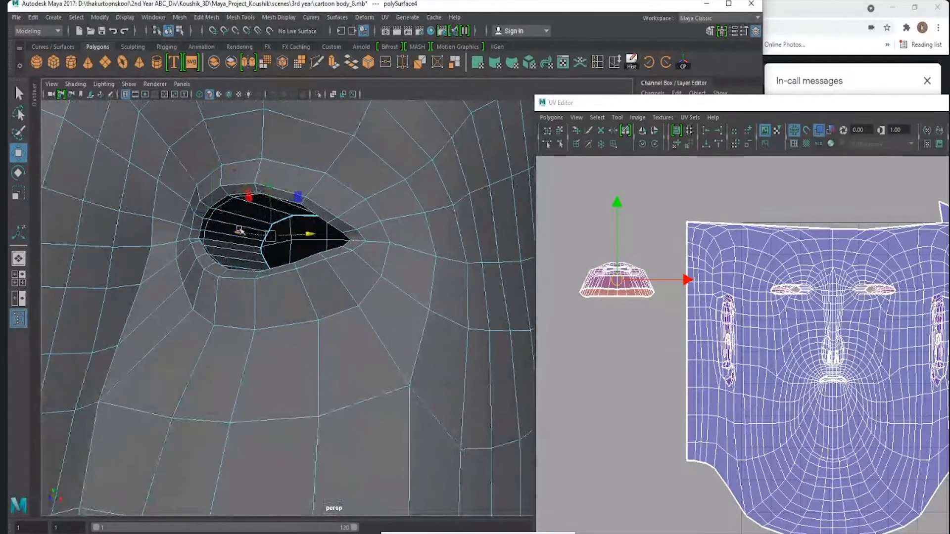
left_click_drag(241, 230, 221, 226, "alt")
middle_click_drag(811, 316, 739, 316, "alt")
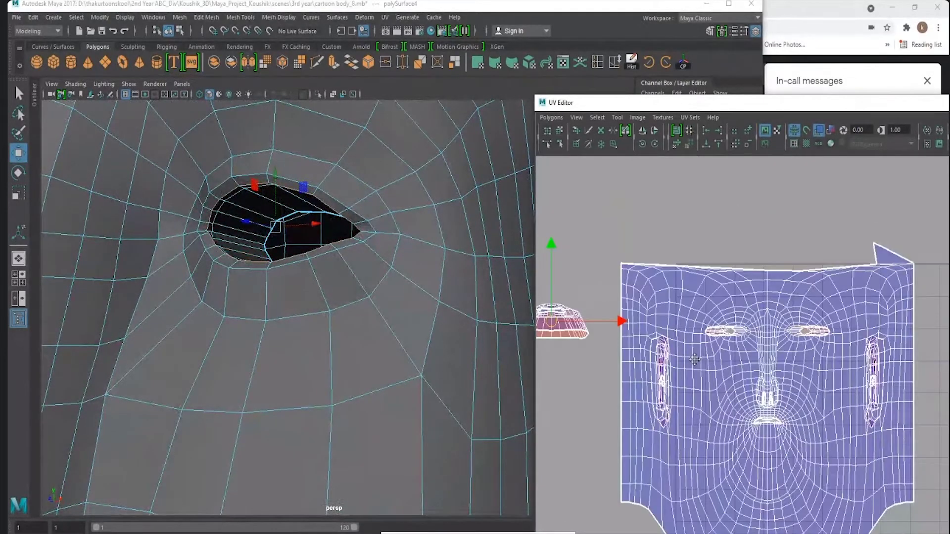
scroll(739, 317, "up", 2)
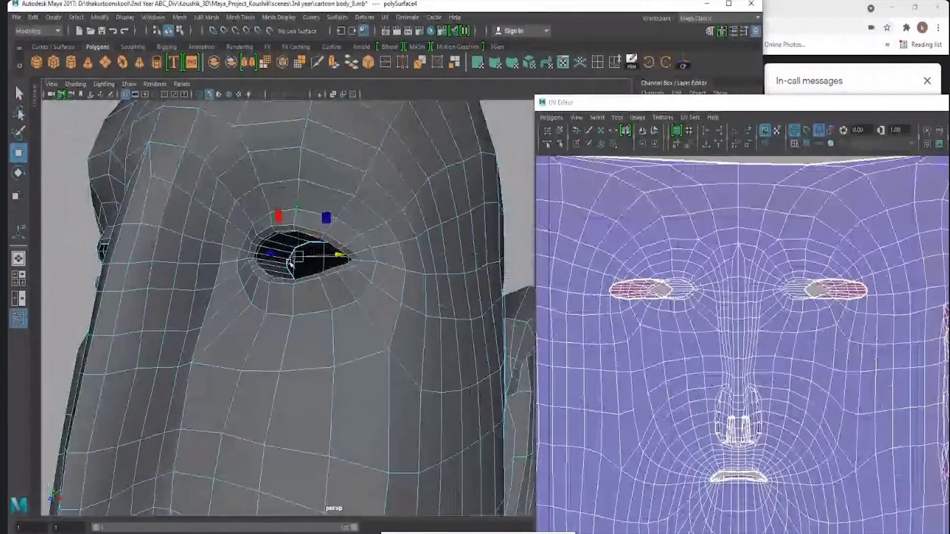
mouse_move(290, 263)
left_mouse_down("alt")
mouse_move(277, 270)
mouse_move(316, 265)
left_mouse_up("alt")
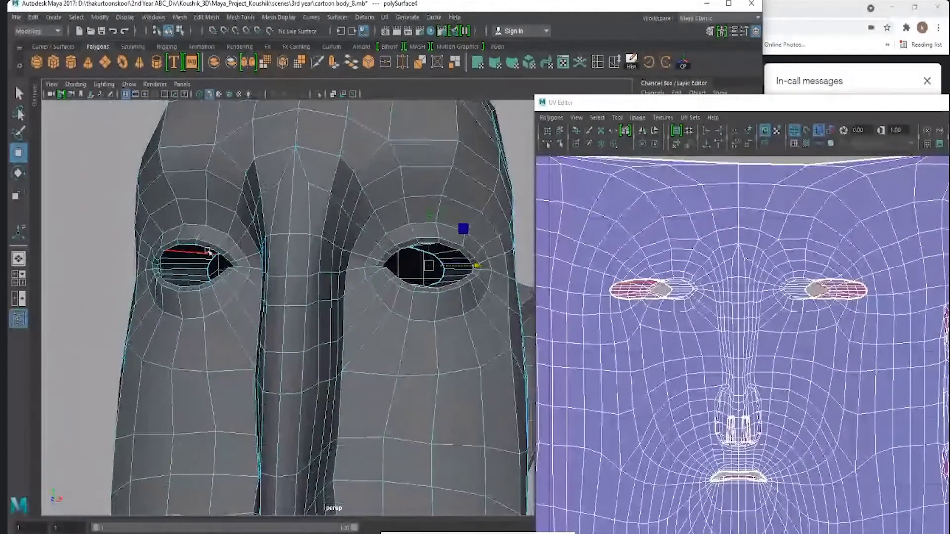
Select the eye-opening border edges and run Cut UV Edges on them.
left_click(205, 244)
left_click_drag(206, 245, 305, 247, "alt")
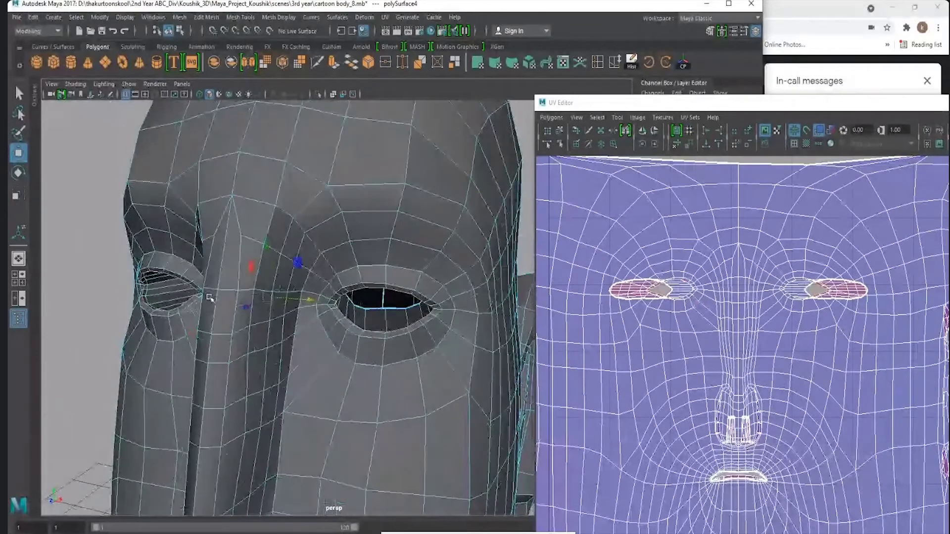
left_click(385, 17)
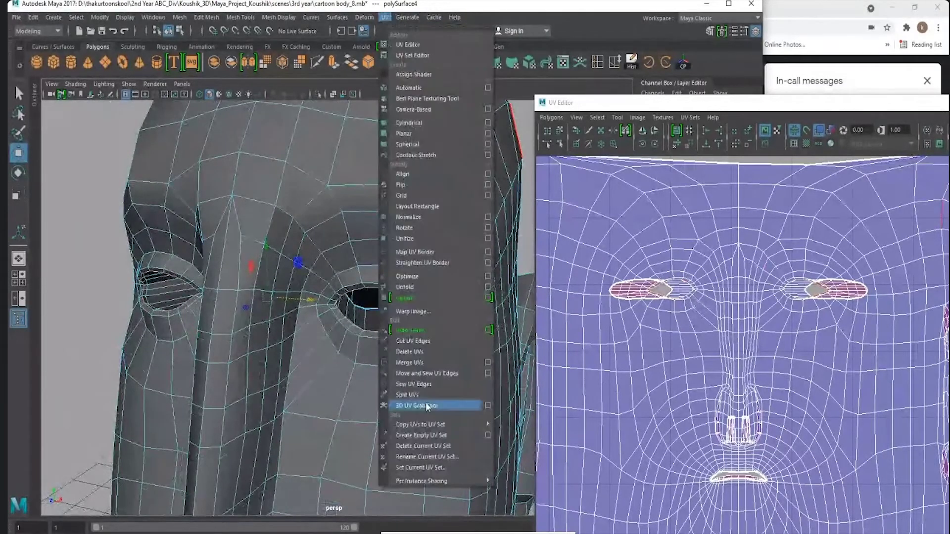
left_click(415, 340)
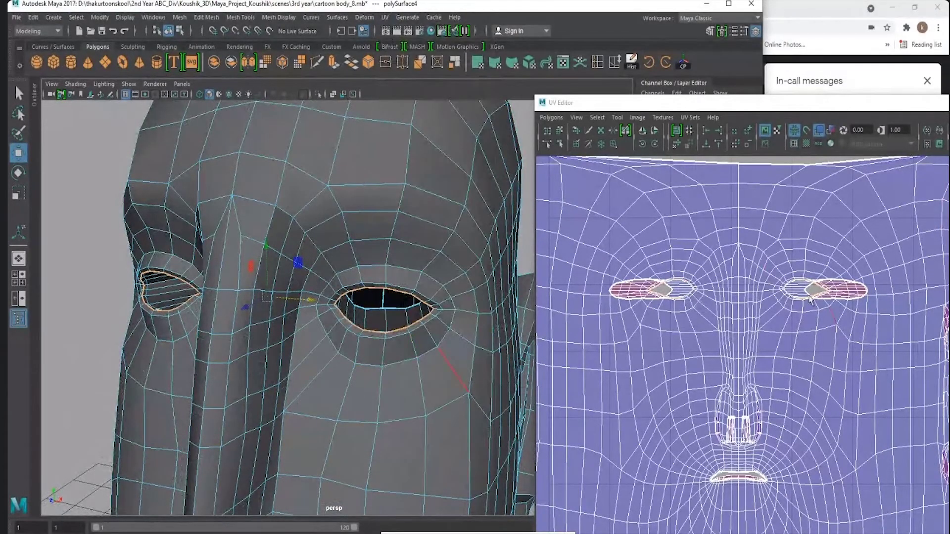
Move the left and right eye shells above the face shell.
scroll(802, 347, "down", 2)
right_click_drag(716, 278, 680, 275)
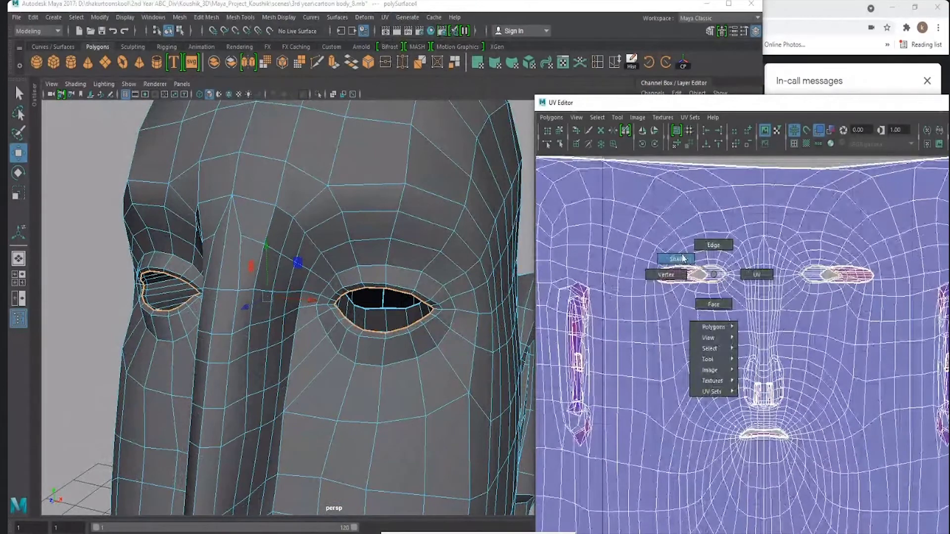
left_click(684, 275)
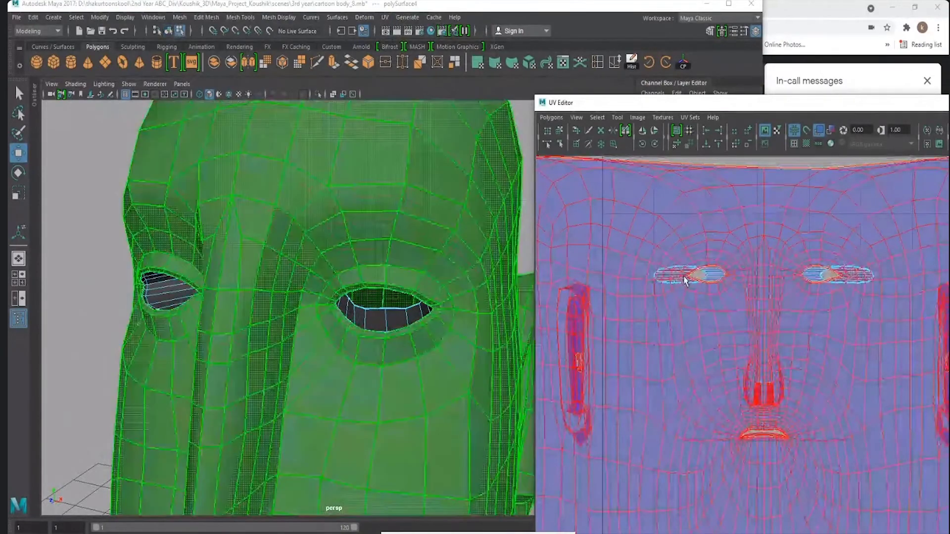
scroll(742, 275, "down", 3)
scroll(725, 272, "down", 2)
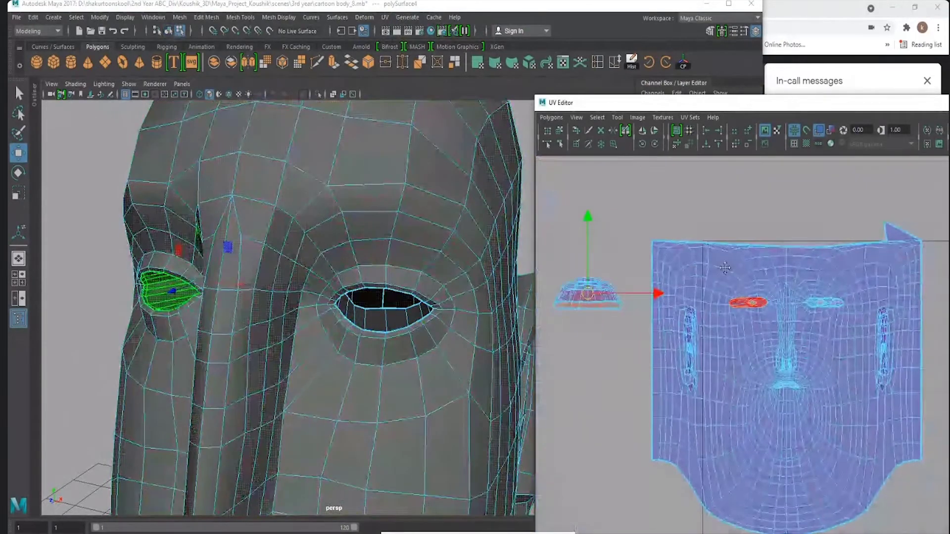
left_click(747, 300)
left_click_drag(747, 300, 723, 217)
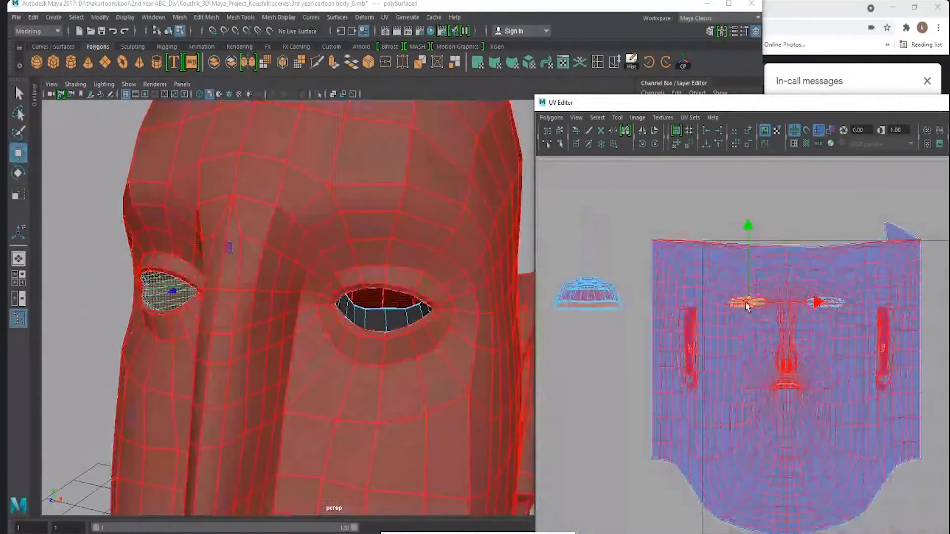
left_click(817, 303)
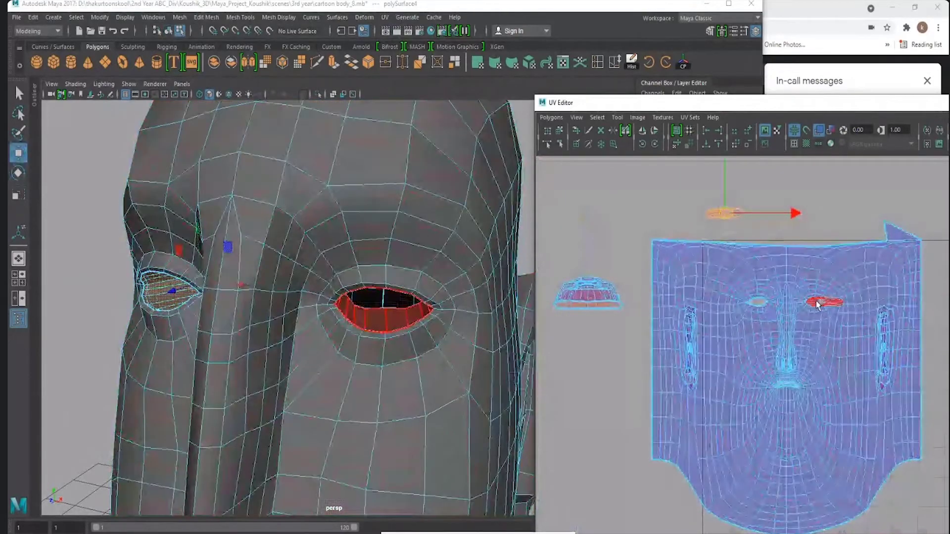
key("w")
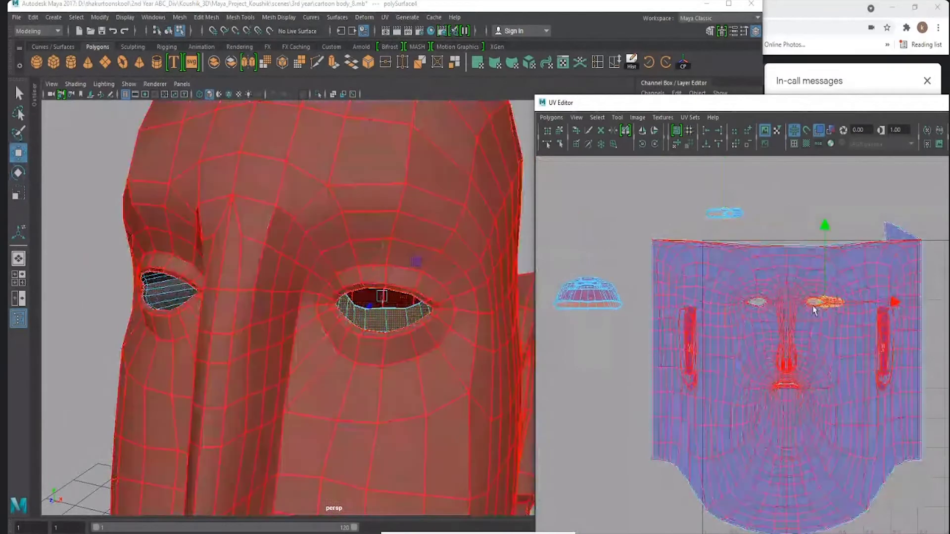
left_click_drag(825, 307, 769, 213)
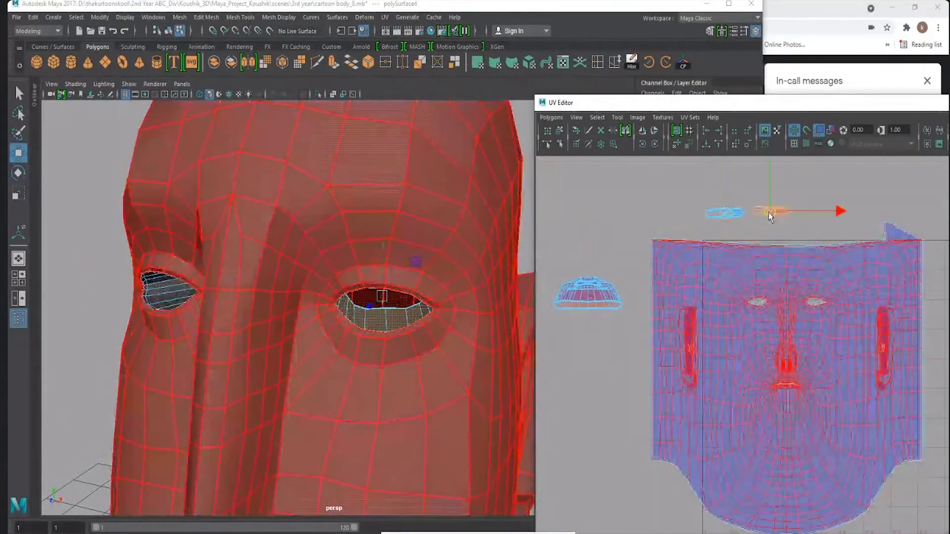
Bring the ear UVs into view and orbit to a side view of the head.
scroll(797, 386, "up", 3)
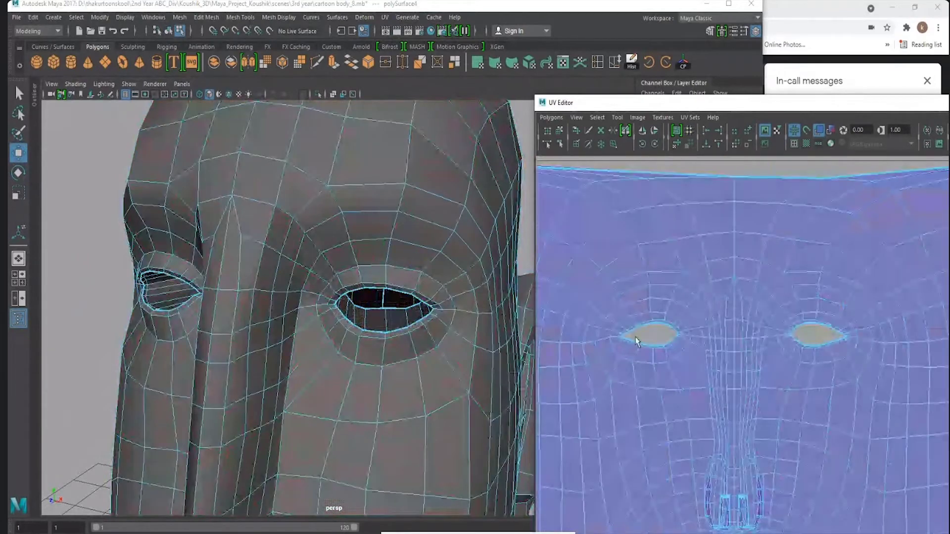
scroll(632, 335, "up", 1)
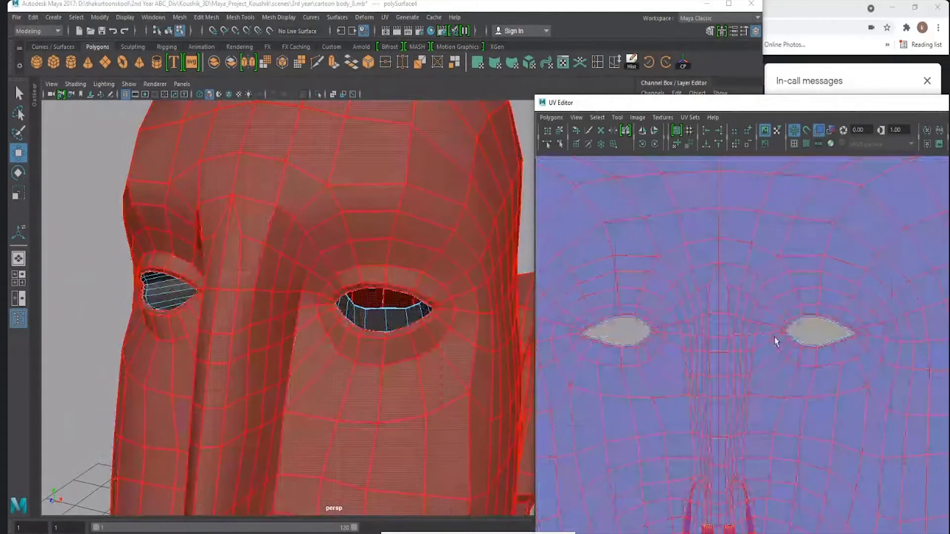
scroll(785, 334, "down", 3)
middle_click_drag(730, 346, 760, 356, "alt")
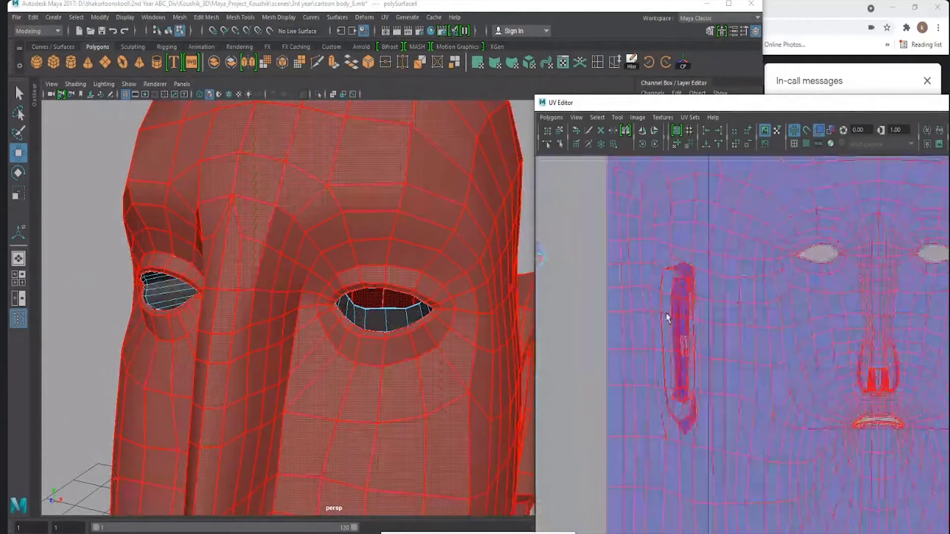
scroll(612, 366, "up", 2)
mouse_move(321, 302)
left_mouse_down("alt")
mouse_move(377, 315)
mouse_move(349, 244)
mouse_move(322, 281)
mouse_move(371, 236)
mouse_move(365, 282)
mouse_move(377, 333)
mouse_move(425, 290)
mouse_move(416, 238)
left_mouse_up("alt")
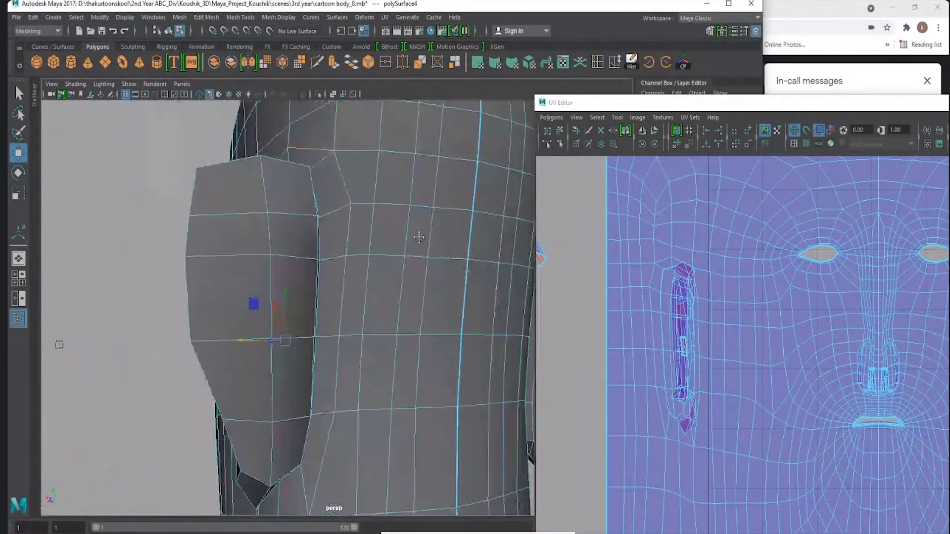
Tumble around the ear and neck back to a front view of the face, then open the UV menu.
mouse_move(346, 239)
left_mouse_down("alt")
mouse_move(393, 250)
mouse_move(353, 410)
left_mouse_up("alt")
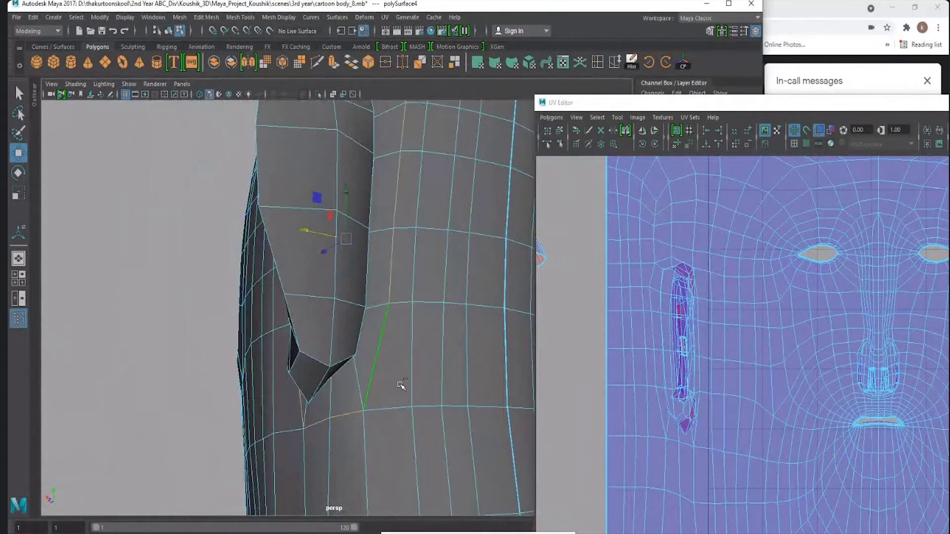
left_click_drag(401, 385, 352, 319, "alt")
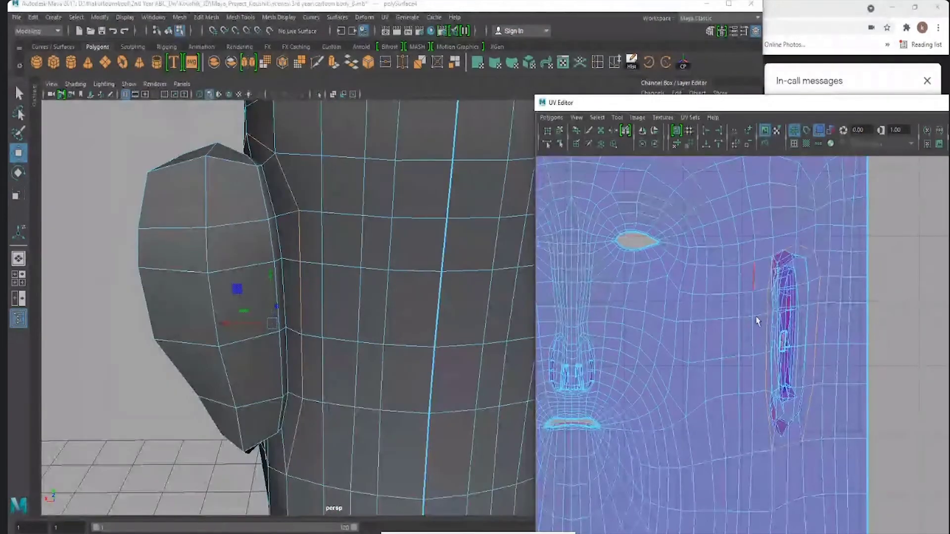
left_click_drag(318, 285, 308, 273, "alt")
mouse_move(365, 271)
left_mouse_down("alt")
mouse_move(407, 261)
mouse_move(386, 269)
mouse_move(416, 269)
mouse_move(392, 244)
mouse_move(366, 299)
left_mouse_up("alt")
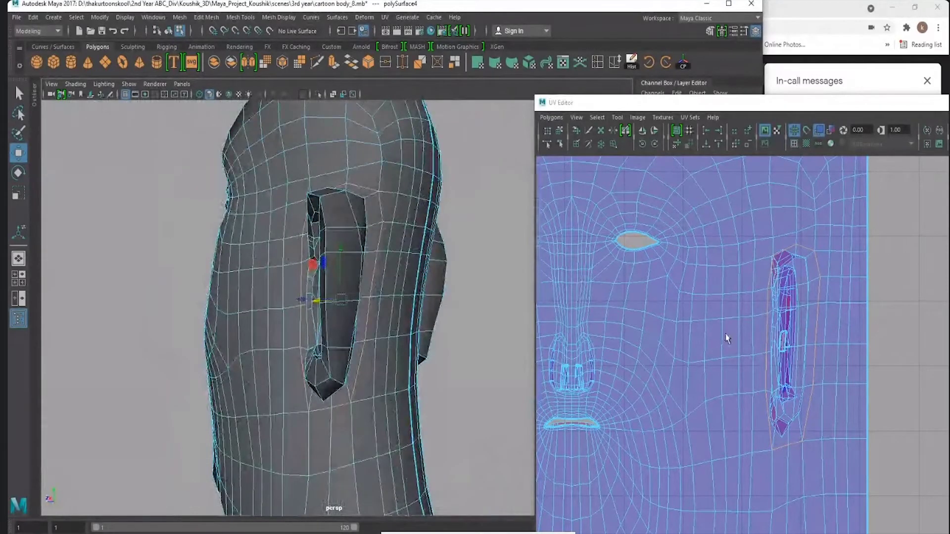
mouse_move(514, 282)
left_mouse_down("alt")
mouse_move(372, 279)
mouse_move(372, 270)
mouse_move(329, 302)
mouse_move(397, 382)
left_mouse_up("alt")
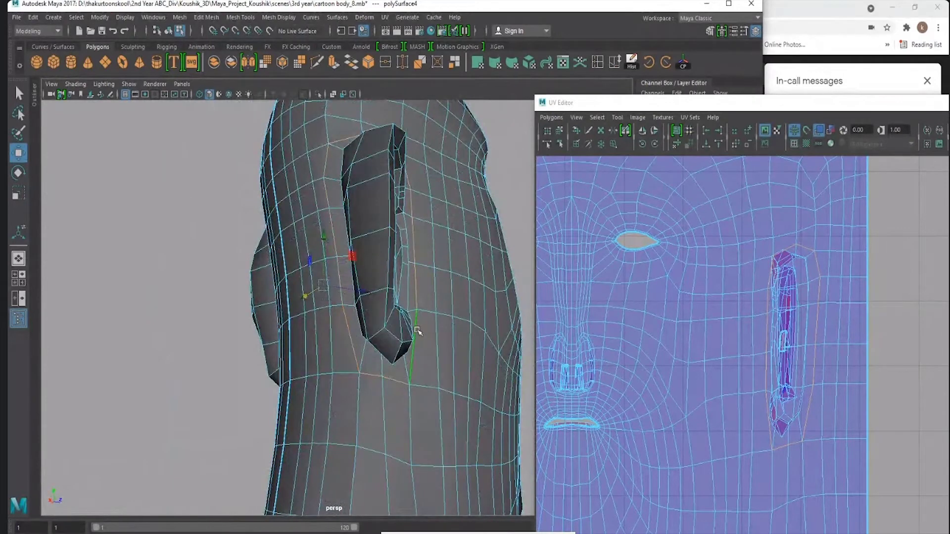
left_click_drag(351, 343, 268, 330, "alt")
left_click(385, 17)
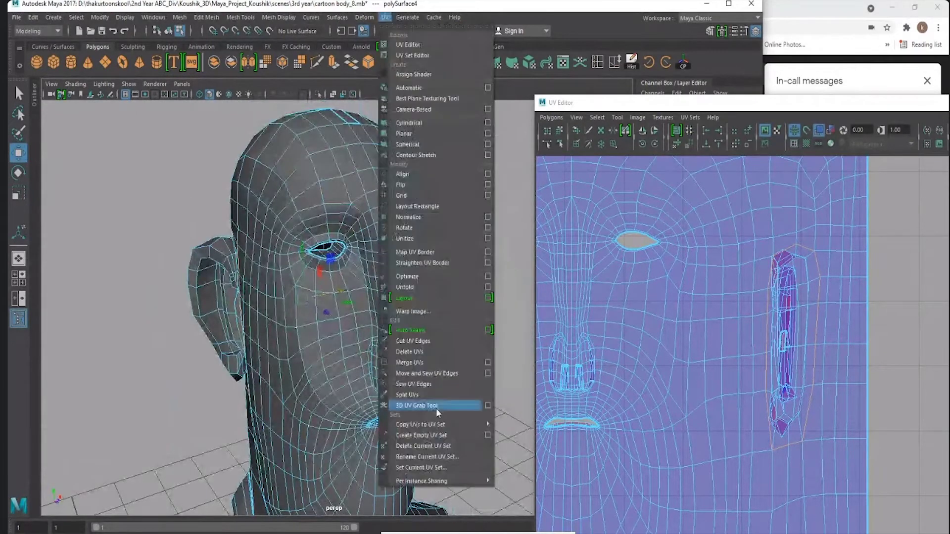
Cut the ear UVs free and pull the left ear shell clear of the face shell.
left_click(407, 342)
scroll(662, 319, "down", 3)
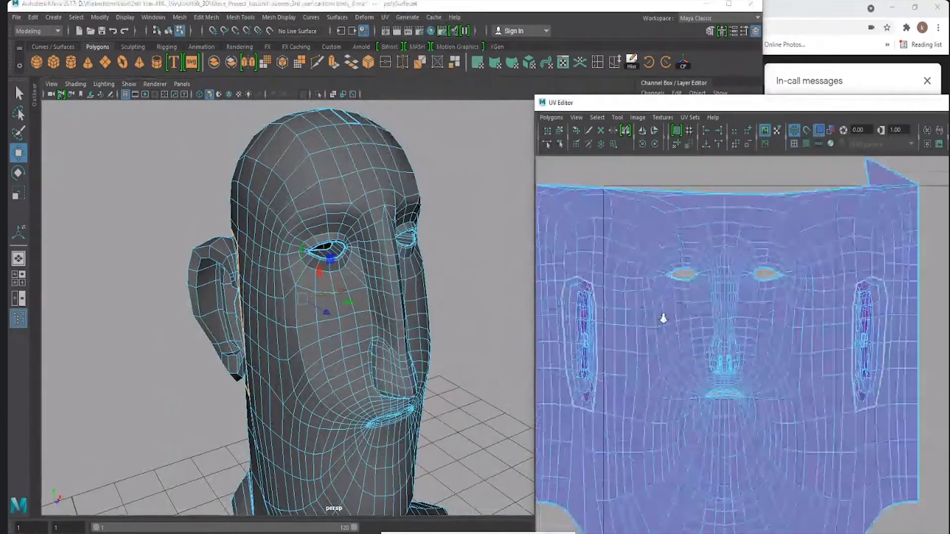
scroll(658, 329, "down", 1)
right_click_drag(634, 330, 595, 321)
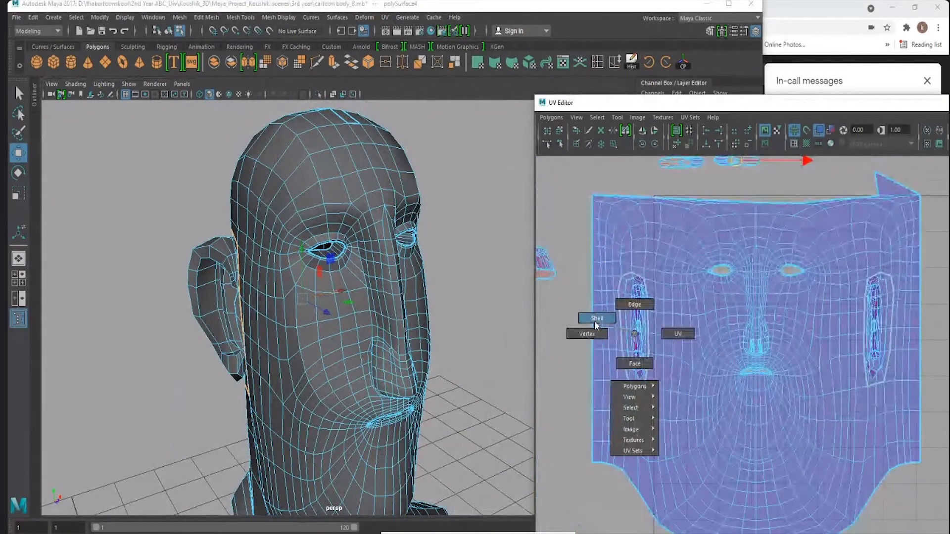
left_click(635, 333)
scroll(639, 337, "down", 1)
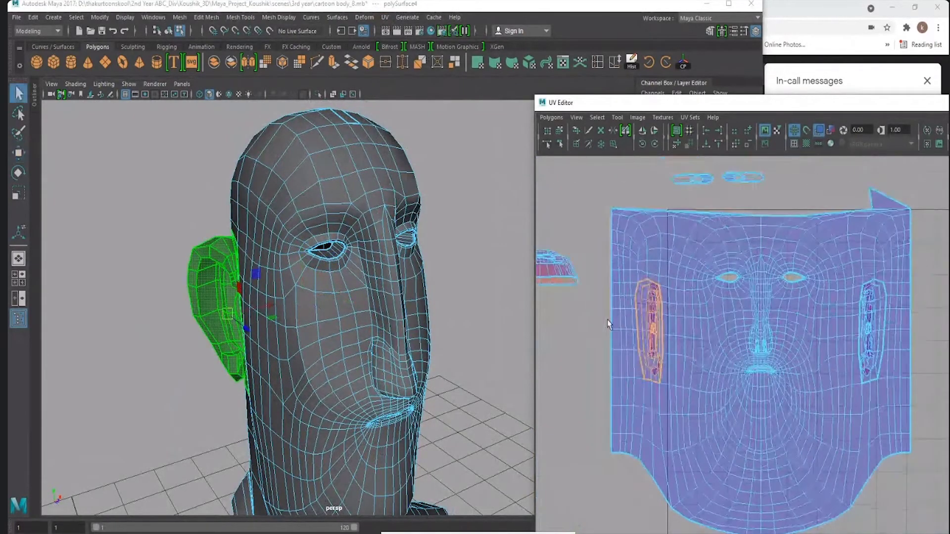
key("e")
key("w")
middle_click_drag(652, 355, 710, 355, "alt")
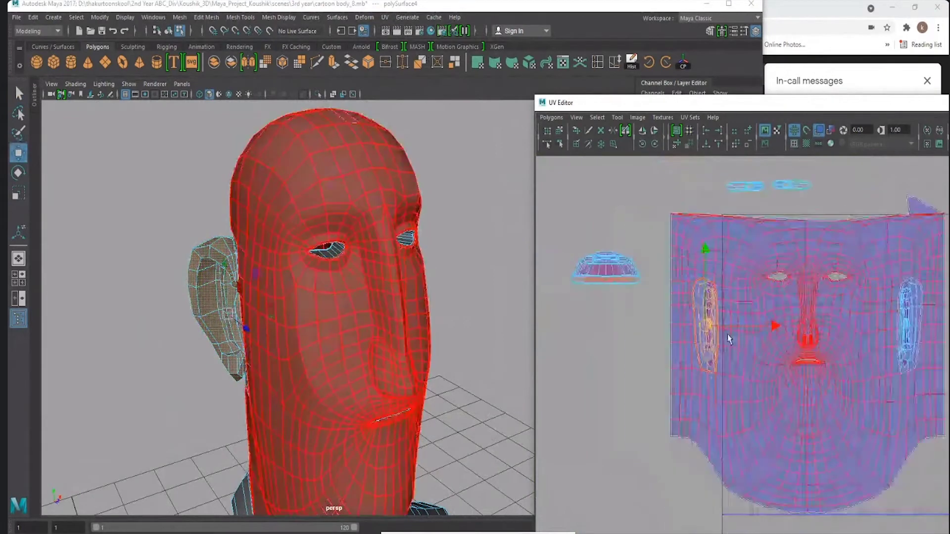
left_click_drag(709, 355, 610, 355)
Move the second ear shell out of the face, above the face shell.
middle_click_drag(912, 328, 705, 347, "alt")
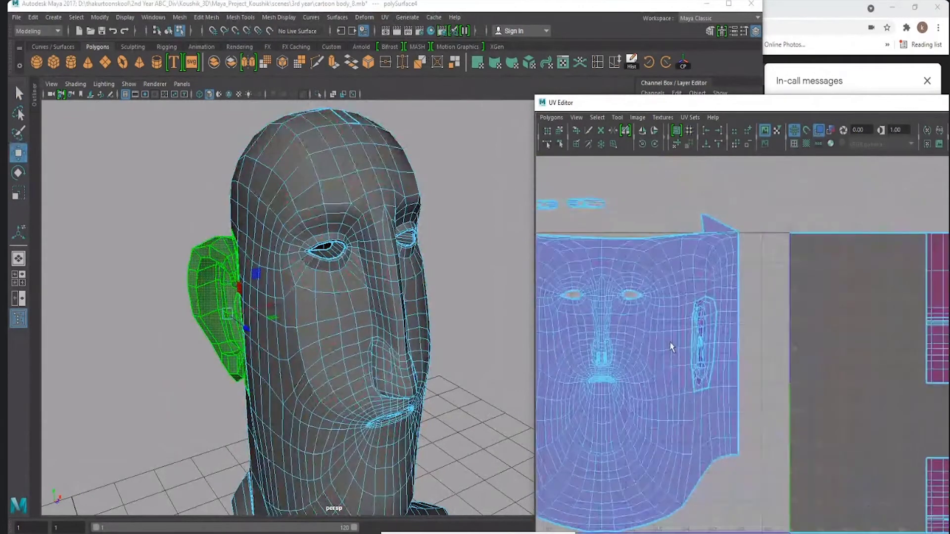
left_click(704, 344)
scroll(693, 344, "down", 2)
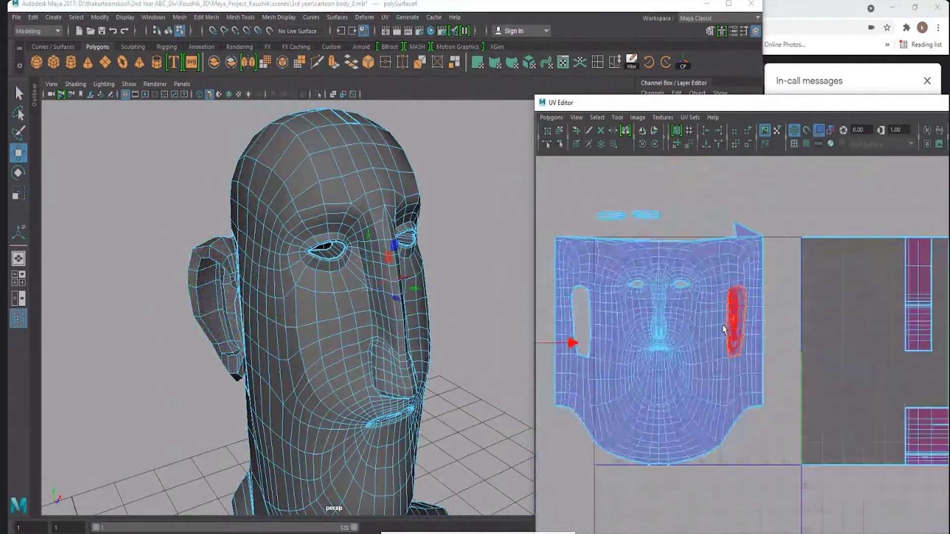
mouse_move(634, 301)
middle_mouse_down("alt")
mouse_move(683, 322)
mouse_move(663, 314)
middle_mouse_up("alt")
left_click(721, 324)
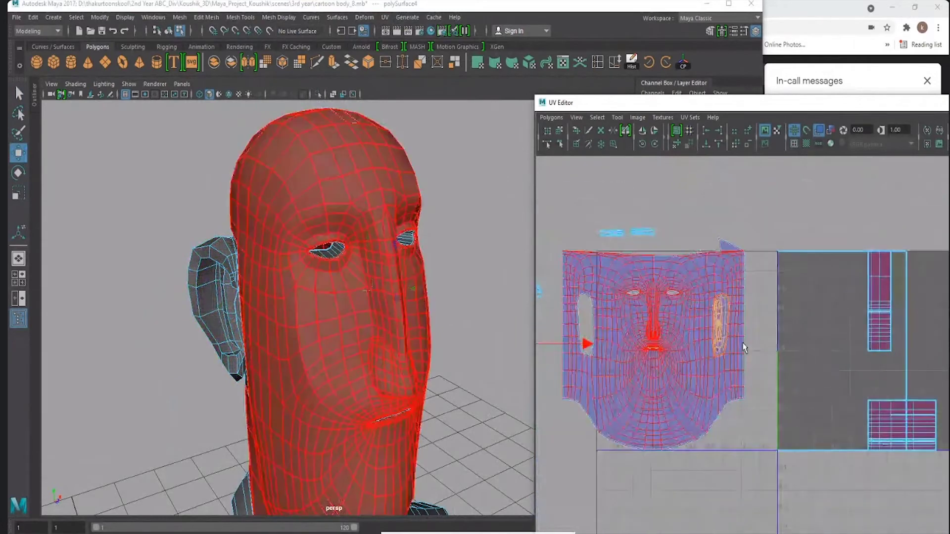
left_click_drag(722, 327, 684, 217)
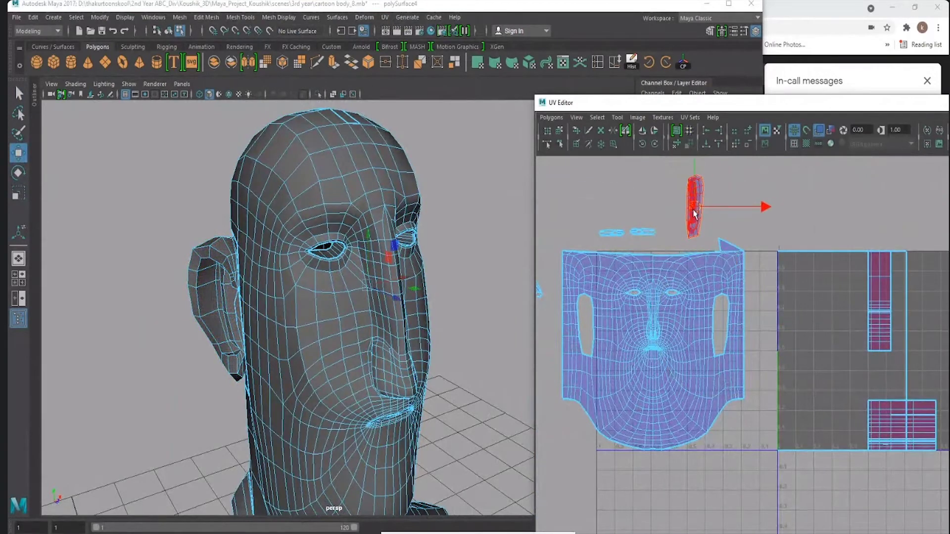
Review the separated ear shells beside the face, then leave UV shell selection with F8.
scroll(685, 216, "down", 1)
middle_click_drag(685, 216, 714, 286, "alt")
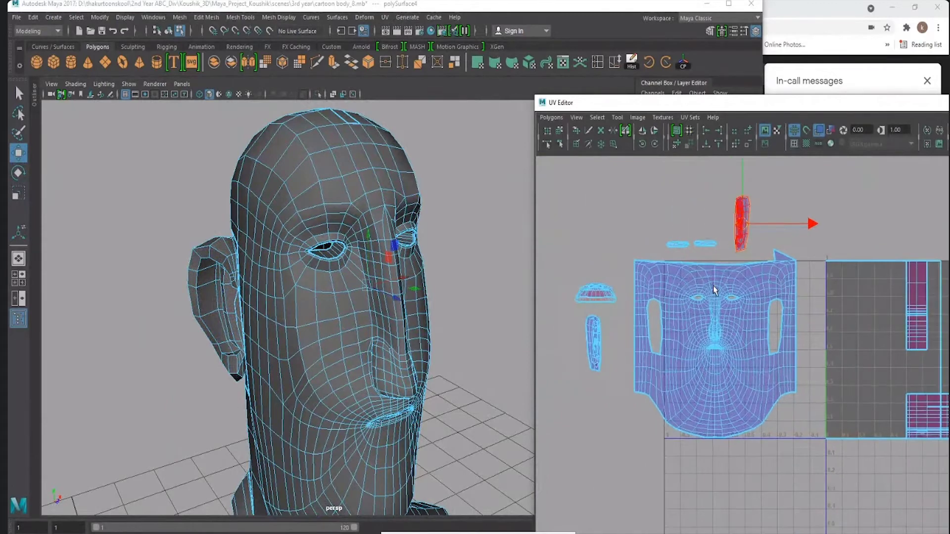
left_click(713, 286)
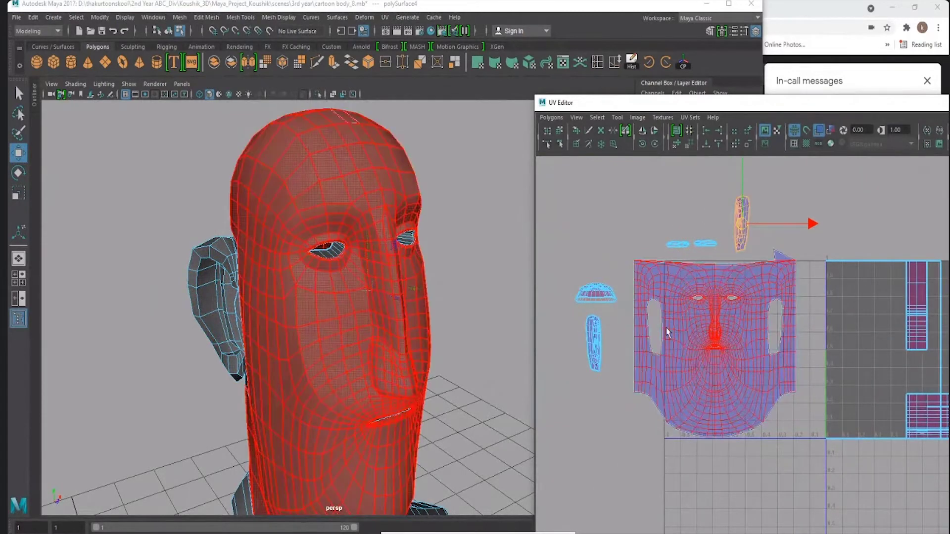
scroll(712, 295, "up", 3)
scroll(779, 387, "up", 2)
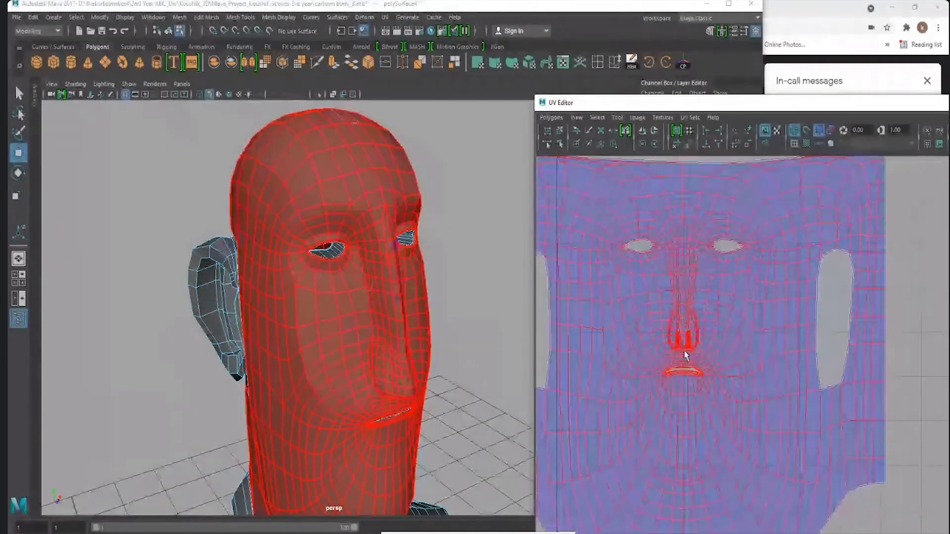
key("F8")
scroll(371, 325, "up", 6)
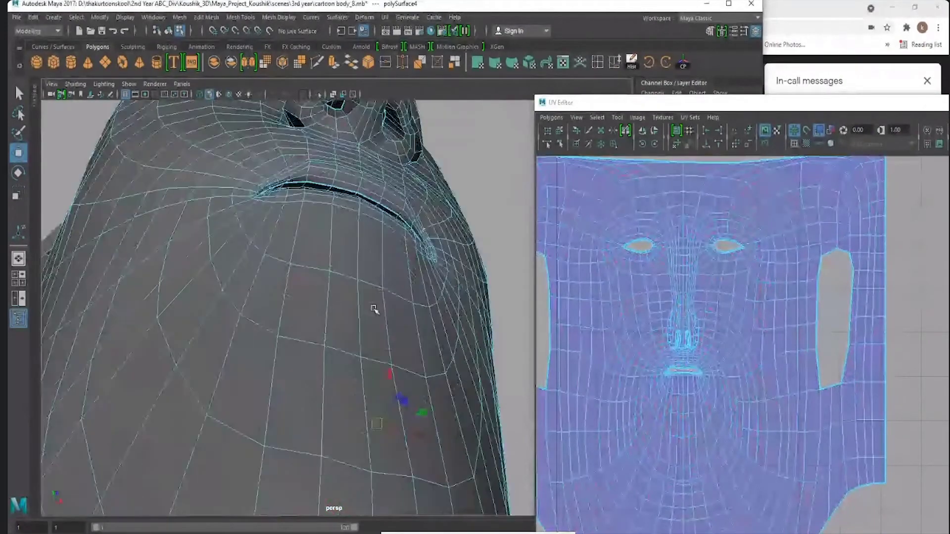
Orbit under the nose, select the nostril edges, and zoom in.
left_click_drag(373, 309, 360, 333, "alt")
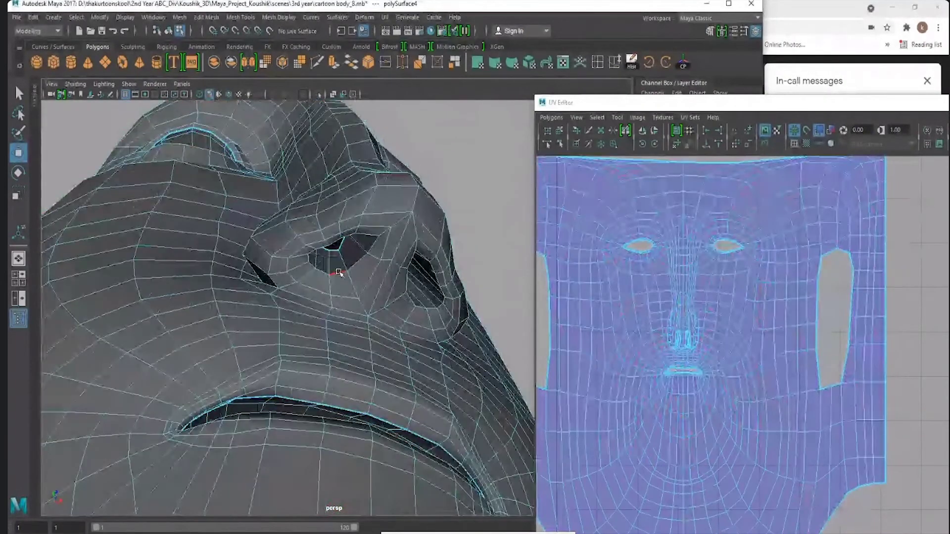
left_click(339, 273)
left_click_drag(355, 286, 329, 282, "alt")
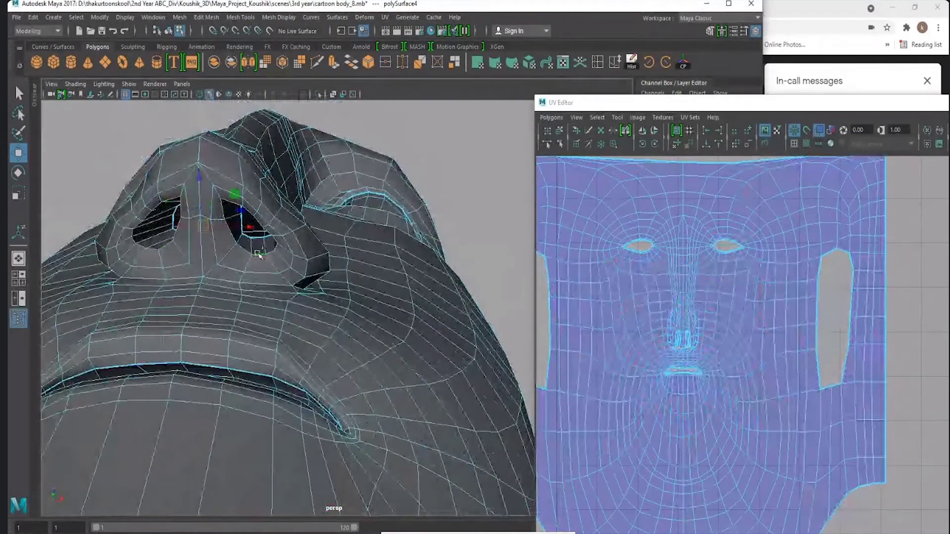
scroll(833, 388, "up", 2)
scroll(696, 351, "up", 3)
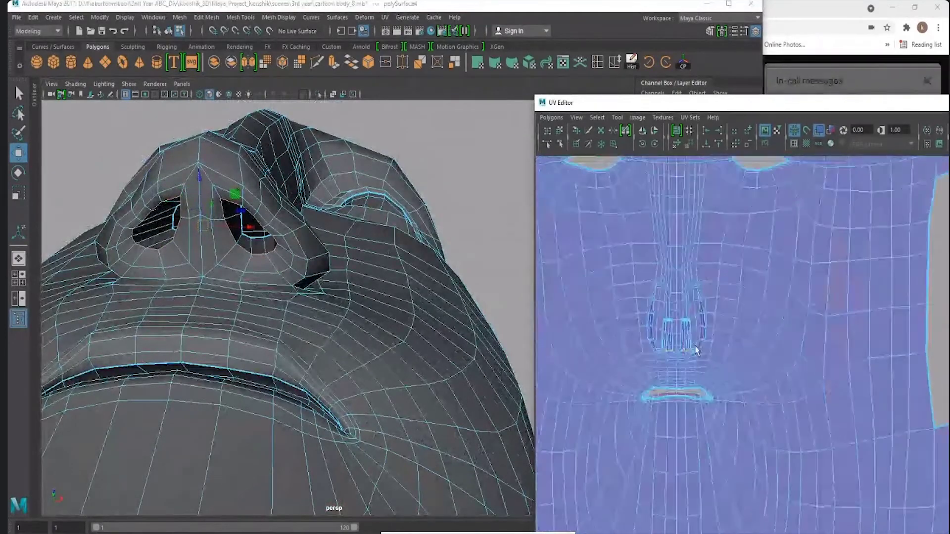
Admit the waiting participant in the video call window, then return to Maya.
left_click(770, 86)
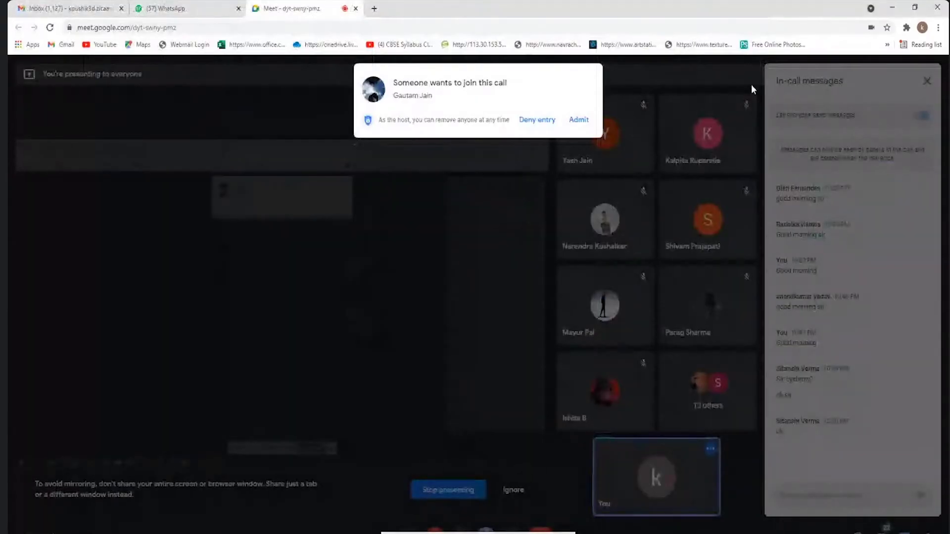
left_click(579, 120)
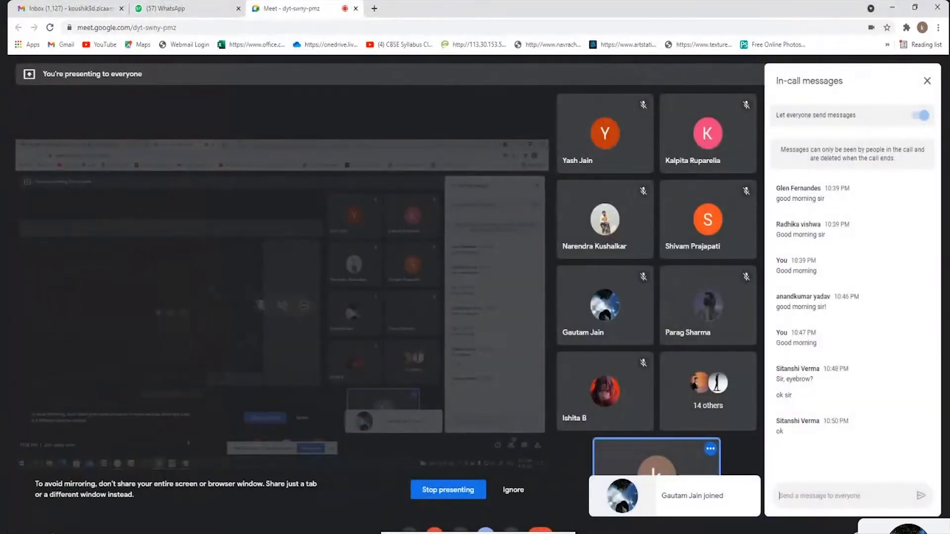
left_click(317, 498)
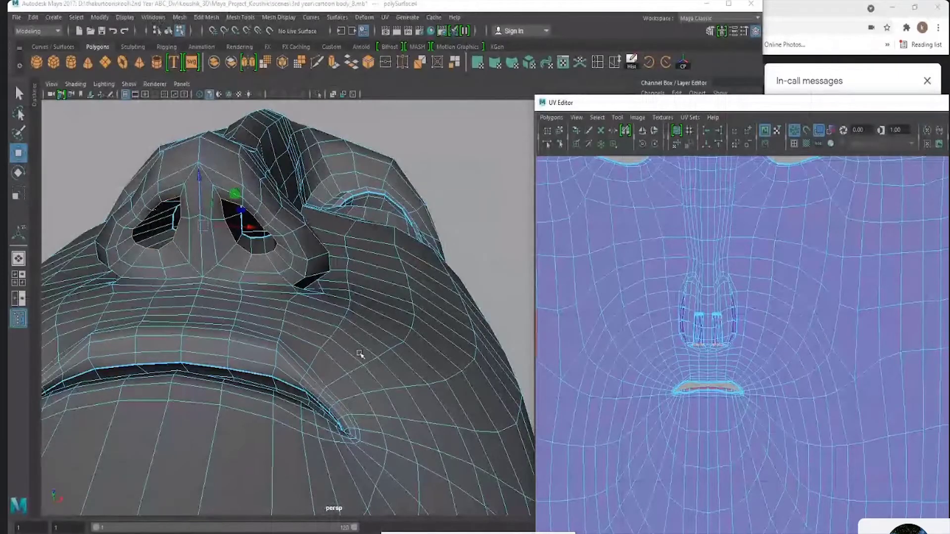
Cut the UVs along the nostril edge loops and switch to shell selection.
left_click(385, 17)
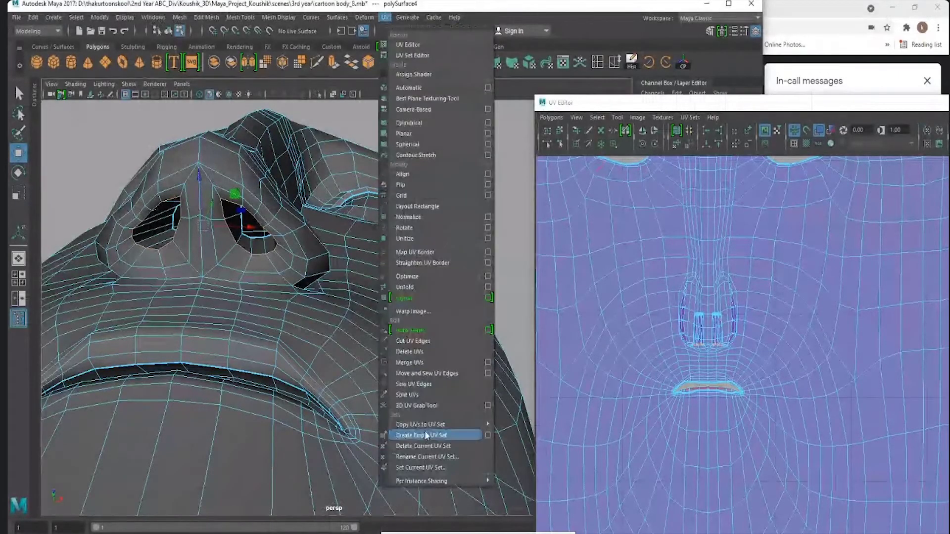
left_click(413, 341)
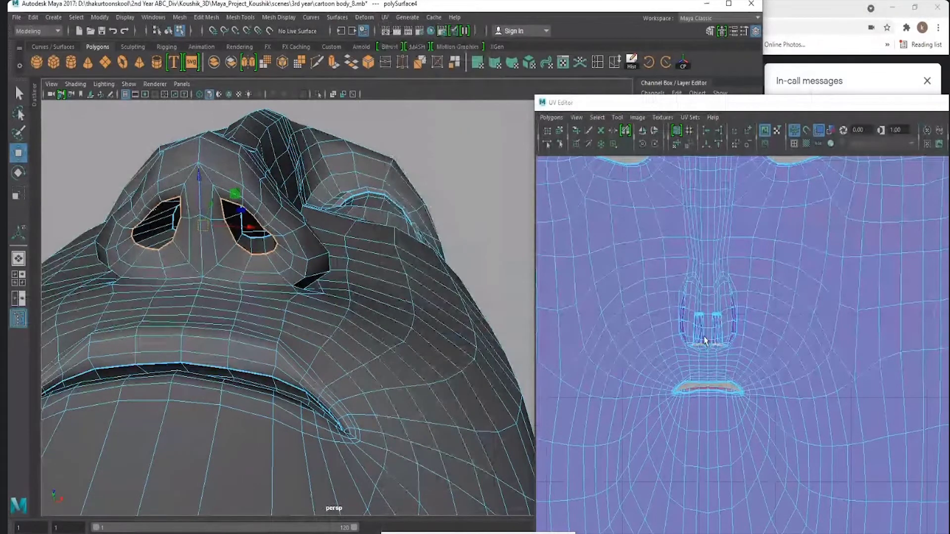
scroll(705, 340, "up", 2)
scroll(786, 339, "up", 2)
right_click_drag(689, 319, 648, 303)
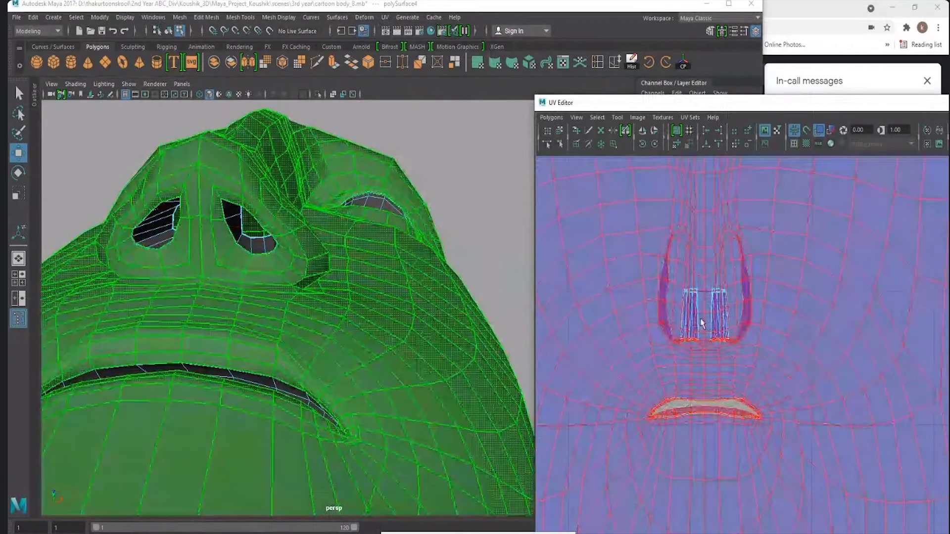
Move the left nostril's UV shell up and left, out of the face shell.
left_click(585, 320)
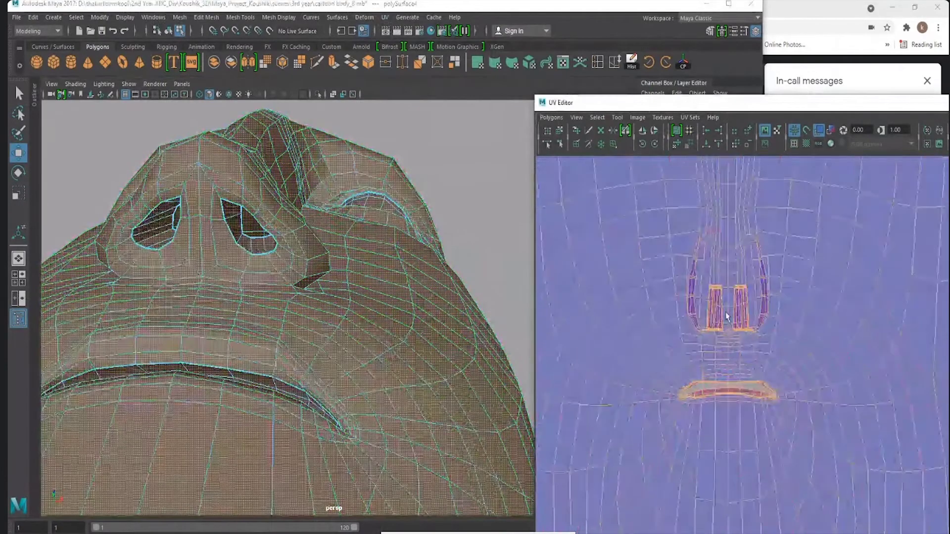
left_click(718, 306)
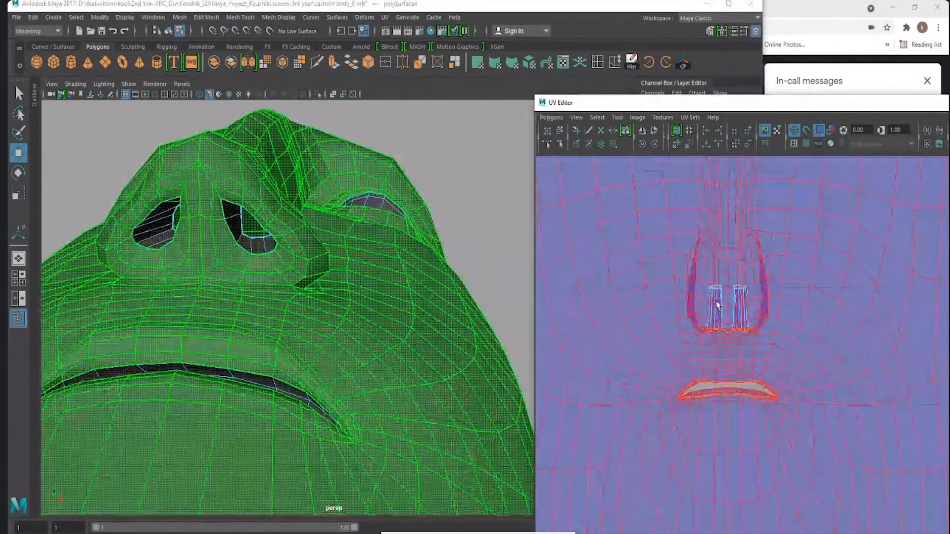
left_click(717, 305)
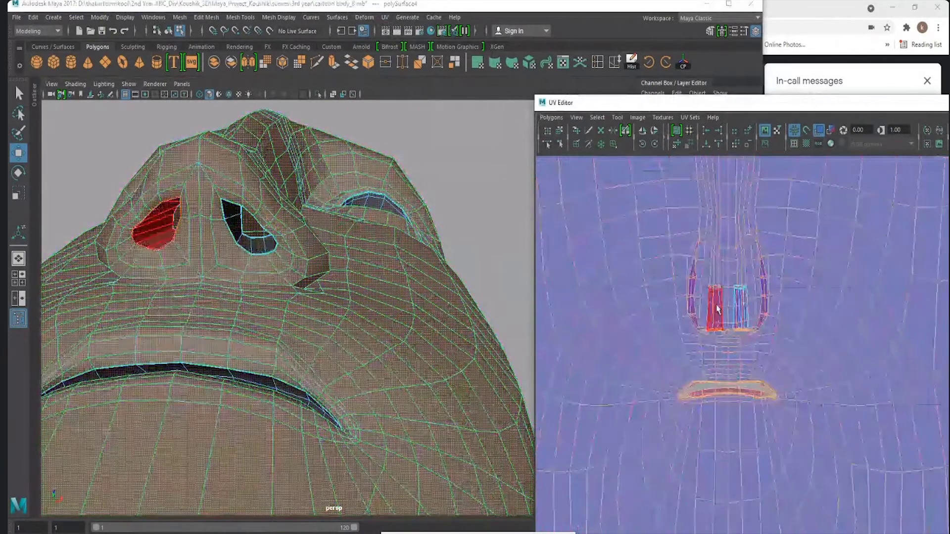
key("w")
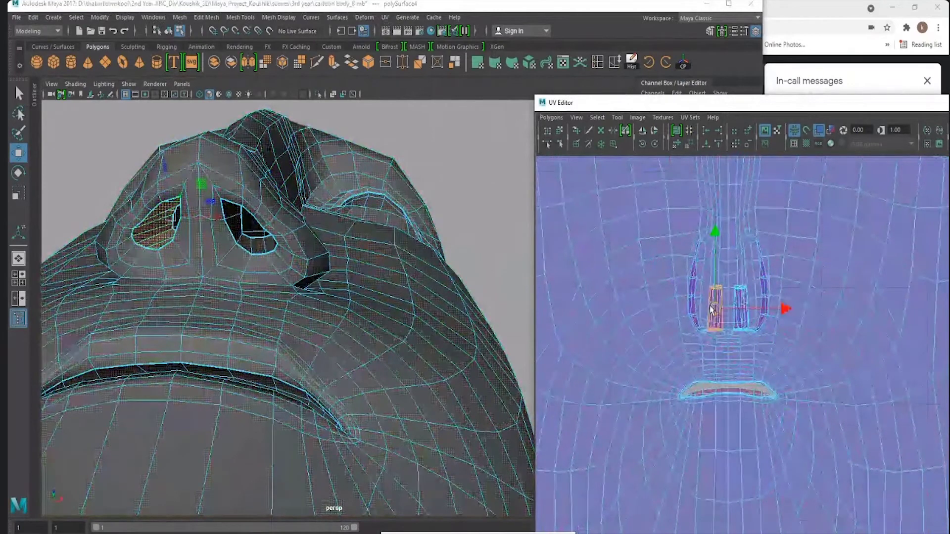
scroll(778, 309, "down", 3)
scroll(779, 309, "down", 2)
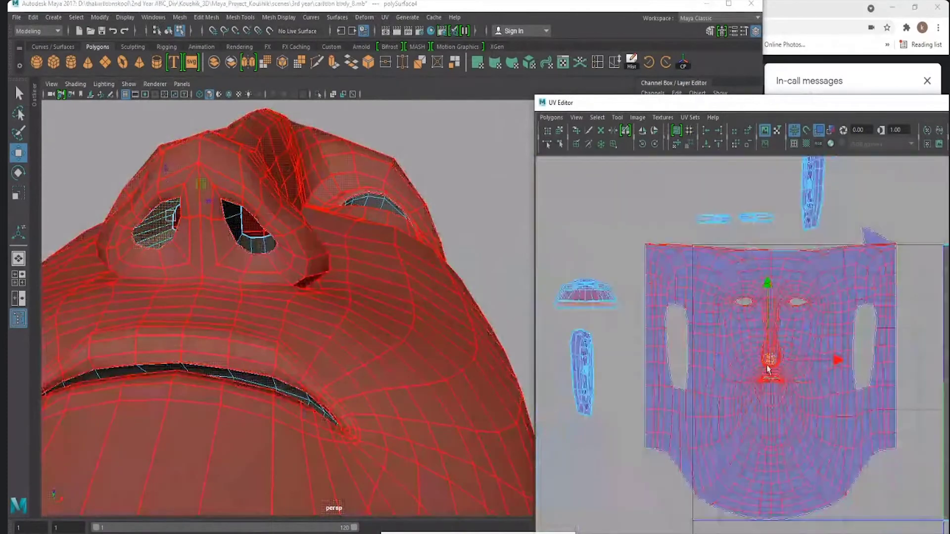
left_click_drag(767, 360, 716, 237)
Check the other nostril and face shells, then frame the whole face shell.
scroll(752, 350, "up", 3)
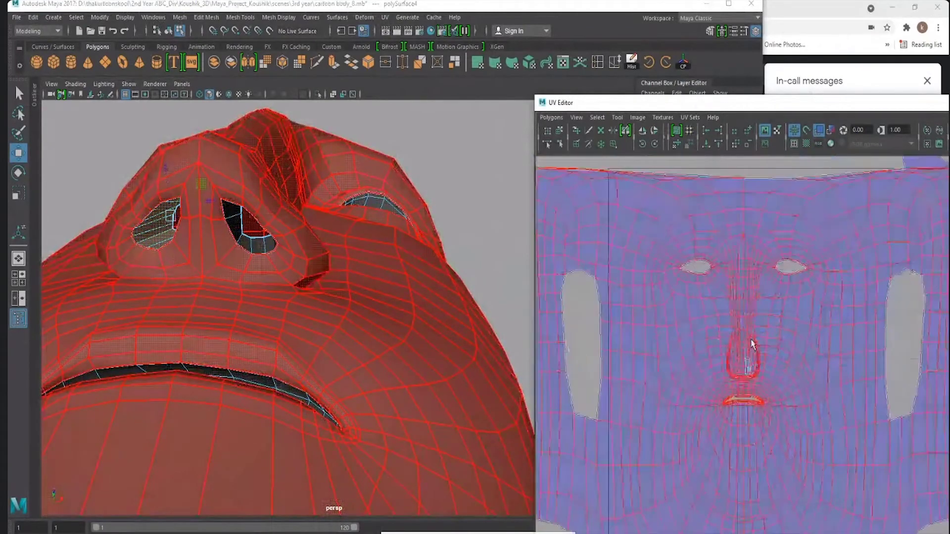
left_click(748, 366)
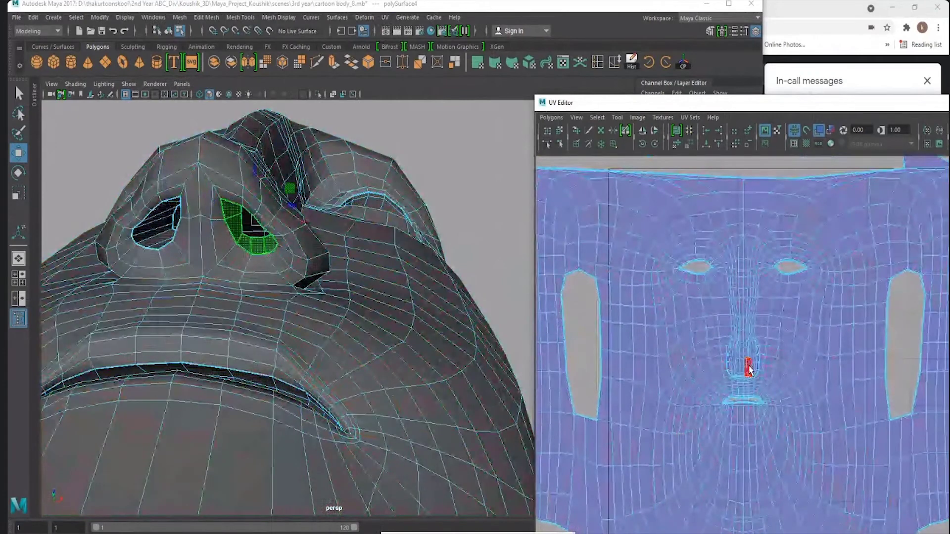
double_click(749, 370)
scroll(764, 365, "down", 2)
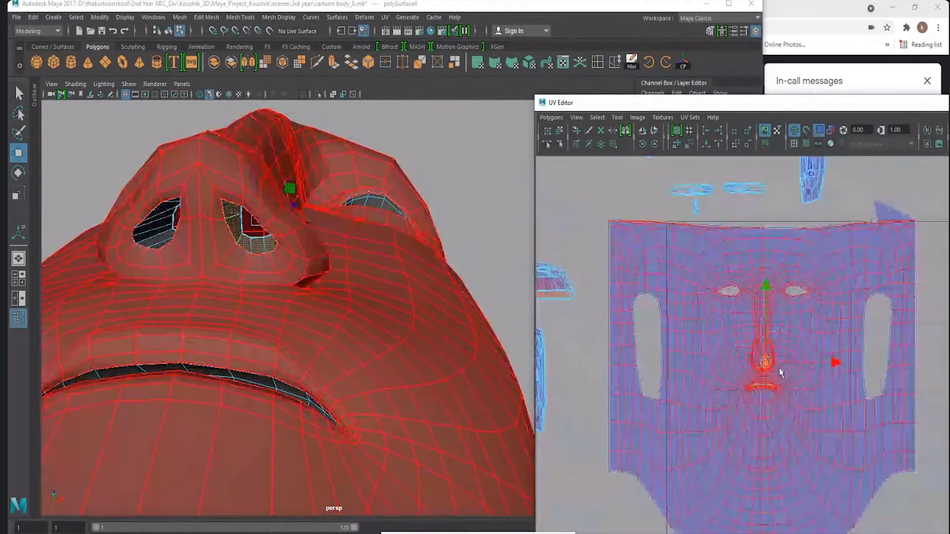
left_click(737, 209)
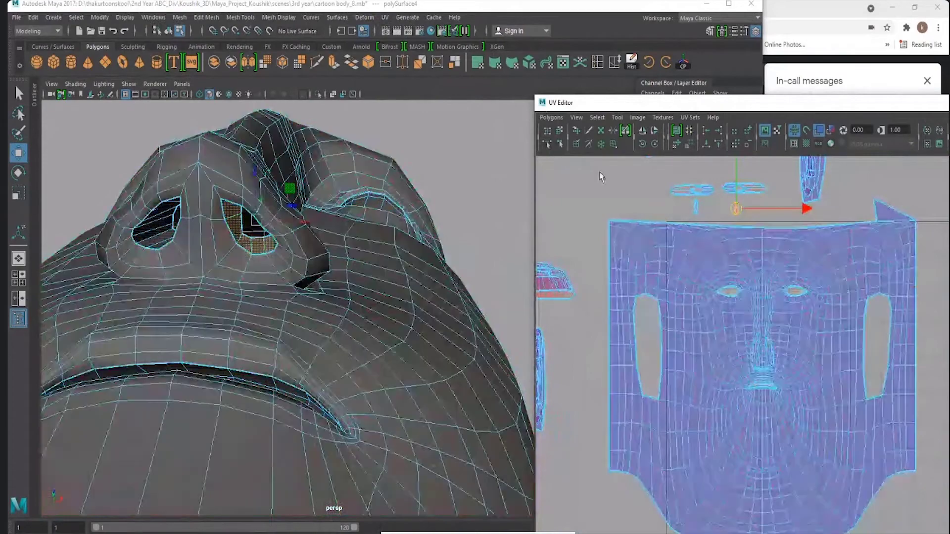
double_click(752, 346)
scroll(662, 364, "up", 3)
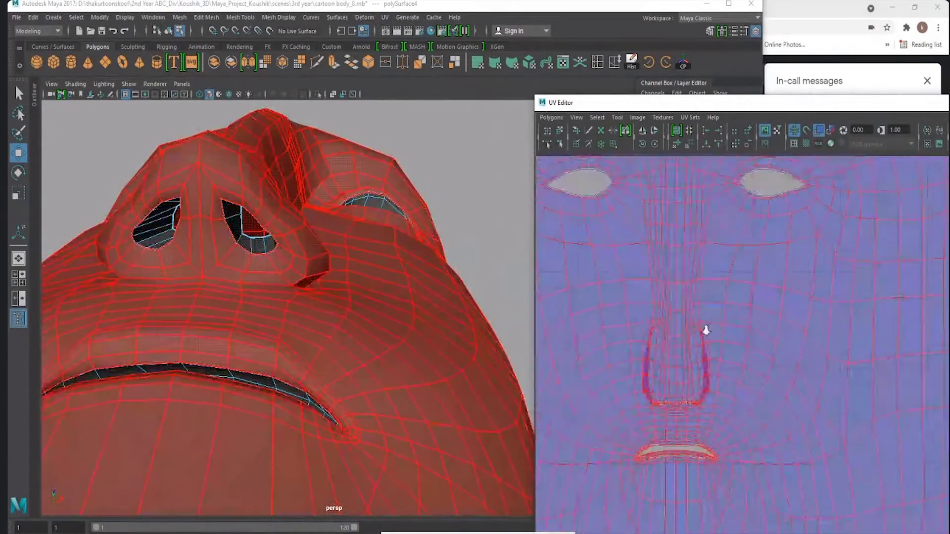
scroll(707, 333, "down", 3)
scroll(658, 312, "down", 1)
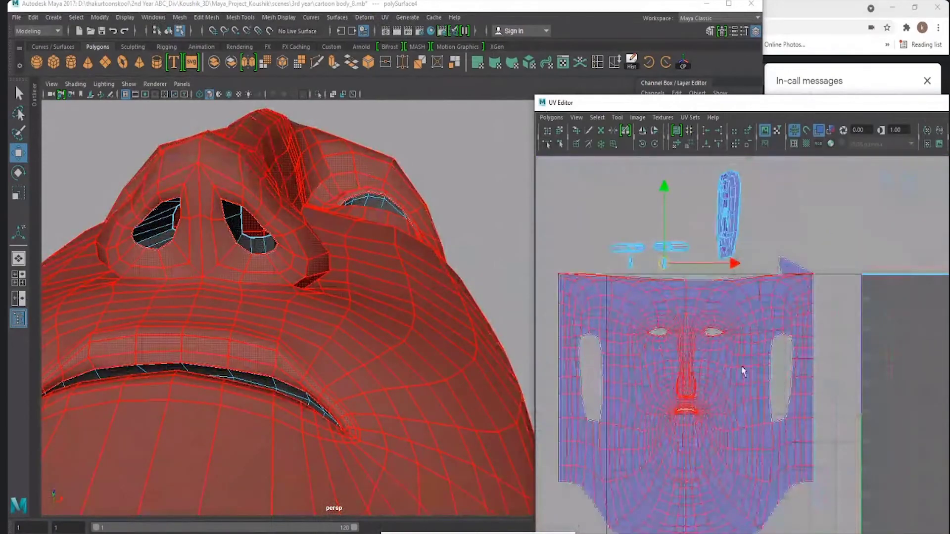
scroll(742, 372, "down", 2)
middle_click_drag(709, 275, 712, 300, "alt")
left_click(711, 300)
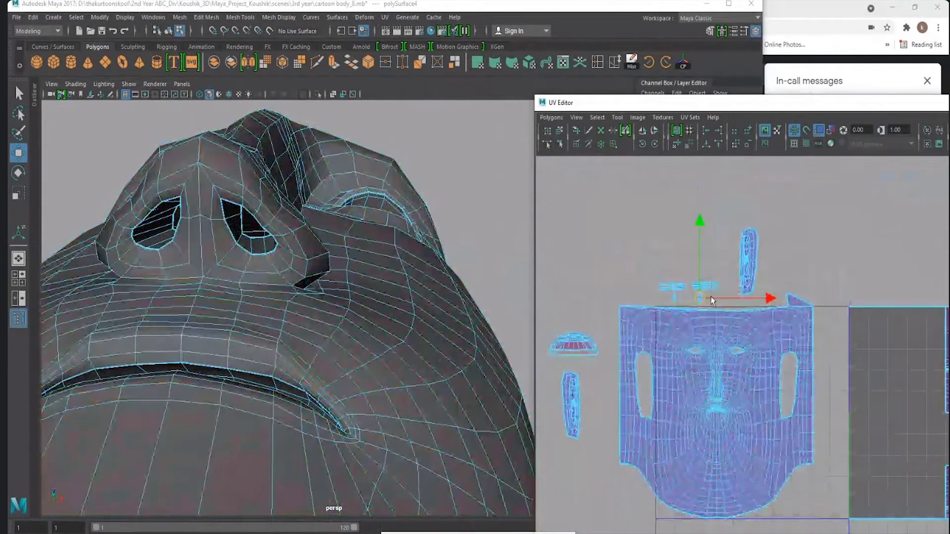
Marquee-select both nostril shells and move them up above the face shell.
key("6")
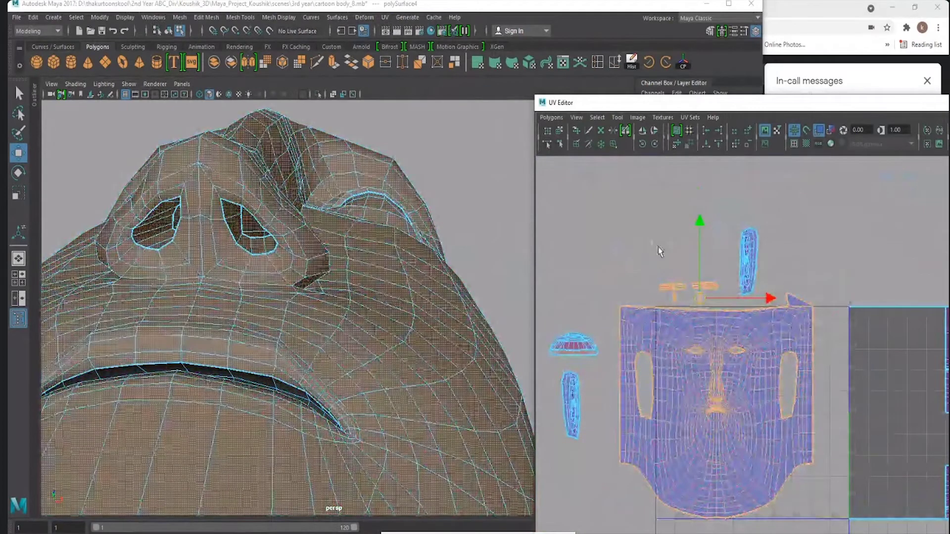
key("5")
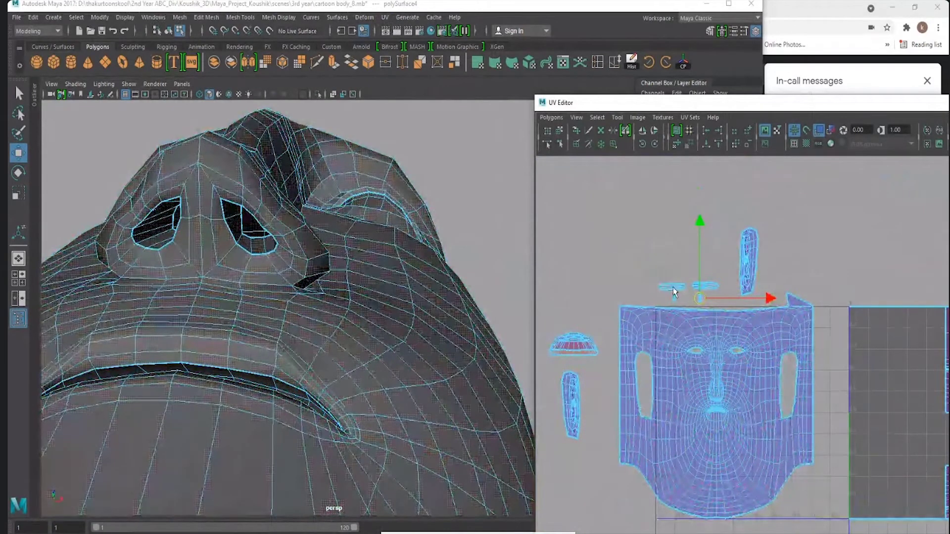
left_click(674, 292)
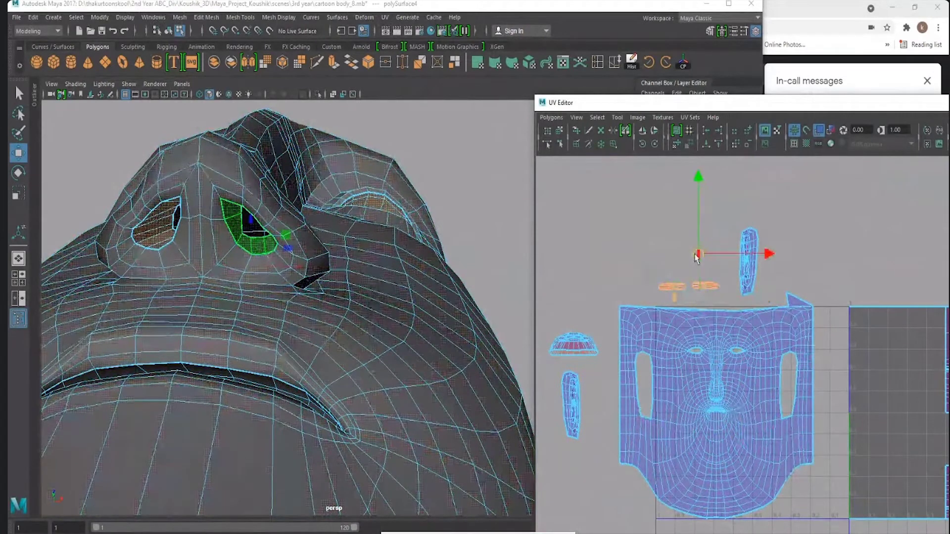
right_click_drag(699, 308, 665, 290)
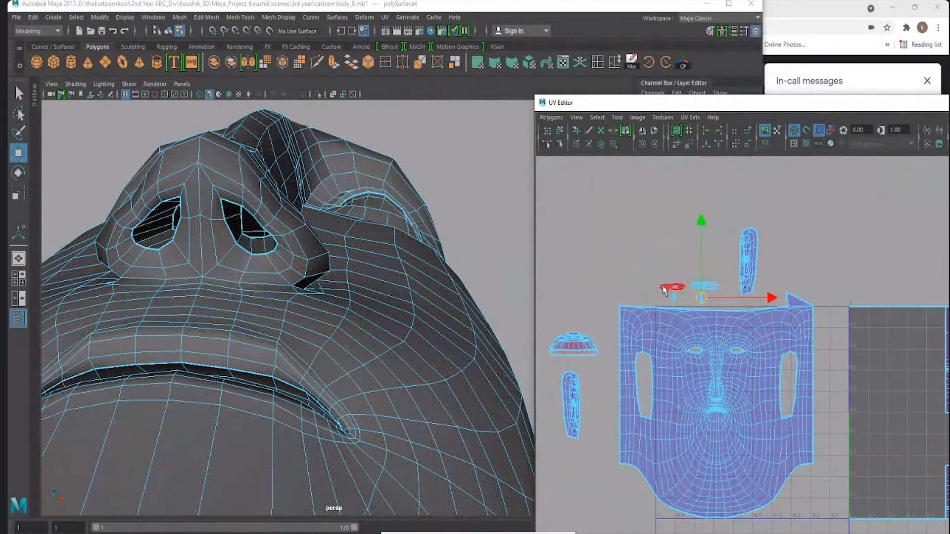
left_click_drag(657, 267, 717, 304)
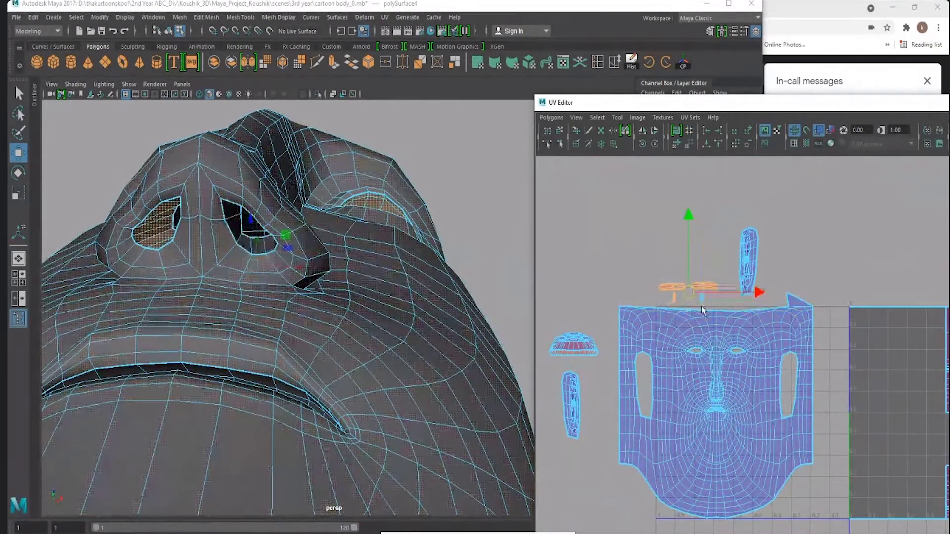
left_click_drag(690, 297, 687, 245)
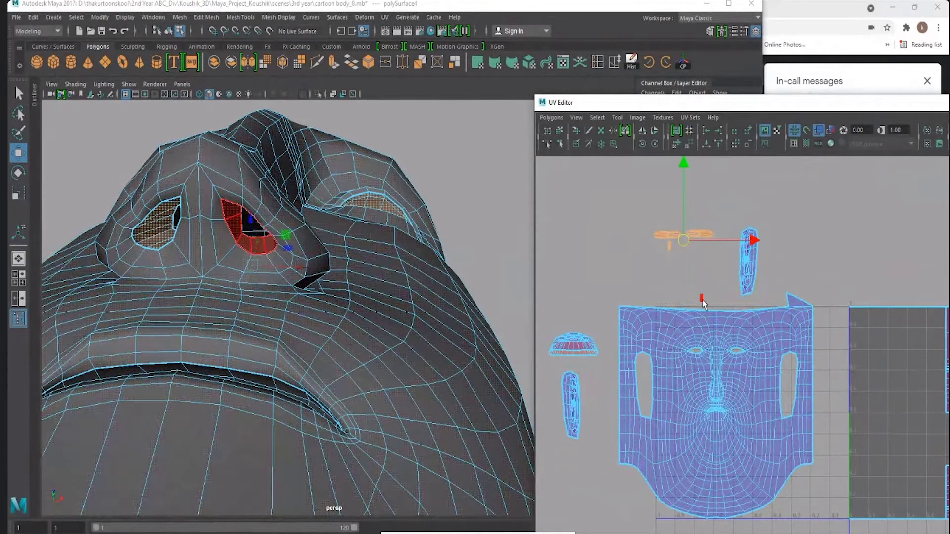
left_click(696, 248)
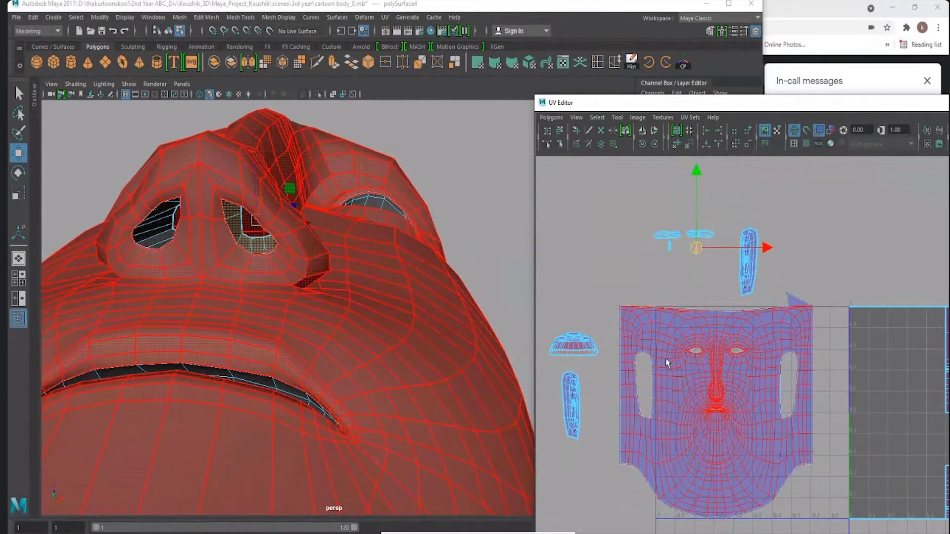
left_click(574, 346)
middle_click_drag(574, 346, 628, 307, "alt")
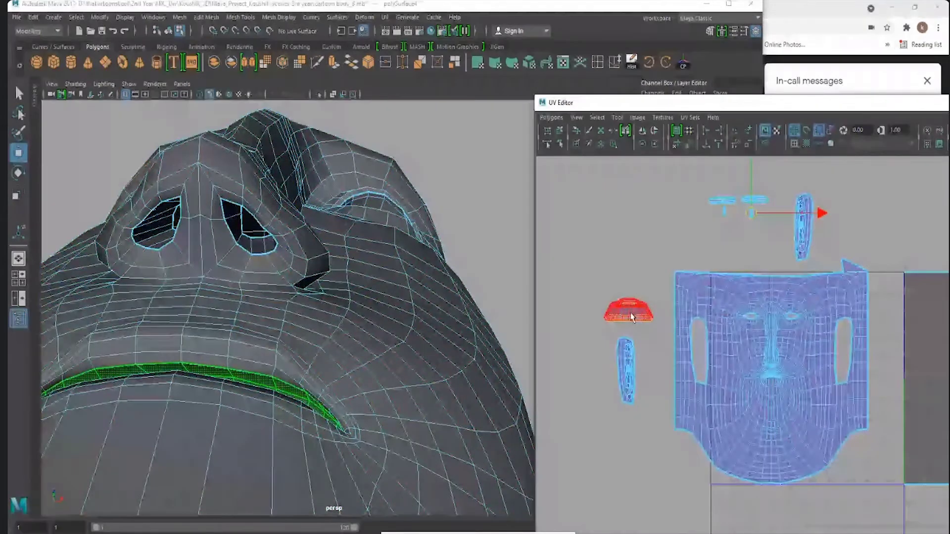
Move the mouth shell and a small side shell up to the top row.
left_click_drag(627, 253, 627, 148)
left_click(628, 381)
key("e")
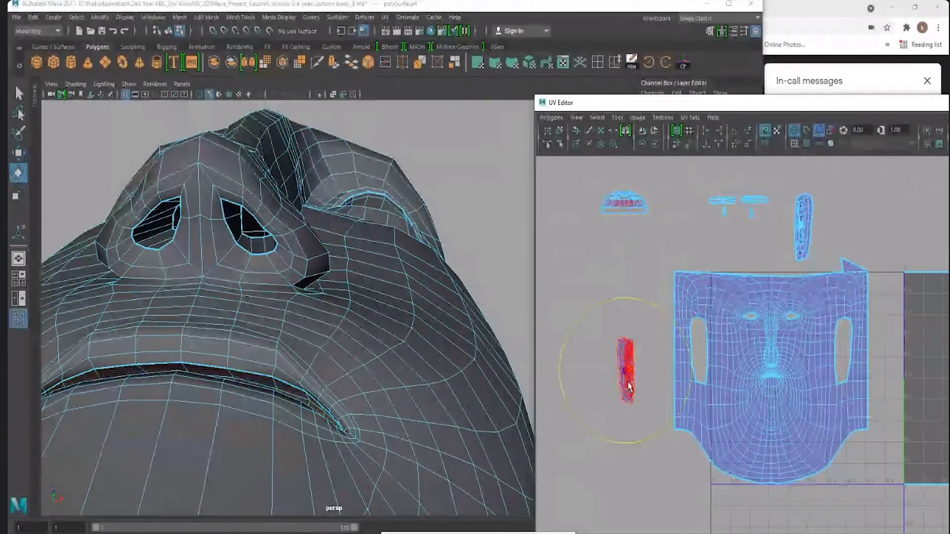
key("w")
mouse_move(628, 386)
left_mouse_down()
mouse_move(627, 250)
mouse_move(679, 218)
mouse_move(663, 214)
left_mouse_up()
Shift the face shell left and down, then select all its UVs.
left_click(736, 394)
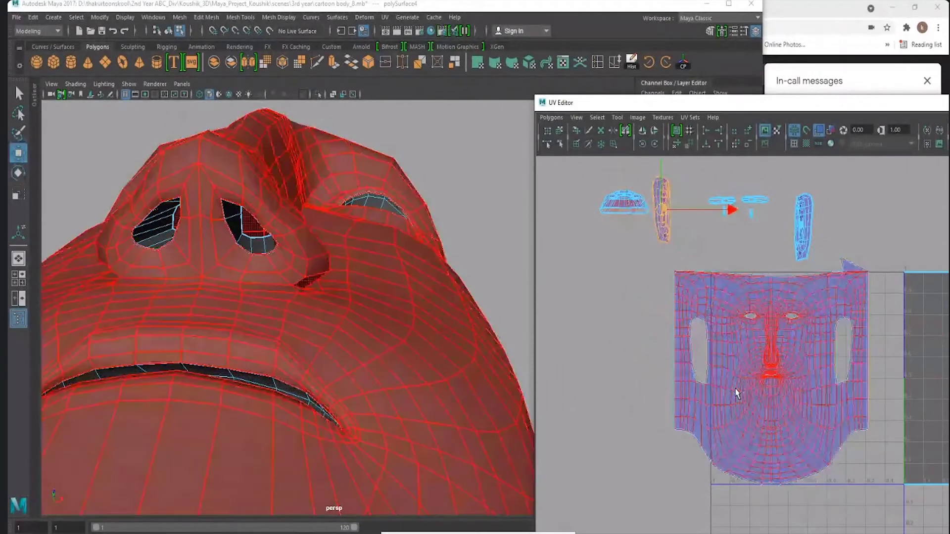
scroll(736, 393, "down", 1)
left_click_drag(745, 391, 677, 387)
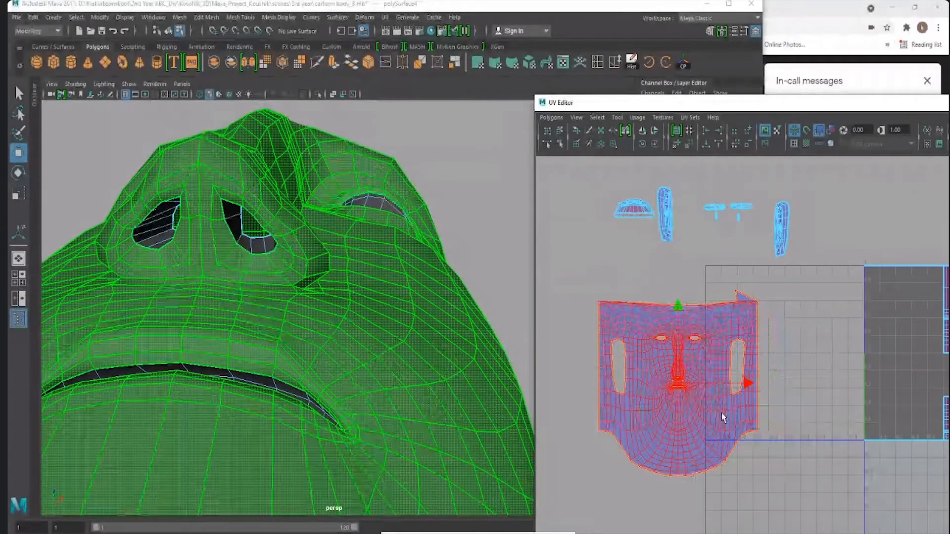
key("F8")
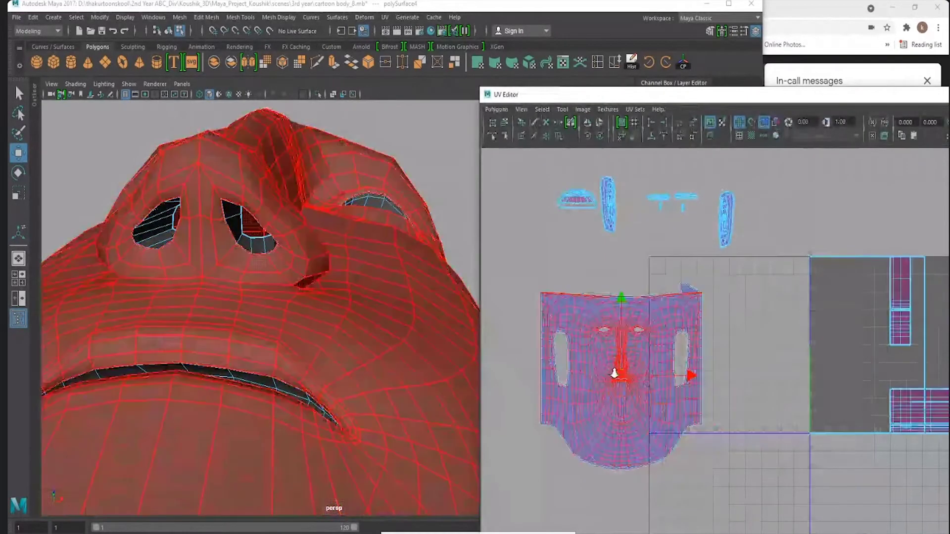
scroll(614, 374, "up", 3)
scroll(643, 376, "down", 3)
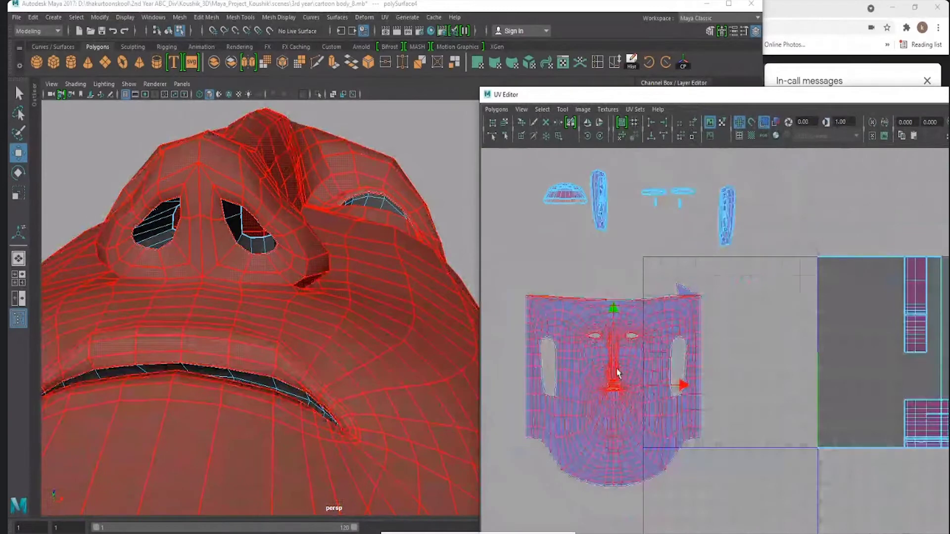
right_click_drag(627, 360, 680, 364)
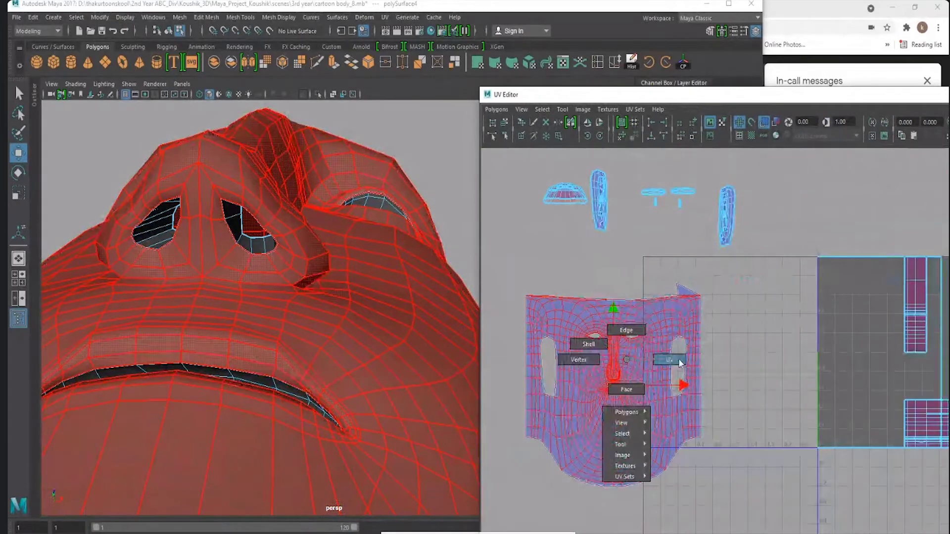
left_click_drag(712, 280, 507, 496)
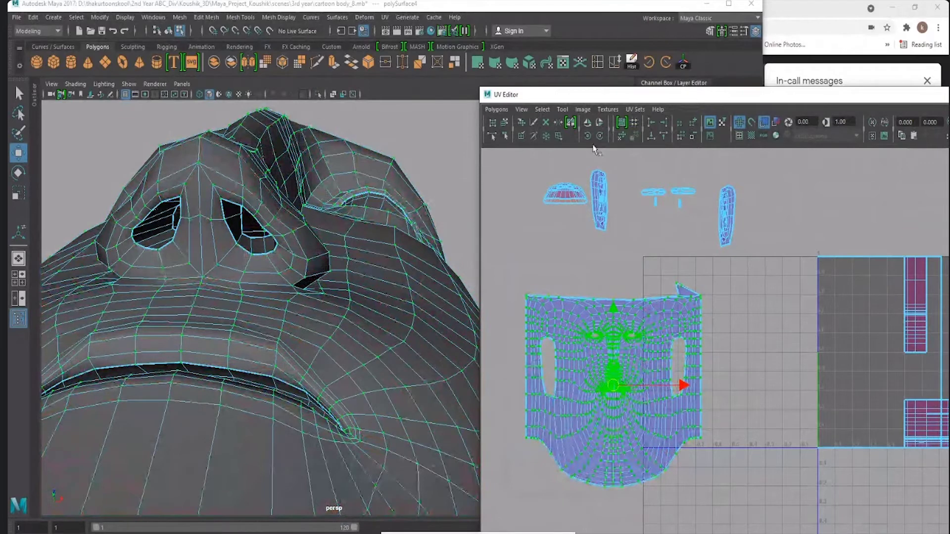
Brush over the face shell with the Unfold UV Tool to flatten it.
left_click_drag(595, 94, 489, 49)
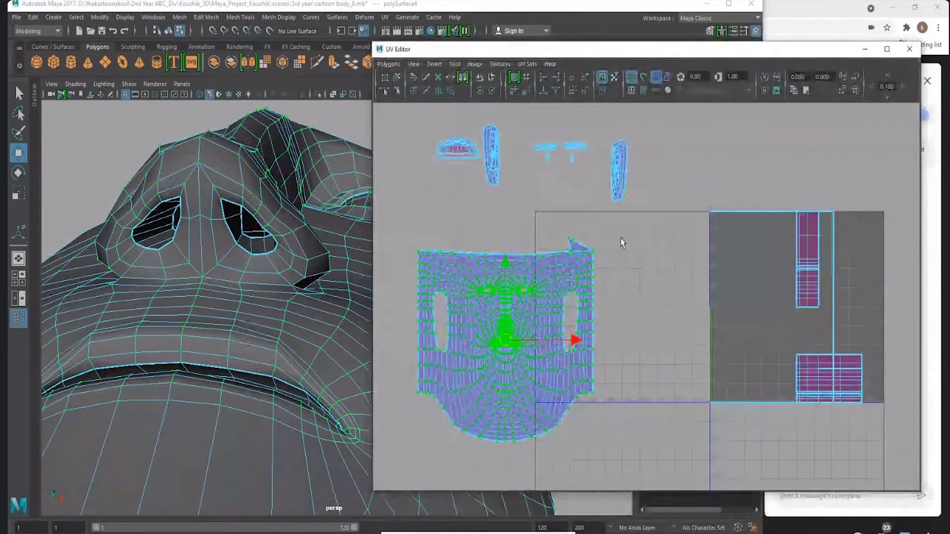
left_click(471, 67)
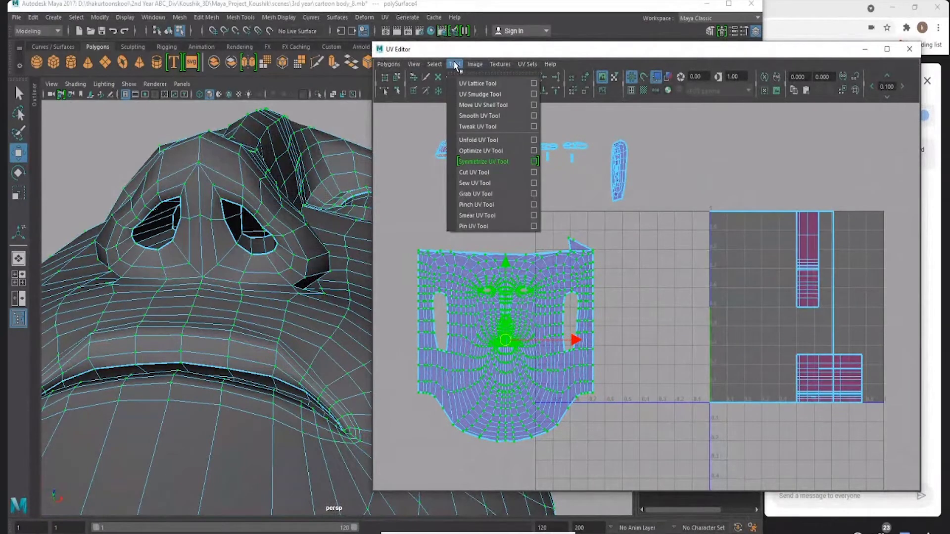
left_click(469, 116)
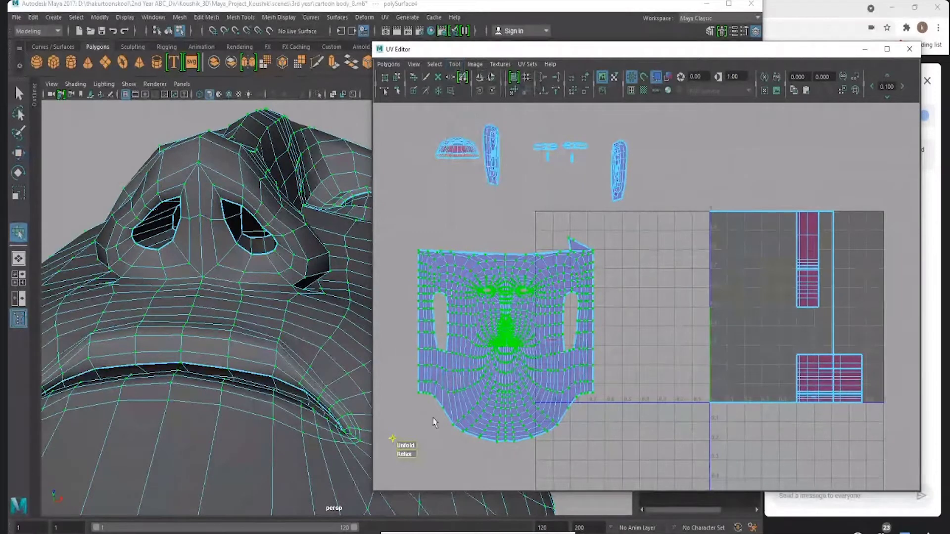
left_click_drag(405, 447, 457, 450)
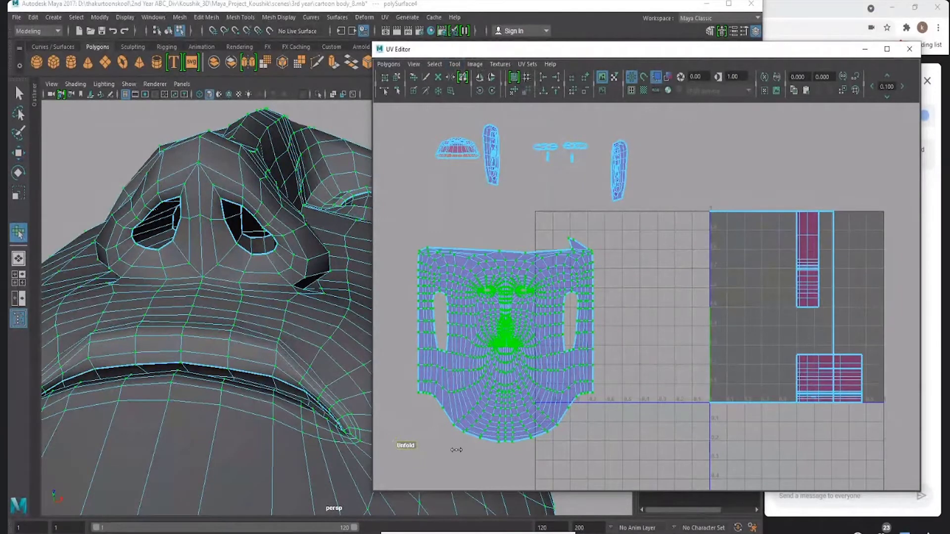
left_click_drag(651, 448, 653, 453)
Zoom in and relax the UVs around the nose and mouth.
scroll(593, 338, "up", 3)
scroll(693, 316, "up", 3)
scroll(644, 322, "up", 2)
scroll(594, 277, "up", 1)
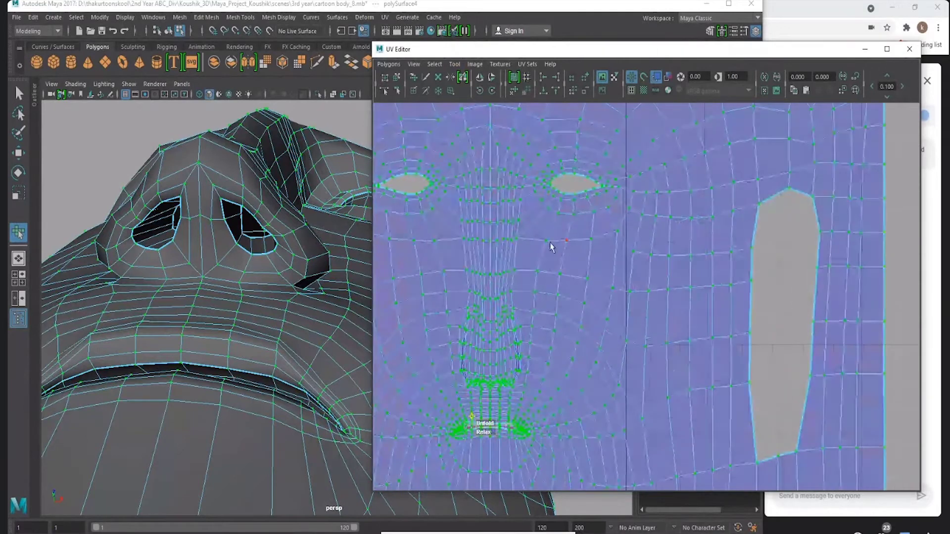
left_click_drag(488, 430, 576, 416)
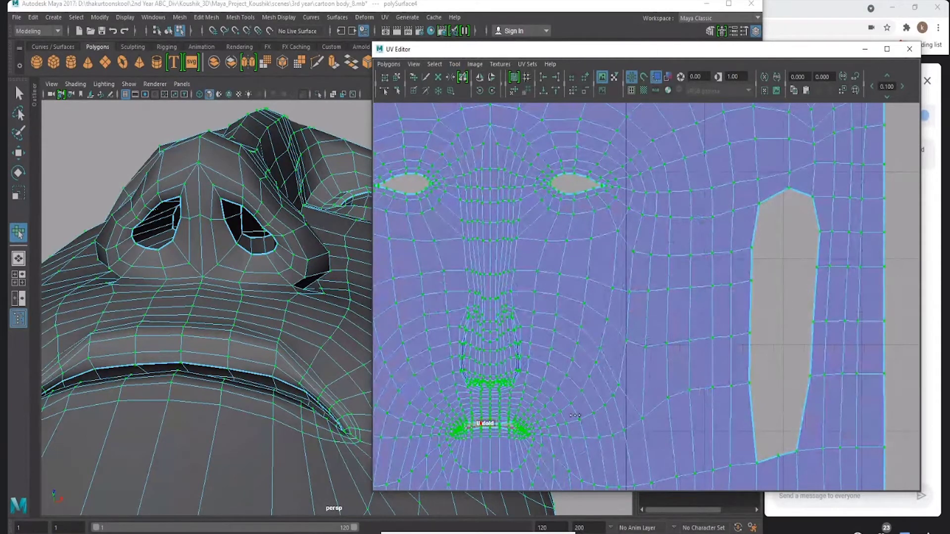
scroll(631, 297, "down", 2)
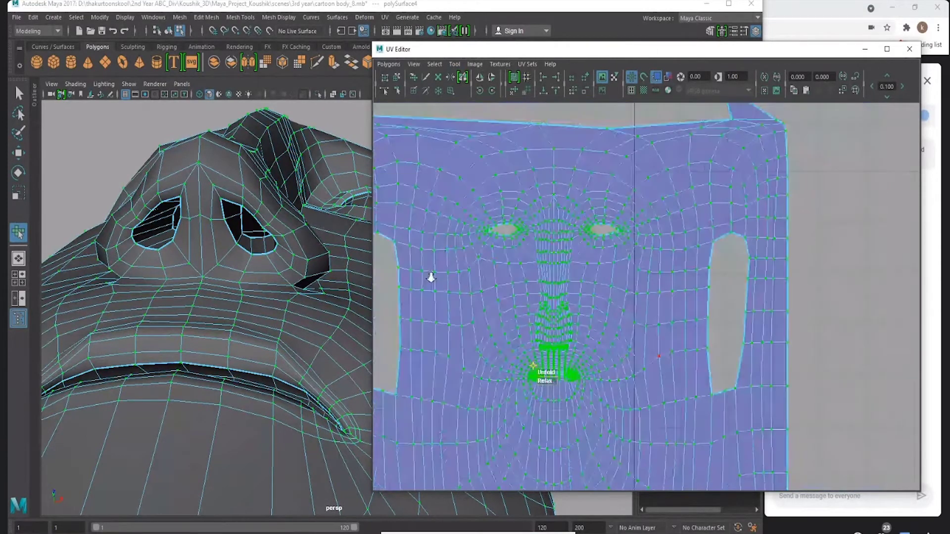
scroll(431, 277, "down", 3)
left_click(414, 64)
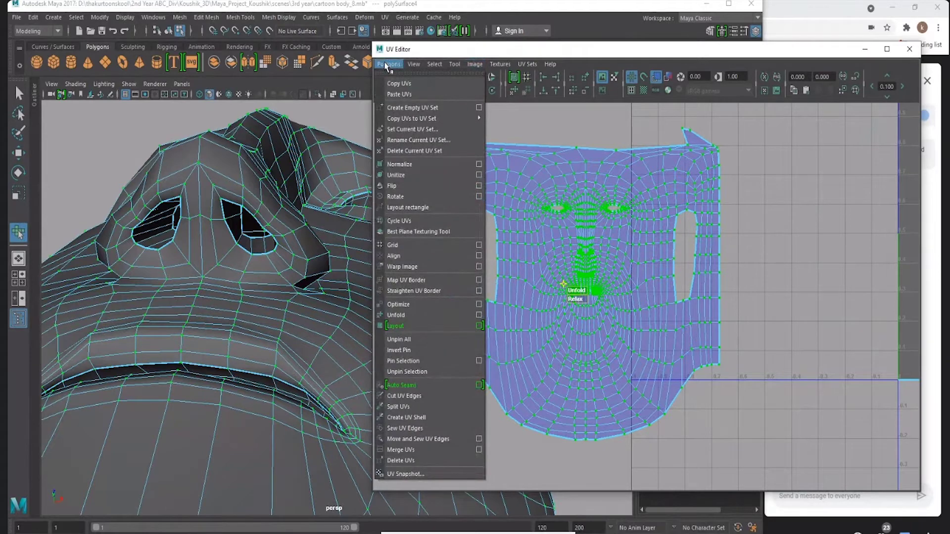
Unfold the whole face shell and bring it back into view.
left_click(402, 316)
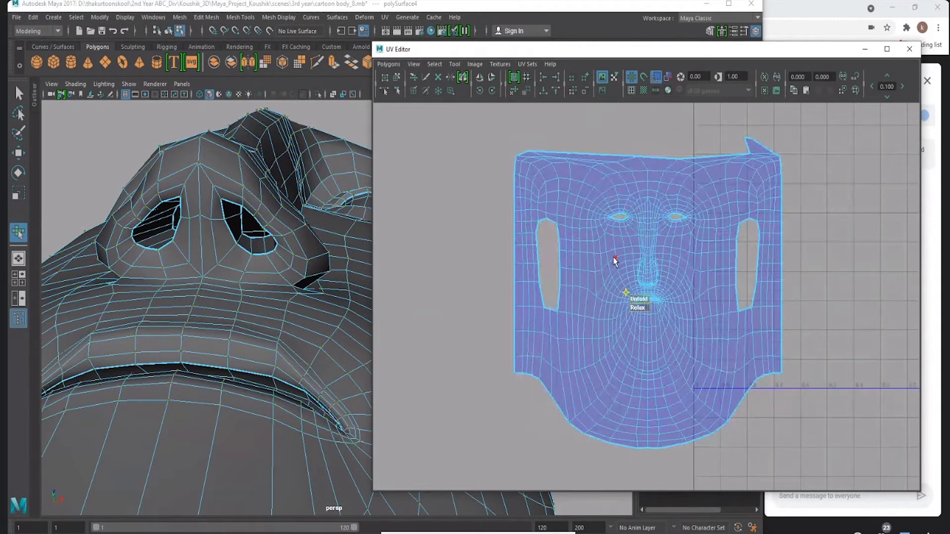
key("w")
right_click_drag(638, 291, 524, 240, "alt")
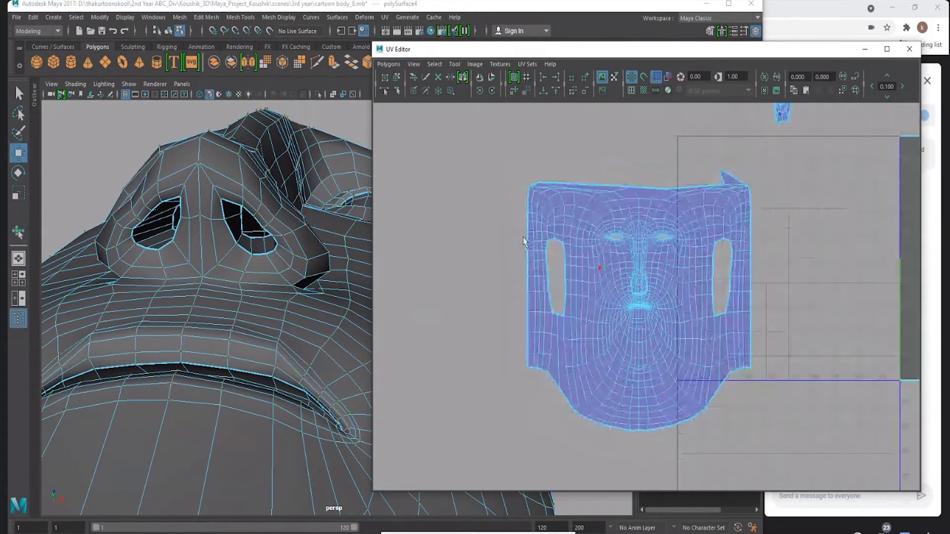
Reset the Unfold UVs options and set the method to Legacy.
left_click(389, 64)
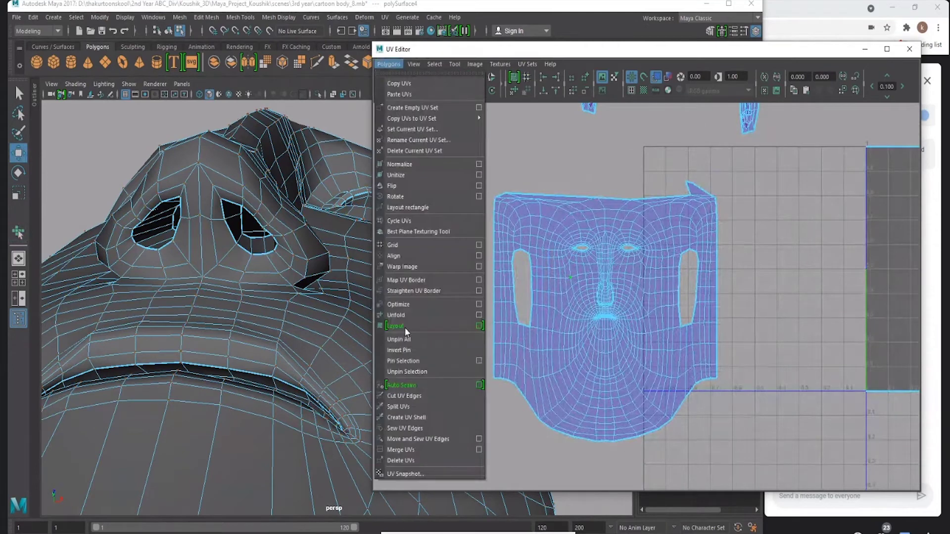
left_click(478, 316)
left_click_drag(607, 193, 631, 160)
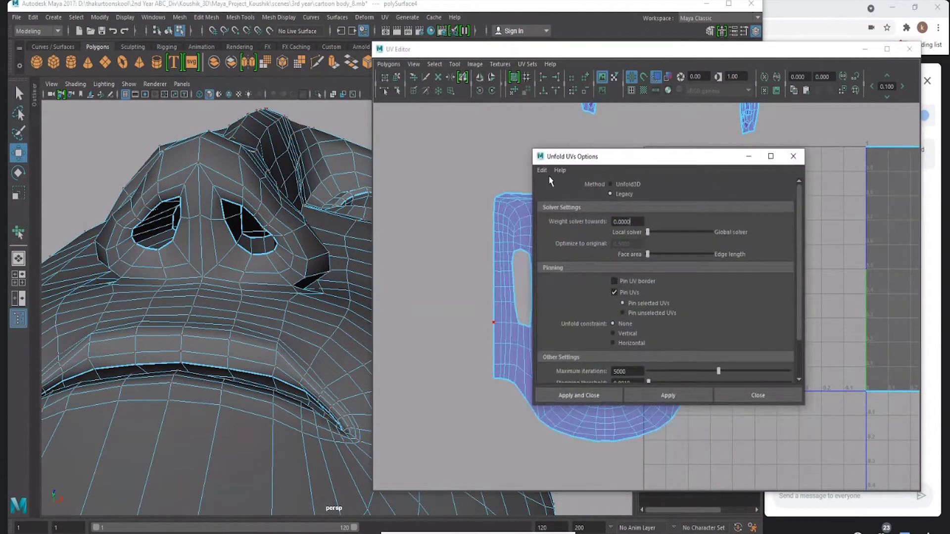
left_click(542, 170)
left_click(561, 188)
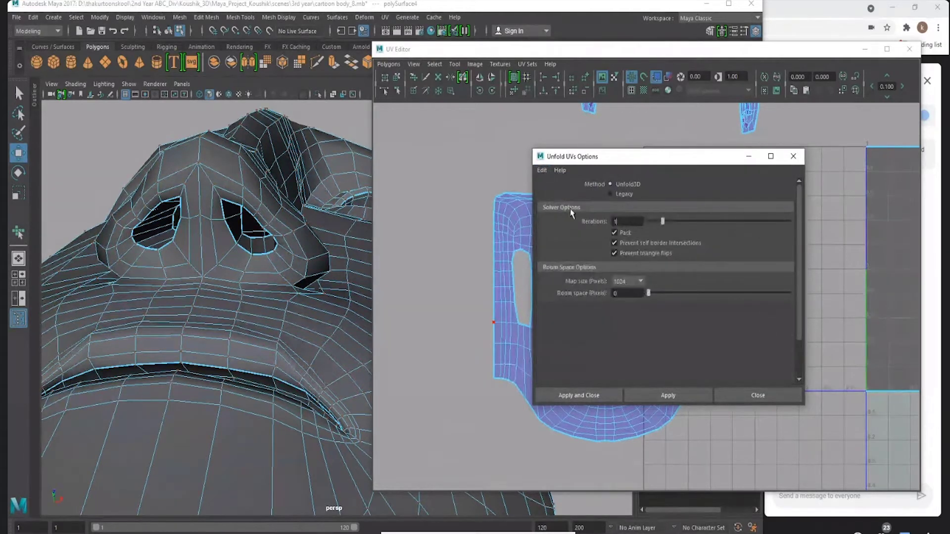
left_click(541, 170)
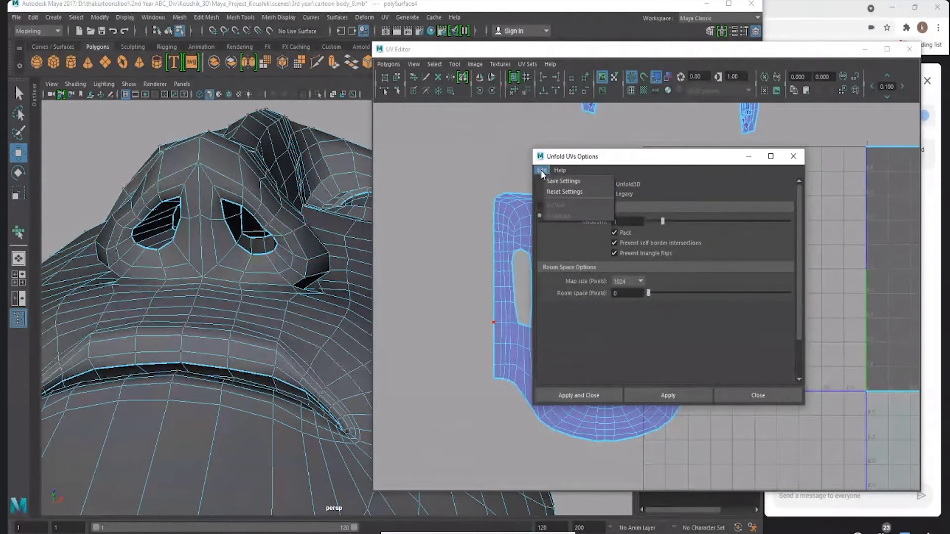
left_click(624, 196)
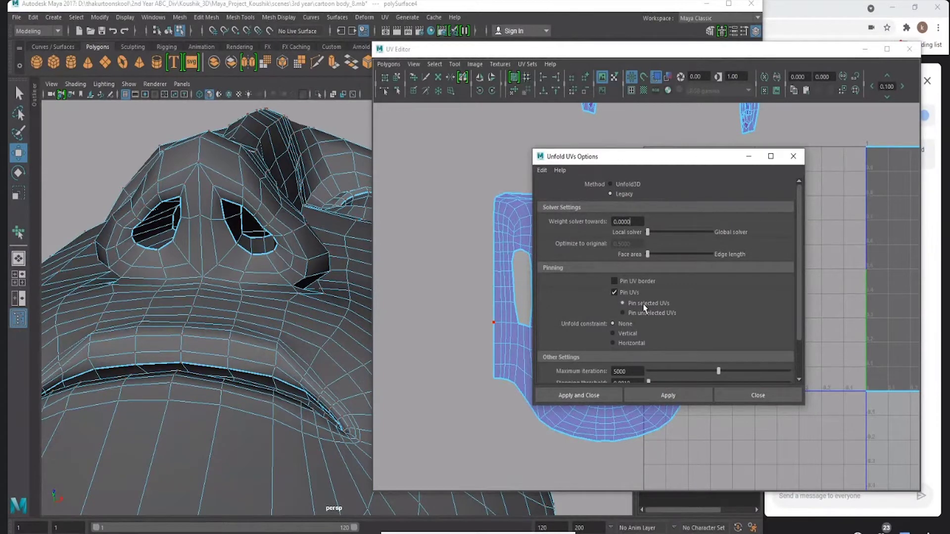
Move the Unfold UVs Options aside and zoom in on the face shell.
left_click_drag(656, 157, 294, 157)
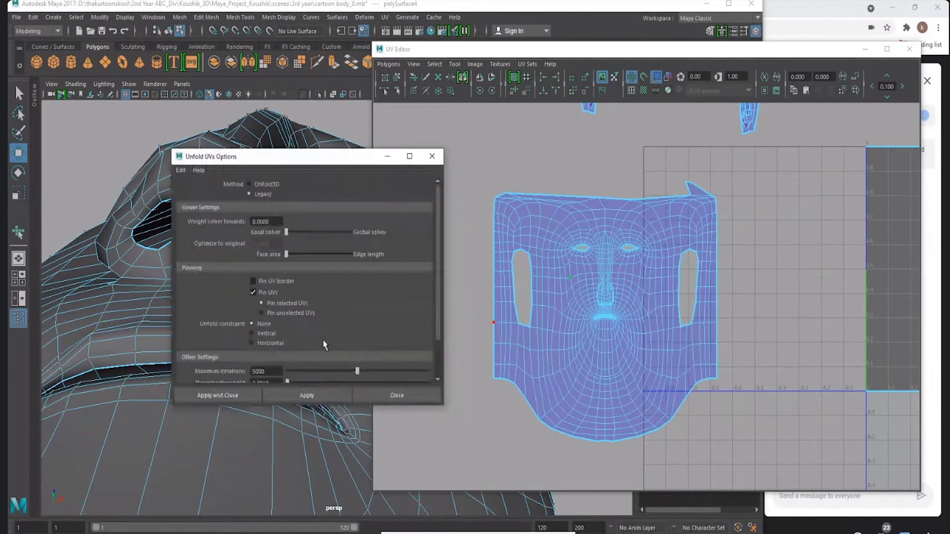
left_click(596, 317)
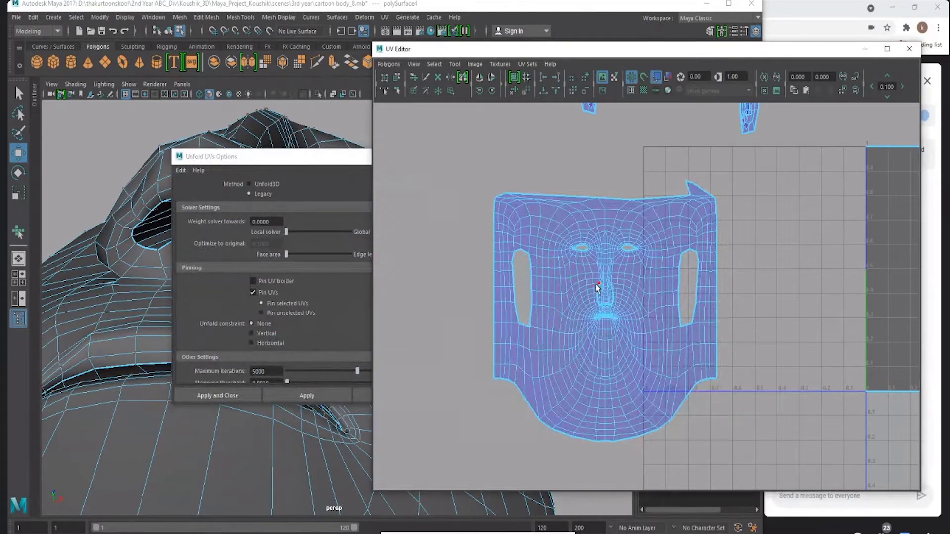
scroll(600, 260, "up", 1)
scroll(600, 260, "up", 1)
scroll(647, 264, "up", 2)
In UV mode, pull the face shell's top-left and top-right corner UVs into spikes.
scroll(647, 264, "up", 1)
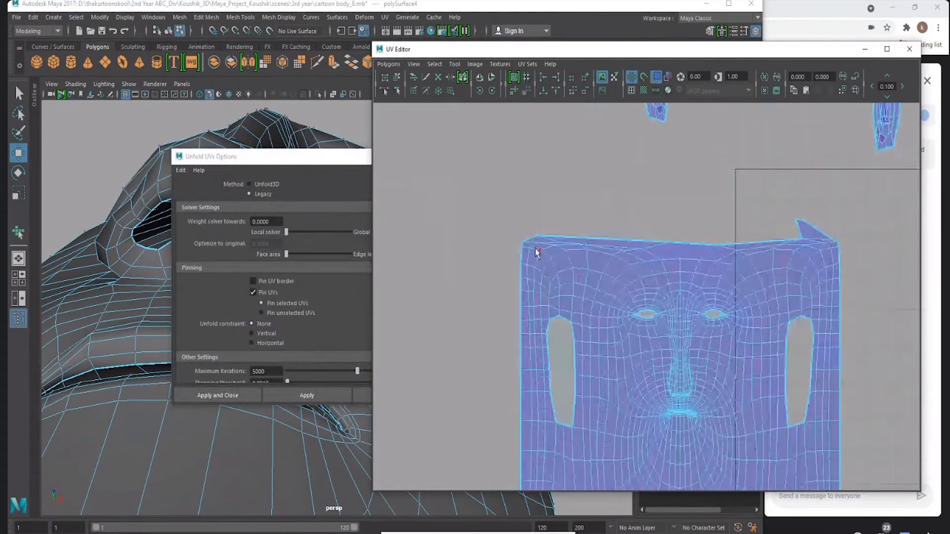
right_click_drag(536, 250, 580, 250)
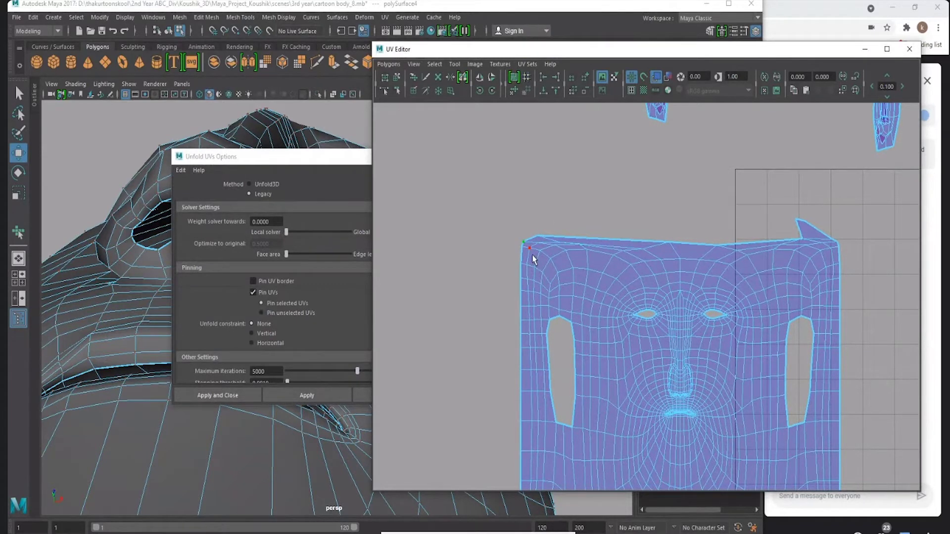
left_click(525, 245)
key("w")
left_click_drag(523, 241, 493, 208)
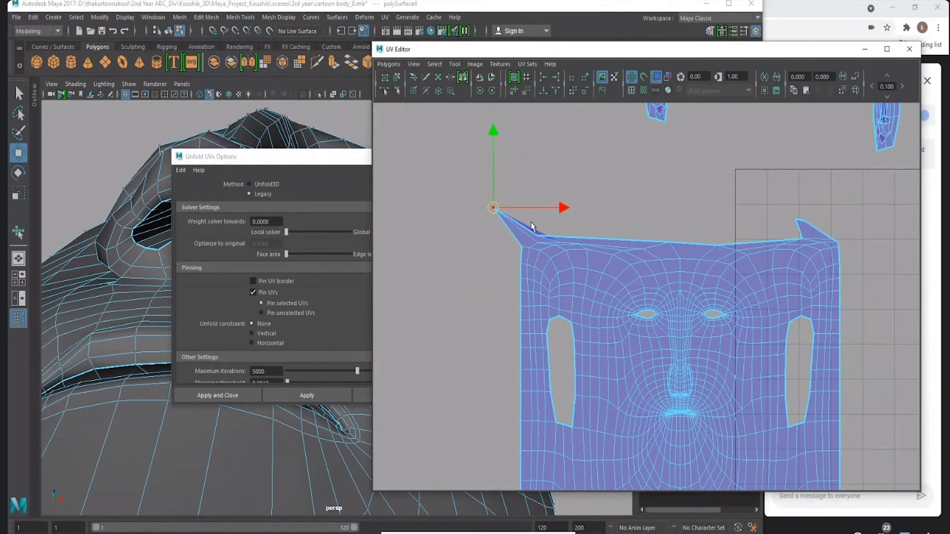
middle_click_drag(532, 226, 428, 244, "alt")
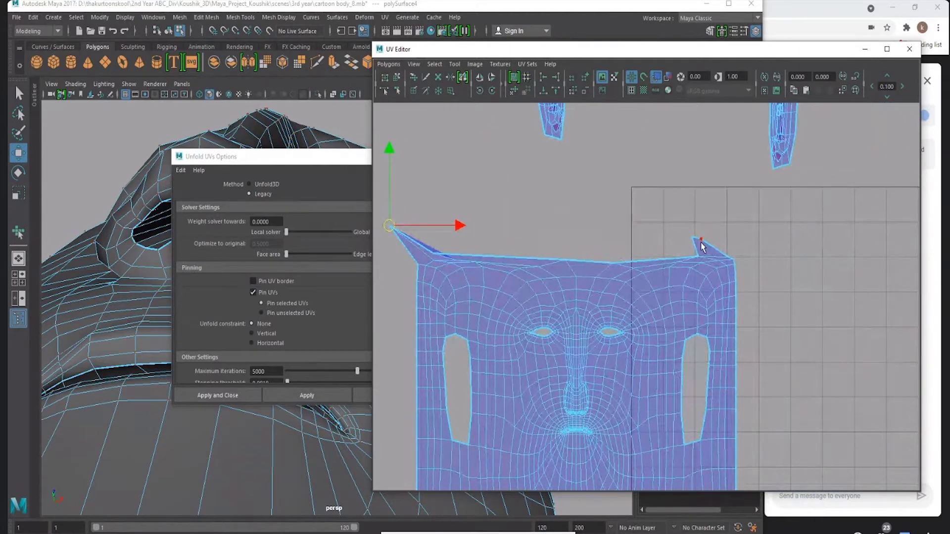
left_click(701, 240)
left_click_drag(701, 240, 769, 229)
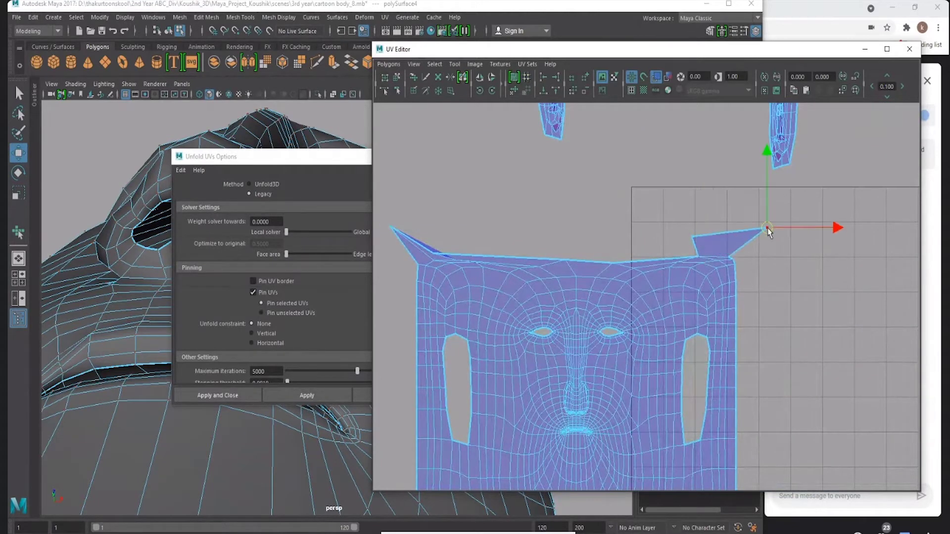
Pull the bottom corner UVs into spikes and select all four corner UVs.
middle_click_drag(628, 444, 681, 286, "alt")
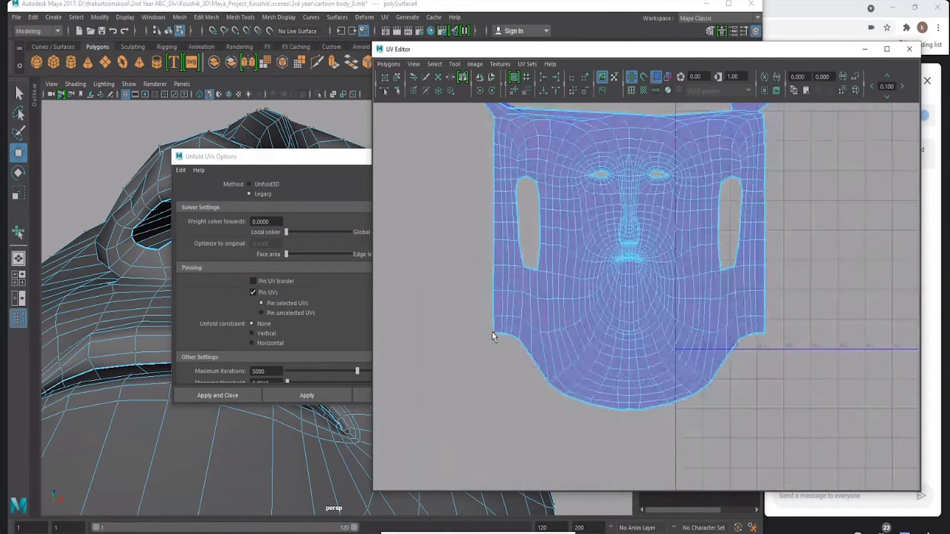
scroll(495, 336, "down", 2)
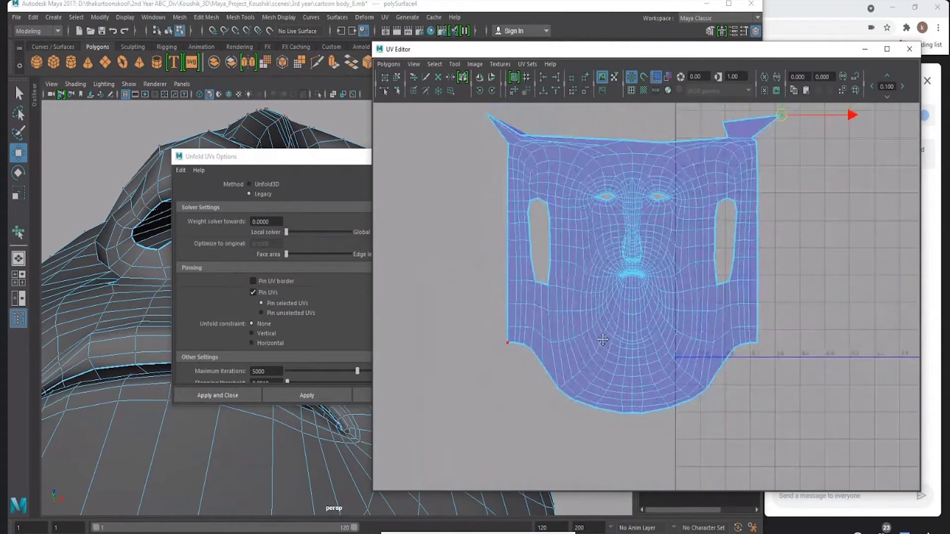
left_click(508, 349)
left_click_drag(507, 349, 483, 368)
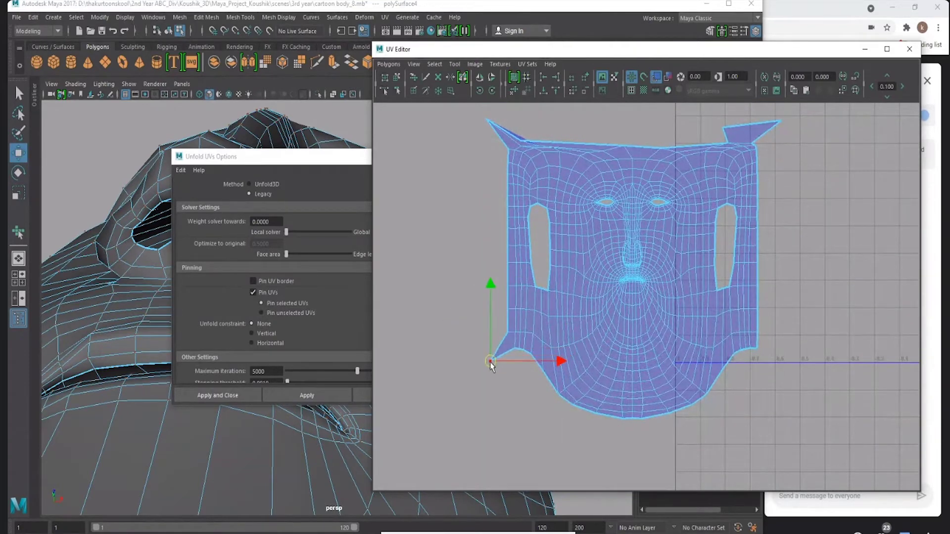
left_click(758, 349)
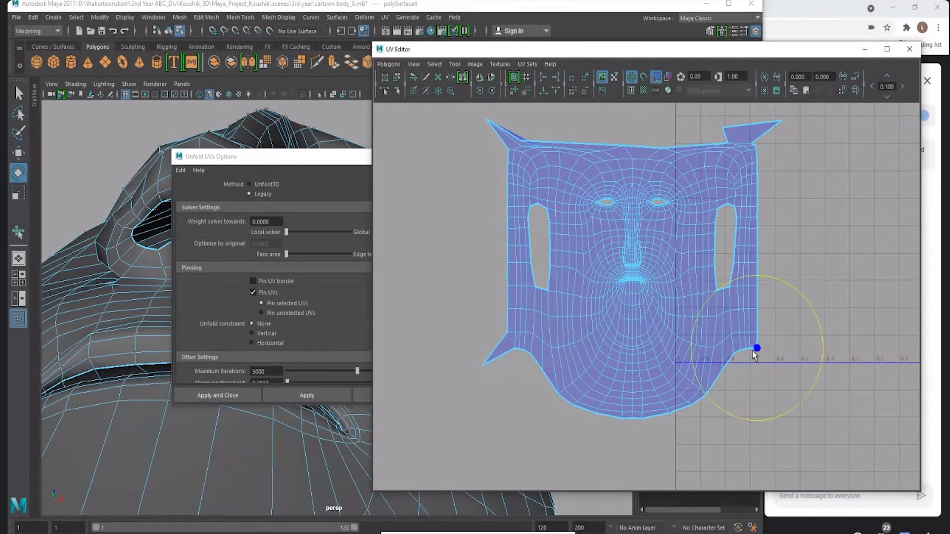
left_click_drag(757, 349, 794, 370)
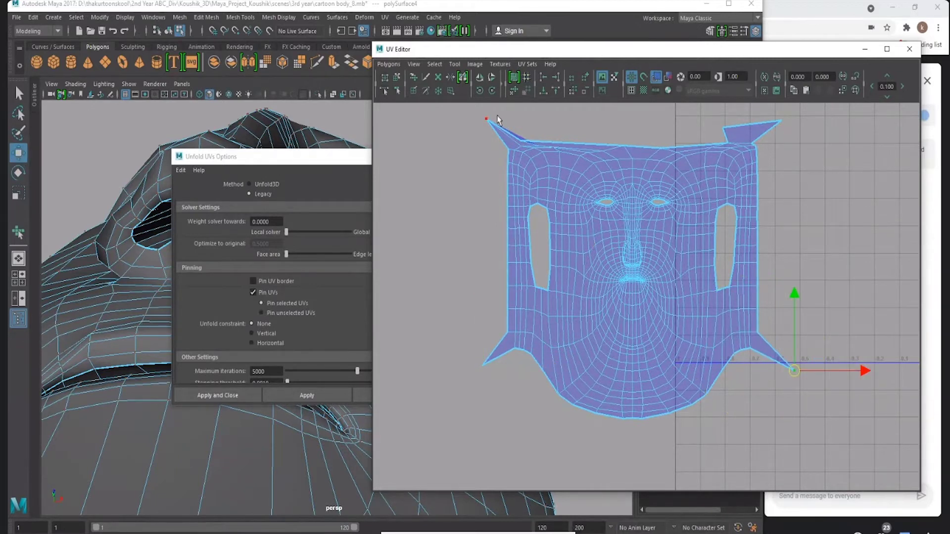
left_click(781, 120, "shift")
key("w")
Apply Unfold to the face shell with the corner UVs pinned and inspect it.
scroll(562, 355, "down", 2)
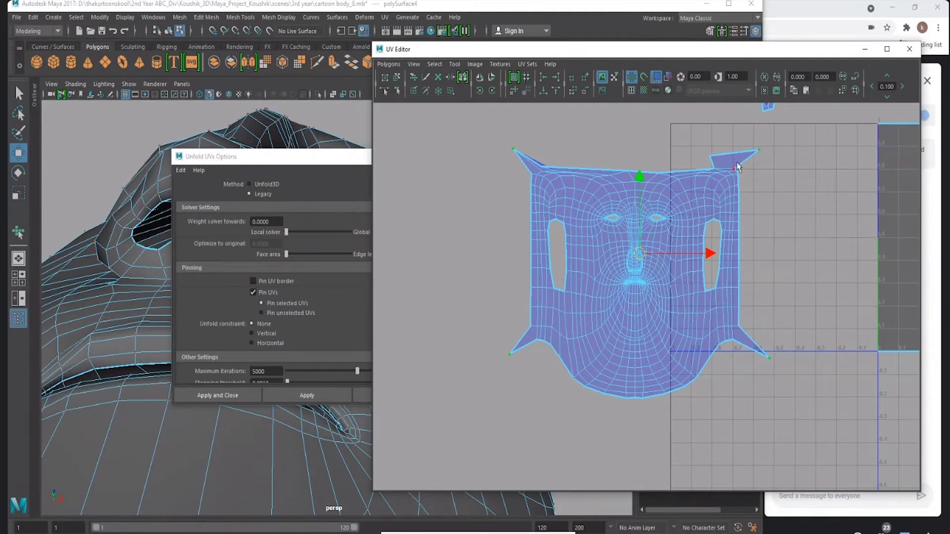
left_click(289, 158)
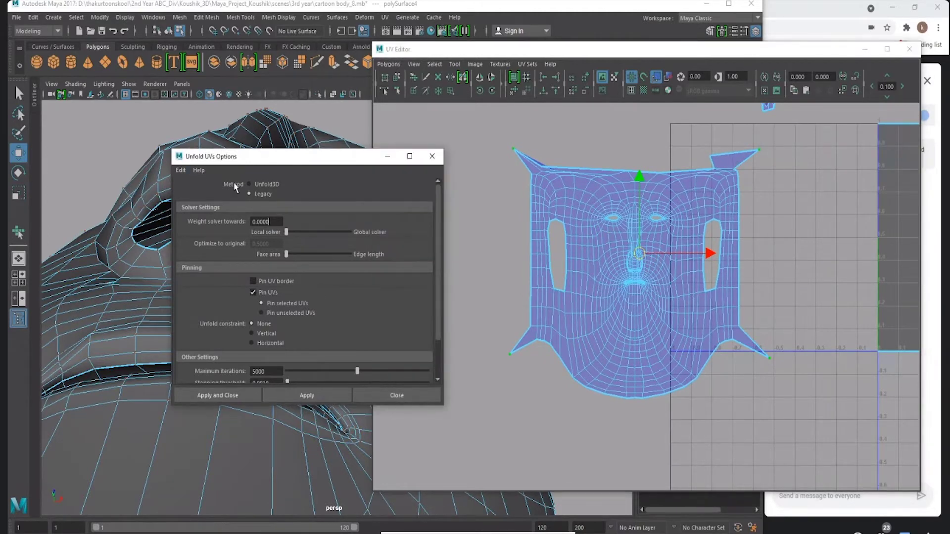
scroll(280, 322, "down", 2)
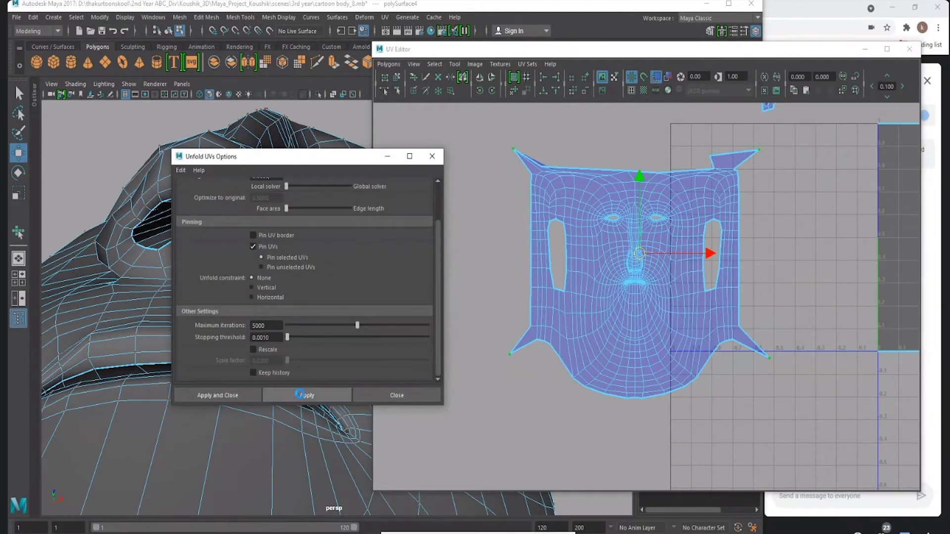
left_click(300, 396)
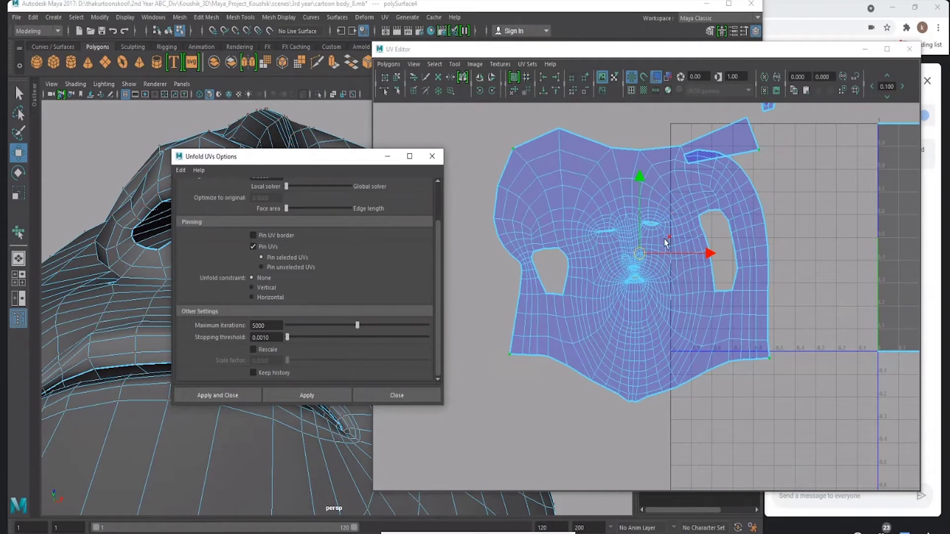
left_click_drag(338, 163, 302, 205)
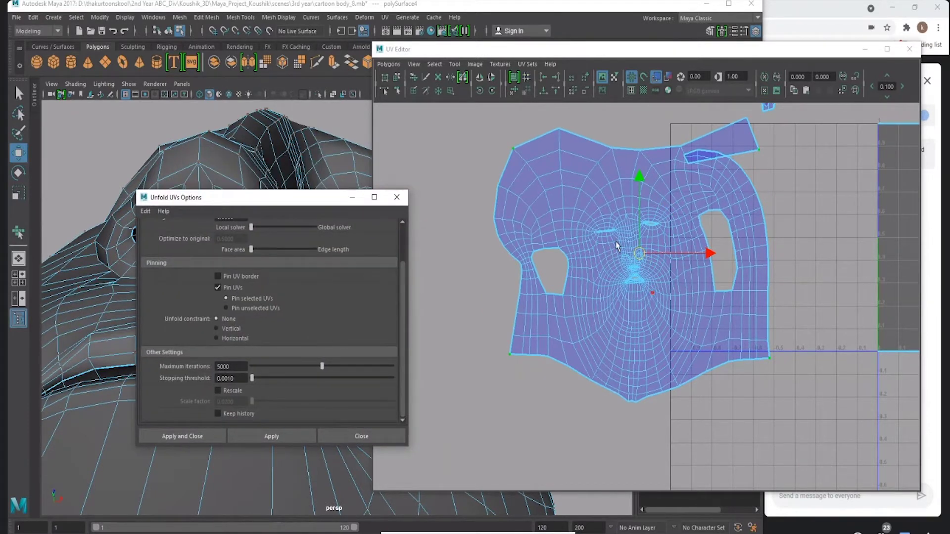
mouse_move(618, 246)
right_mouse_down("alt")
mouse_move(665, 235)
mouse_move(652, 199)
right_mouse_up("alt")
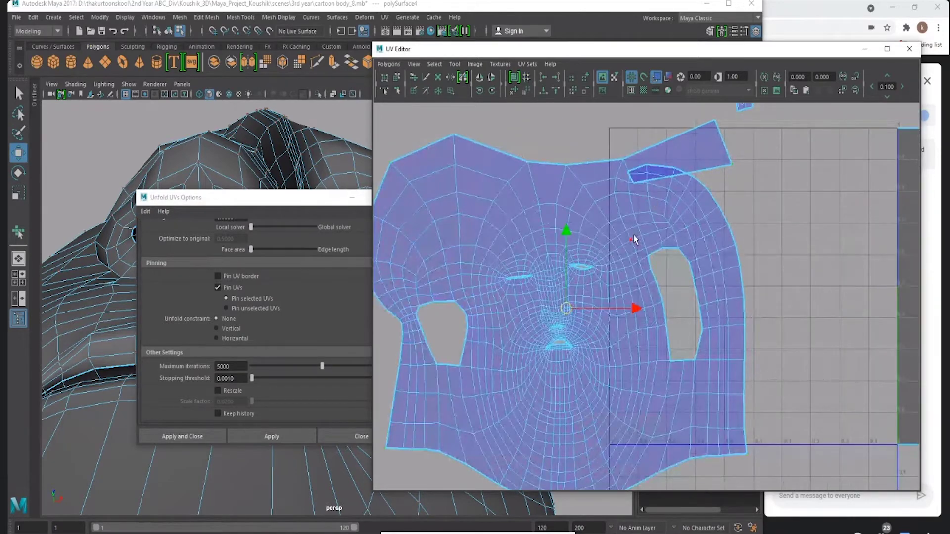
Undo the unfold and corner spikes, then close the Unfold UVs Options.
key("ctrl+z")
right_click_drag(634, 240, 556, 250, "alt")
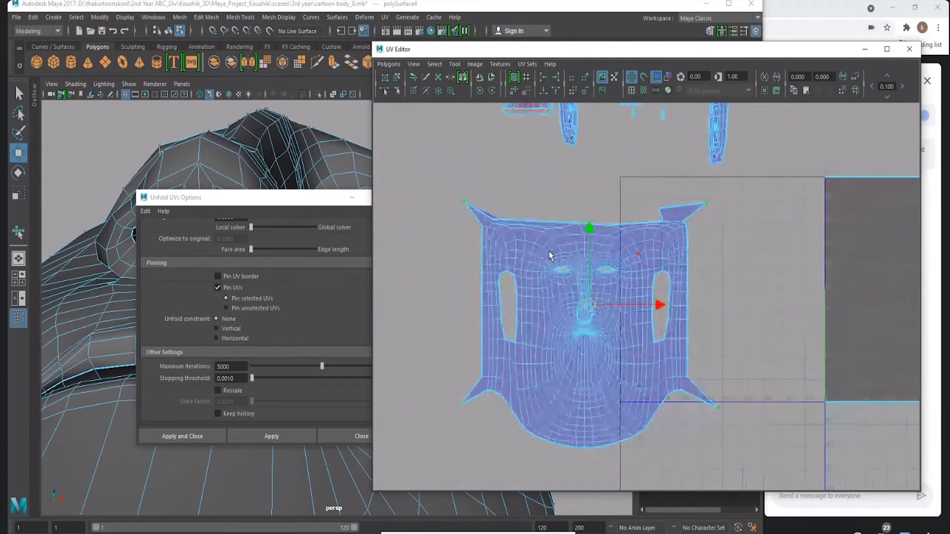
key("ctrl+z")
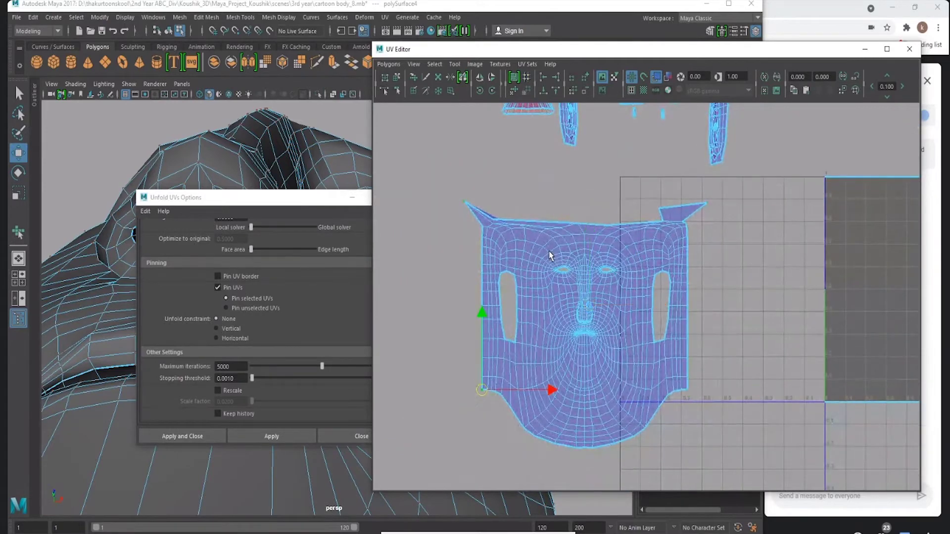
key("ctrl+z")
key("ctrl+z")
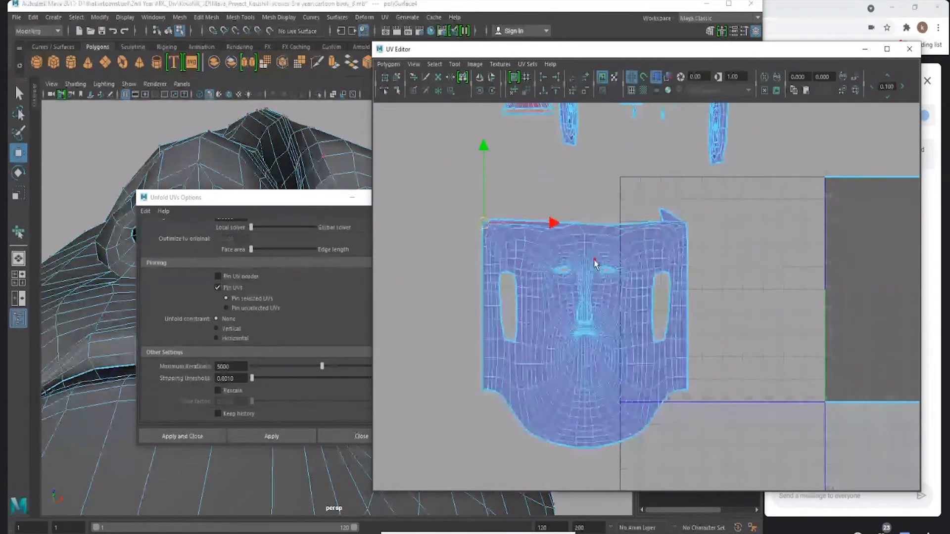
left_click(362, 198)
left_click(396, 197)
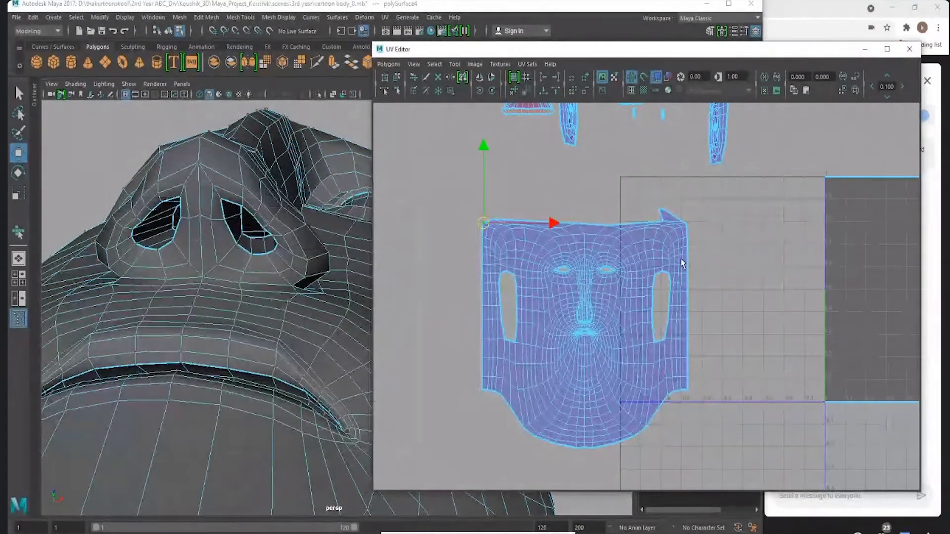
scroll(639, 301, "down", 3)
Move the UV Editor aside, orbit to the character, and enter face selection mode.
left_click_drag(494, 49, 588, 48)
mouse_move(341, 208)
left_mouse_down("alt")
mouse_move(338, 263)
mouse_move(329, 230)
mouse_move(279, 274)
mouse_move(354, 272)
mouse_move(271, 272)
mouse_move(280, 283)
mouse_move(229, 208)
left_mouse_up("alt")
scroll(338, 264, "down", 5)
key("F8")
scroll(279, 273, "down", 3)
scroll(353, 272, "up", 5)
scroll(279, 283, "down", 3)
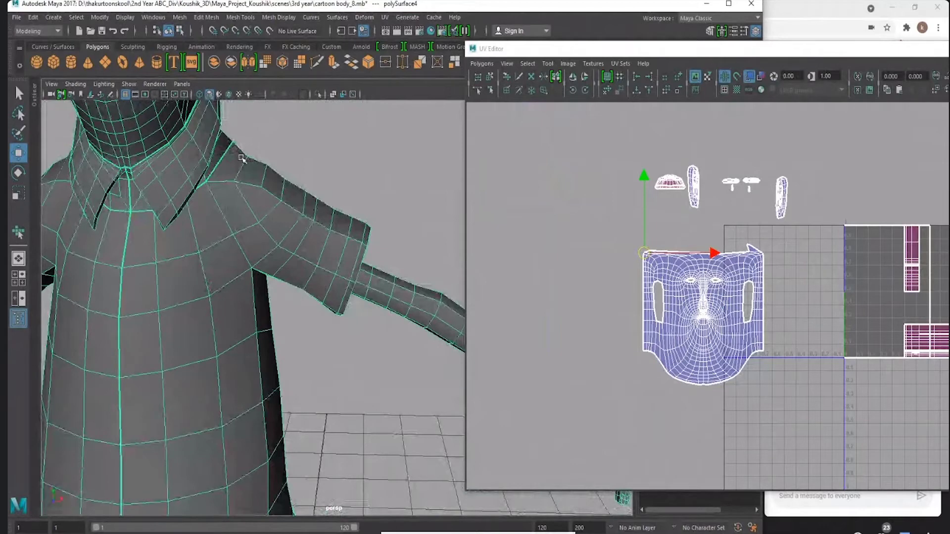
key("F11")
Select the face loop around the sleeve rim and show the model in wireframe.
mouse_move(242, 159)
left_mouse_down("alt")
mouse_move(263, 198)
mouse_move(278, 168)
mouse_move(295, 288)
mouse_move(265, 309)
mouse_move(338, 362)
left_mouse_up("alt")
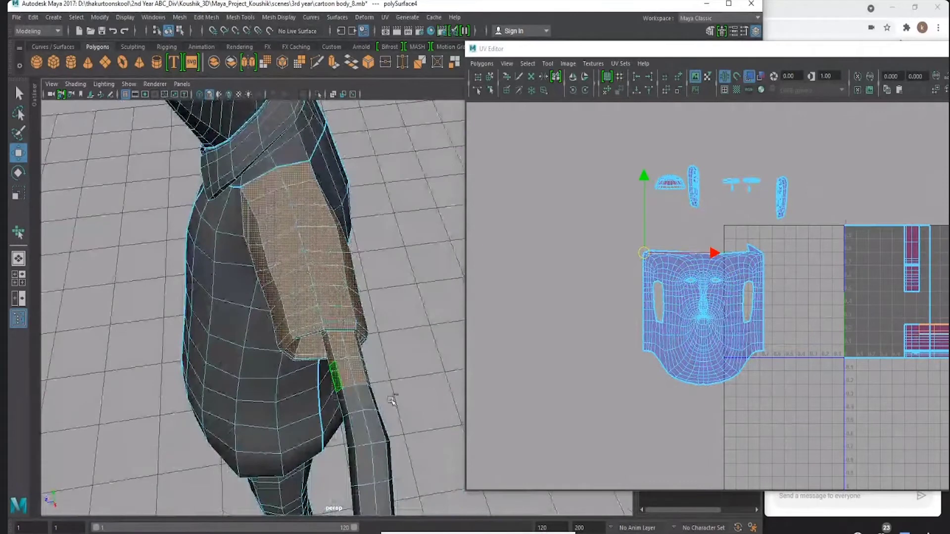
left_click_drag(393, 398, 346, 326, "alt")
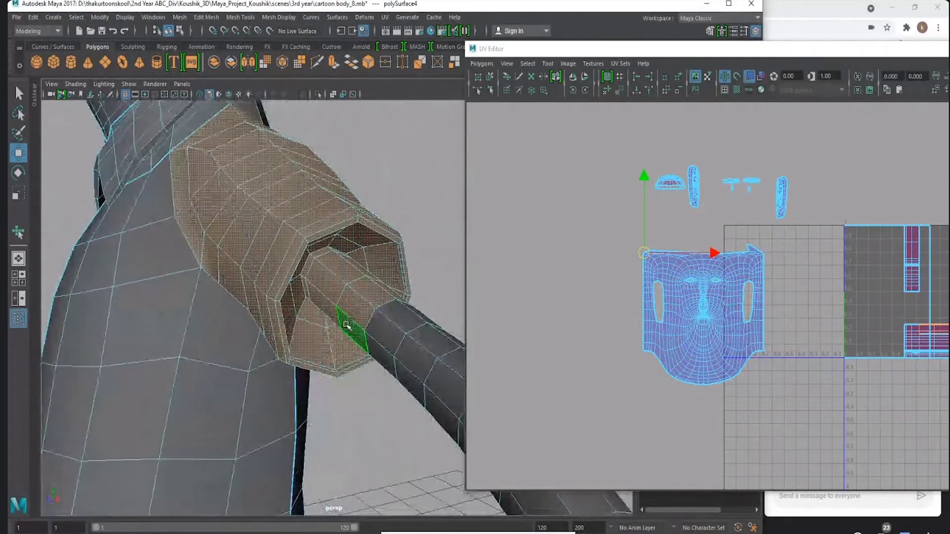
mouse_move(367, 291)
left_mouse_down("alt")
mouse_move(284, 290)
mouse_move(316, 260)
mouse_move(297, 260)
mouse_move(304, 294)
mouse_move(319, 255)
mouse_move(382, 234)
mouse_move(314, 263)
mouse_move(277, 263)
left_mouse_up("alt")
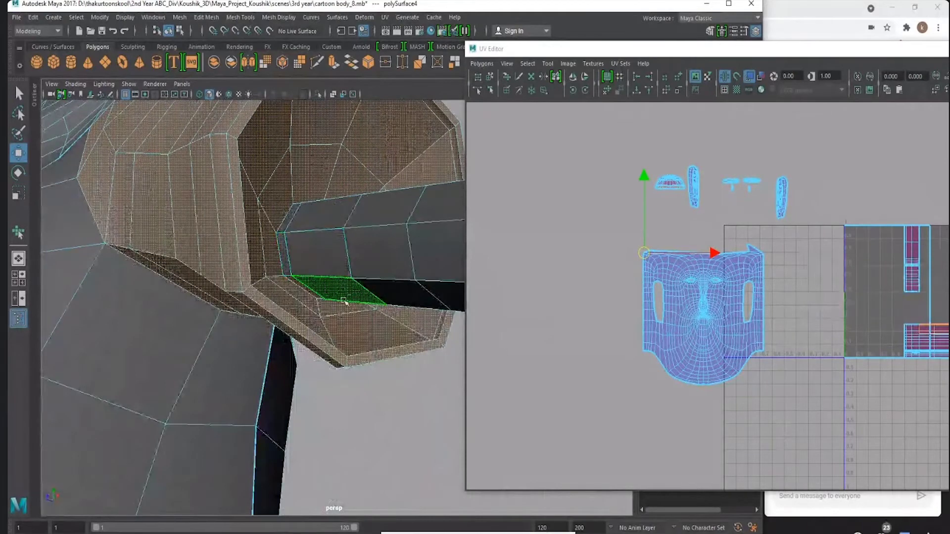
mouse_move(344, 300)
left_mouse_down("alt")
mouse_move(303, 265)
mouse_move(297, 286)
mouse_move(358, 303)
mouse_move(328, 254)
mouse_move(362, 280)
mouse_move(358, 244)
mouse_move(384, 275)
mouse_move(333, 269)
mouse_move(275, 292)
mouse_move(276, 308)
mouse_move(262, 292)
mouse_move(360, 298)
mouse_move(322, 239)
mouse_move(247, 285)
left_mouse_up("alt")
left_click(357, 286)
double_click(384, 276)
key("4")
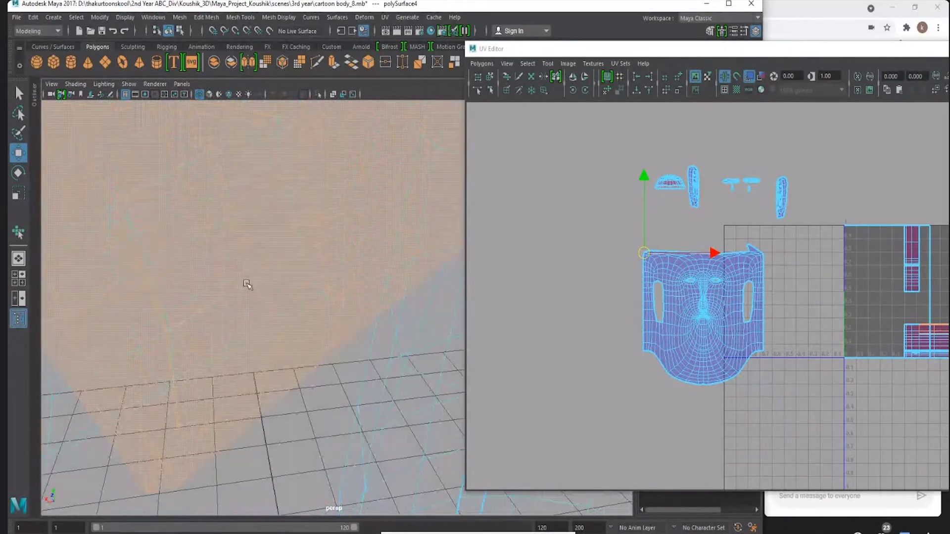
Select a large sleeve face and orbit it, ending in shaded display.
left_click(312, 193)
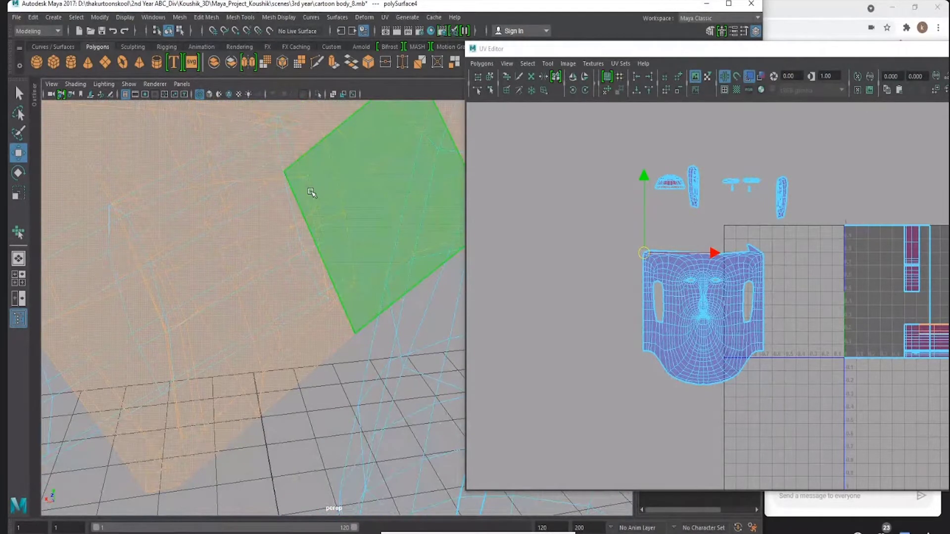
mouse_move(311, 192)
left_mouse_down("alt")
mouse_move(356, 172)
mouse_move(313, 228)
mouse_move(322, 254)
left_mouse_up("alt")
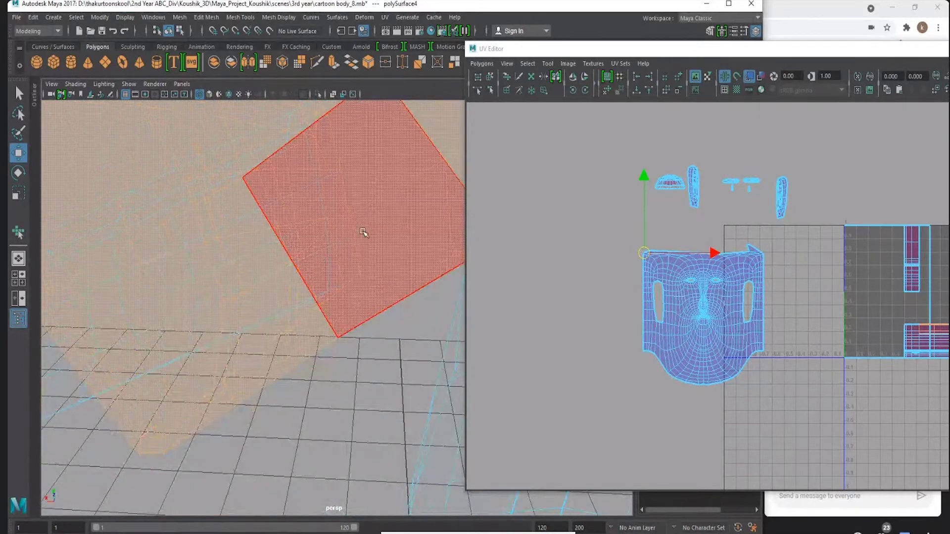
left_click_drag(407, 271, 346, 240, "alt")
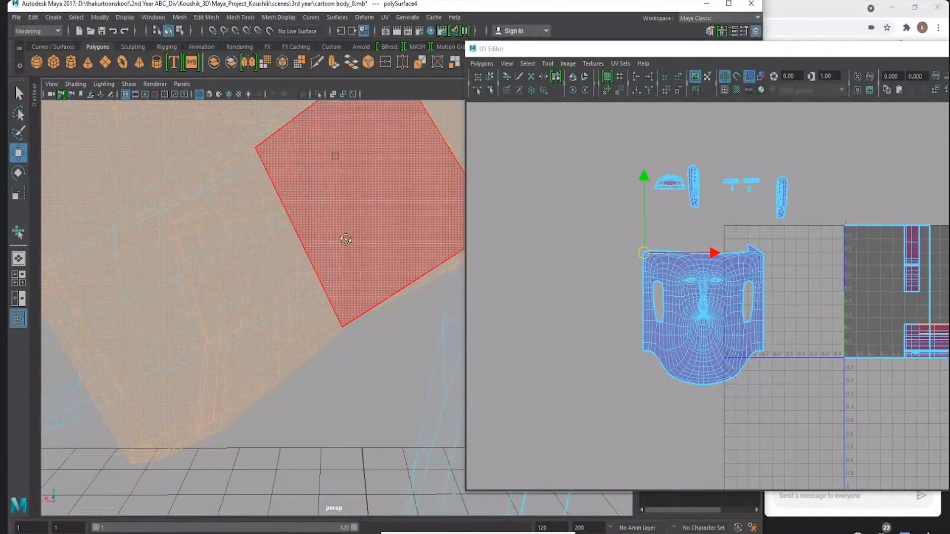
key("5")
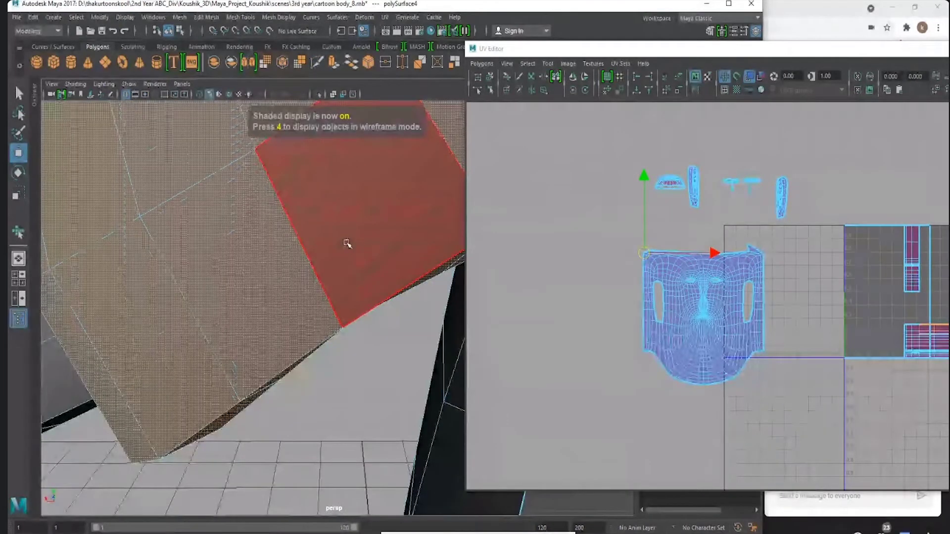
key("4")
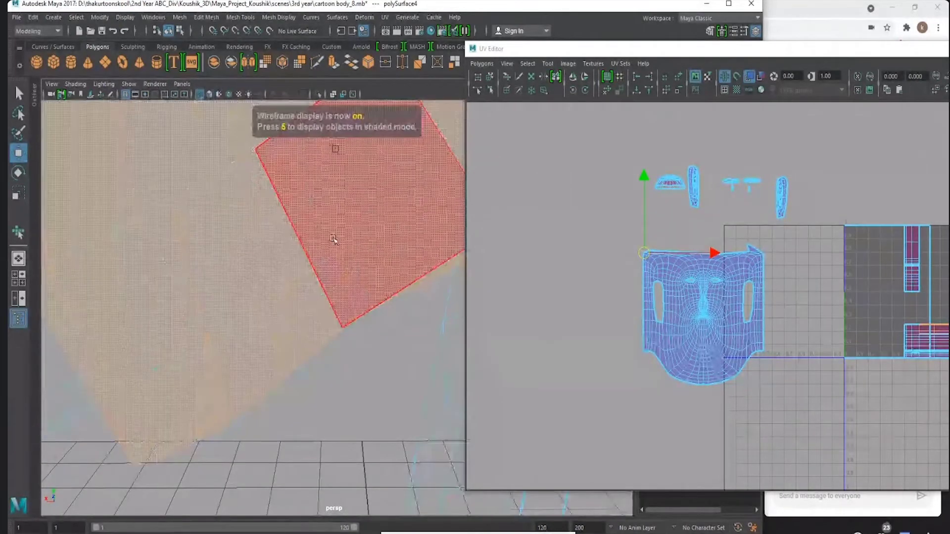
left_click_drag(333, 240, 330, 208, "alt")
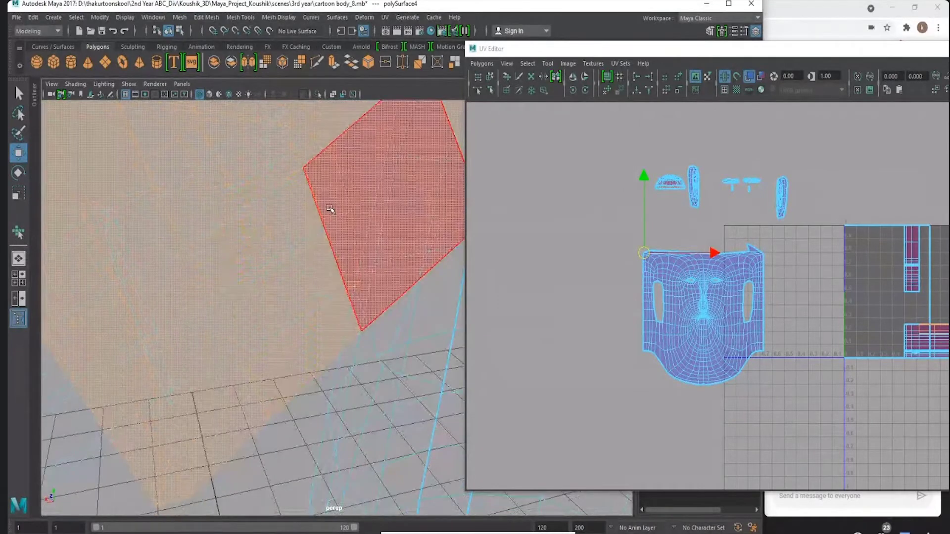
left_click_drag(329, 209, 365, 229, "alt")
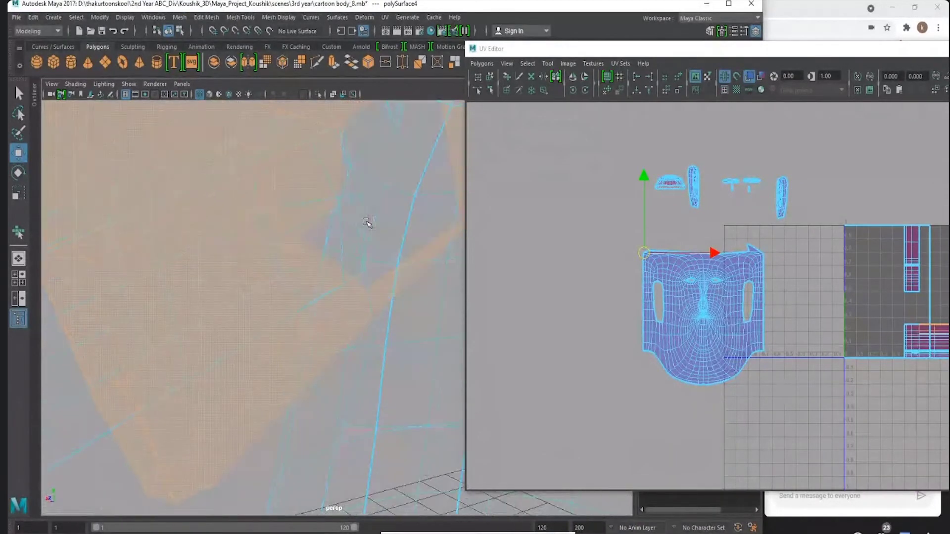
key("5")
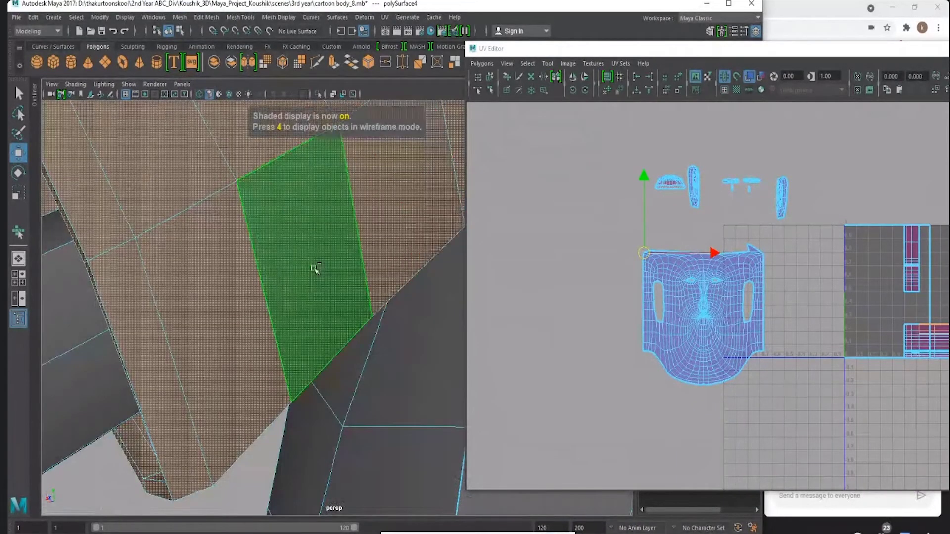
Orbit to the front of the sleeve and select several upper sleeve faces.
mouse_move(315, 270)
left_mouse_down("alt")
mouse_move(382, 233)
mouse_move(374, 220)
mouse_move(206, 227)
mouse_move(367, 239)
mouse_move(364, 225)
mouse_move(376, 248)
left_mouse_up("alt")
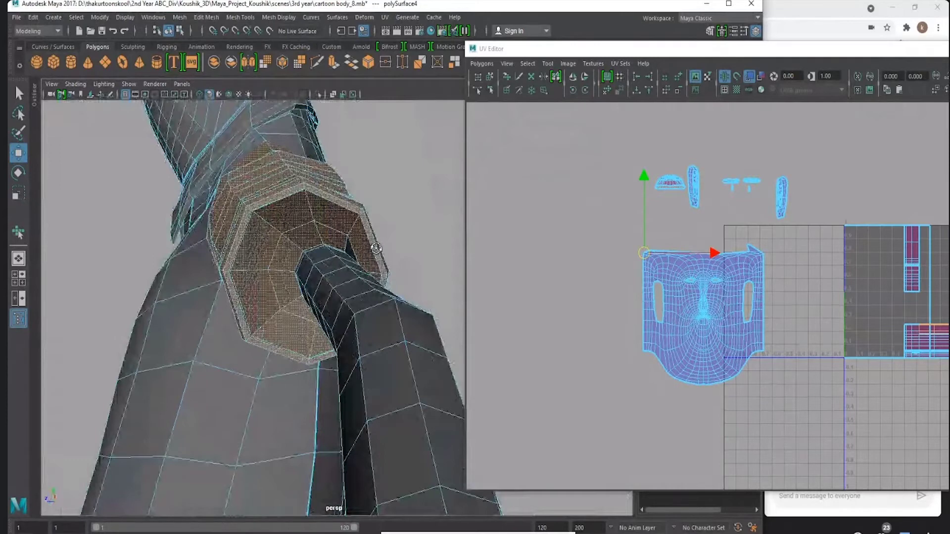
mouse_move(376, 248)
left_mouse_down("alt")
mouse_move(391, 298)
mouse_move(399, 289)
mouse_move(382, 295)
mouse_move(391, 311)
left_mouse_up("alt")
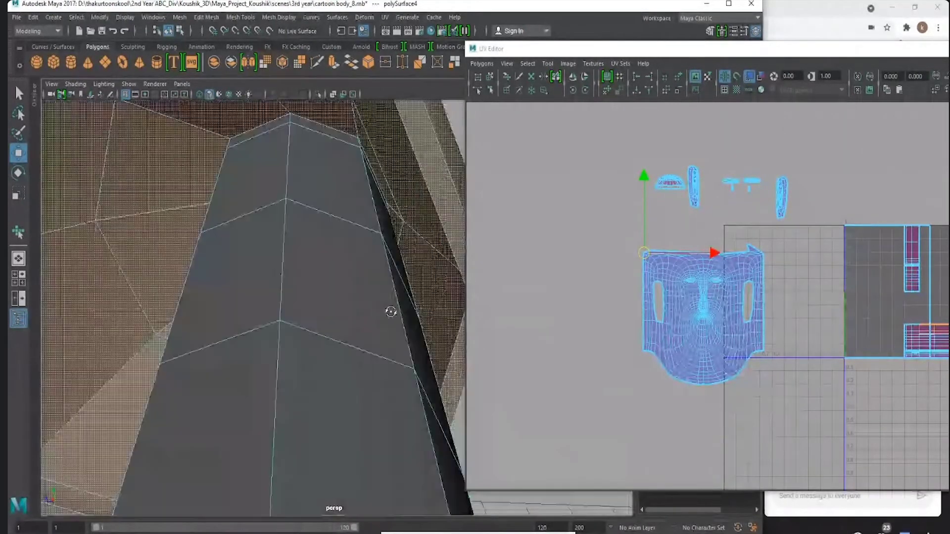
mouse_move(391, 312)
right_mouse_down("alt")
mouse_move(353, 218)
mouse_move(240, 200)
right_mouse_up("alt")
mouse_move(240, 200)
left_mouse_down("alt")
mouse_move(364, 212)
mouse_move(297, 228)
mouse_move(347, 292)
mouse_move(325, 308)
mouse_move(232, 289)
mouse_move(248, 285)
mouse_move(233, 272)
left_mouse_up("alt")
scroll(739, 266, "down", 2)
left_click(350, 296)
left_click(231, 272)
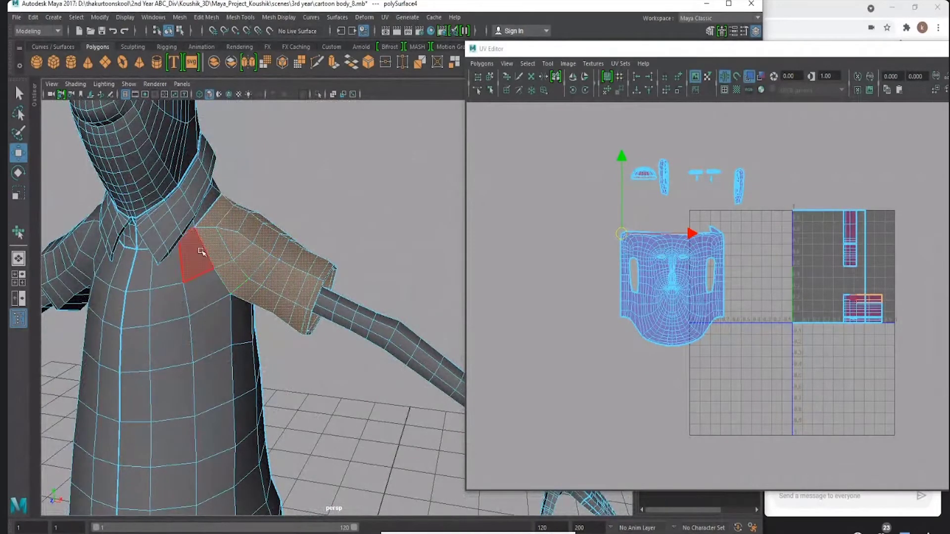
left_click(261, 299)
left_click(237, 280)
mouse_move(236, 279)
left_mouse_down("alt")
mouse_move(269, 275)
mouse_move(283, 301)
mouse_move(245, 283)
left_mouse_up("alt")
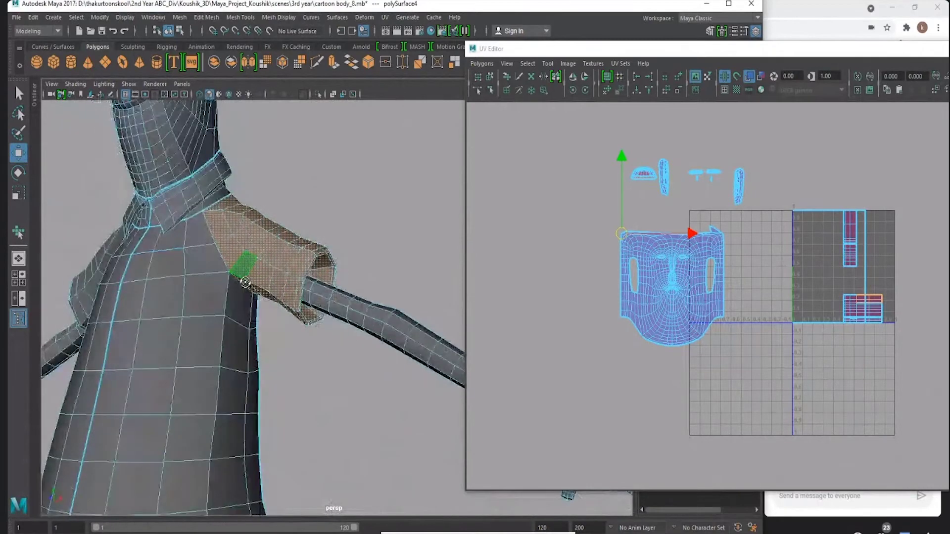
left_click(377, 142)
Project the upper sleeve faces cylindrically, frame the new UV shell, and rotate the projection to the arm.
left_click(385, 16)
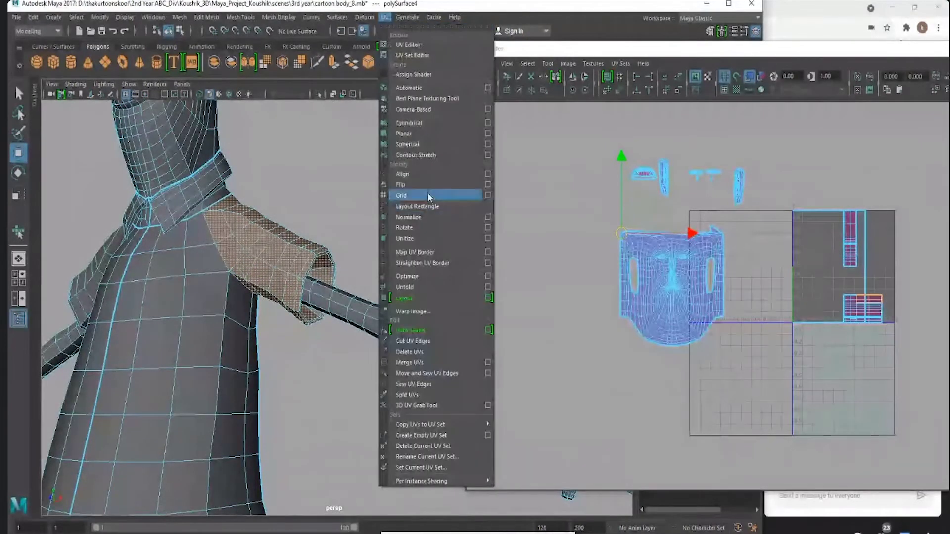
left_click(416, 123)
mouse_move(345, 249)
left_mouse_down("alt")
mouse_move(315, 268)
mouse_move(371, 197)
left_mouse_up("alt")
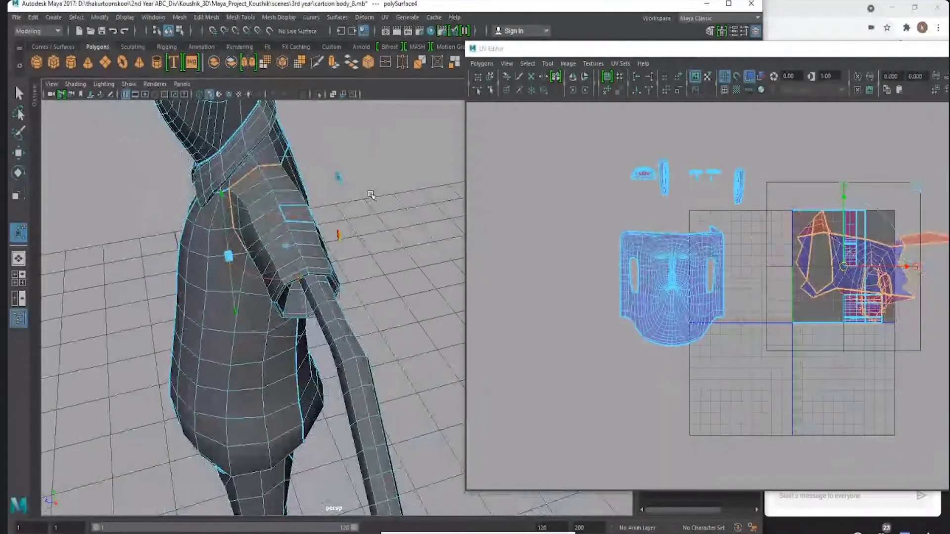
mouse_move(303, 231)
left_mouse_down("alt")
mouse_move(346, 274)
mouse_move(336, 282)
mouse_move(335, 244)
mouse_move(348, 228)
mouse_move(286, 211)
mouse_move(281, 195)
mouse_move(364, 229)
mouse_move(388, 218)
mouse_move(277, 232)
mouse_move(294, 228)
left_mouse_up("alt")
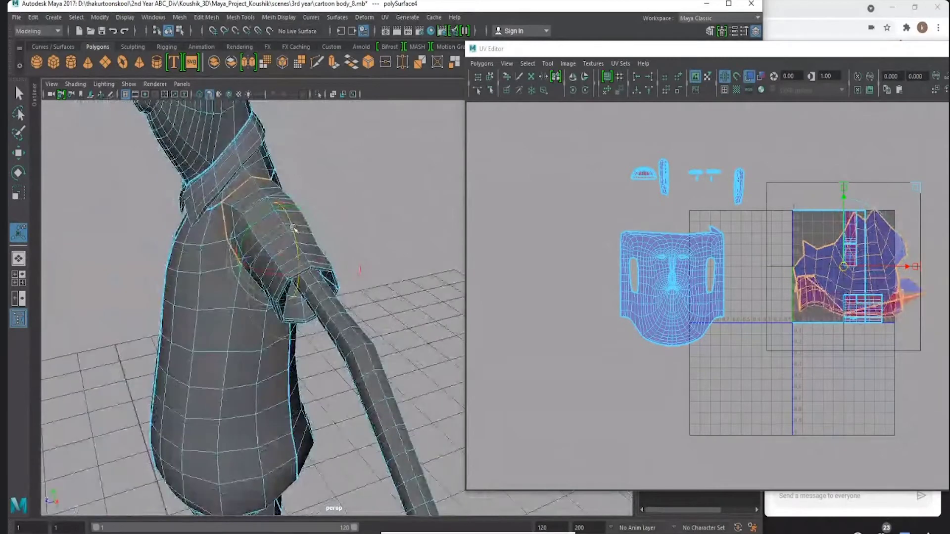
scroll(732, 292, "up", 1)
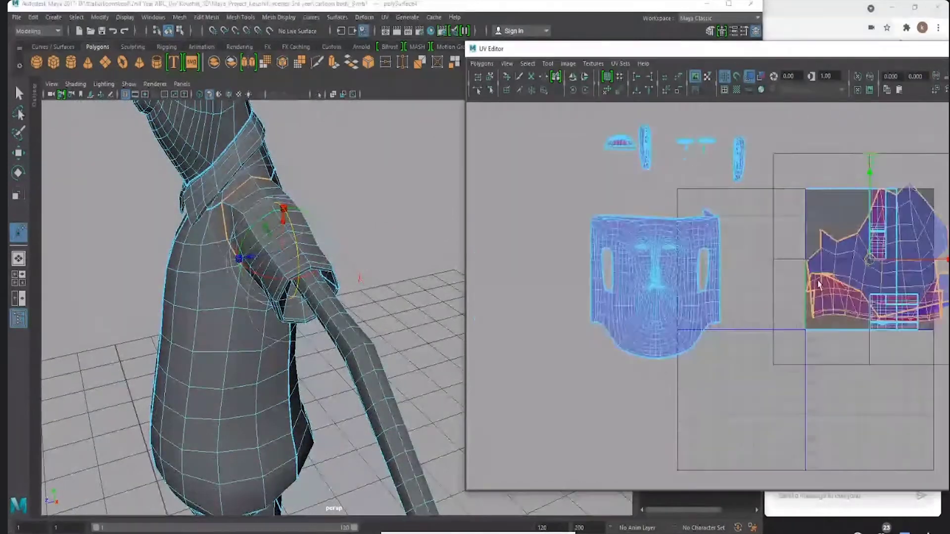
key("f")
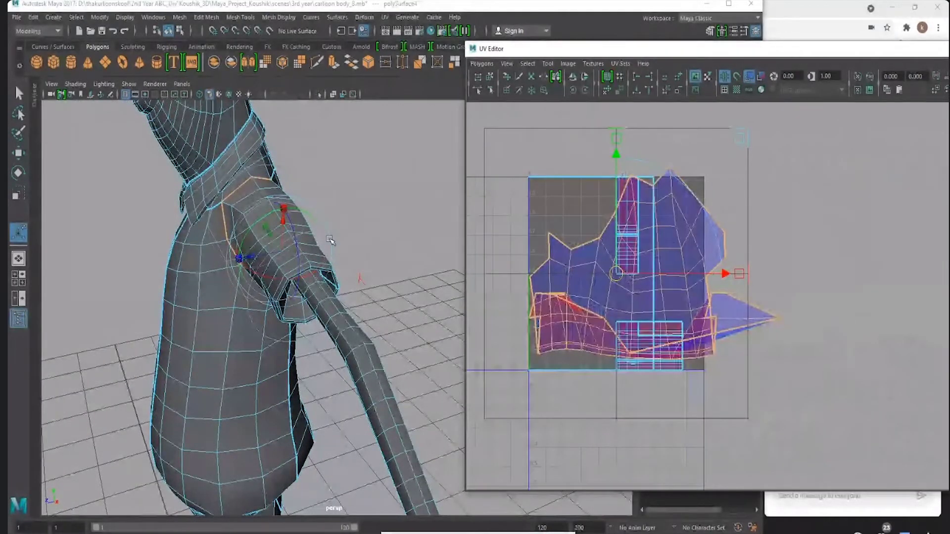
mouse_move(294, 230)
left_mouse_down()
mouse_move(309, 232)
mouse_move(283, 232)
mouse_move(317, 229)
mouse_move(287, 238)
mouse_move(307, 227)
left_mouse_up()
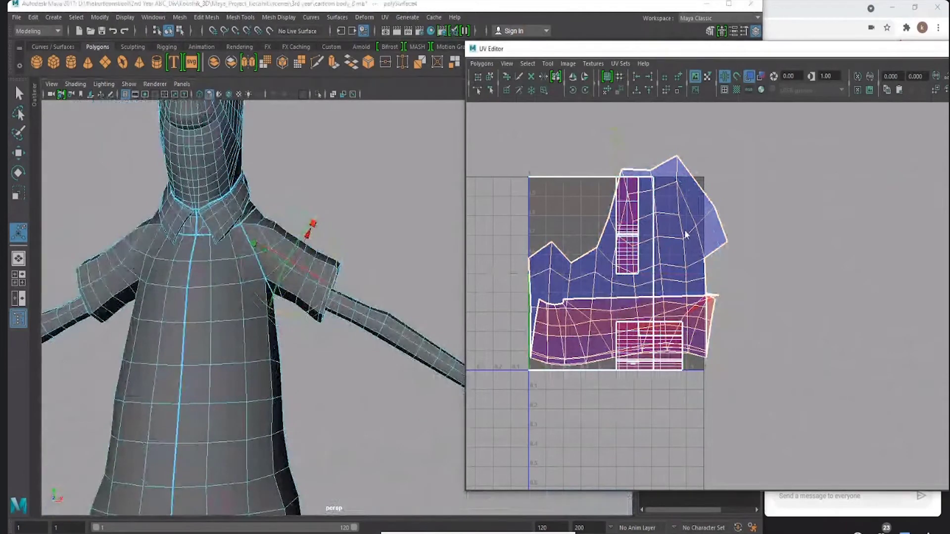
Move the projected sleeve UV shell right, off the 0–1 tile.
right_click_drag(686, 234, 678, 233)
key("w")
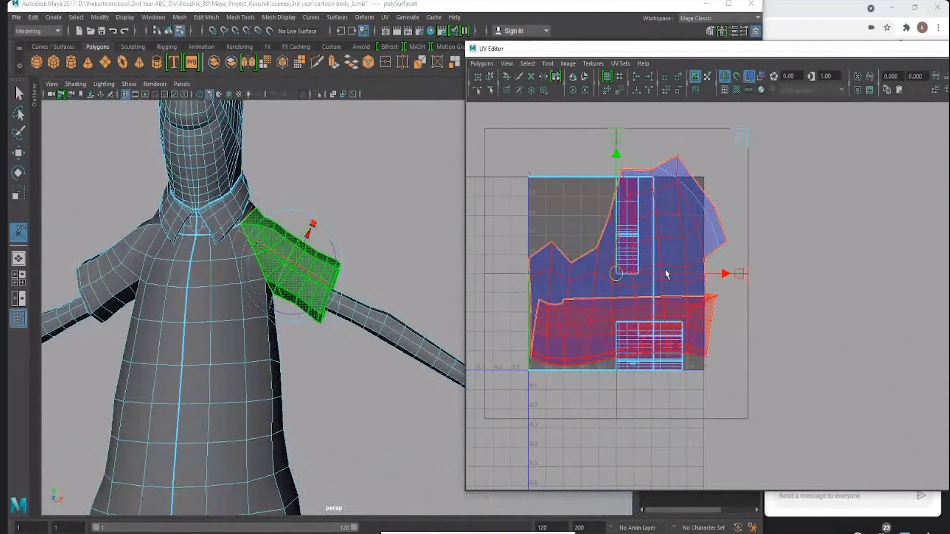
left_click_drag(666, 274, 774, 266)
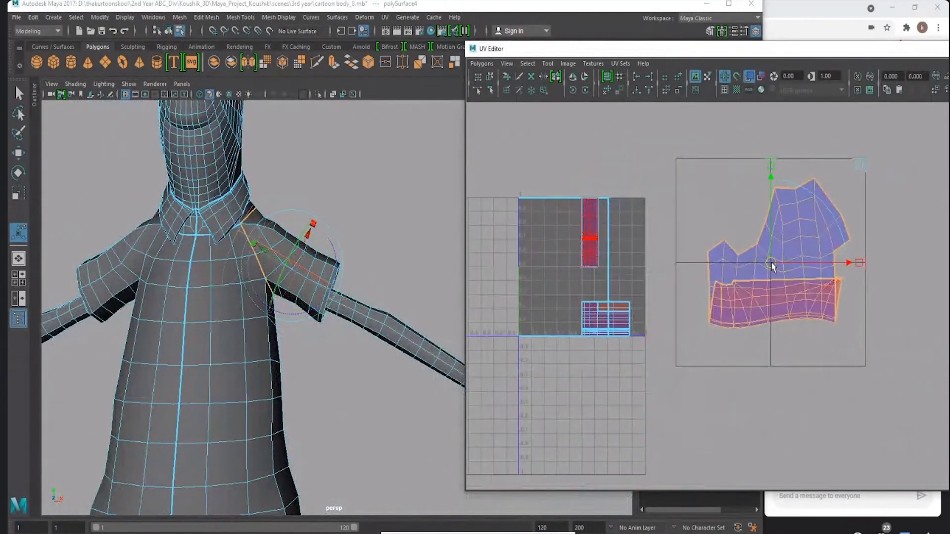
scroll(773, 266, "up", 3)
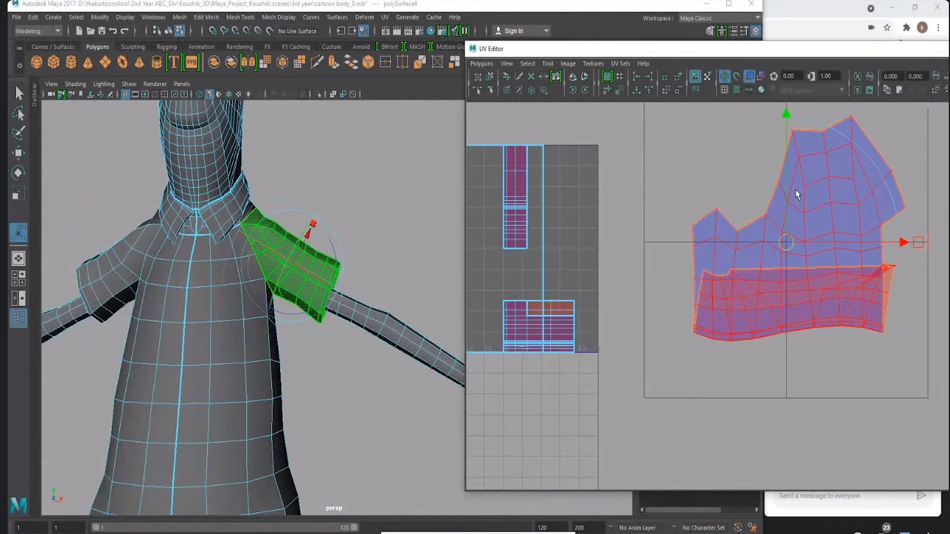
Marquee-select all the UVs of the sleeve shell.
right_click_drag(798, 193, 806, 185)
middle_click_drag(881, 172, 806, 186, "alt")
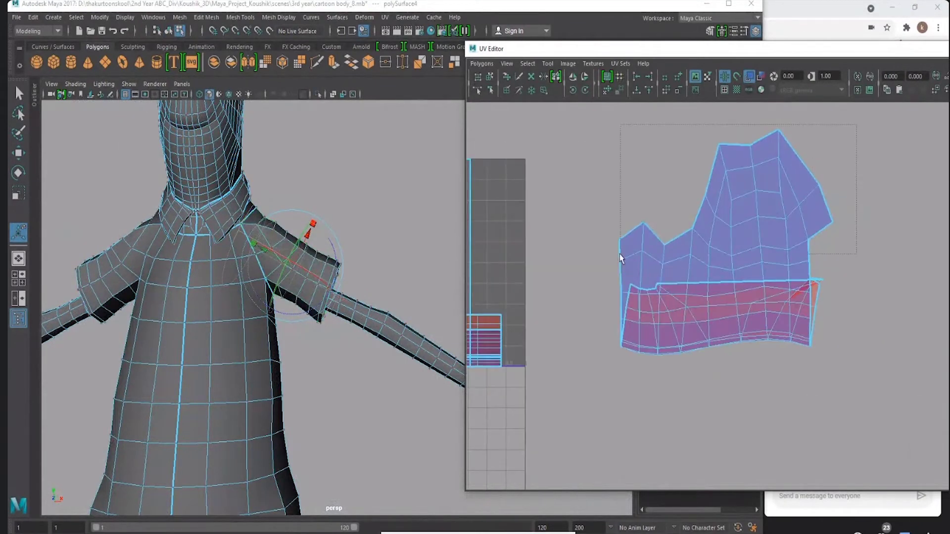
left_click_drag(807, 186, 606, 269)
left_click_drag(263, 304, 307, 245, "alt")
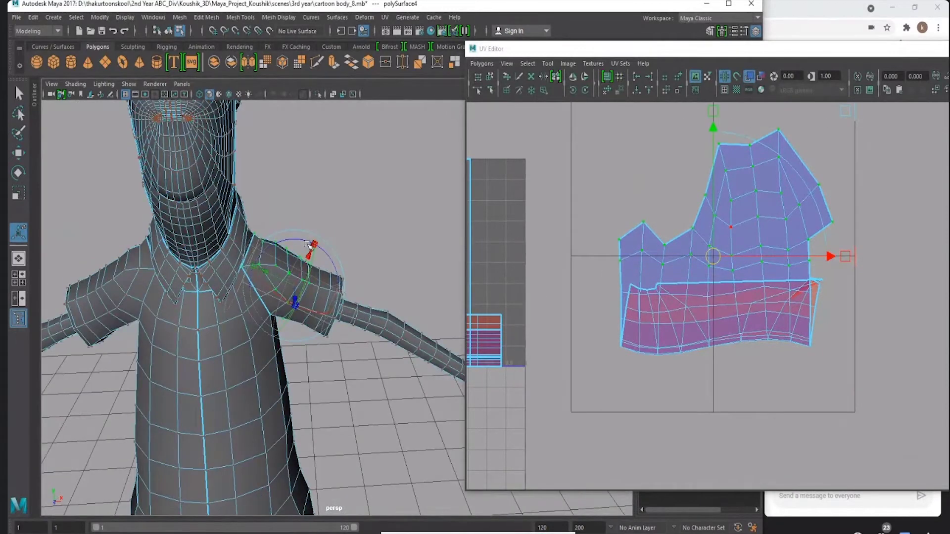
Orbit in on the shoulder opening and select a face inside it.
key("w")
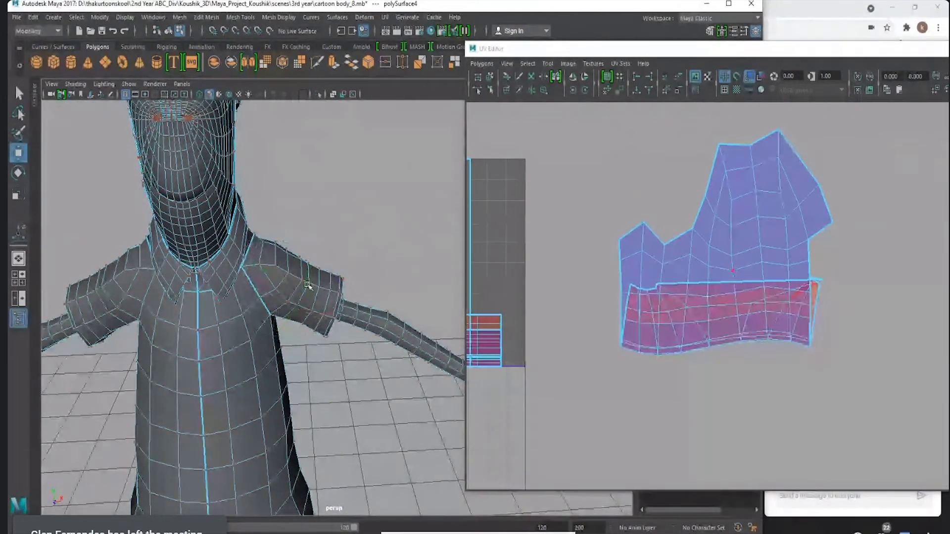
left_click_drag(308, 244, 287, 257, "alt")
right_click_drag(287, 257, 297, 251, "alt")
left_click(301, 229)
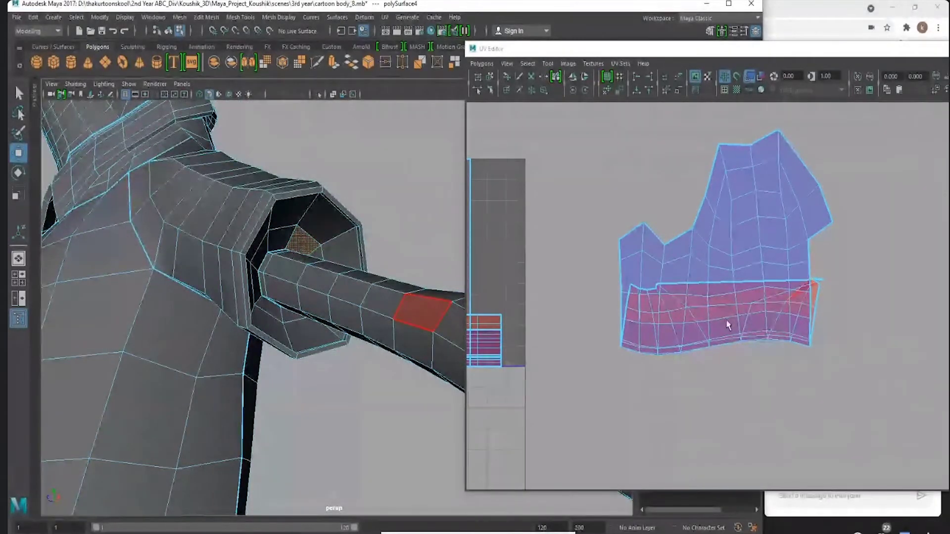
left_click_drag(266, 275, 233, 265, "alt")
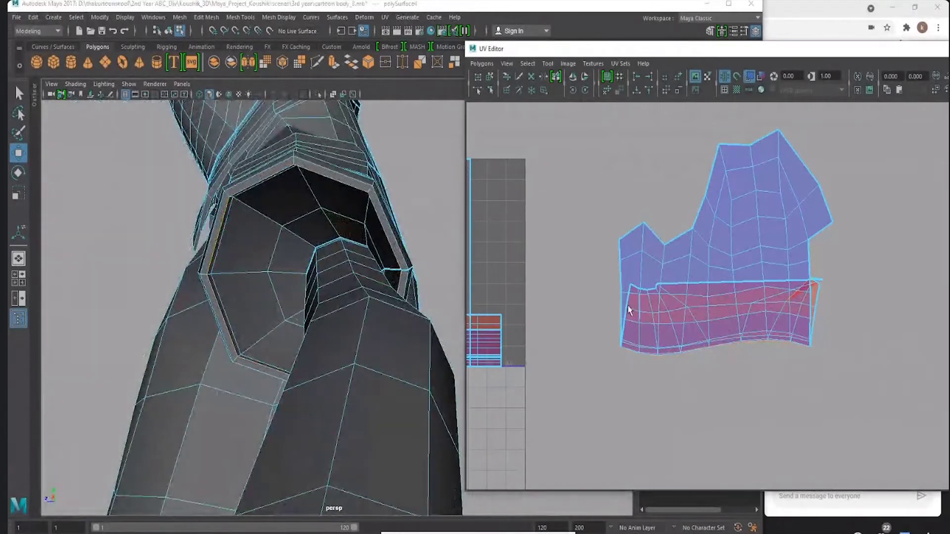
scroll(722, 333, "up", 2)
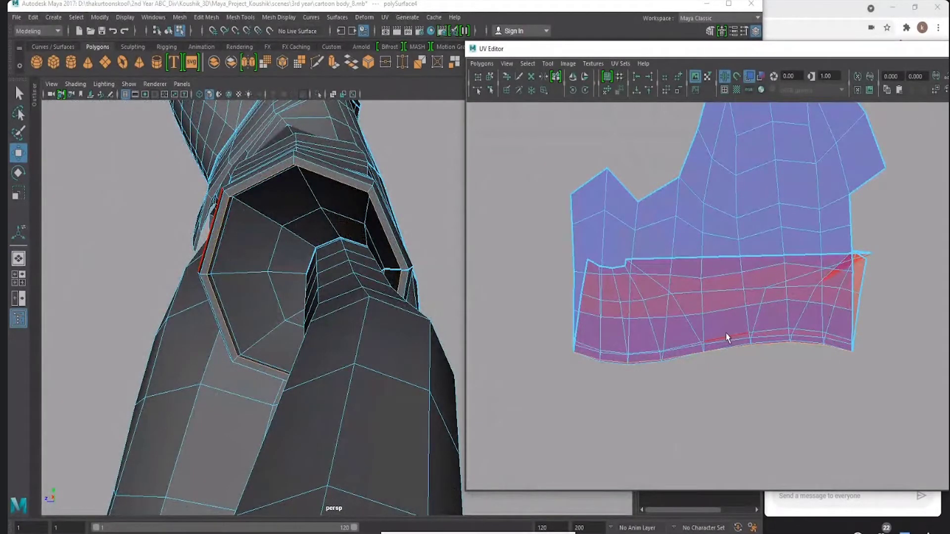
Cut the UVs along the sleeve opening's rim edge.
left_click(645, 358)
left_click(385, 18)
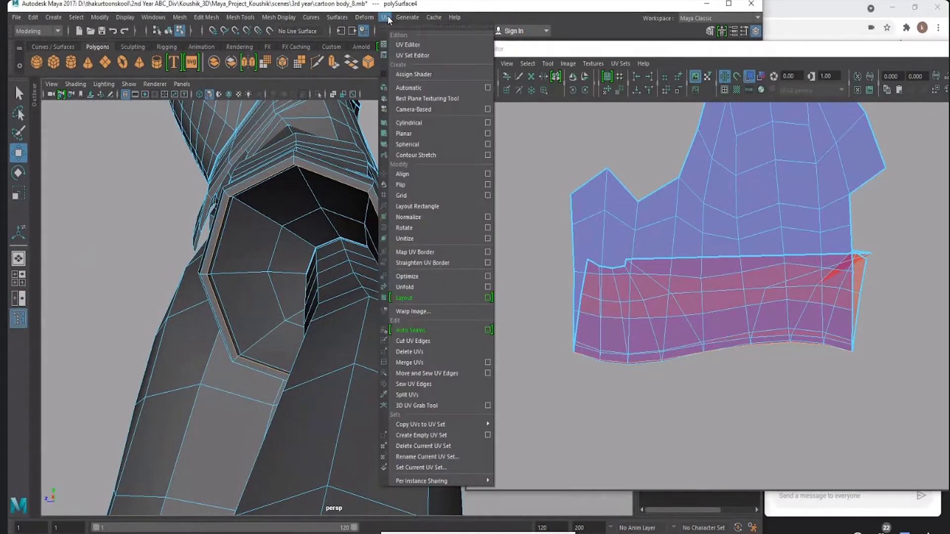
left_click(413, 341)
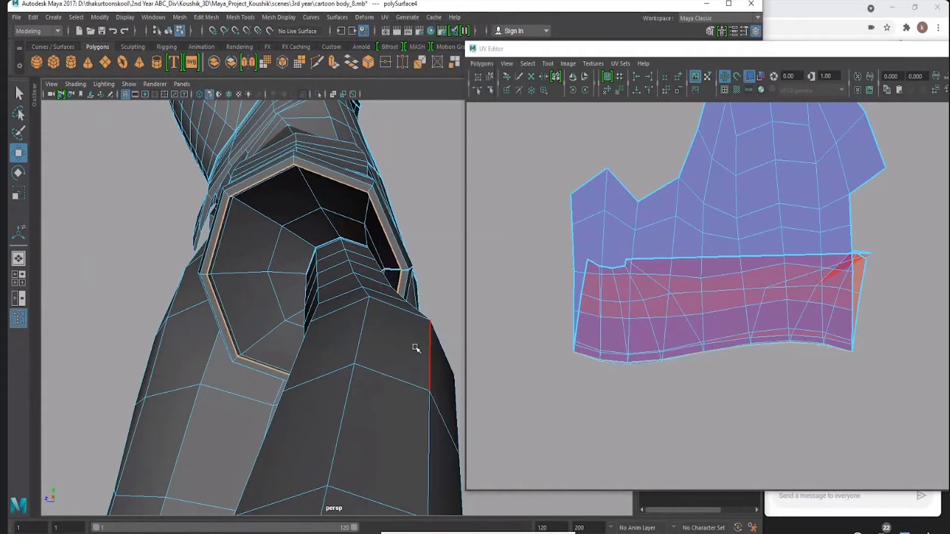
Move the inner cuff UV shell below the sleeve shell and check both in view.
right_click(653, 316)
left_click(670, 313)
scroll(670, 313, "down", 1)
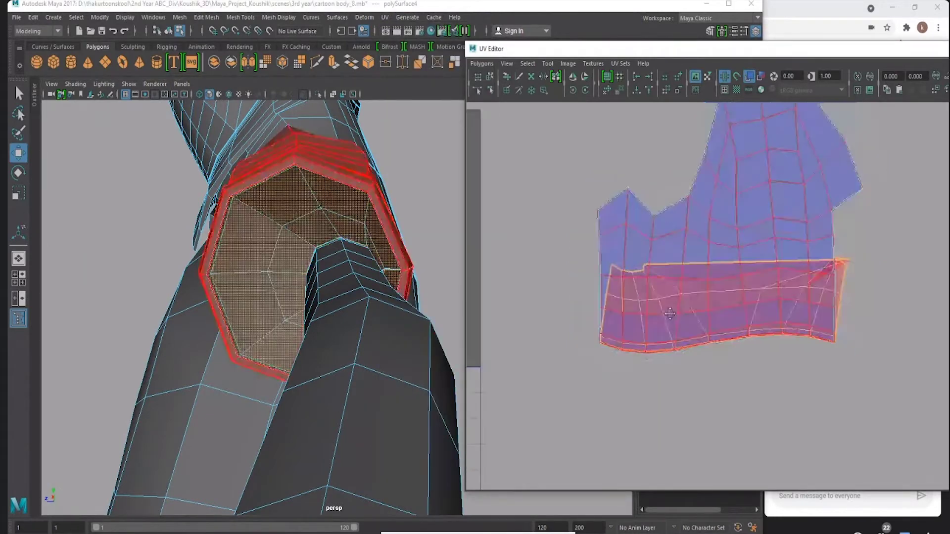
left_click_drag(657, 297, 763, 393)
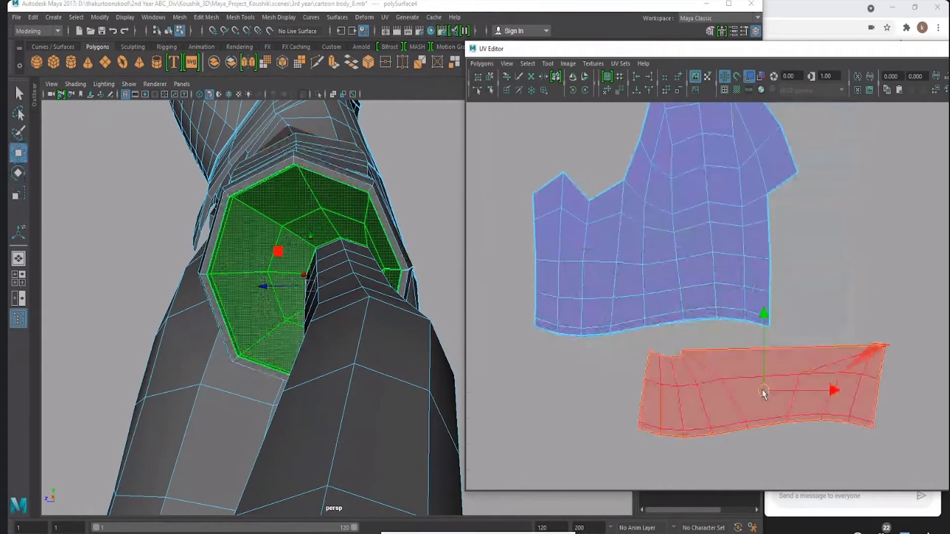
middle_click_drag(762, 393, 690, 312, "alt")
left_click_drag(690, 312, 693, 347)
left_click(841, 260)
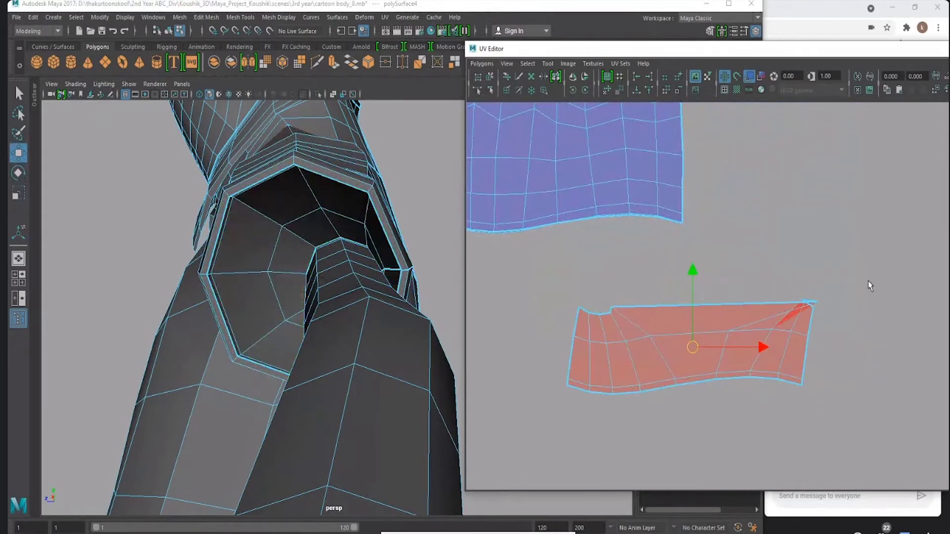
scroll(719, 301, "down", 2)
mouse_move(292, 250)
left_mouse_down("alt")
mouse_move(303, 262)
mouse_move(333, 255)
mouse_move(304, 246)
mouse_move(342, 289)
left_mouse_up("alt")
mouse_move(748, 311)
middle_mouse_down("alt")
mouse_move(699, 309)
mouse_move(688, 297)
middle_mouse_up("alt")
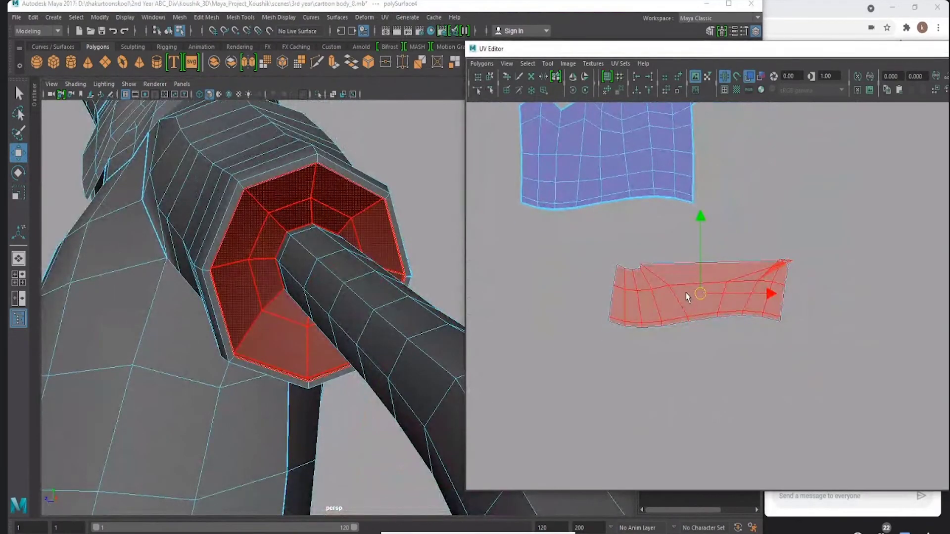
Activate the Unfold UV Tool from the UV Editor's Tool menu.
left_click(478, 64)
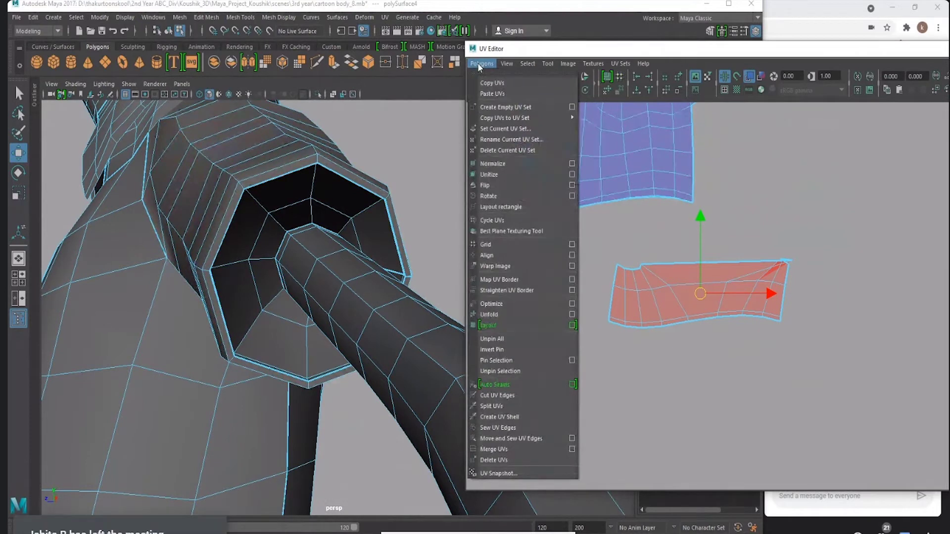
left_click(491, 316)
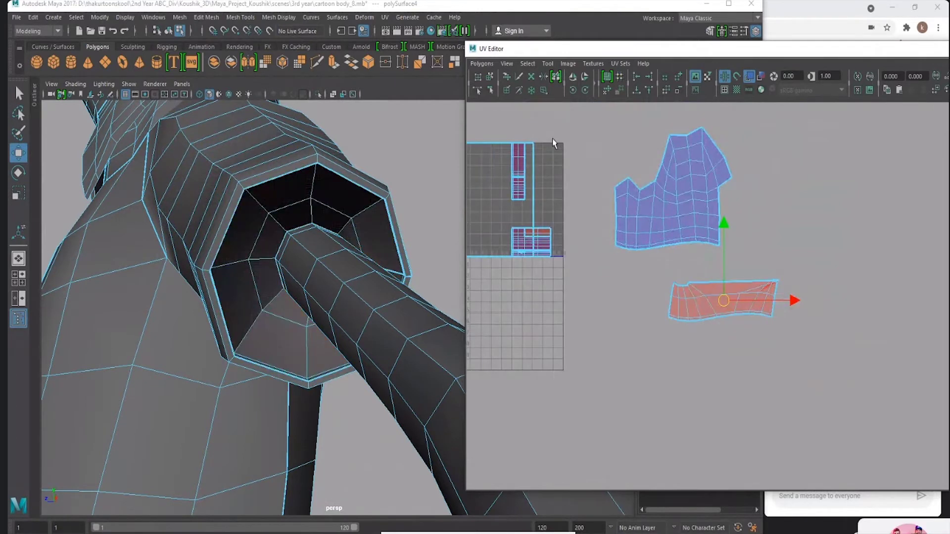
left_click(567, 64)
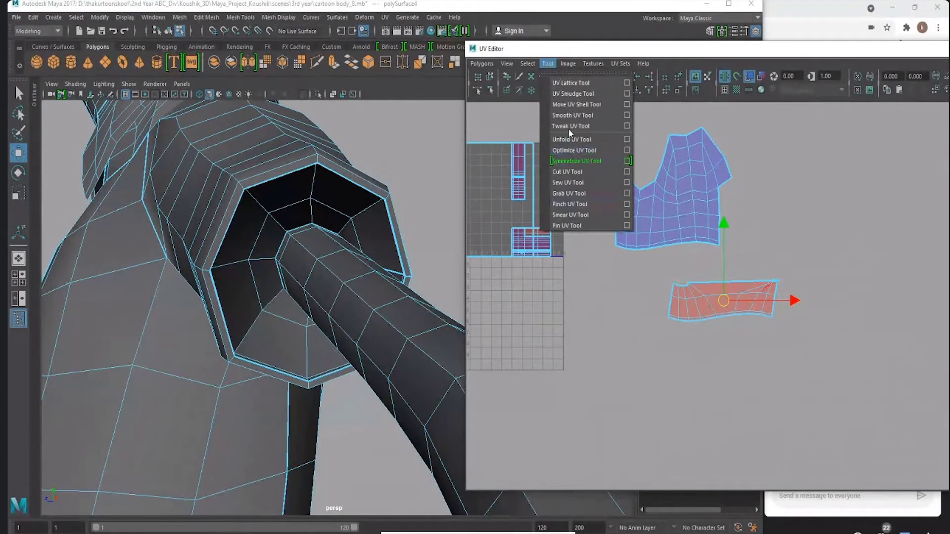
left_click(569, 151)
left_click(689, 303)
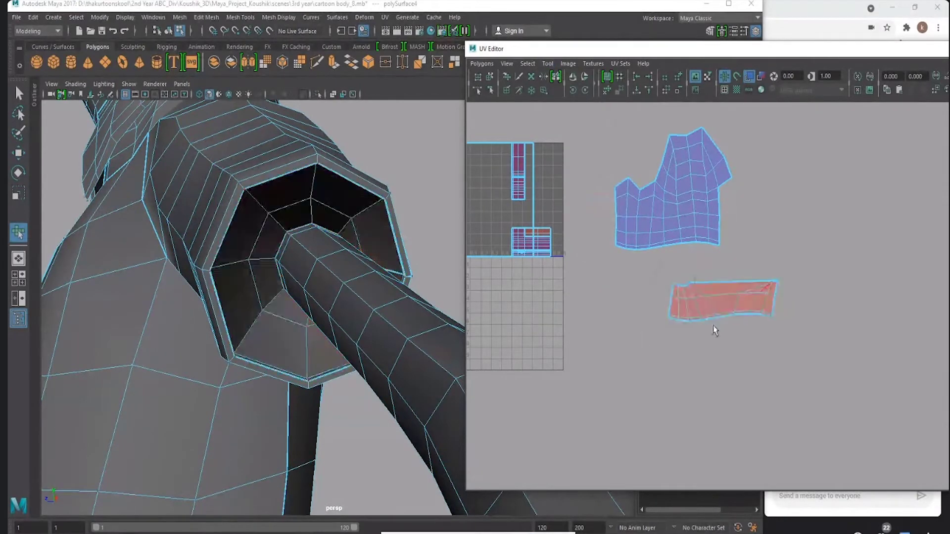
Brush-unfold and relax the red armhole shell into an even, flat arc below the upper shell.
left_click(528, 65)
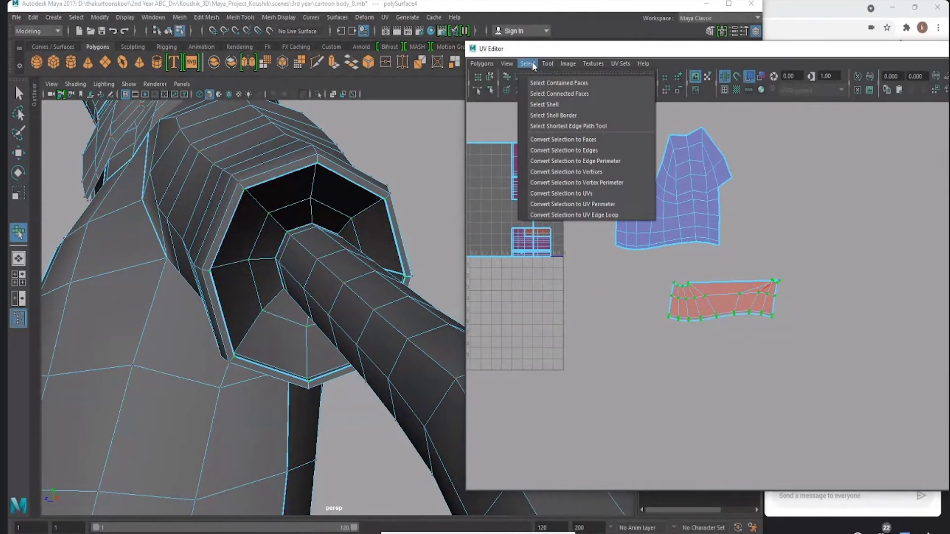
left_click(570, 115)
left_click_drag(658, 343, 878, 333)
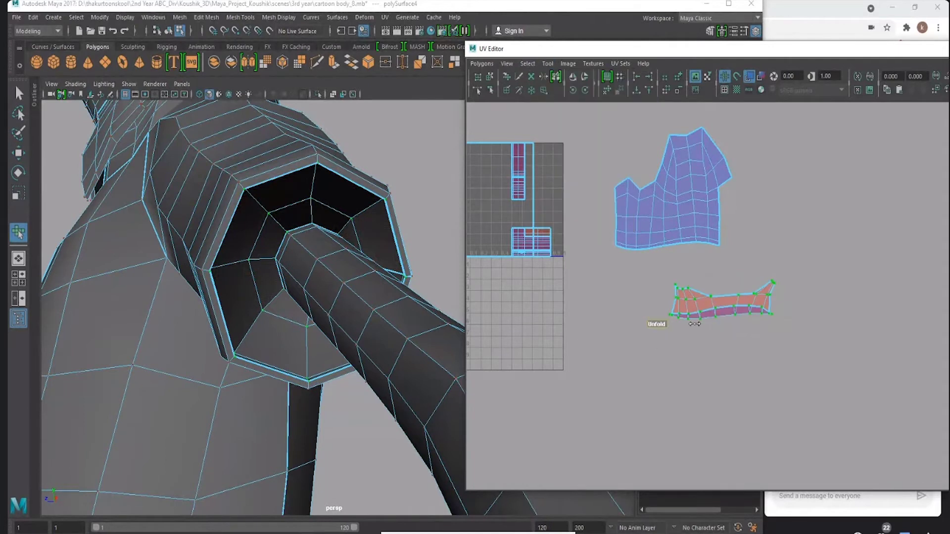
mouse_move(656, 329)
left_mouse_down()
mouse_move(839, 342)
mouse_move(732, 340)
left_mouse_up()
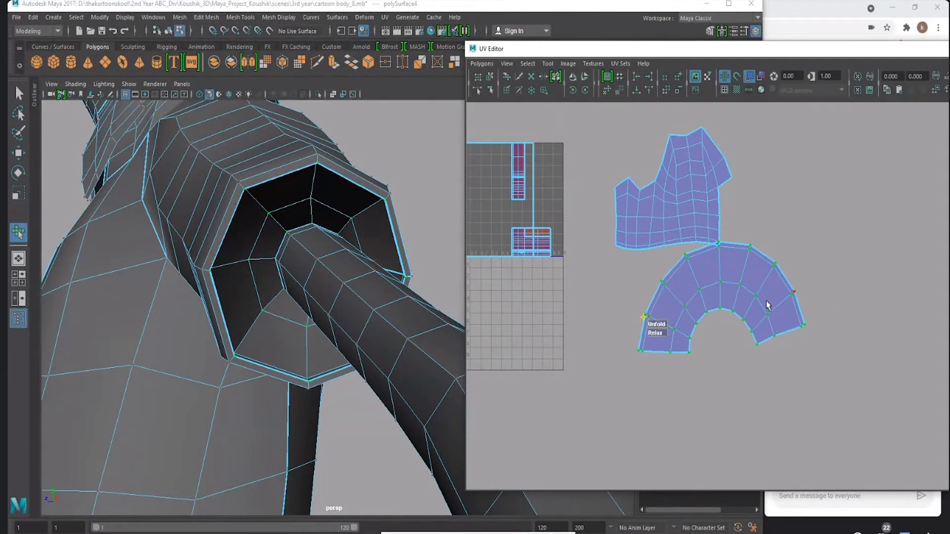
scroll(648, 332, "up", 3)
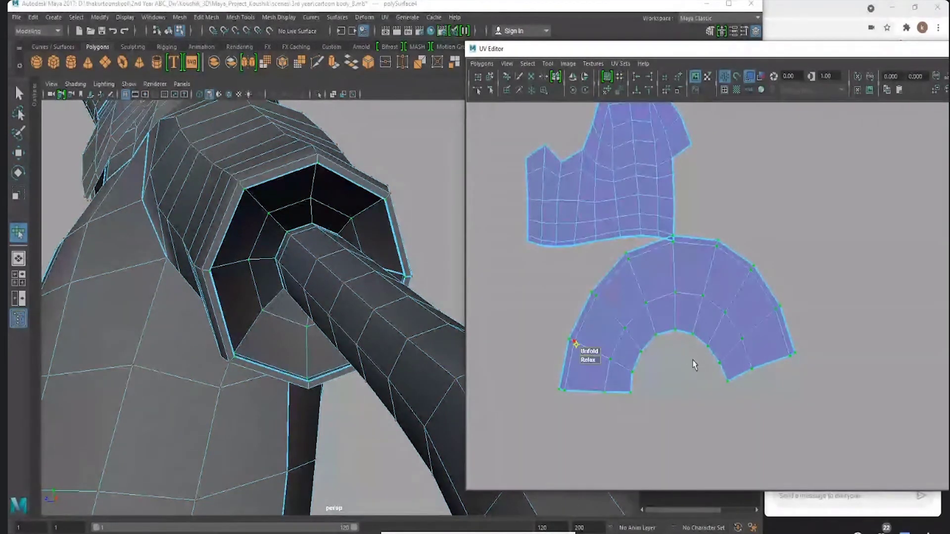
left_click_drag(626, 375, 662, 343)
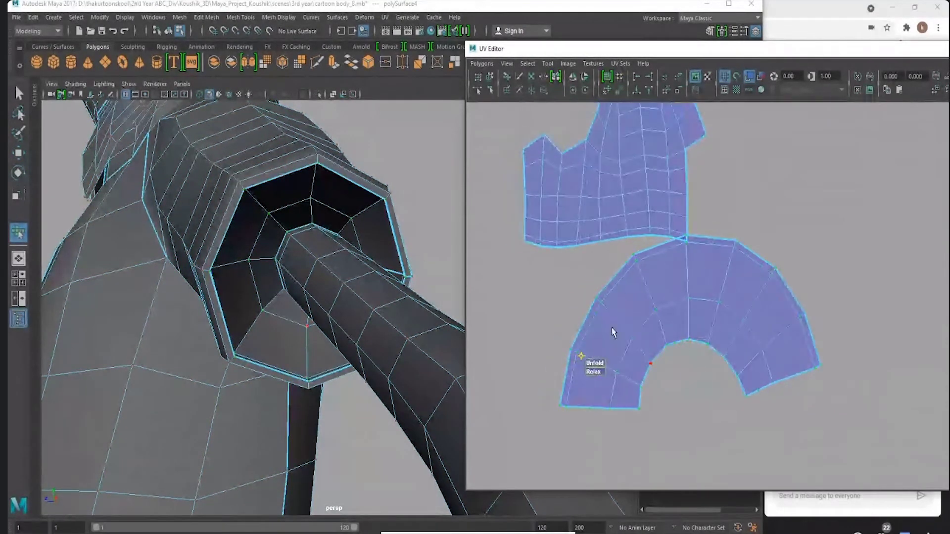
scroll(665, 309, "up", 2)
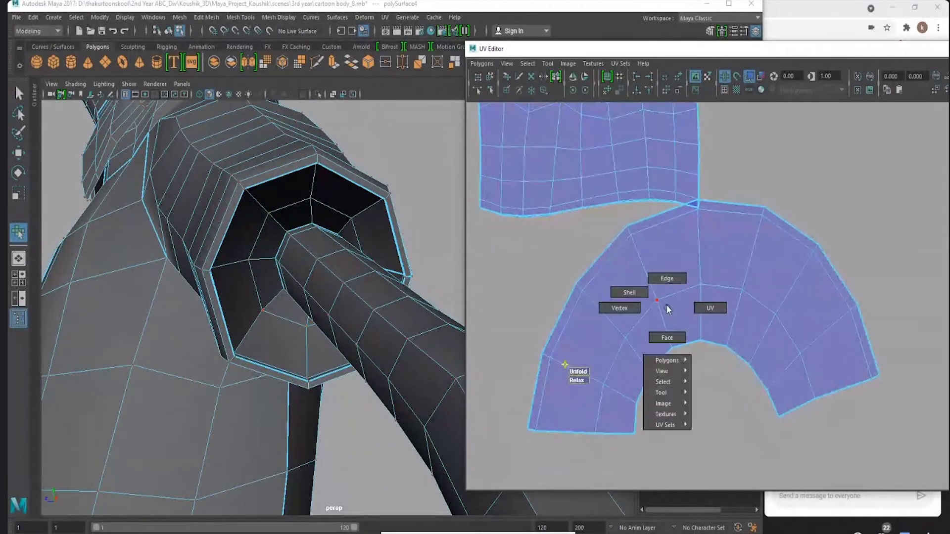
right_click_drag(666, 307, 617, 286)
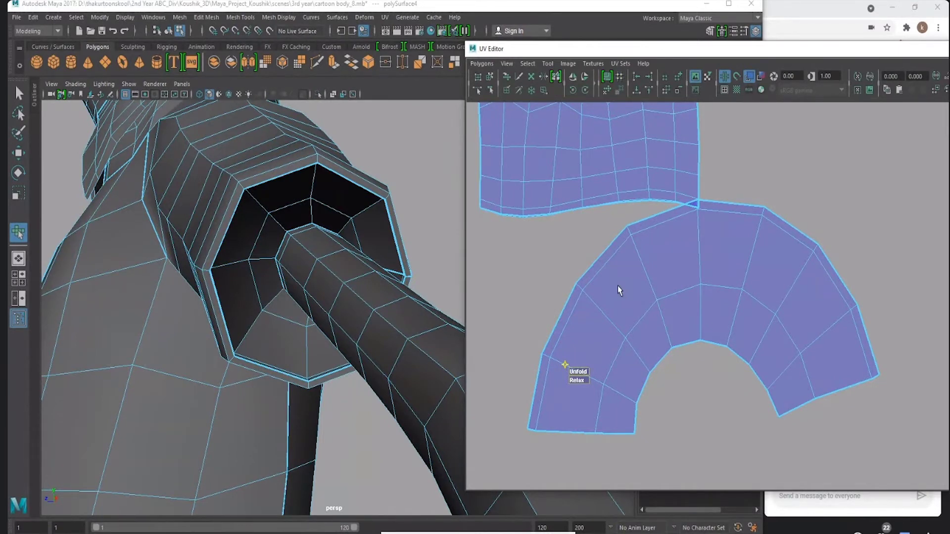
left_click(618, 286)
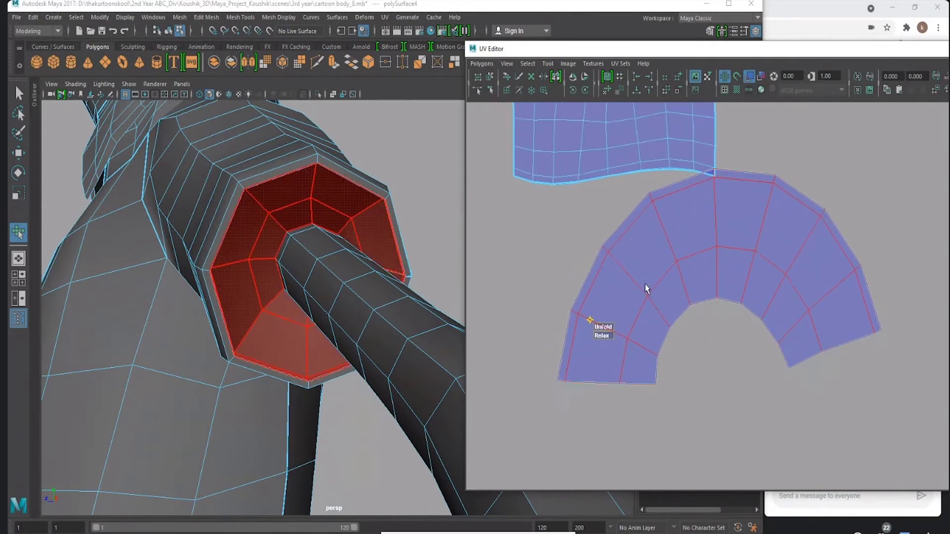
right_click(687, 298)
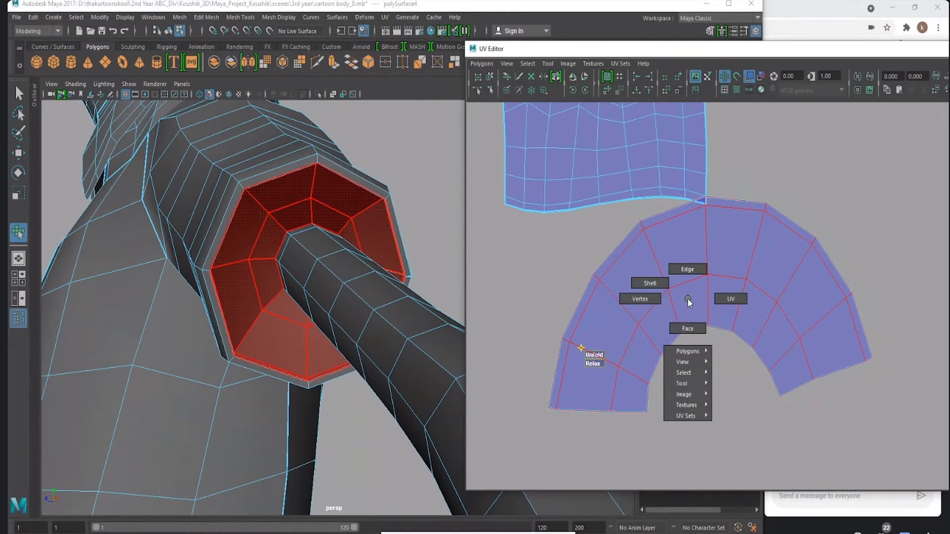
left_click(687, 270)
key("w")
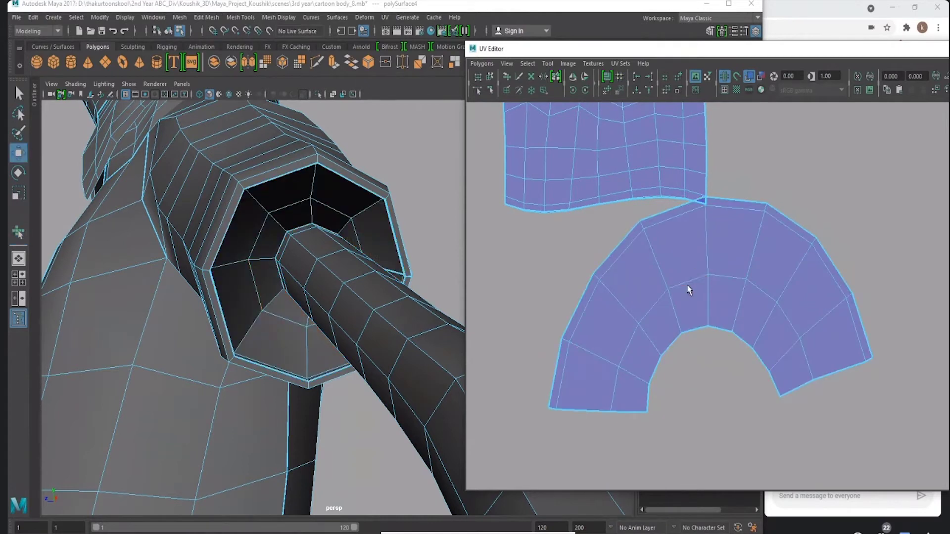
key("e")
key("w")
scroll(599, 270, "up", 5)
left_click(671, 340)
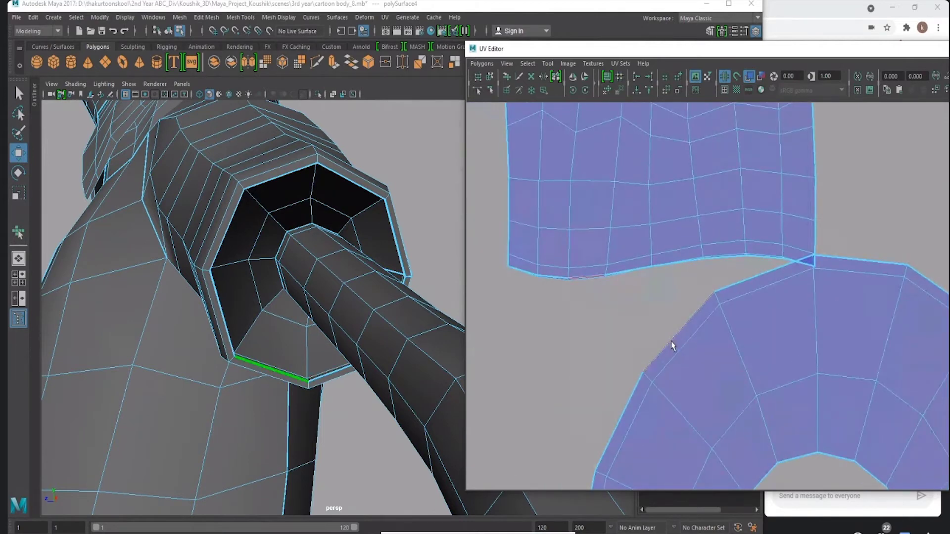
scroll(619, 300, "up", 2)
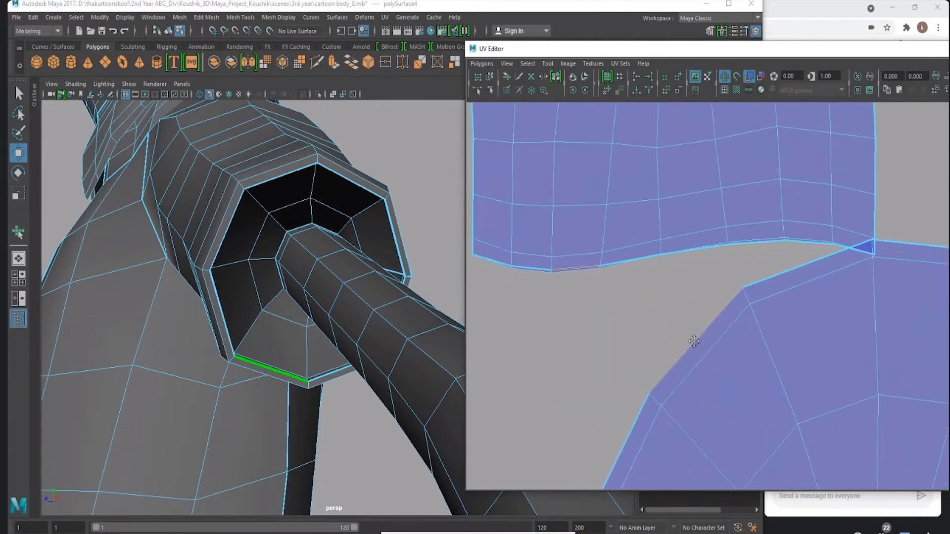
left_click(573, 271)
left_click(600, 314)
scroll(683, 297, "down", 3)
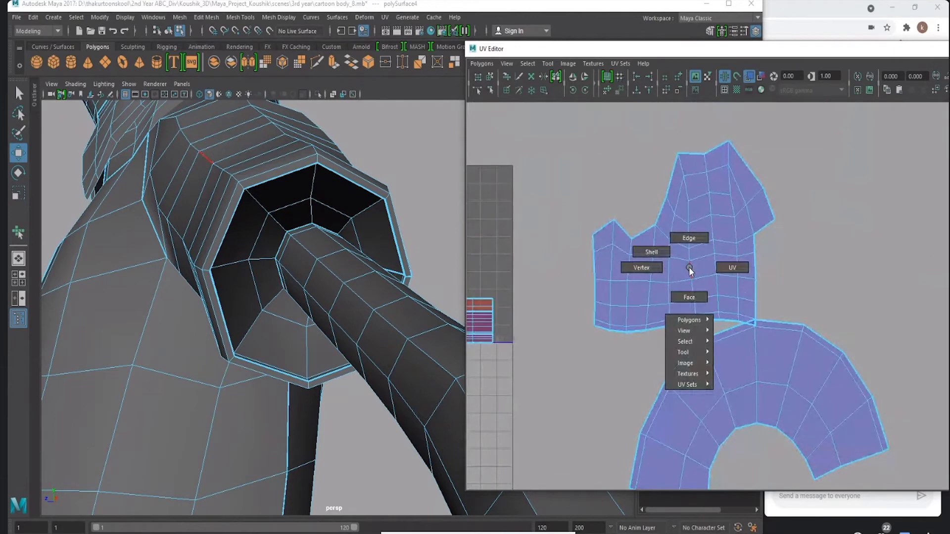
Select the upper UV shell and convert the selection to its UV points.
right_click_drag(690, 269, 731, 267)
left_click(691, 255)
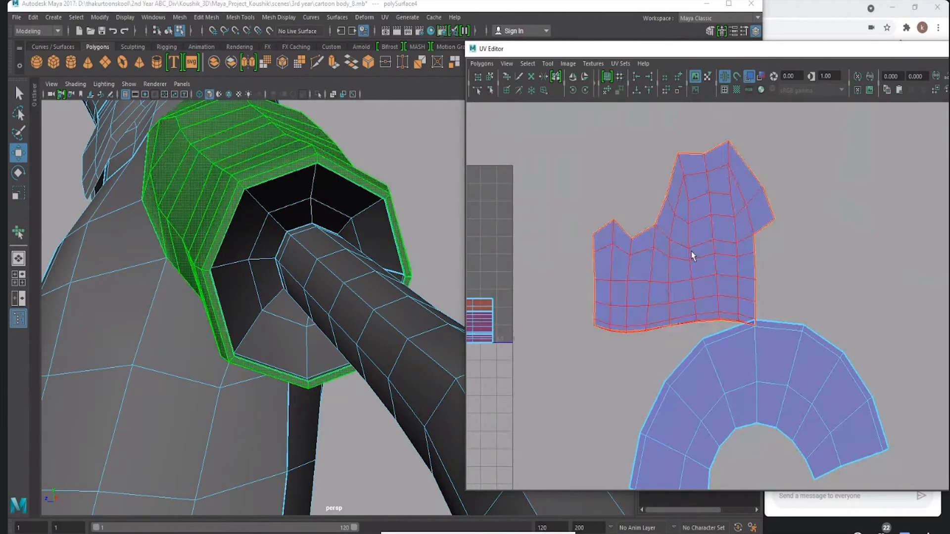
key("w")
scroll(683, 242, "down", 2)
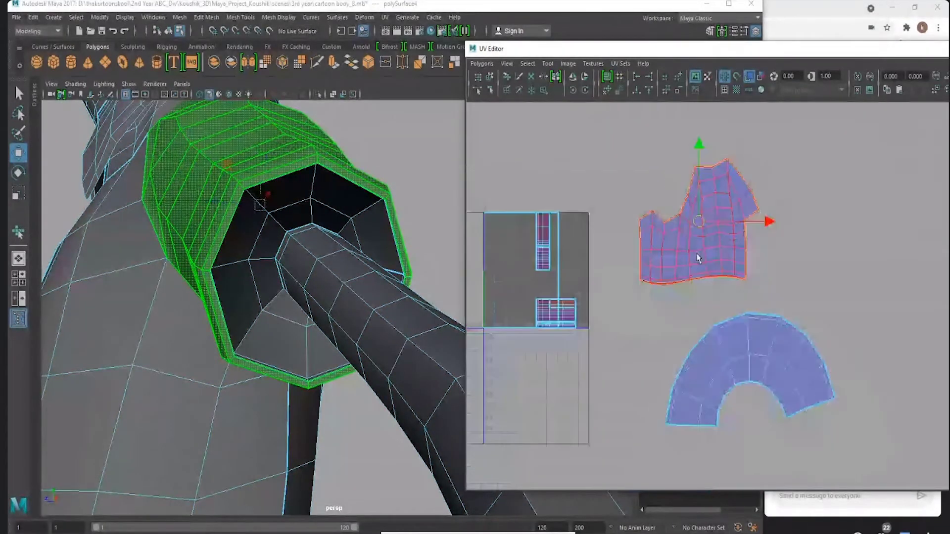
right_click_drag(691, 229, 745, 196)
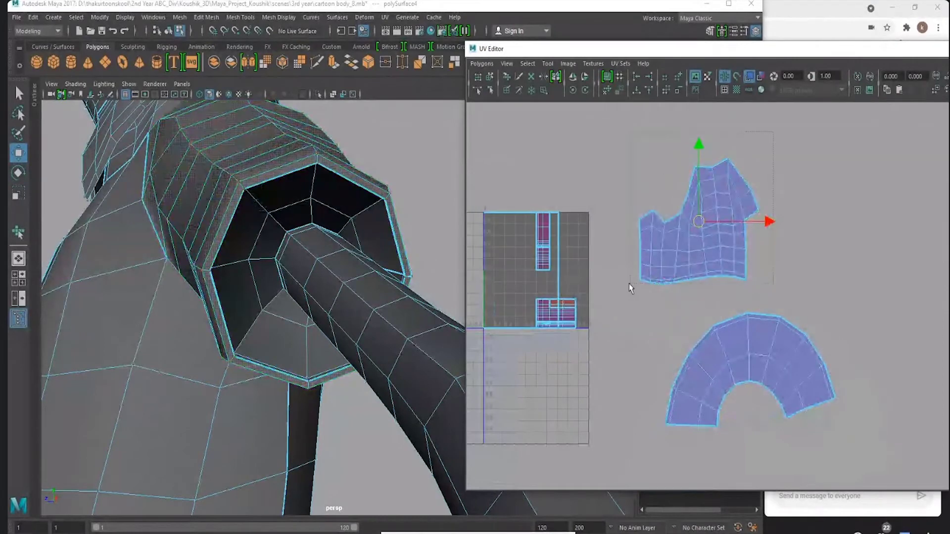
left_click(669, 260)
Unfold and relax the upper shell with the Unfold UV Tool into a wider strip.
left_click(568, 63)
mouse_move(547, 63)
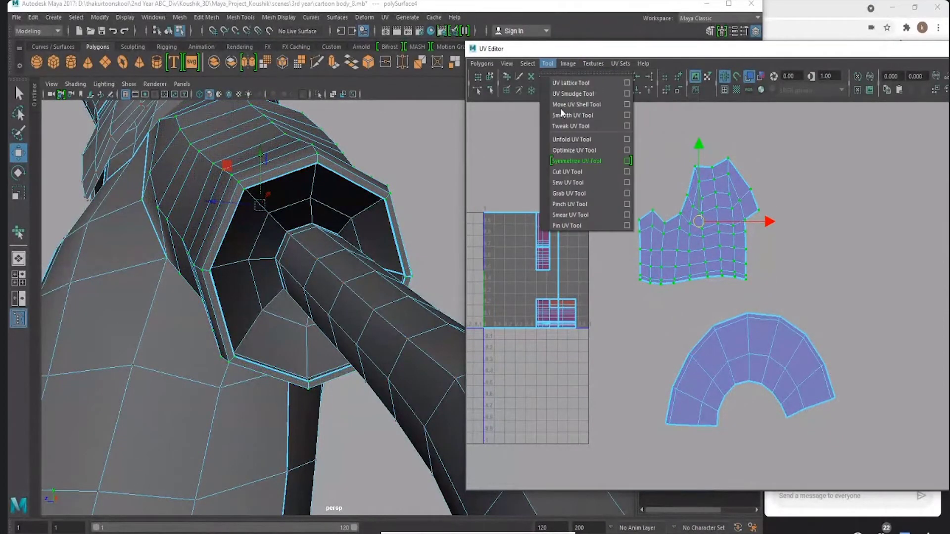
left_click(568, 139)
left_click_drag(626, 289, 724, 280)
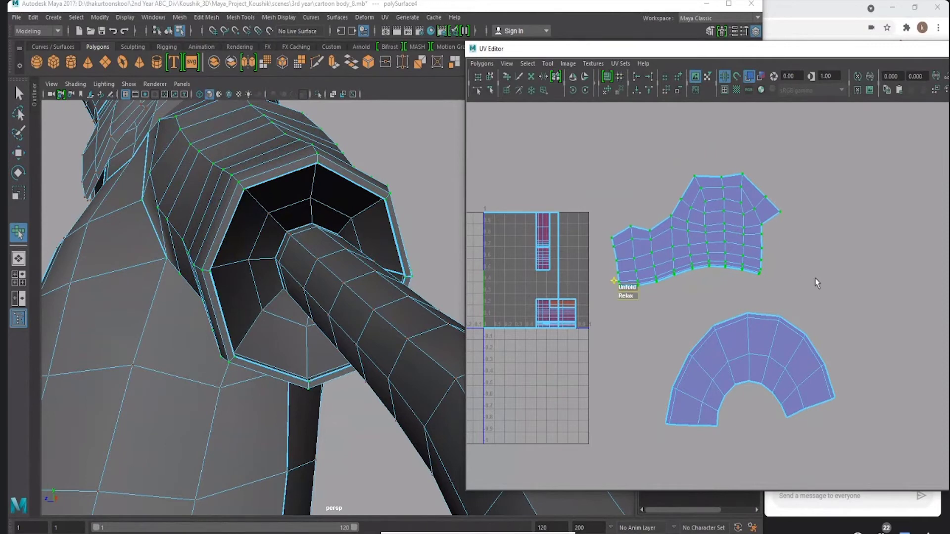
left_click_drag(614, 281, 853, 279)
scroll(714, 291, "up", 3)
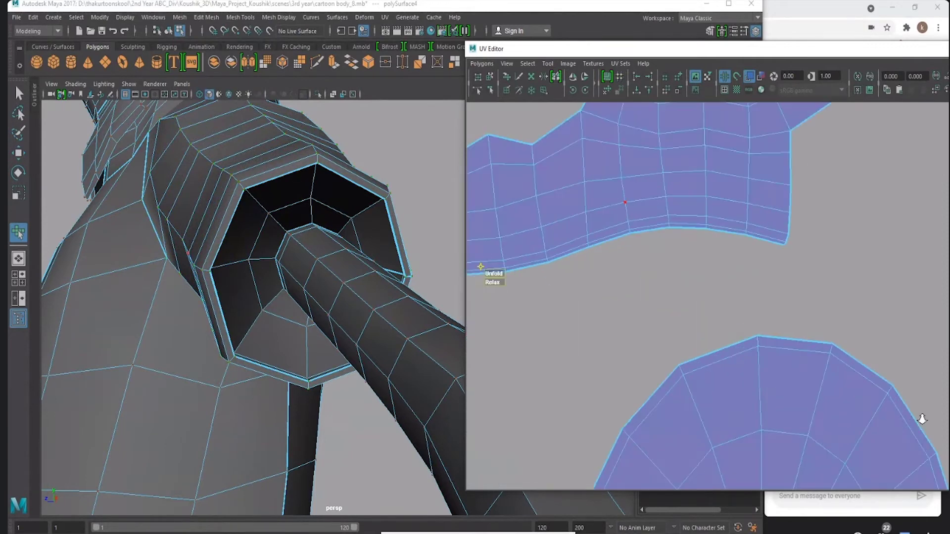
scroll(660, 297, "down", 1)
scroll(648, 292, "up", 1)
scroll(618, 336, "up", 3)
scroll(600, 367, "up", 2)
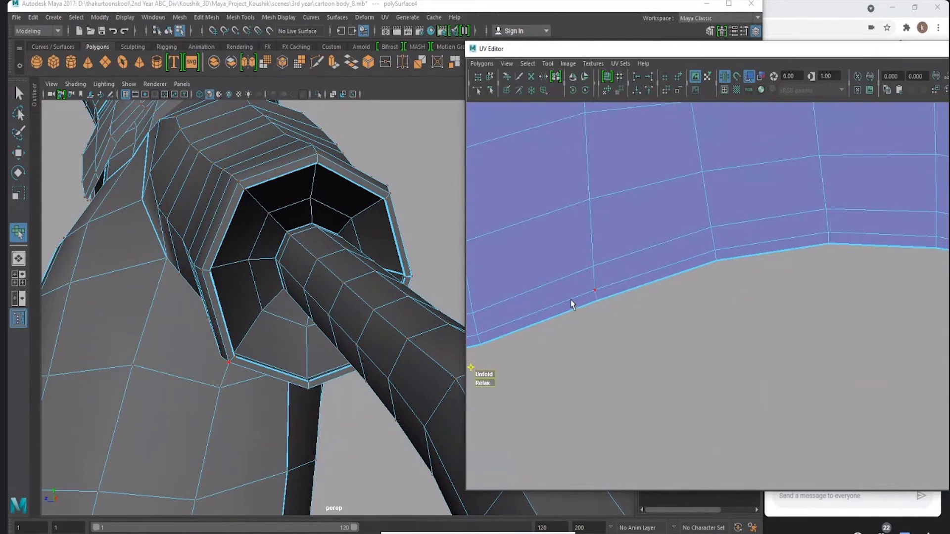
scroll(573, 304, "down", 5)
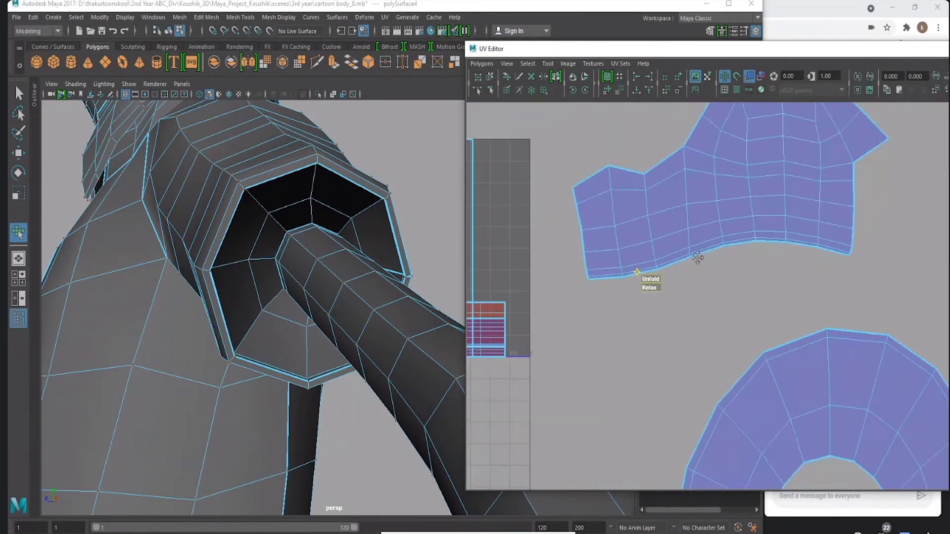
middle_click_drag(697, 257, 726, 218, "alt")
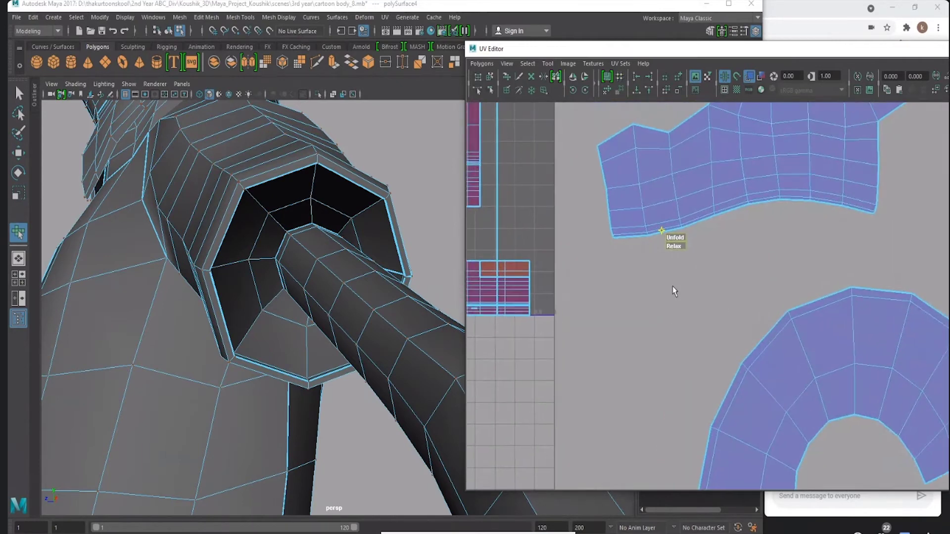
middle_click_drag(673, 286, 663, 268, "alt")
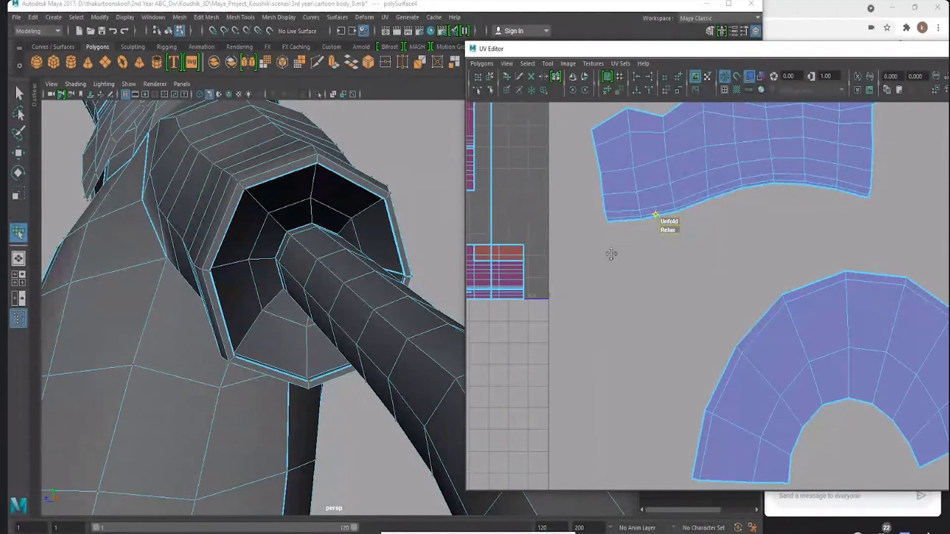
middle_click_drag(610, 255, 630, 265, "alt")
key("w")
mouse_move(608, 232)
right_mouse_down("alt")
mouse_move(670, 258)
mouse_move(642, 251)
right_mouse_up("alt")
scroll(671, 257, "up", 2)
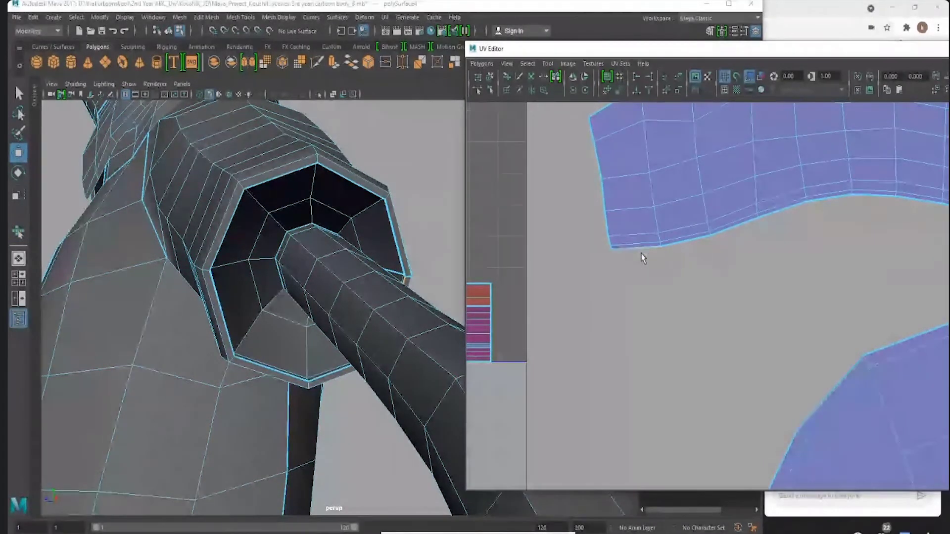
mouse_move(376, 276)
left_mouse_down("alt")
mouse_move(312, 270)
mouse_move(363, 297)
left_mouse_up("alt")
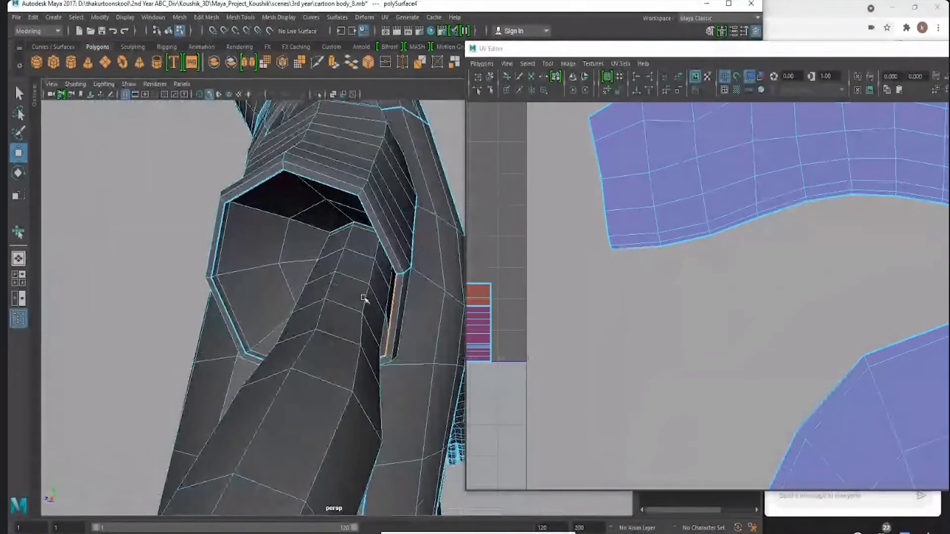
Move and sew the lower shell onto the upper shell along the arm-opening edge.
left_click(393, 307)
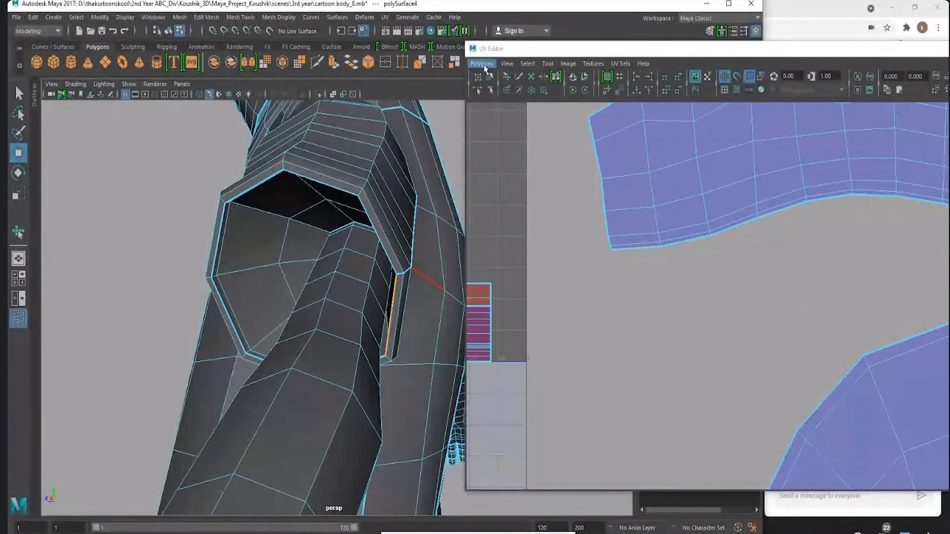
left_click(481, 63)
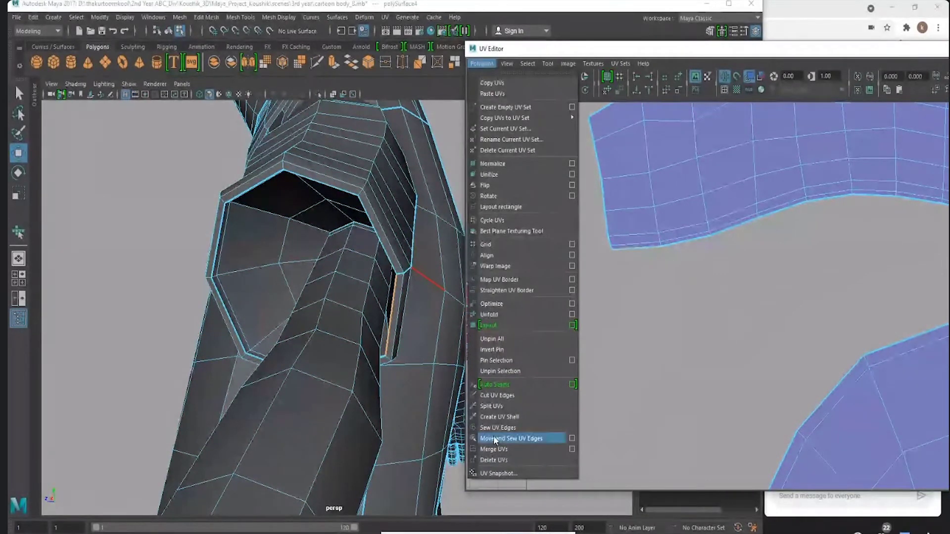
left_click(524, 440)
middle_click_drag(650, 245, 574, 239, "alt")
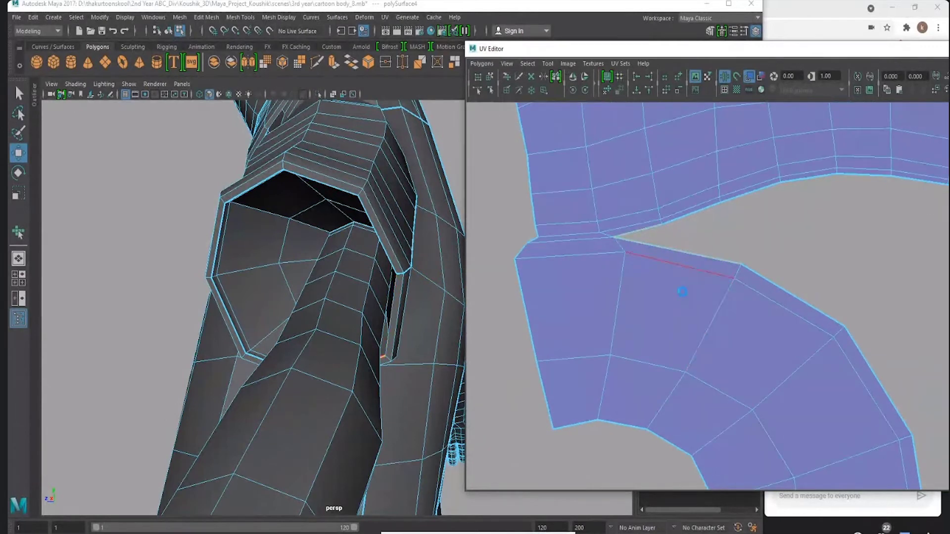
Sew the remaining seam edges, including the diagonal, top and right border edges.
left_click(691, 252, "ctrl")
left_click(714, 225, "ctrl")
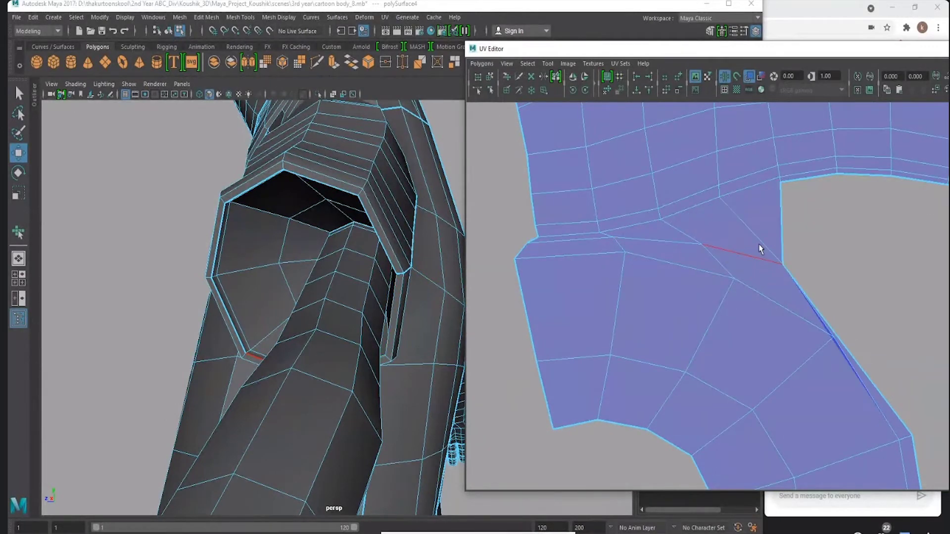
middle_click_drag(759, 250, 611, 254, "alt")
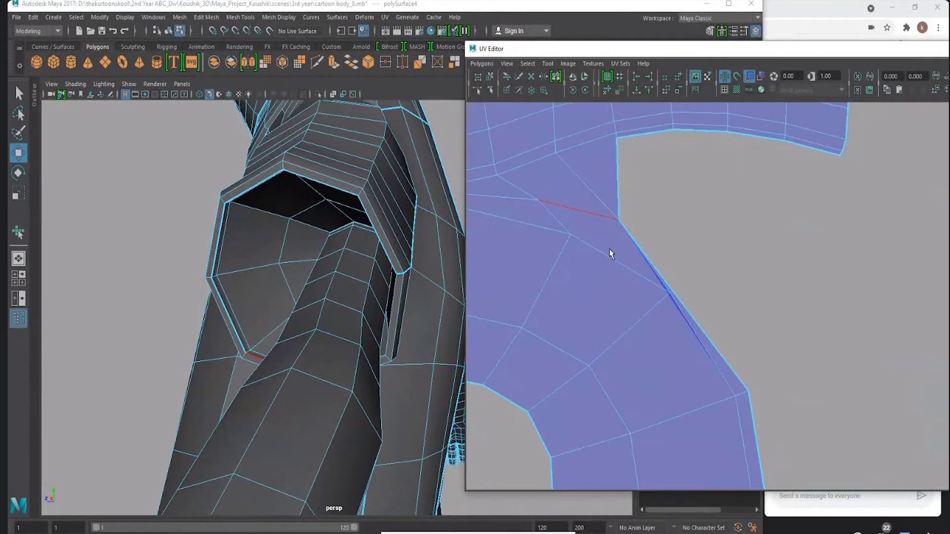
left_click(692, 319, "ctrl")
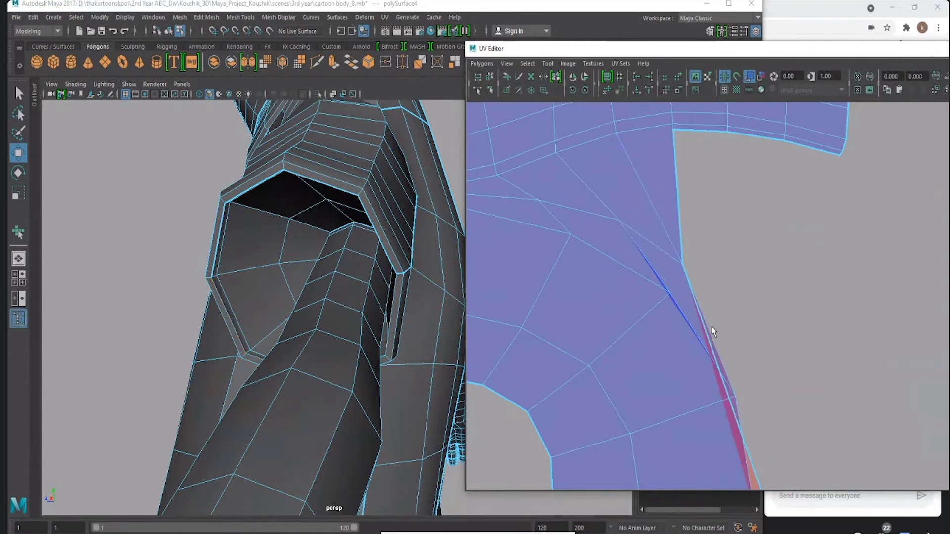
left_click(695, 137, "ctrl")
left_click(798, 151, "ctrl")
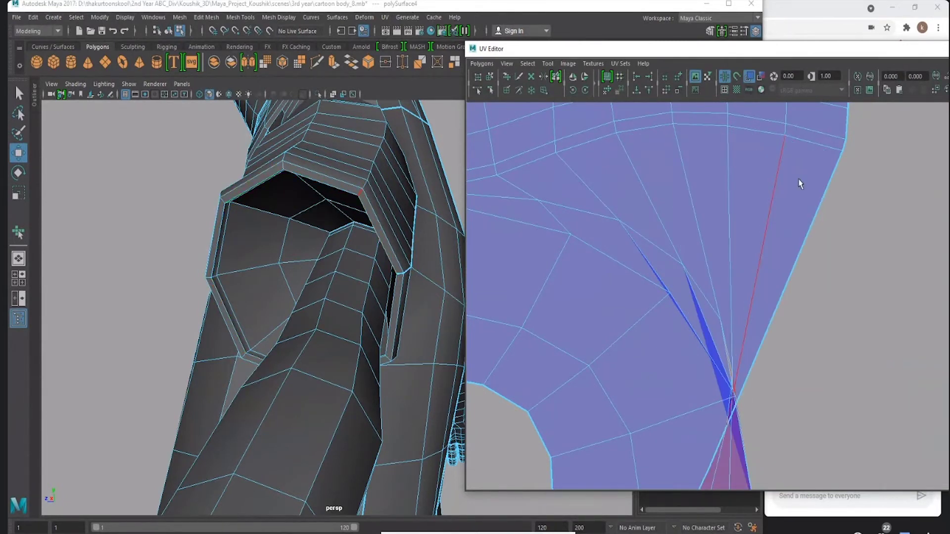
scroll(619, 228, "down", 5)
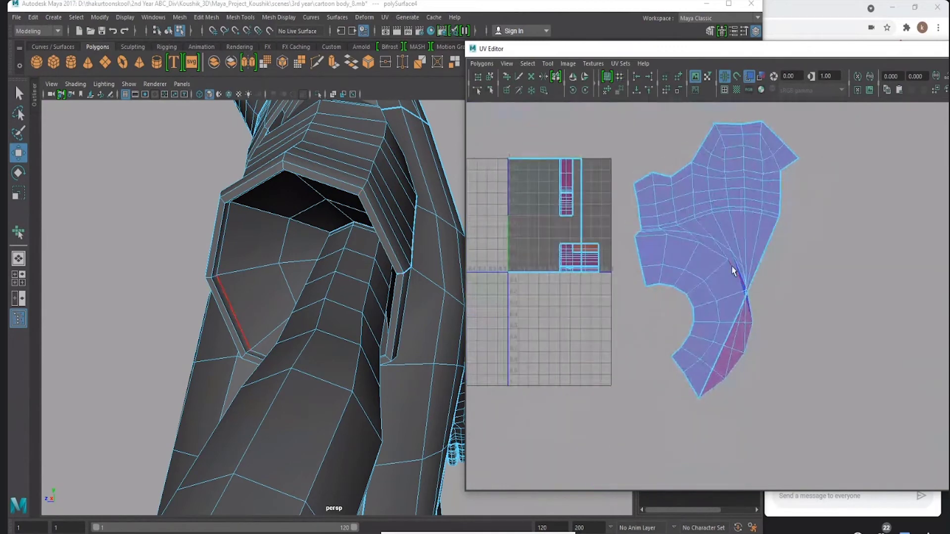
Select all UVs of the sewn shell and brush-unfold them into an even grid.
scroll(692, 237, "up", 1)
right_click_drag(668, 216, 720, 216)
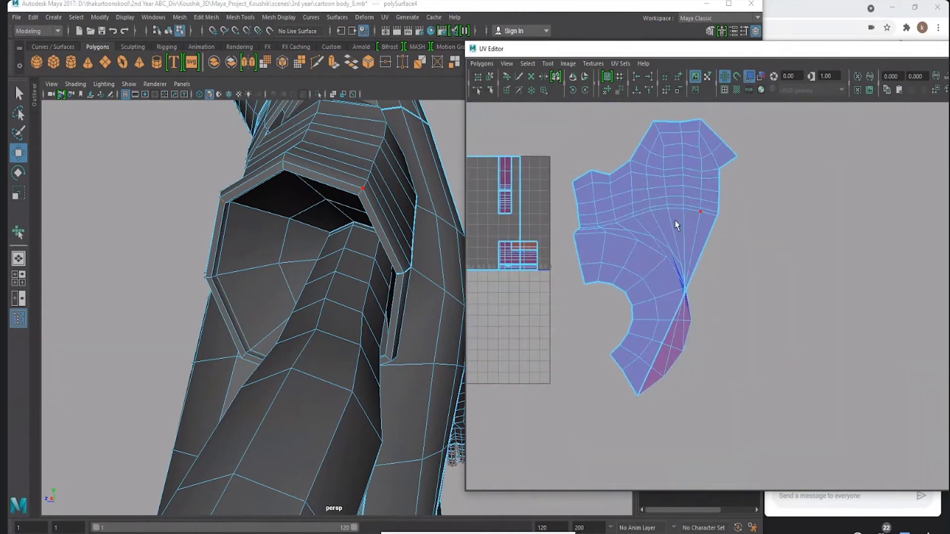
key("f")
middle_click_drag(691, 319, 663, 294, "alt")
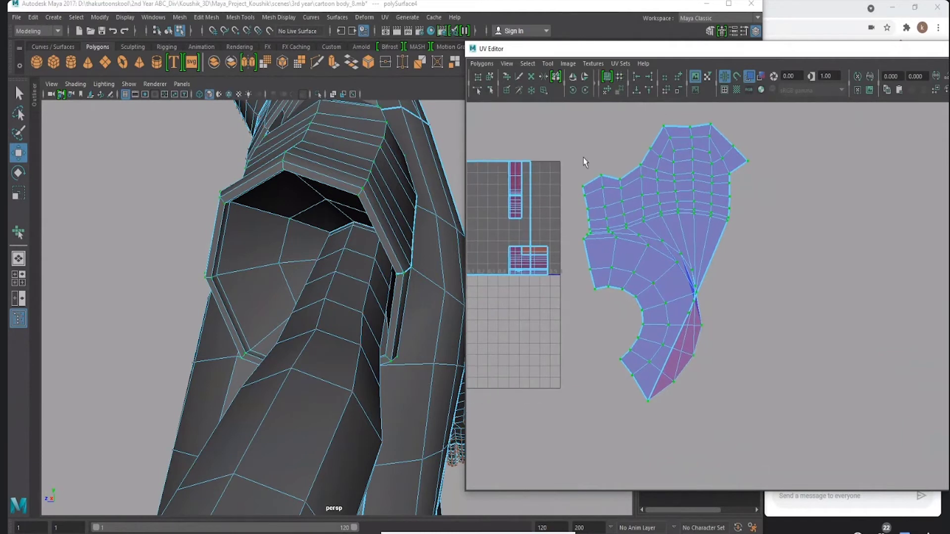
left_click(546, 64)
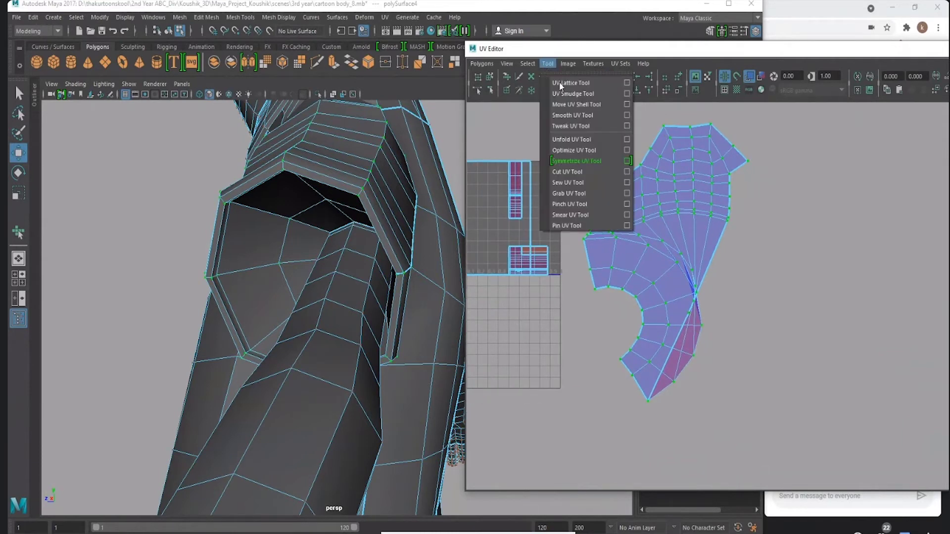
left_click(574, 115)
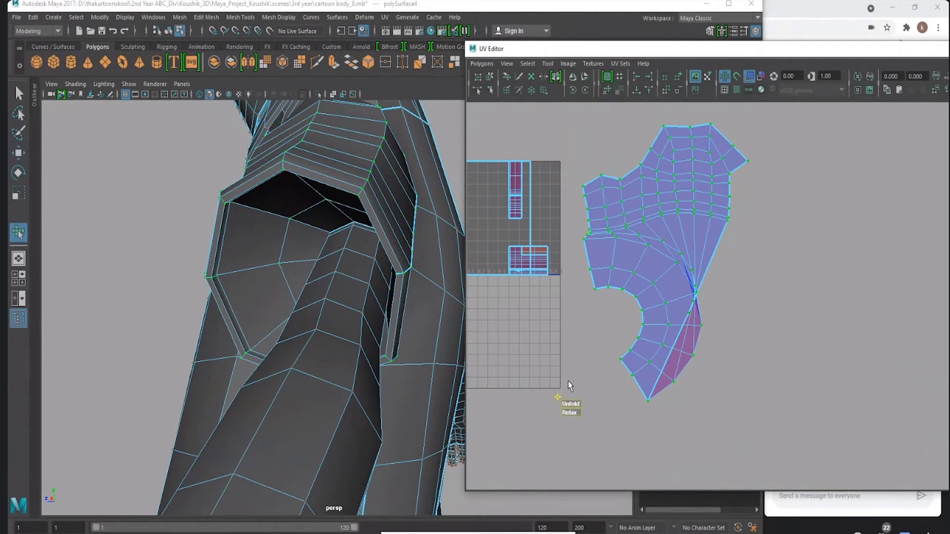
left_click_drag(570, 404, 689, 388)
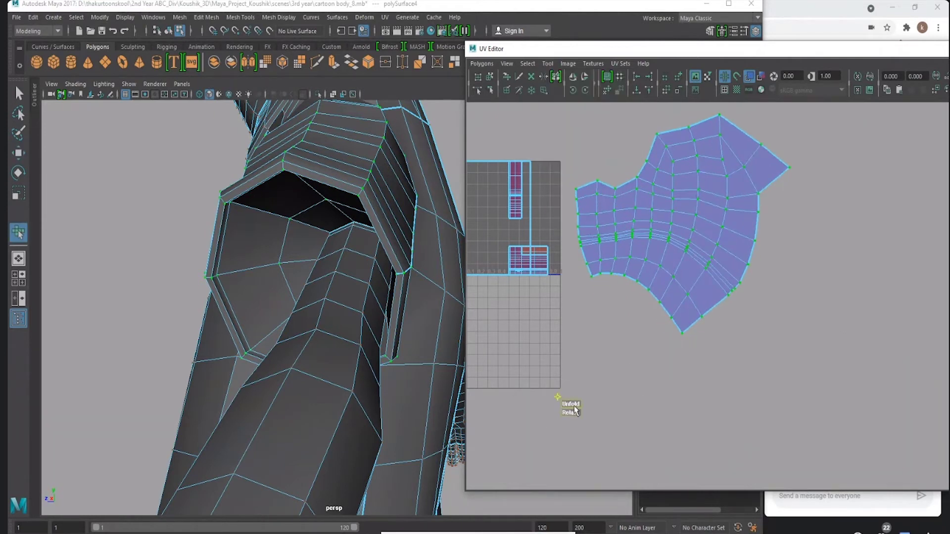
left_click_drag(570, 405, 852, 374)
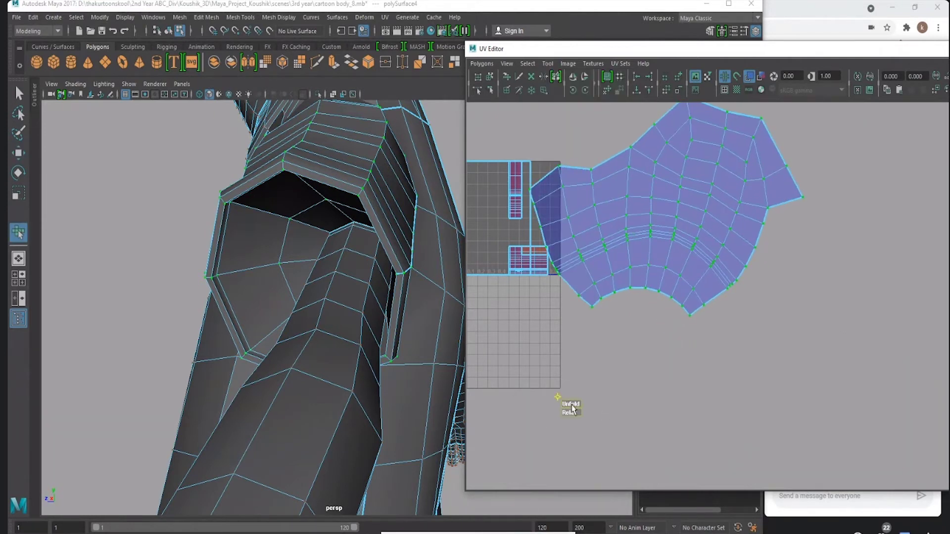
Move the unfolded shell to the right, off the texture tile.
middle_click_drag(642, 319, 625, 314, "alt")
key("w")
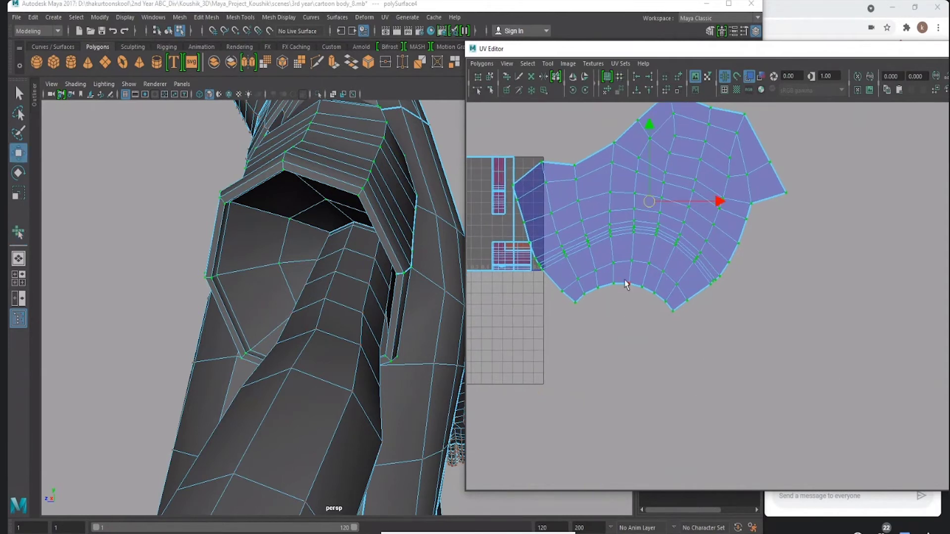
left_click_drag(658, 214, 730, 250)
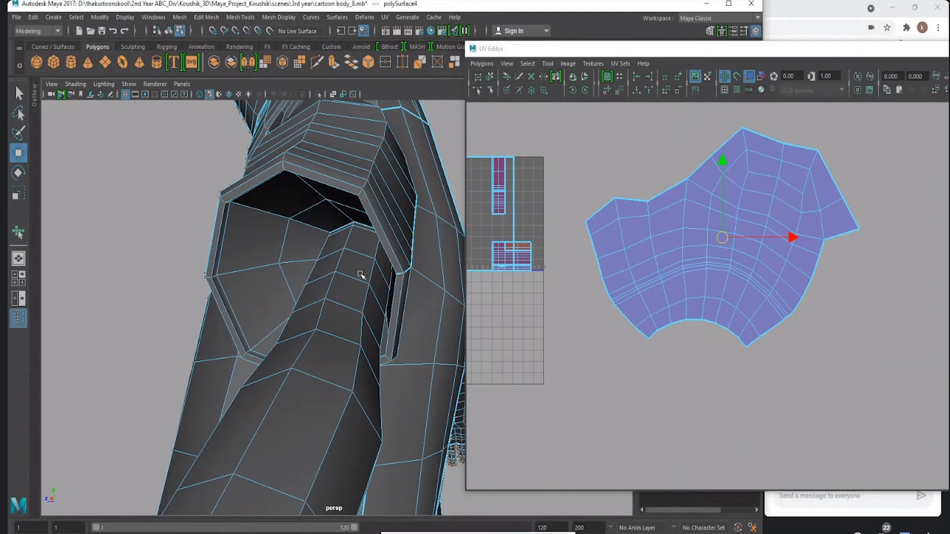
Orbit, zoom and pan the perspective view until the whole character faces front.
mouse_move(361, 271)
left_mouse_down("alt")
mouse_move(308, 243)
mouse_move(359, 298)
left_mouse_up("alt")
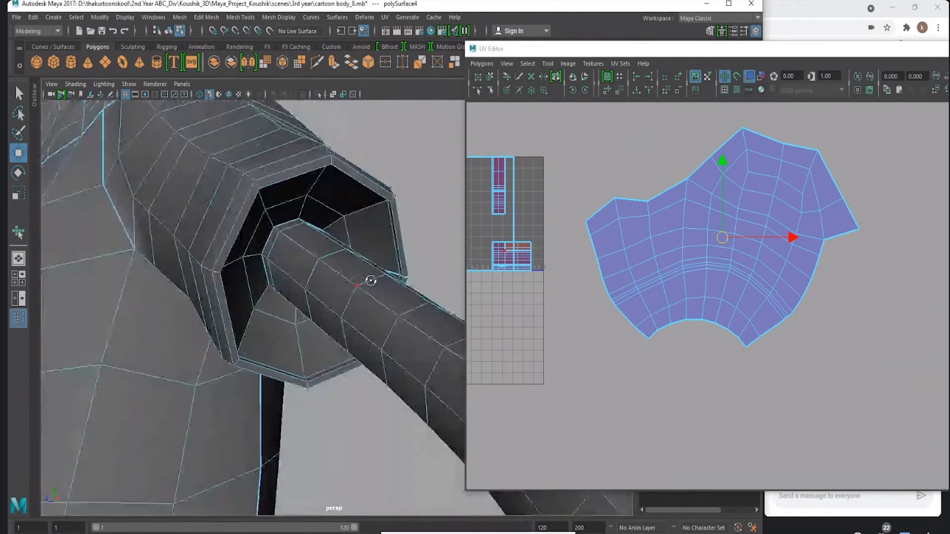
mouse_move(857, 347)
middle_mouse_down("alt")
mouse_move(827, 344)
mouse_move(899, 346)
middle_mouse_up("alt")
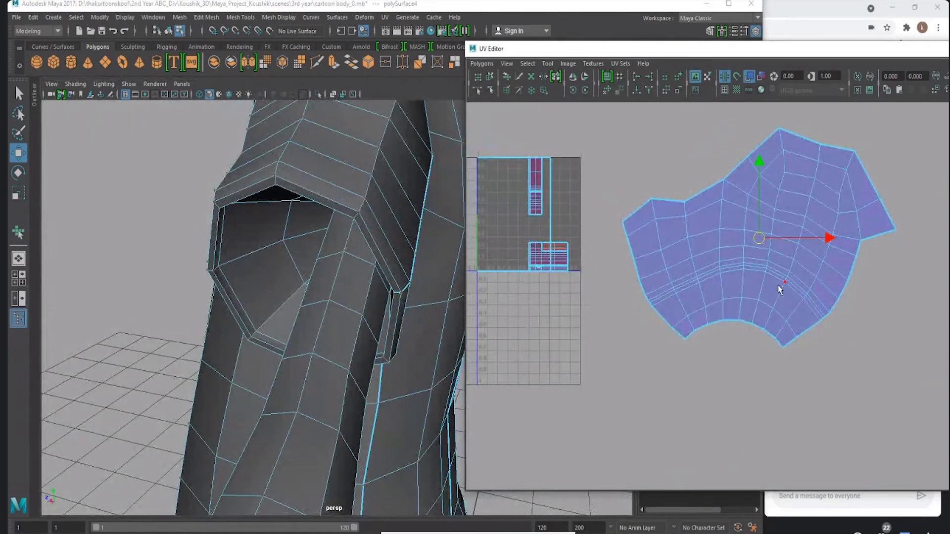
right_click_drag(218, 260, 150, 247, "alt")
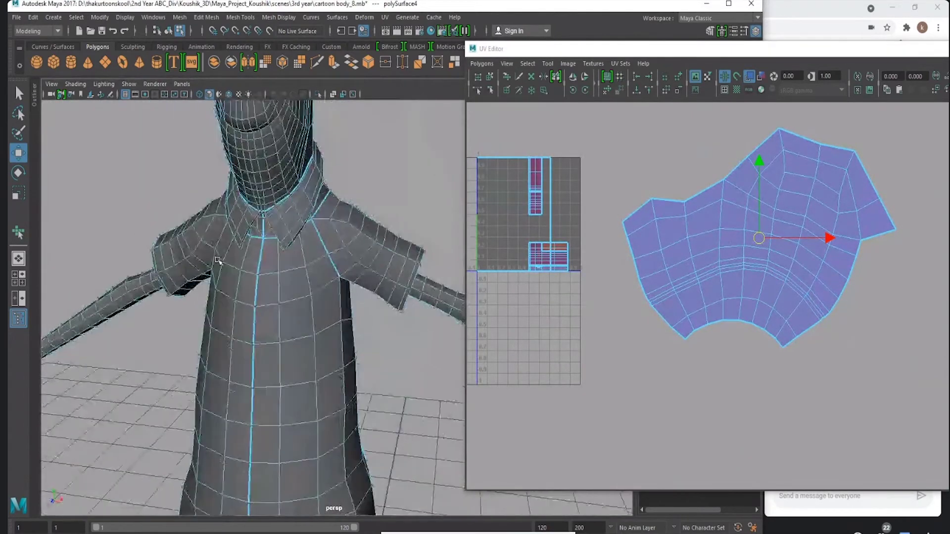
left_click_drag(150, 247, 233, 238, "alt")
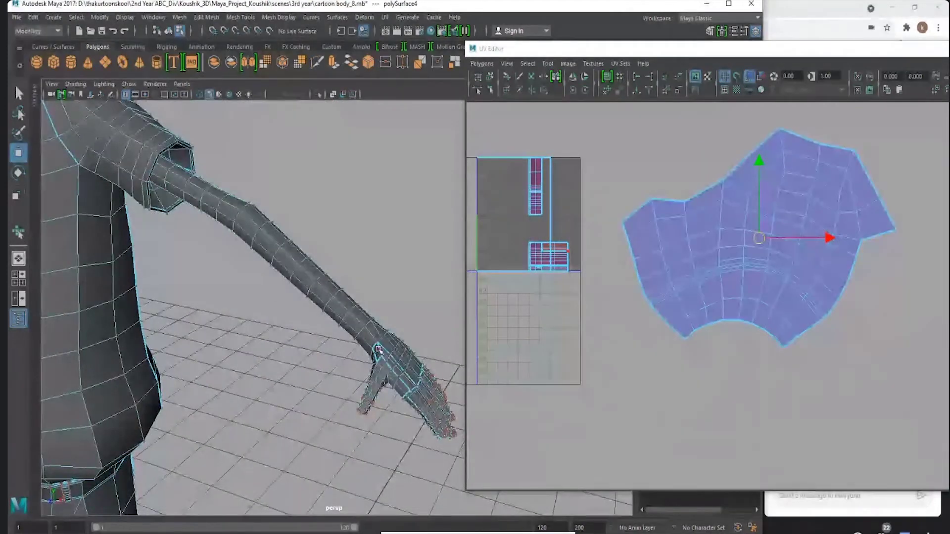
right_click_drag(377, 347, 86, 289, "alt")
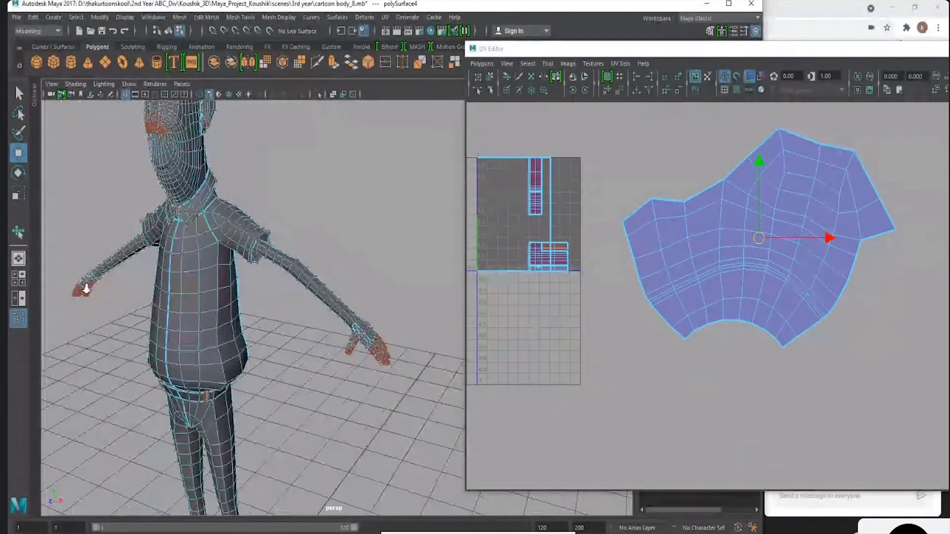
left_click_drag(86, 289, 307, 295, "alt")
middle_click_drag(283, 218, 285, 184, "alt")
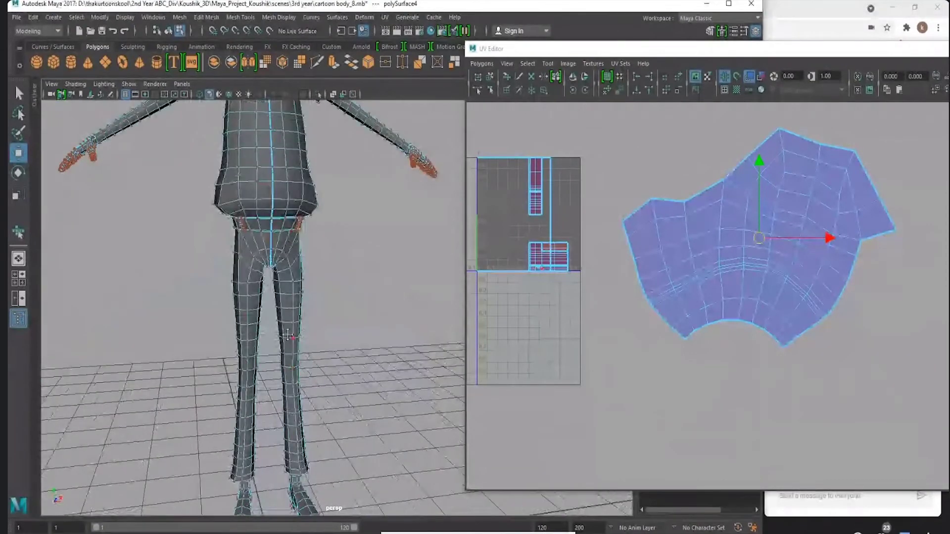
middle_click_drag(243, 106, 236, 231, "alt")
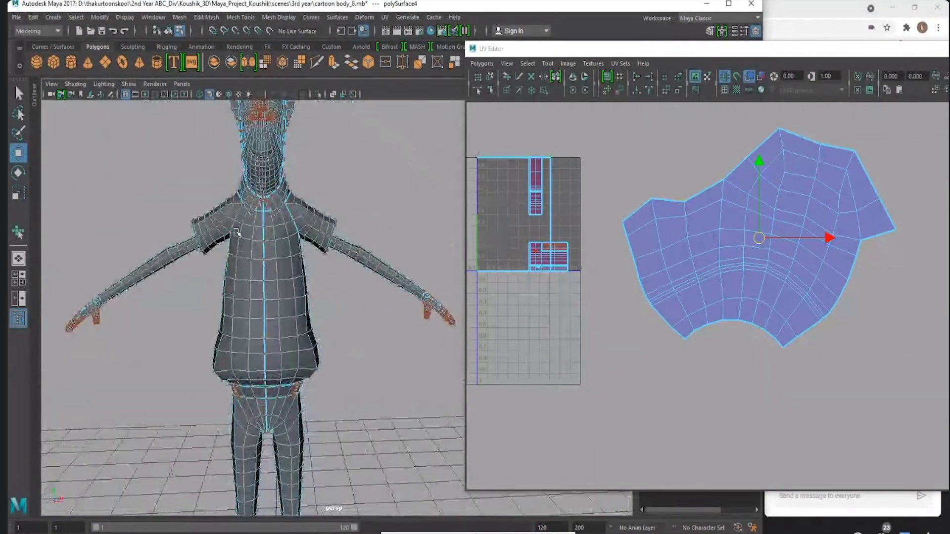
left_click_drag(221, 339, 240, 253, "alt")
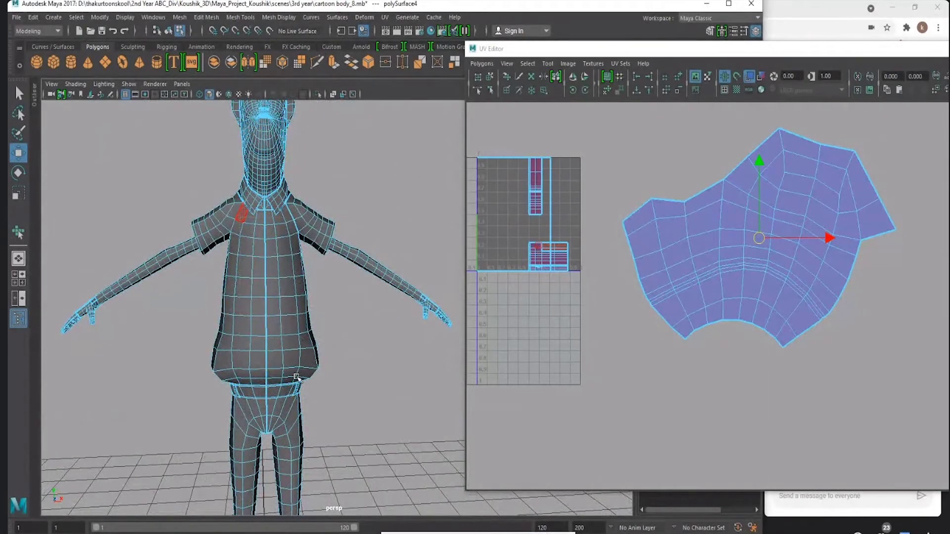
left_click_drag(297, 379, 307, 378, "alt")
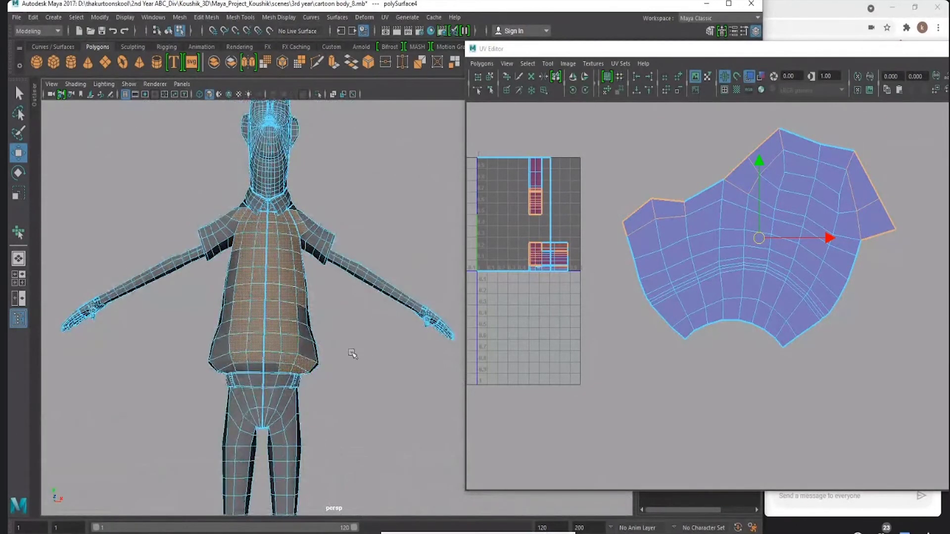
middle_click_drag(352, 355, 299, 330, "alt")
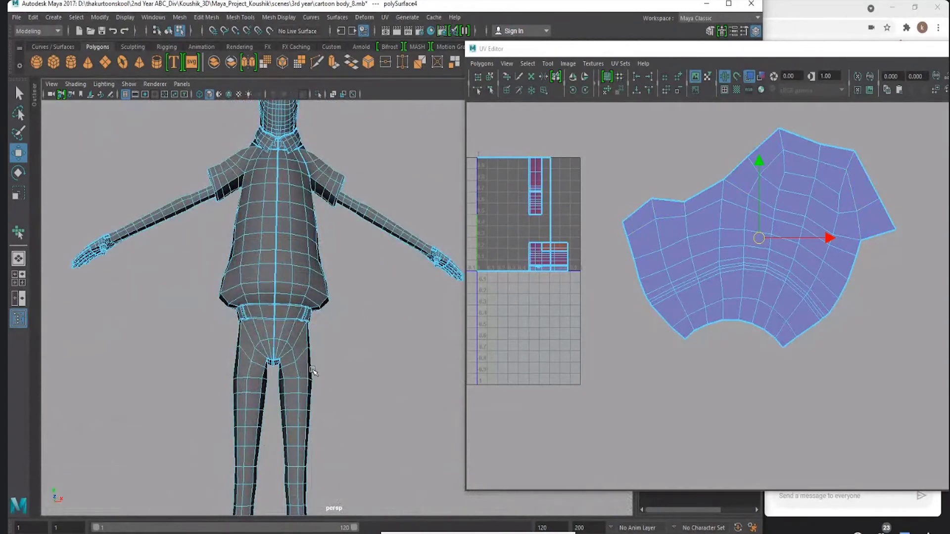
Zoom and pan the UV Editor to the face UV shells and move the editor beside the head.
scroll(785, 317, "down", 2)
middle_click_drag(613, 287, 747, 364, "alt")
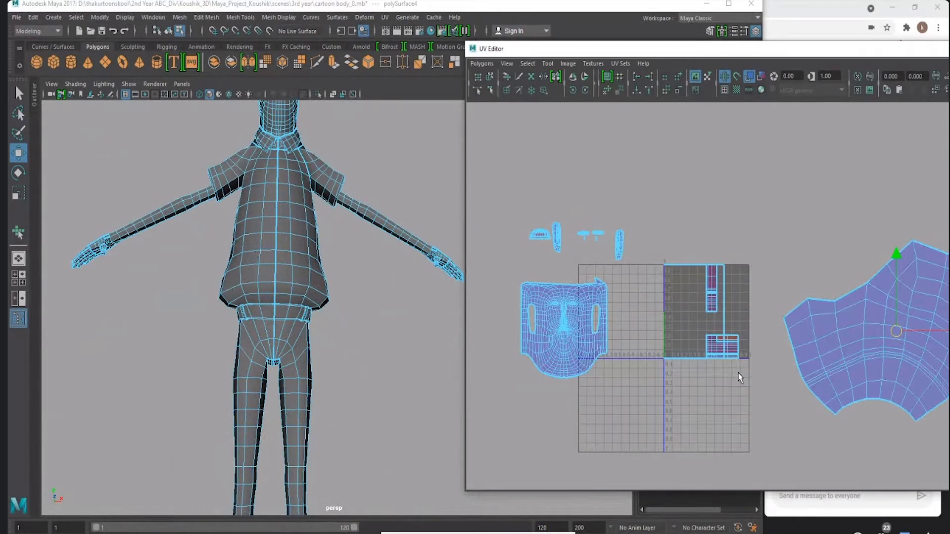
scroll(730, 374, "down", 2)
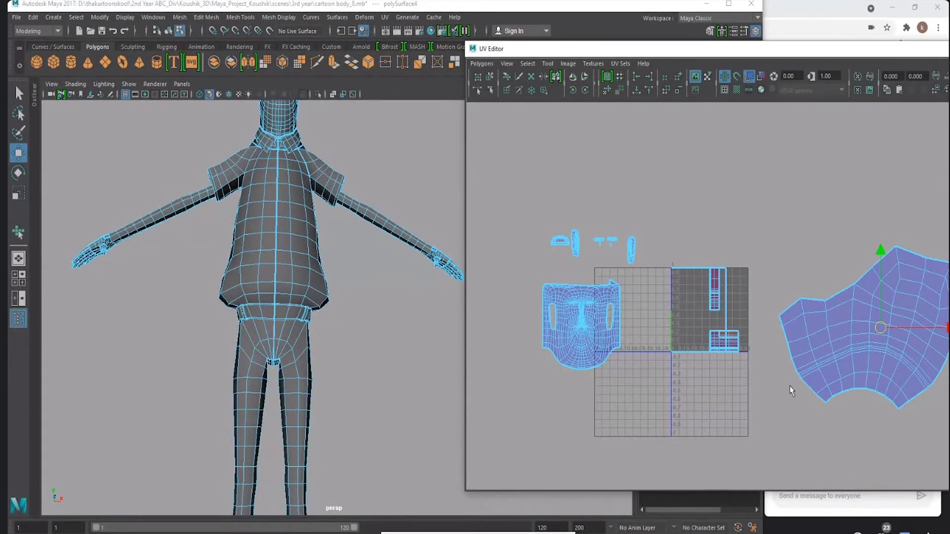
scroll(791, 390, "down", 2)
left_click_drag(734, 54, 401, 107)
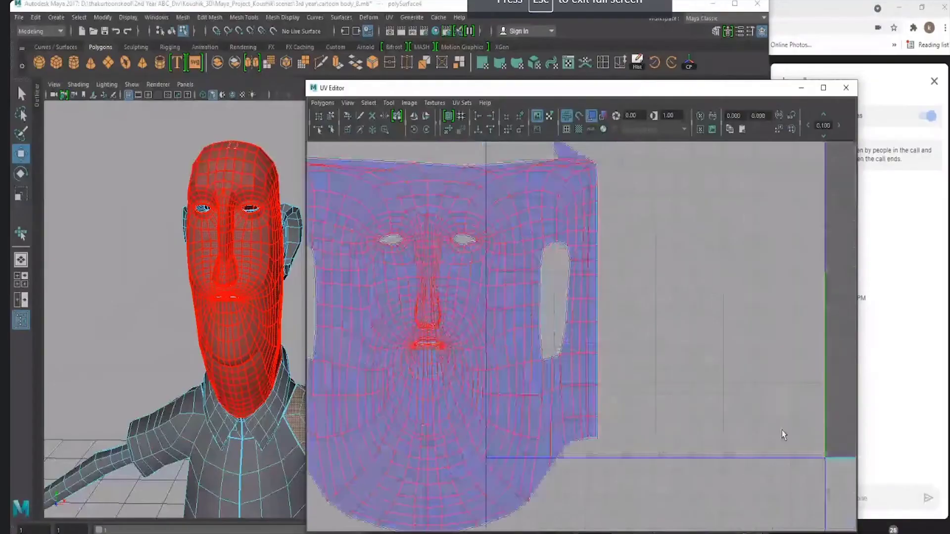
Frame the whole face-and-neck UV shell in the UV Editor.
scroll(621, 347, "up", 3)
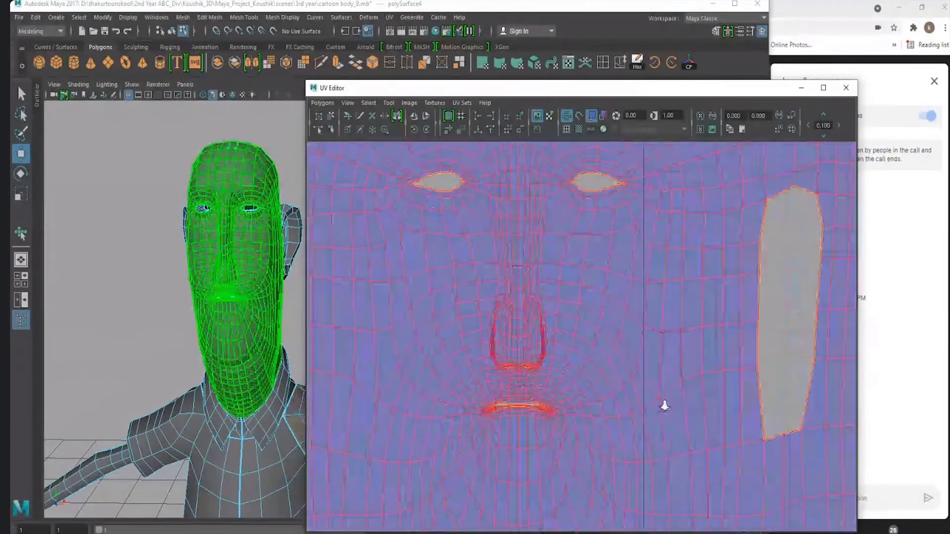
scroll(718, 376, "up", 2)
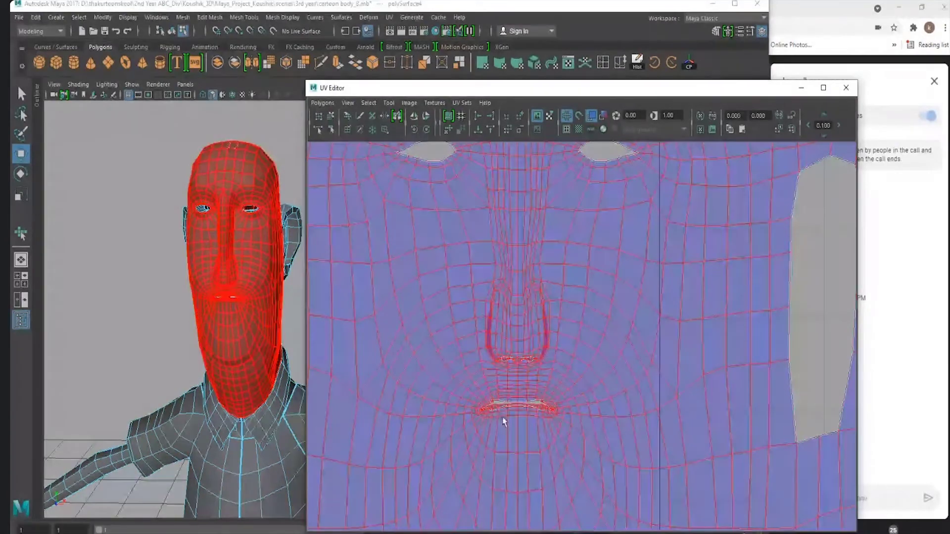
scroll(496, 430, "down", 3)
mouse_move(583, 431)
middle_mouse_down("alt")
mouse_move(452, 297)
mouse_move(550, 397)
mouse_move(512, 418)
middle_mouse_up("alt")
scroll(529, 372, "down", 2)
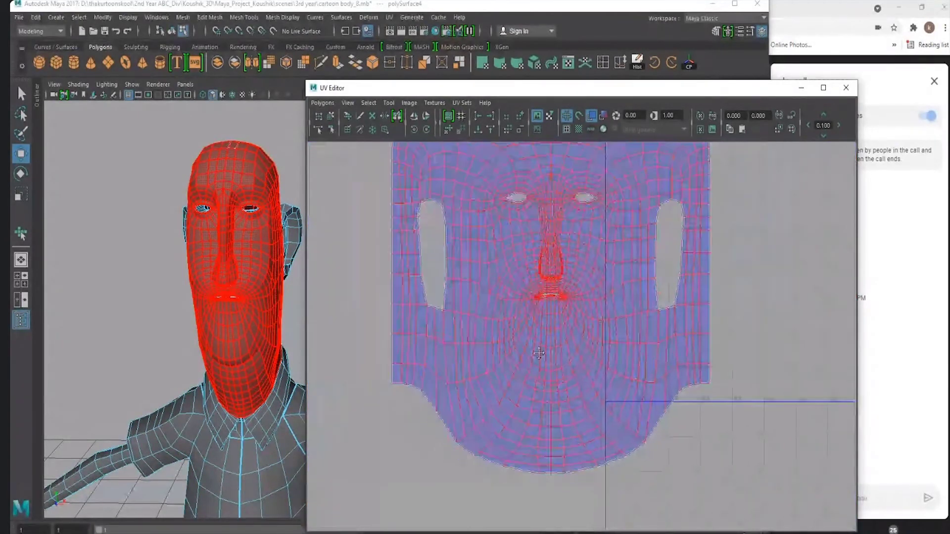
scroll(559, 454, "up", 1)
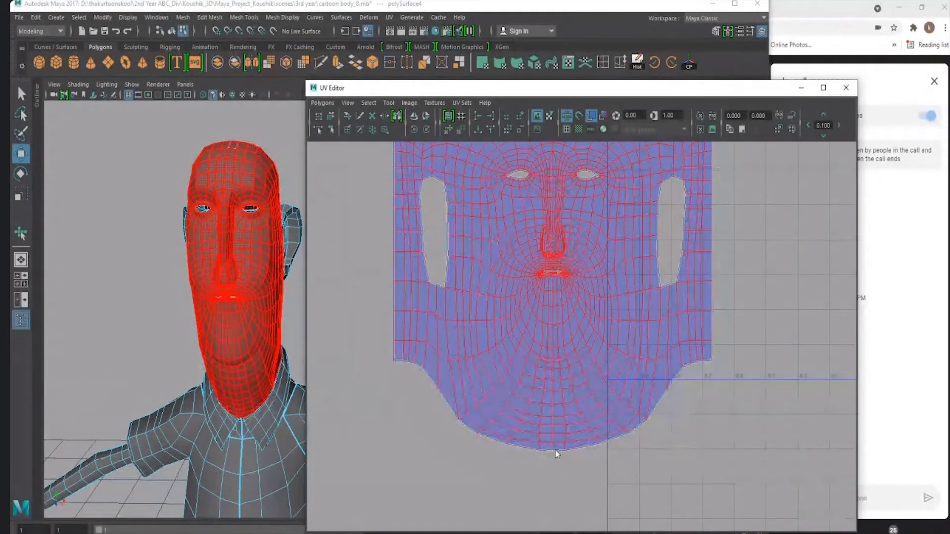
Switch to edge mode, zoom to the chin, and sew the doubled center seam.
right_click_drag(556, 449, 556, 423)
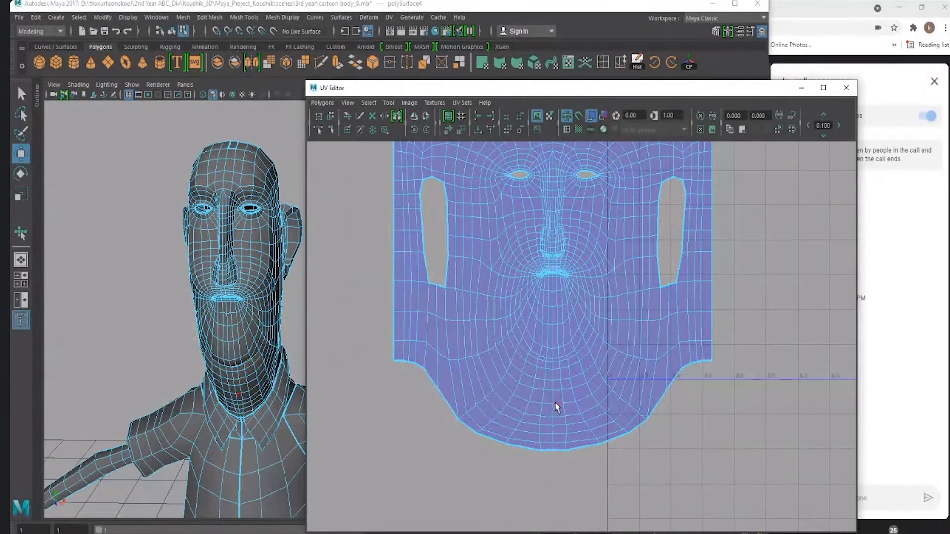
right_click_drag(558, 407, 551, 408, "alt")
middle_click_drag(541, 420, 542, 454, "alt")
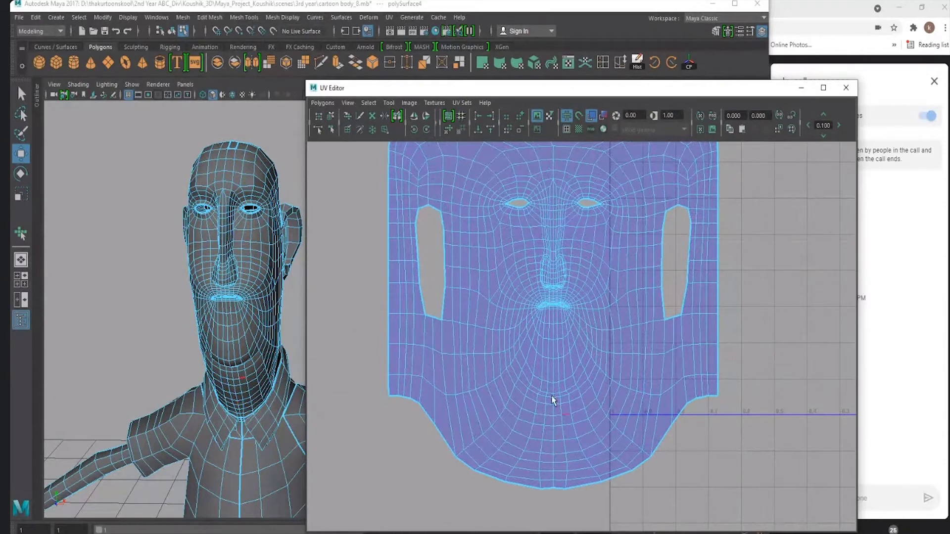
right_click_drag(503, 392, 552, 496, "alt")
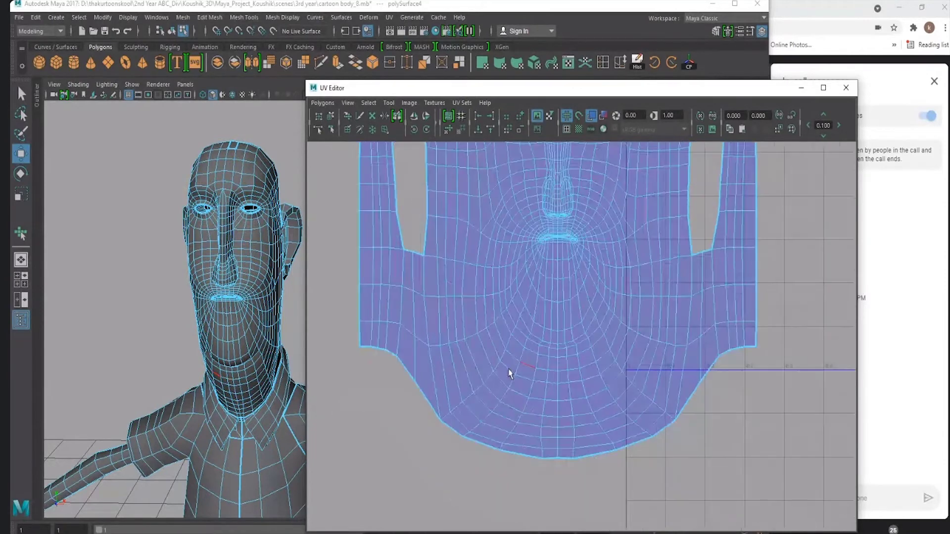
left_click_drag(553, 497, 551, 449)
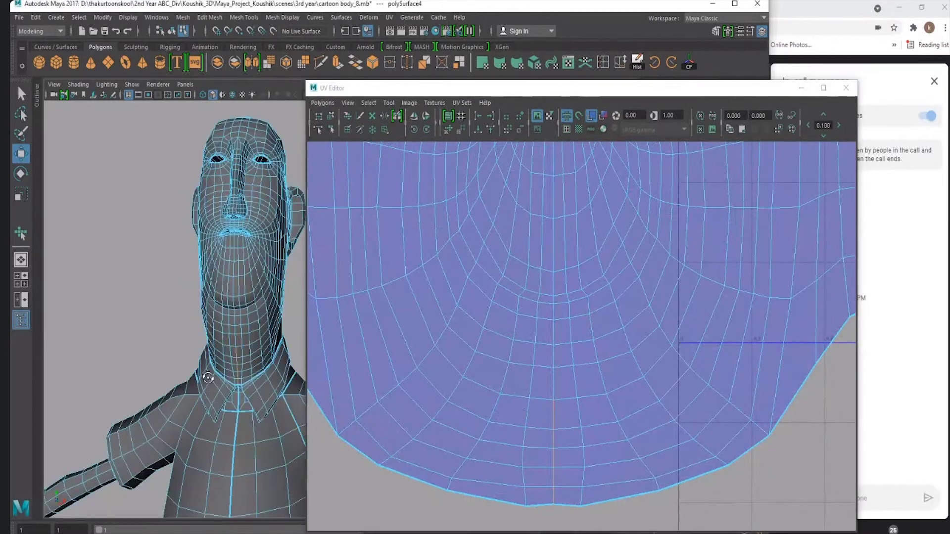
scroll(182, 391, "up", 5)
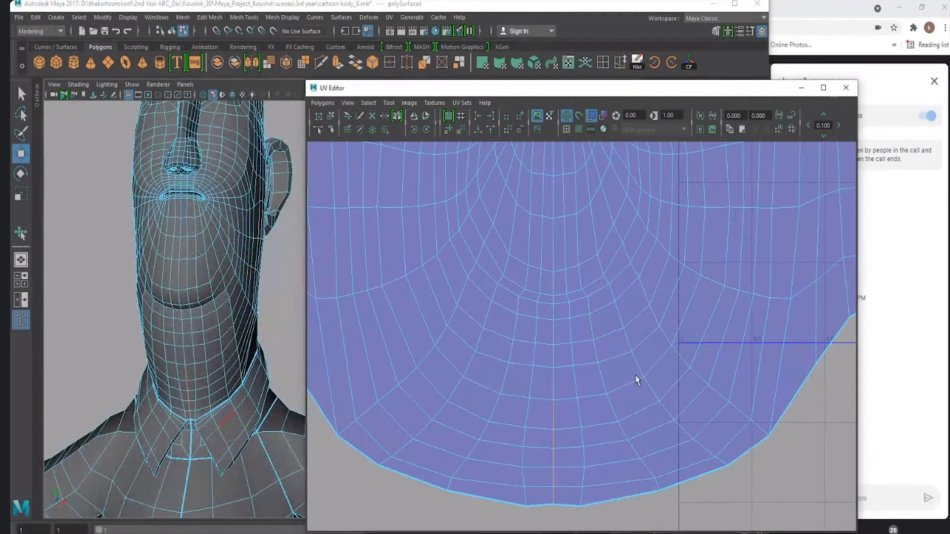
scroll(637, 380, "down", 5)
scroll(523, 378, "down", 1)
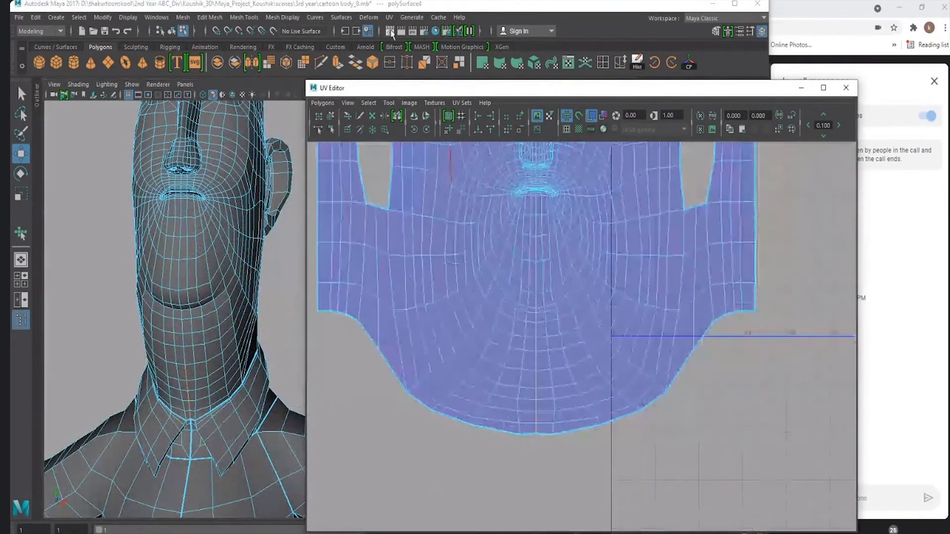
Cut the face UVs along the selected front-of-neck edge.
left_click(389, 18)
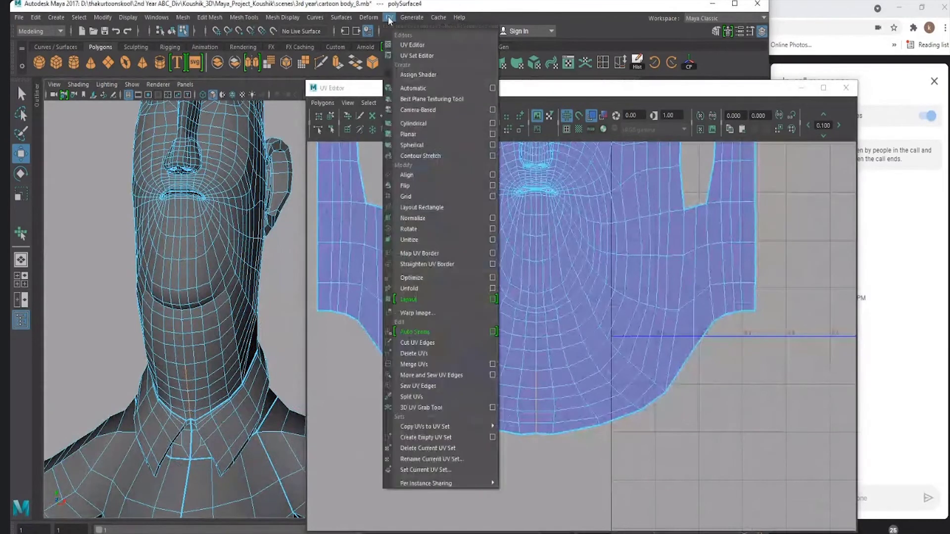
left_click(420, 354)
scroll(600, 371, "down", 2)
scroll(562, 426, "down", 3)
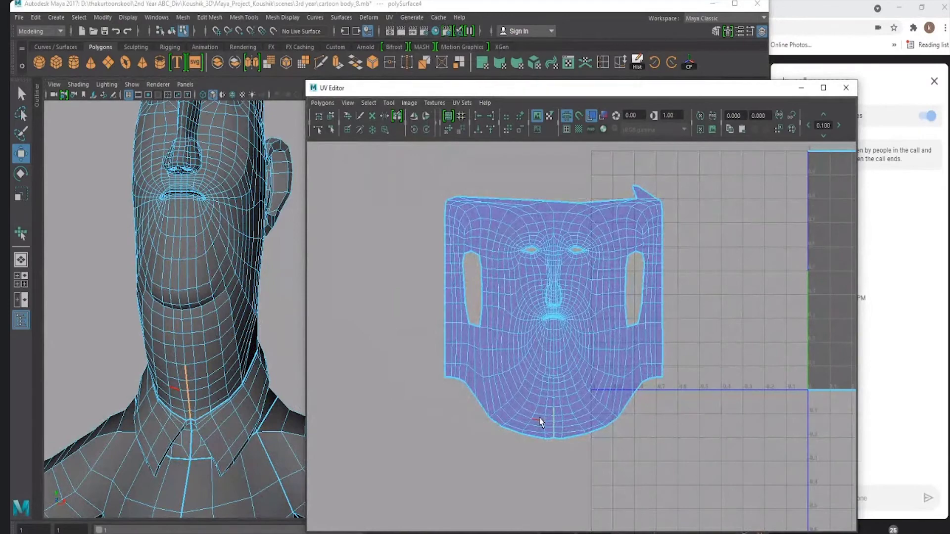
scroll(173, 297, "down", 3)
Orbit to view the top of the head and select an edge there.
left_click_drag(173, 296, 223, 223, "alt")
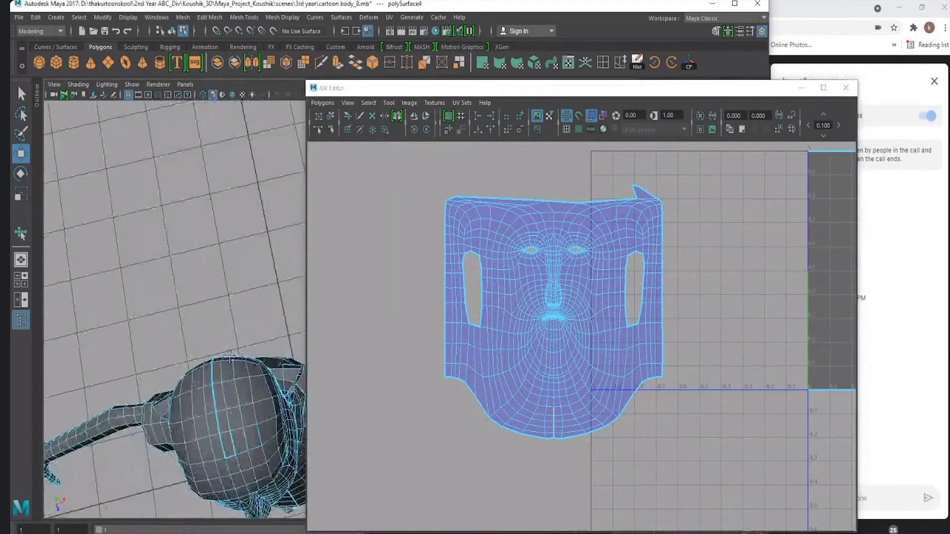
scroll(533, 447, "up", 3)
scroll(545, 430, "up", 2)
left_click_drag(198, 347, 222, 400, "alt")
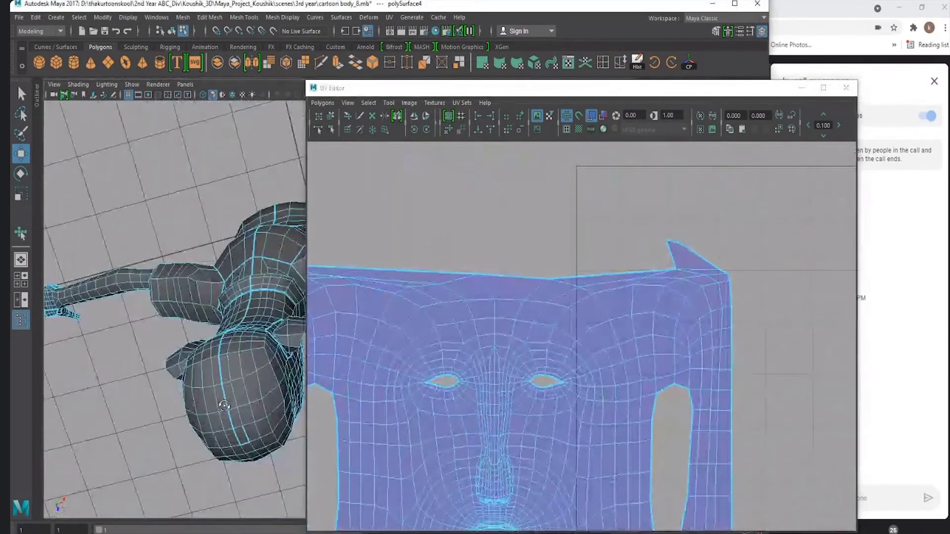
scroll(542, 340, "up", 1)
scroll(568, 339, "up", 1)
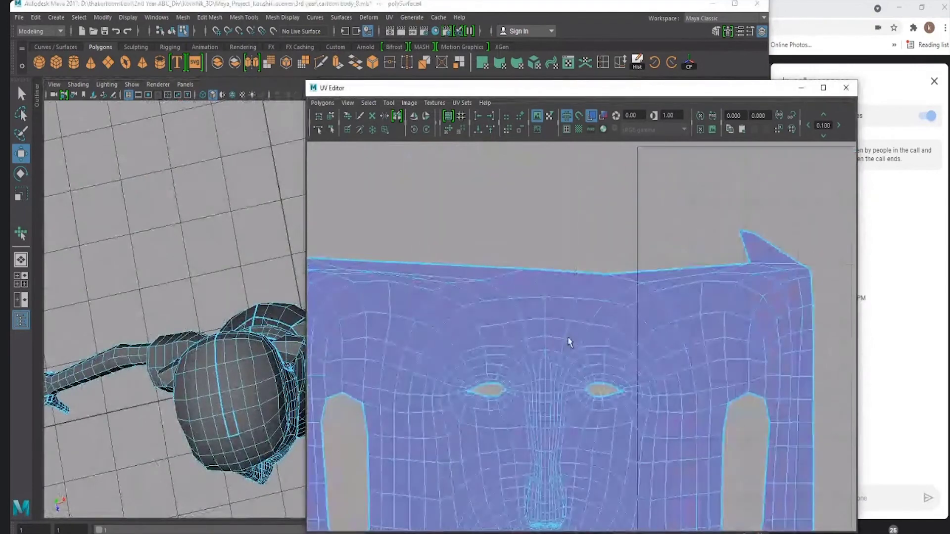
left_click_drag(198, 346, 221, 404, "alt")
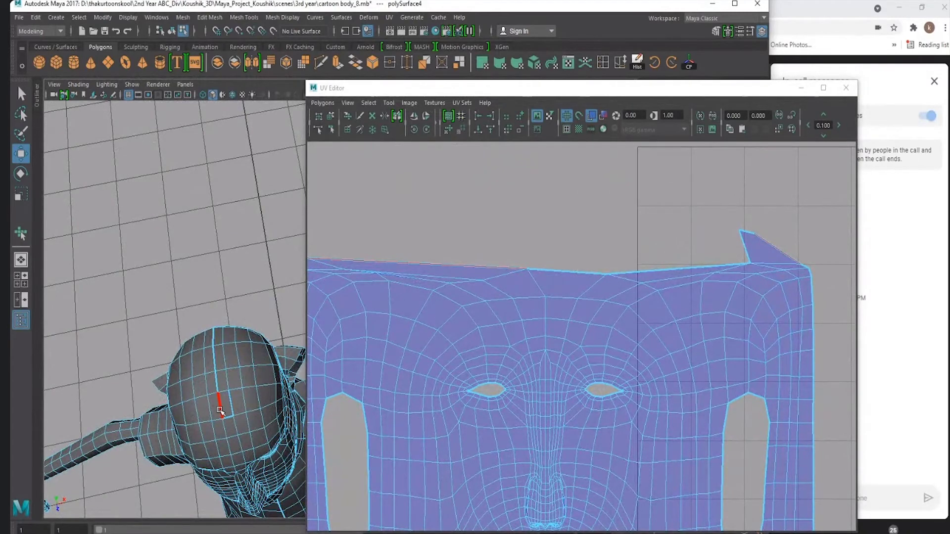
left_click(221, 411)
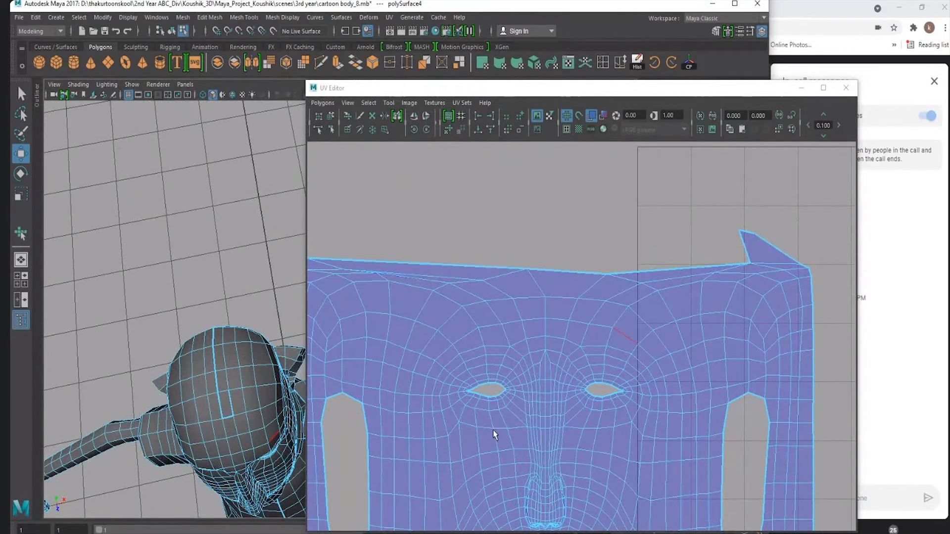
Switch the selection mode to UV points.
scroll(498, 405, "down", 5)
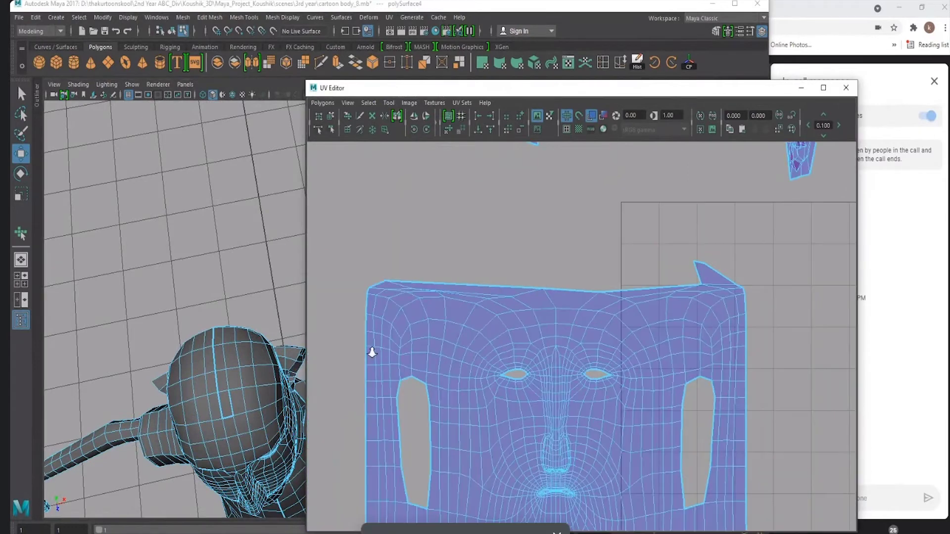
scroll(593, 345, "up", 3)
scroll(541, 314, "up", 2)
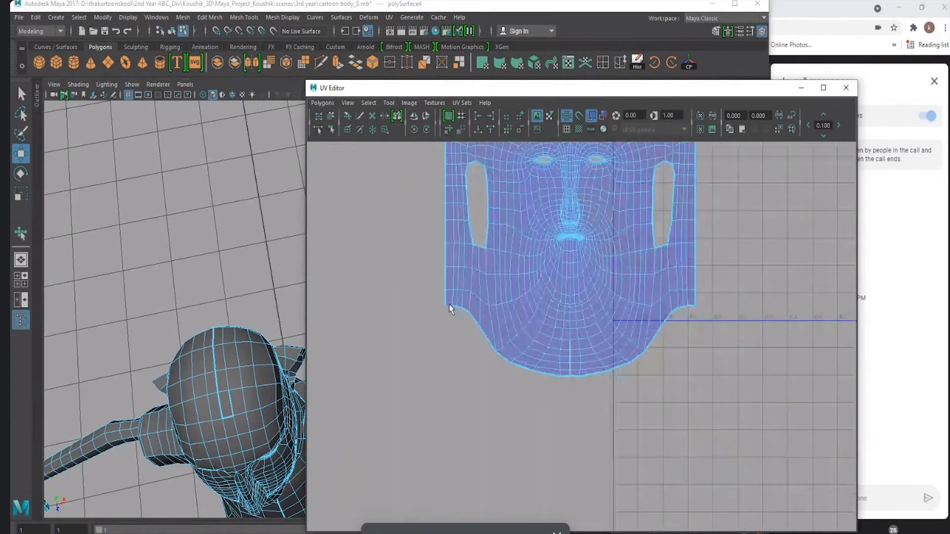
right_click_drag(451, 301, 491, 301)
scroll(654, 319, "down", 2)
Select all UVs of the face shell and unfold them.
right_click_drag(559, 284, 601, 283)
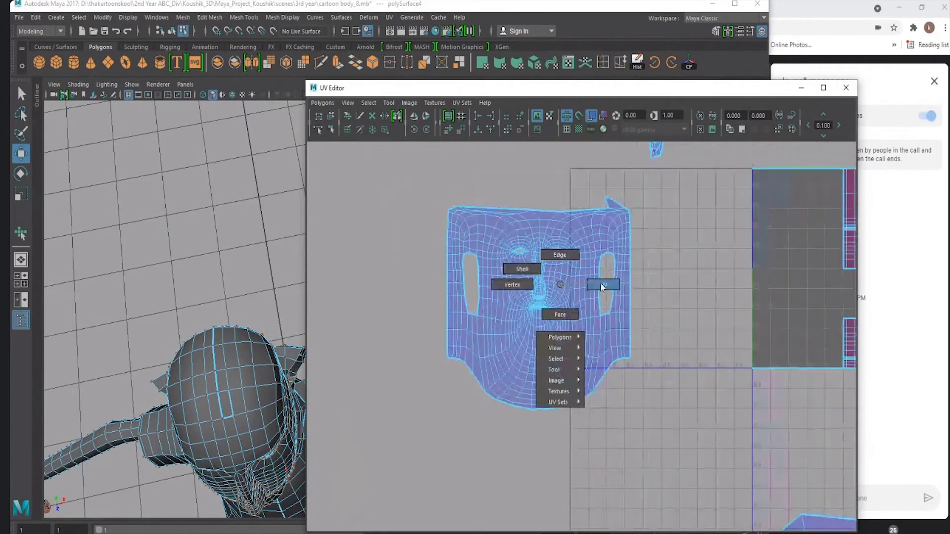
left_click_drag(642, 186, 396, 448)
scroll(557, 343, "down", 3)
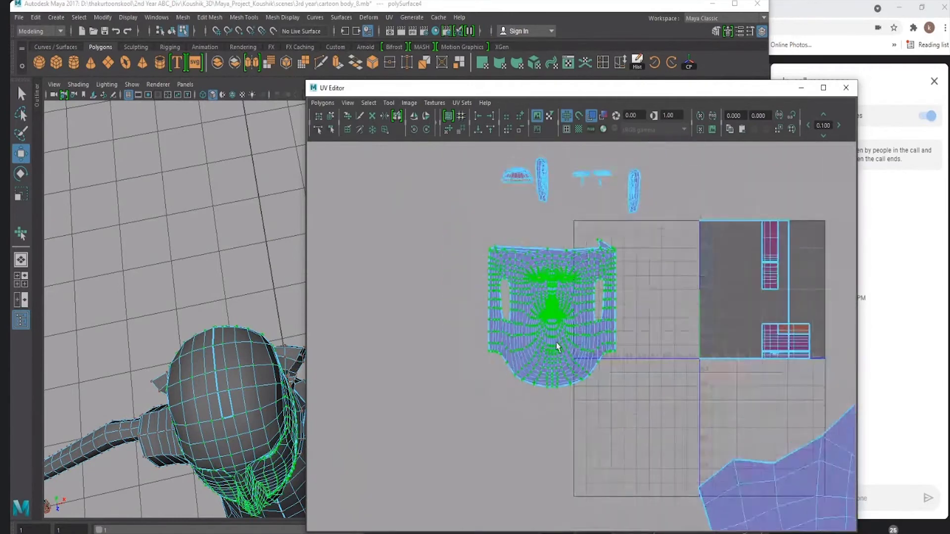
middle_click_drag(556, 343, 366, 267, "alt")
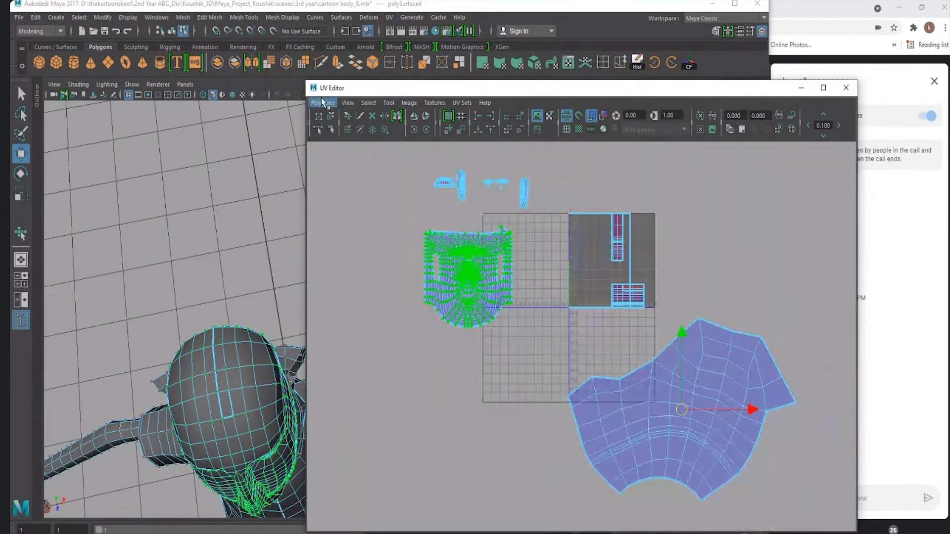
left_click(322, 103)
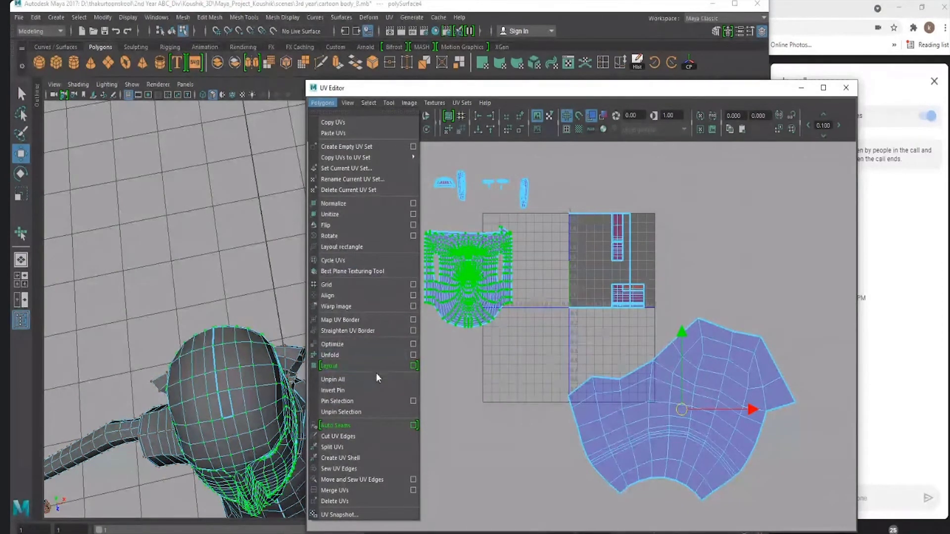
left_click(350, 354)
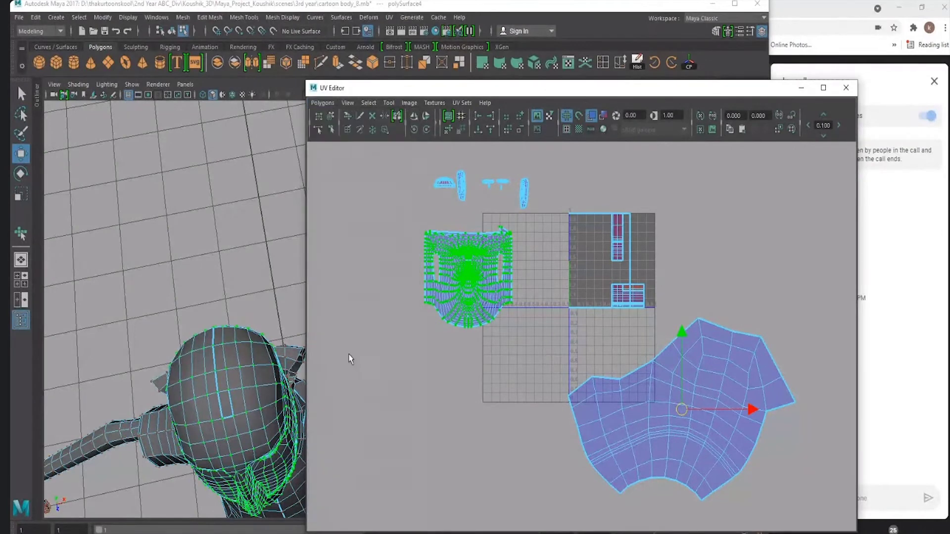
scroll(539, 330, "up", 2)
key("w")
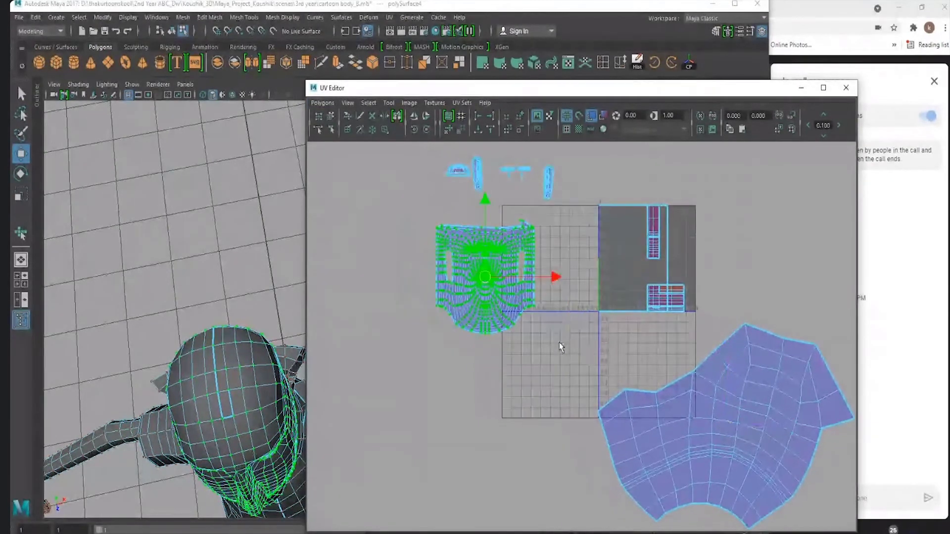
Unfold the face shell twice more to flatten it further.
left_click(322, 103)
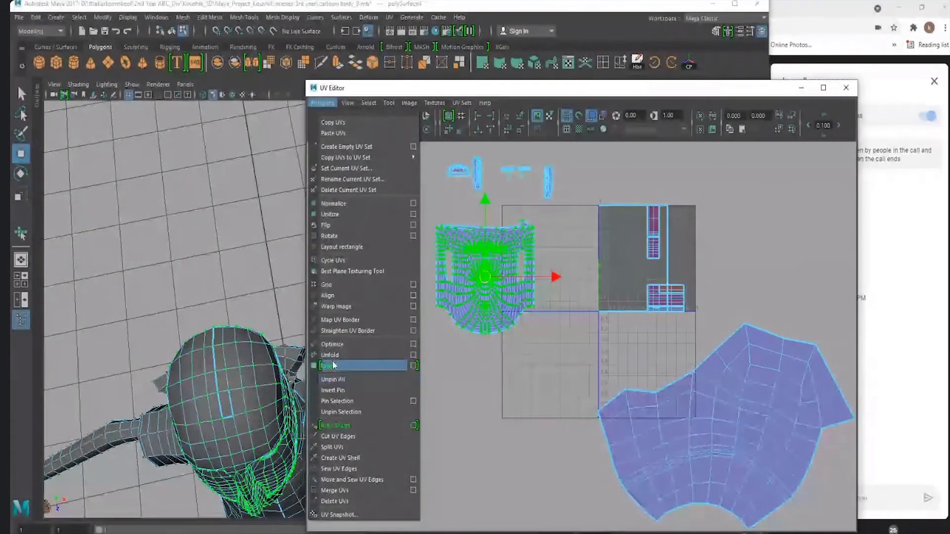
left_click(341, 355)
scroll(513, 351, "down", 2)
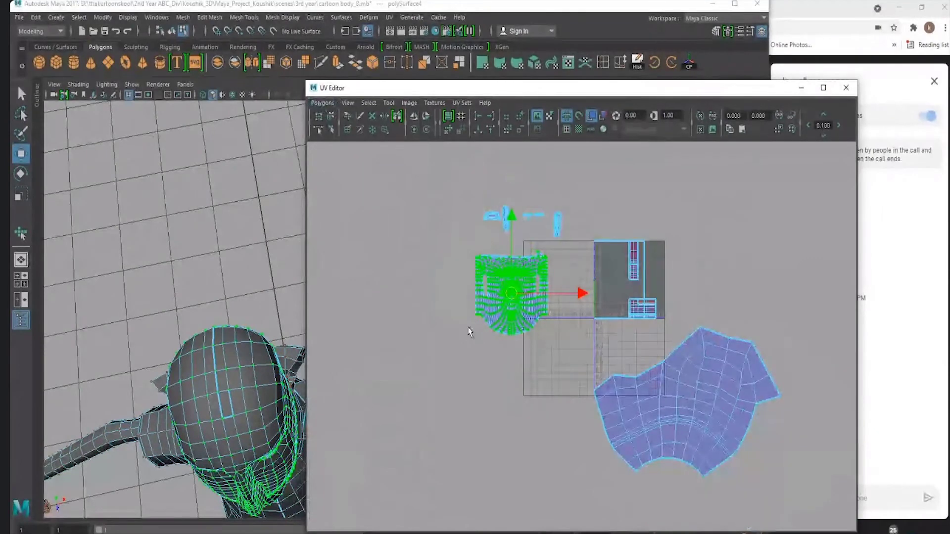
right_click_drag(500, 292, 501, 263)
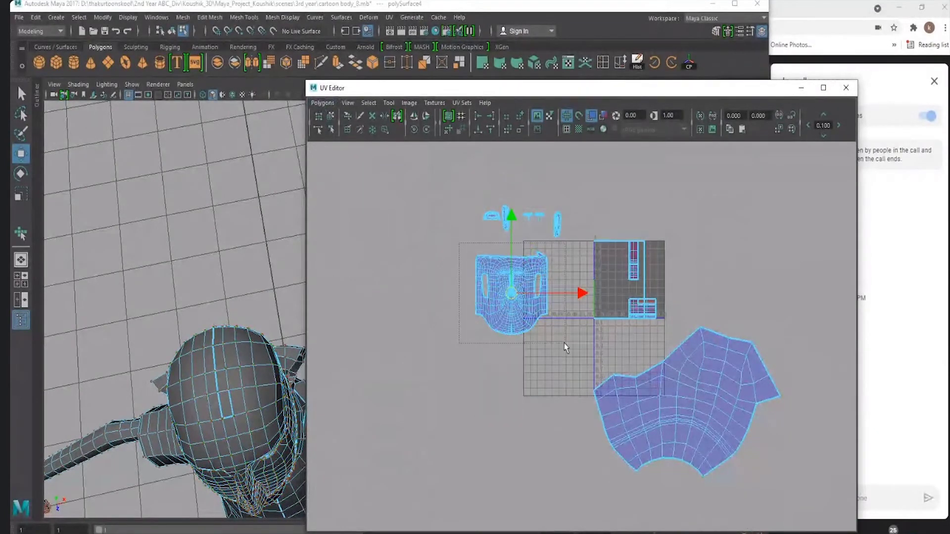
scroll(564, 343, "up", 1)
scroll(564, 343, "up", 1)
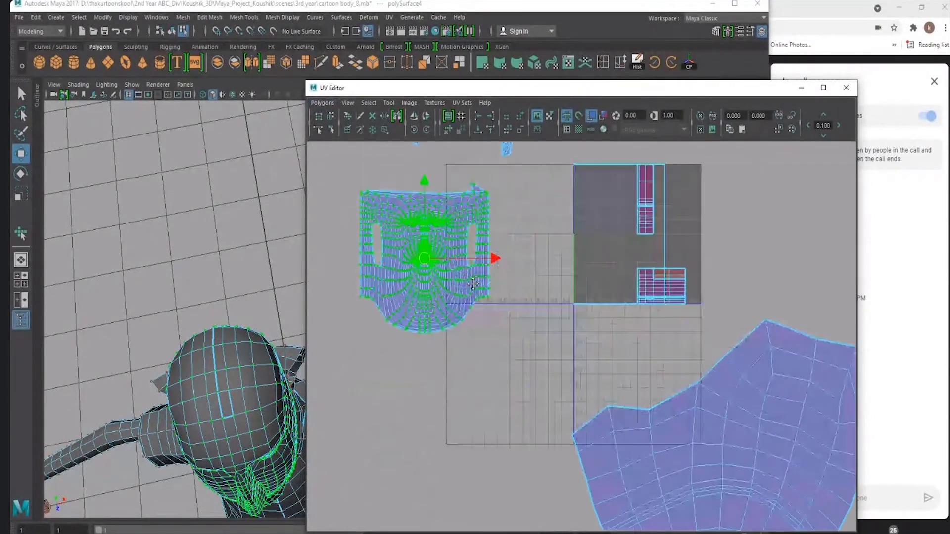
scroll(564, 343, "up", 2)
left_click(321, 103)
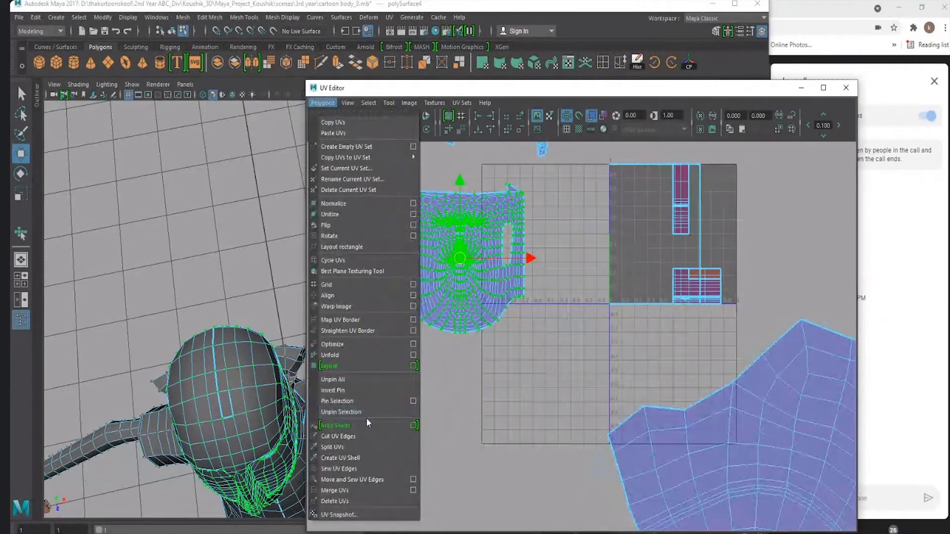
left_click(365, 358)
Select the lower body shell's UVs, change UV tool, and zoom in on the face shell.
scroll(672, 390, "down", 5)
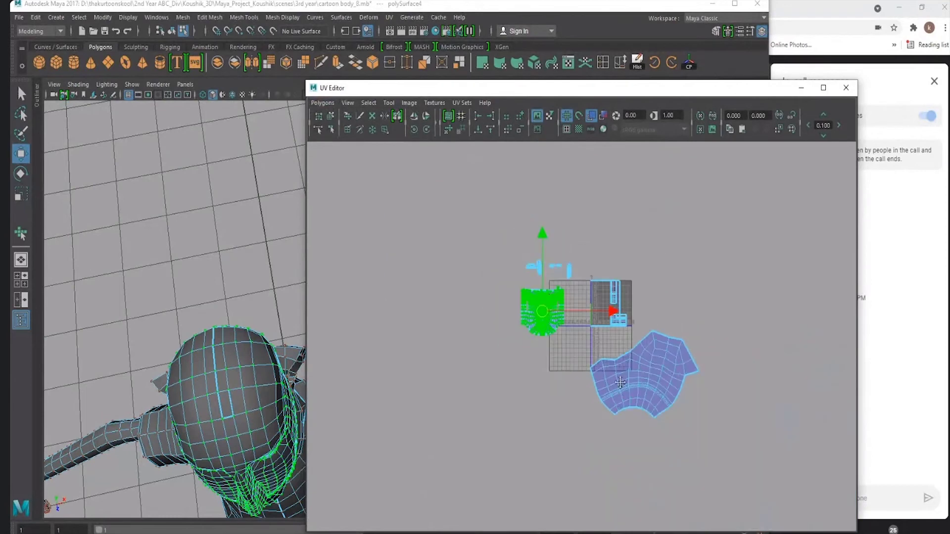
left_click_drag(562, 350, 743, 456)
middle_click_drag(684, 414, 608, 366, "alt")
scroll(588, 366, "up", 1)
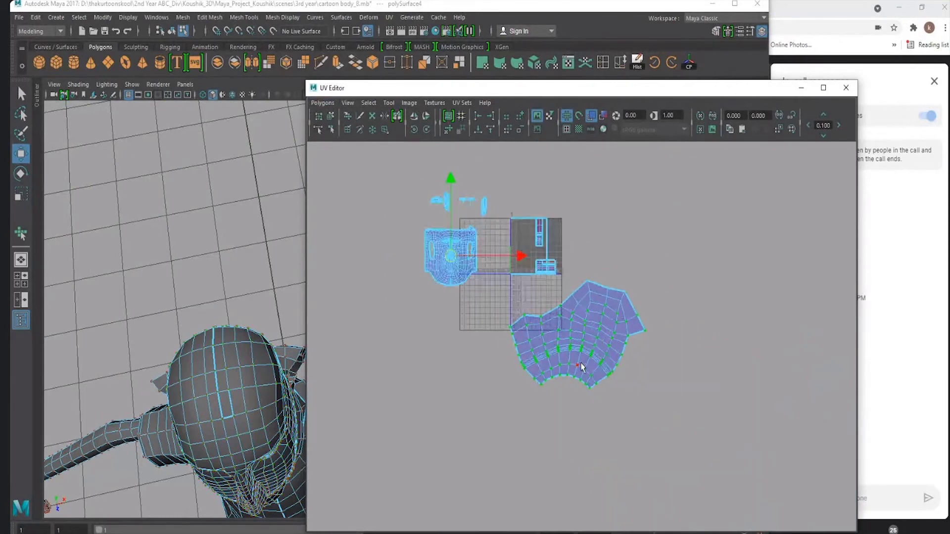
left_click(347, 115)
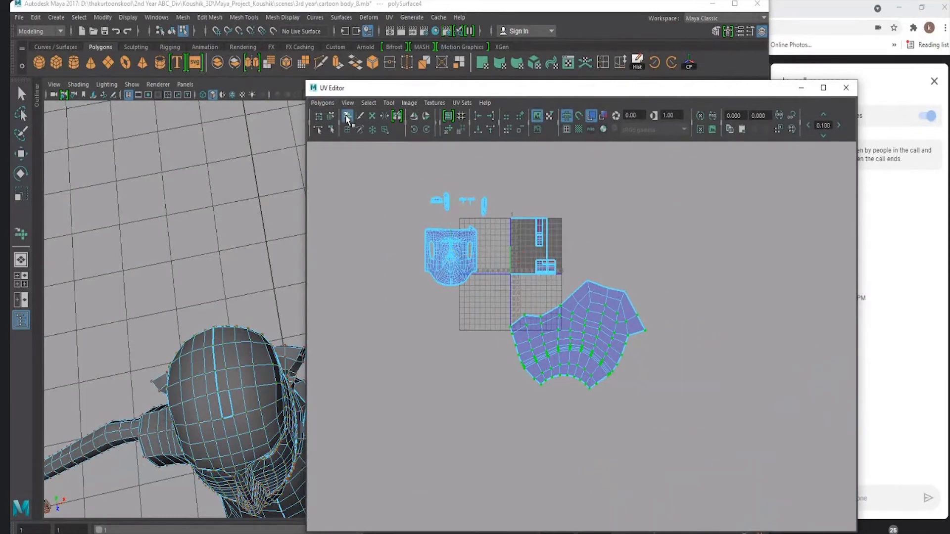
right_click_drag(356, 346, 340, 360)
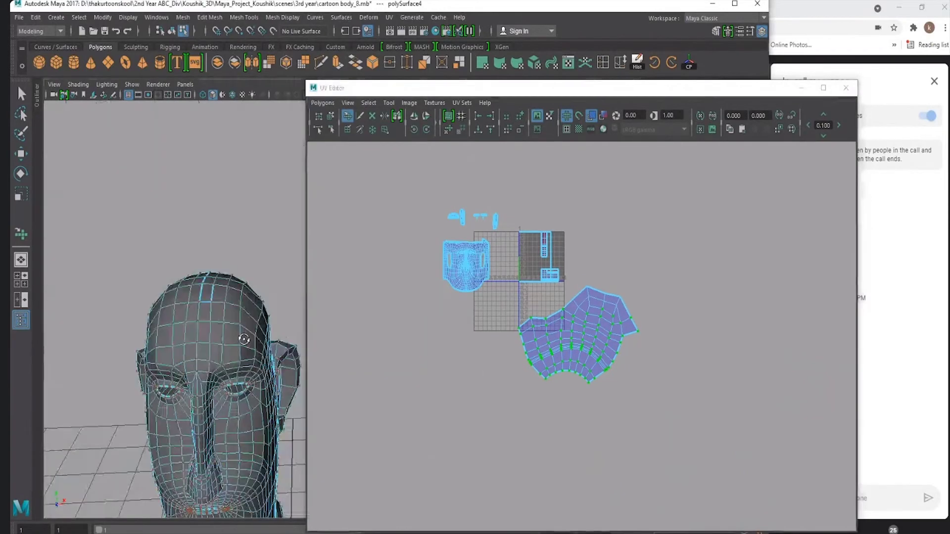
mouse_move(486, 377)
right_mouse_down("alt")
mouse_move(777, 394)
mouse_move(415, 314)
right_mouse_up("alt")
mouse_move(513, 328)
right_mouse_down()
mouse_move(500, 330)
mouse_move(684, 441)
right_mouse_up()
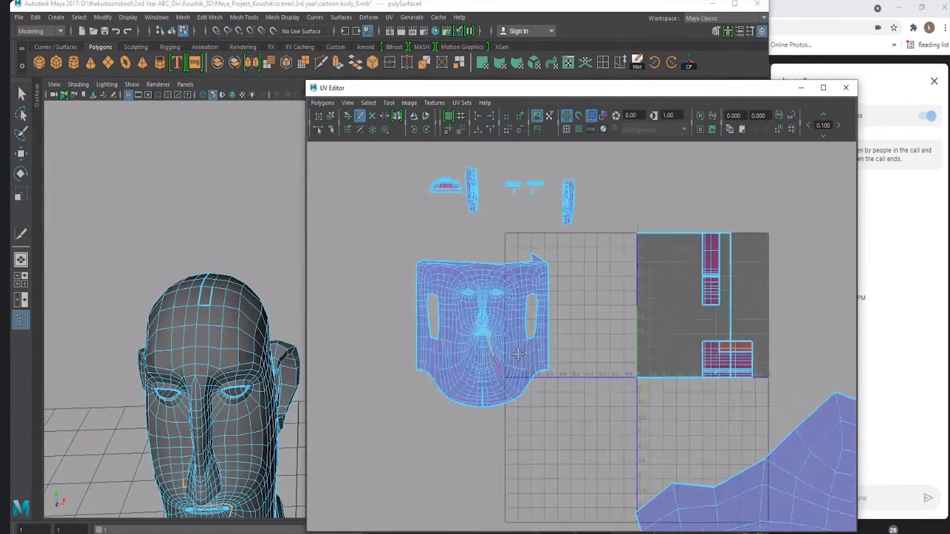
Switch to the Move tool and select the whole face UV shell.
right_click(487, 329)
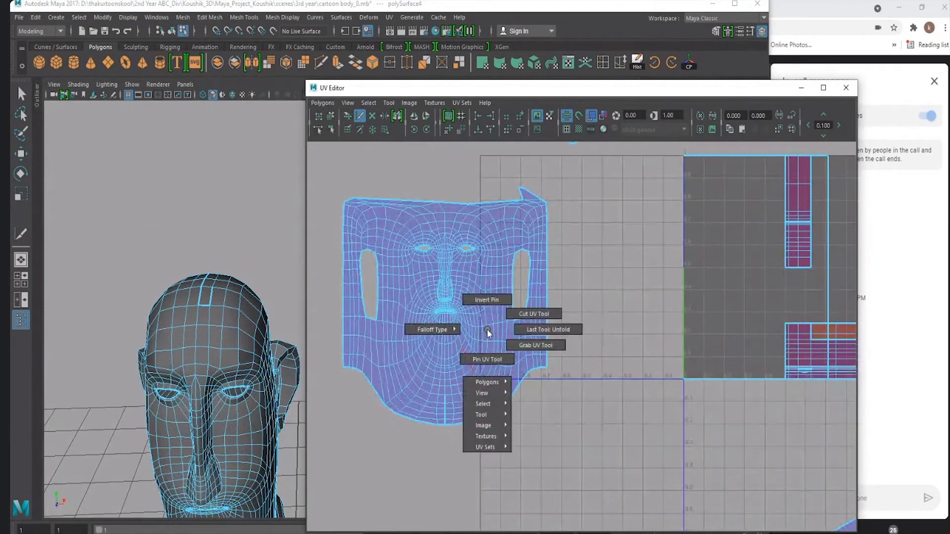
key("w")
right_click(413, 264)
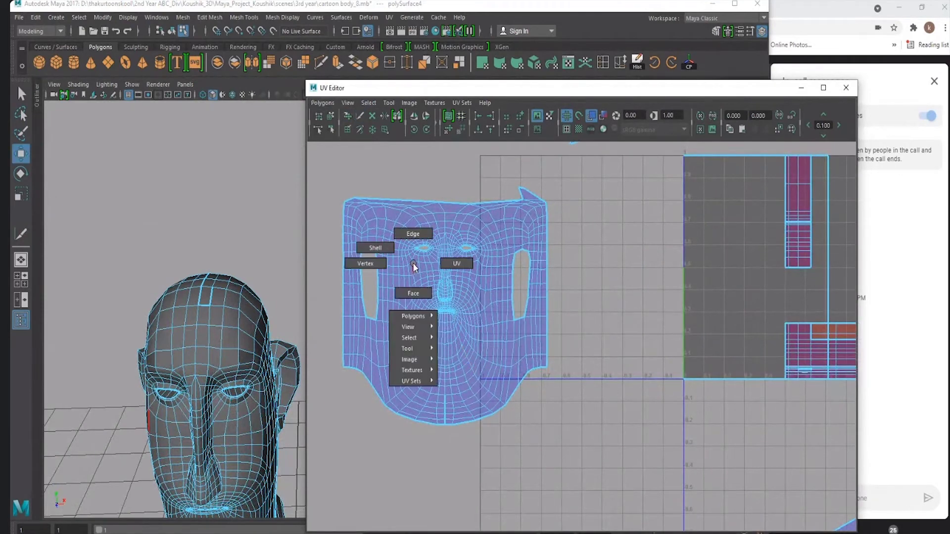
left_click(375, 248)
left_click(441, 298)
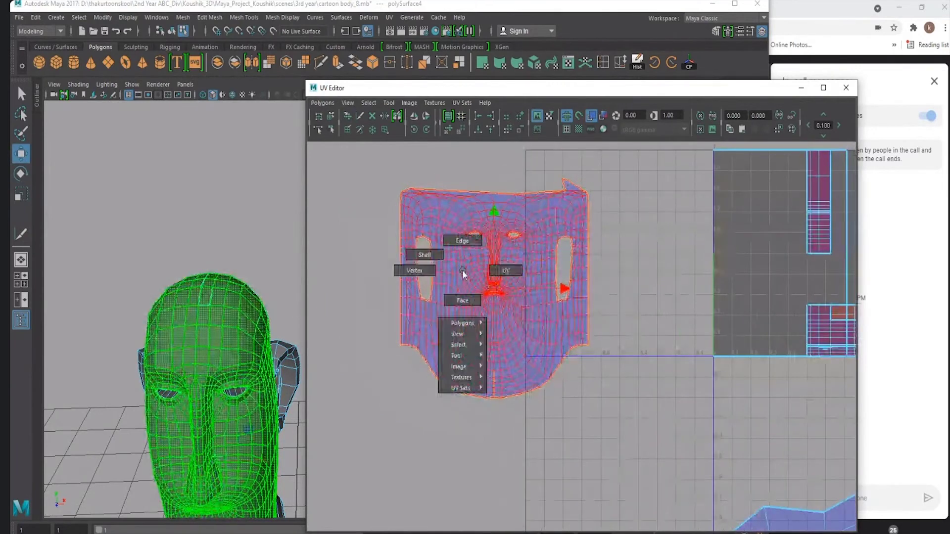
right_click_drag(464, 277, 462, 243)
left_click_drag(399, 233, 424, 310)
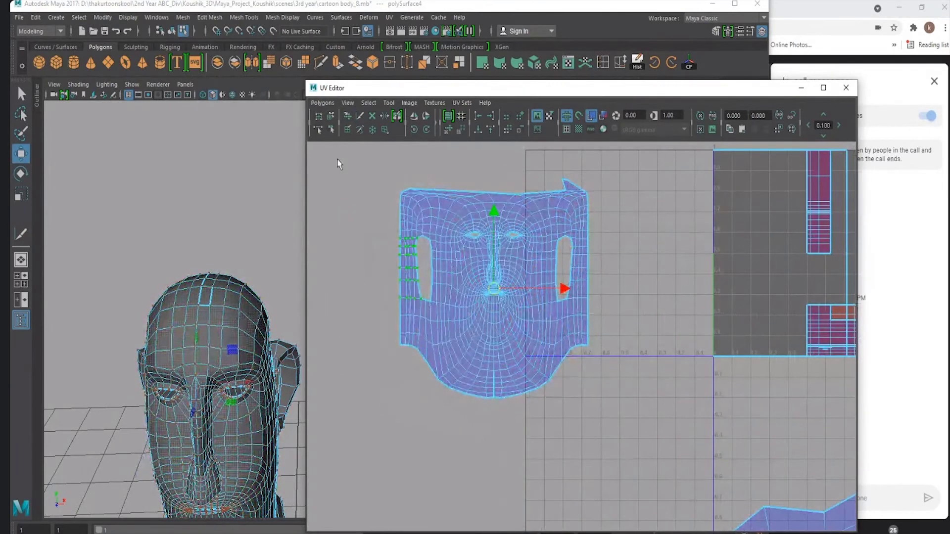
Try Unfold on the face shell, then undo the warped result.
left_click(322, 103)
left_click(338, 355)
right_click_drag(340, 358, 496, 314, "alt")
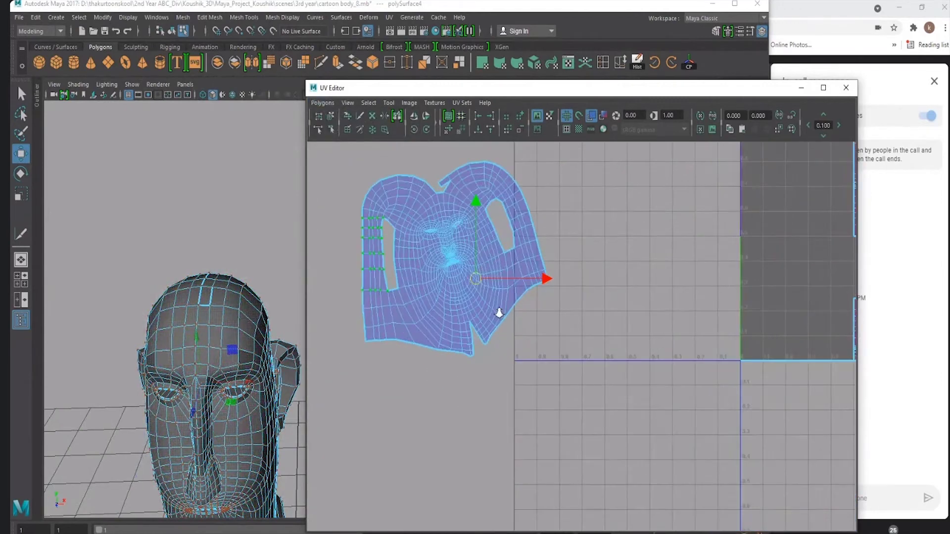
middle_click_drag(494, 303, 509, 305, "alt")
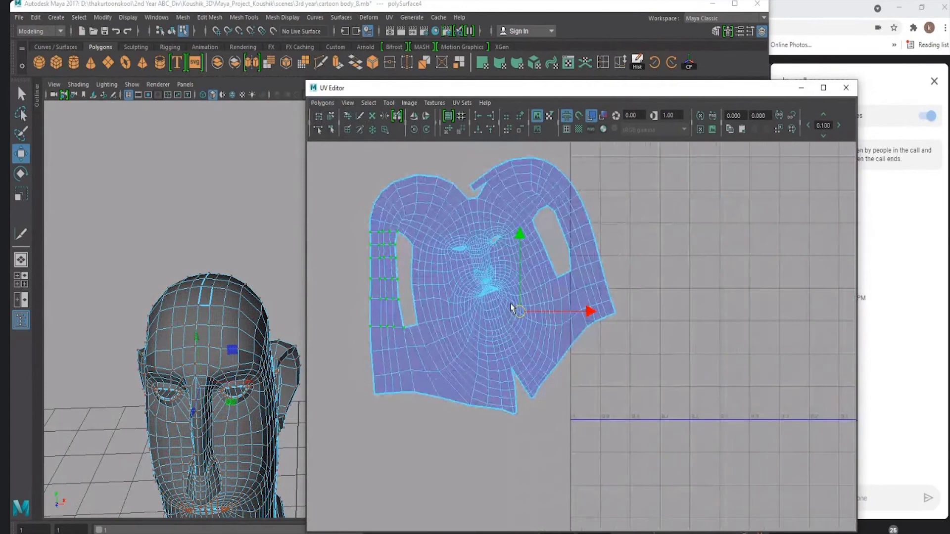
key("ctrl+z")
right_click_drag(463, 299, 484, 275, "alt")
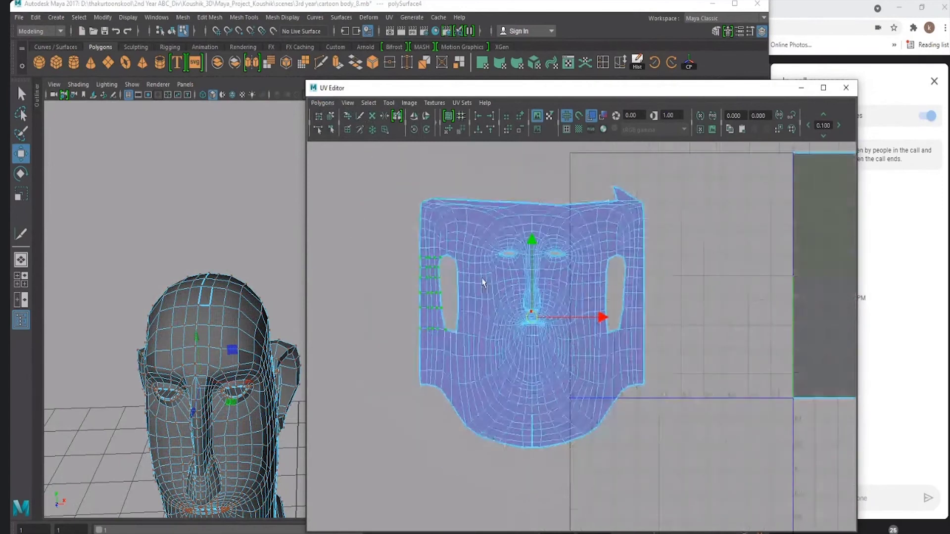
Pull a top-edge UV up into a peak and the lower-left corner into a spike.
left_click(525, 204)
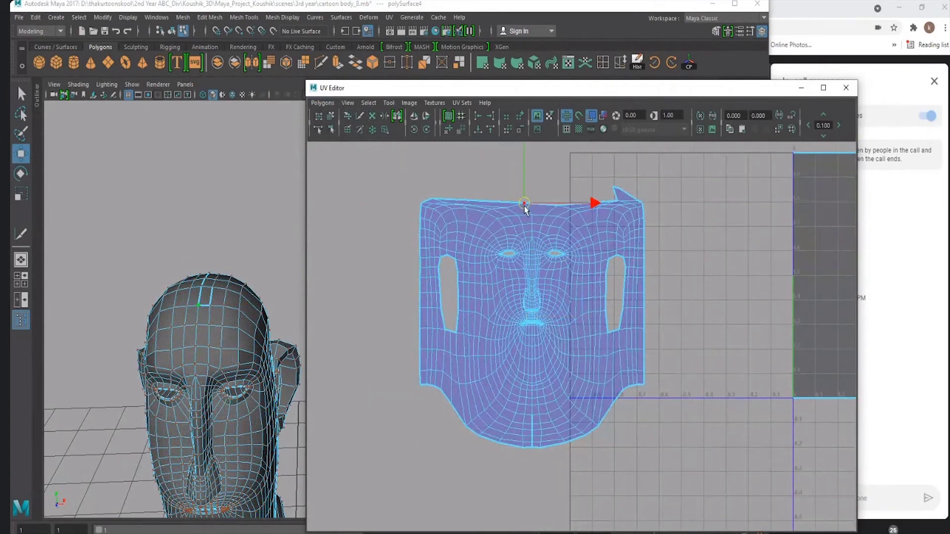
left_click_drag(524, 204, 533, 164)
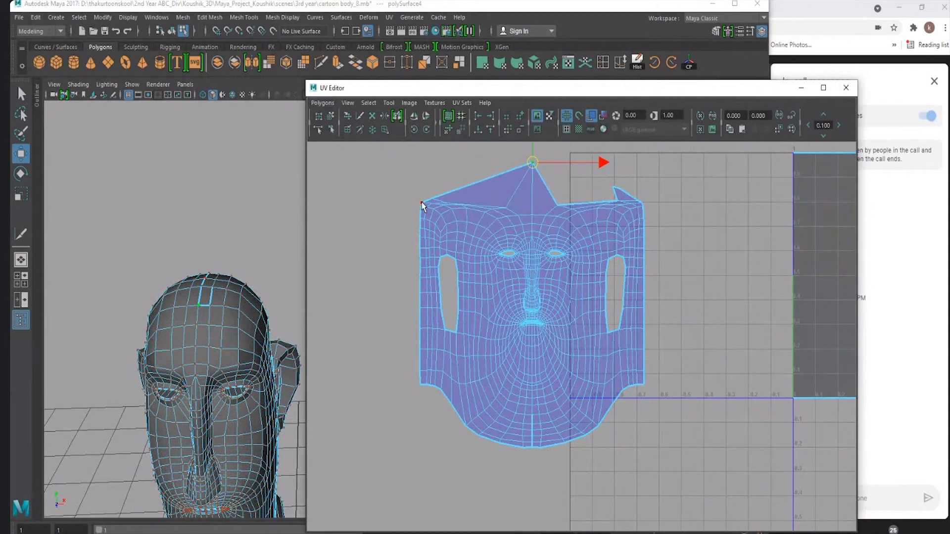
middle_click_drag(428, 342, 427, 304, "alt")
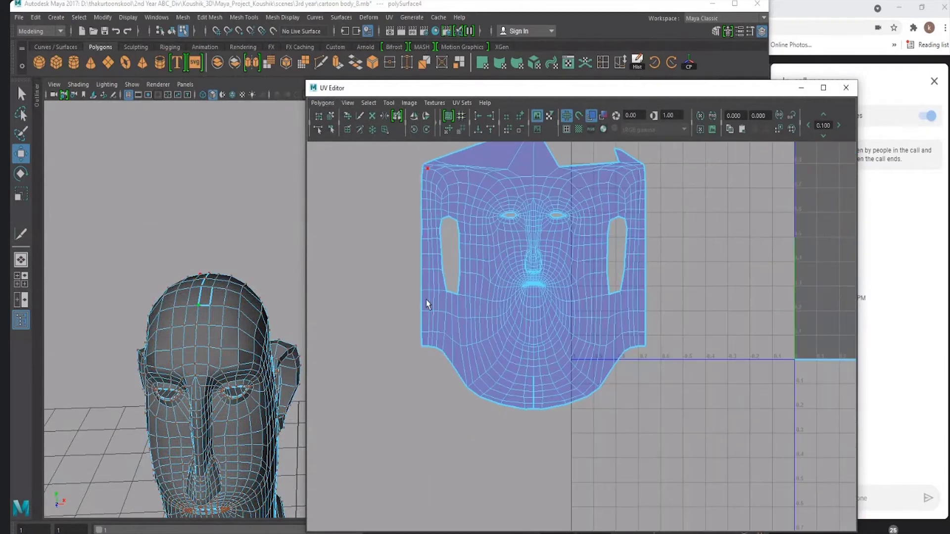
left_click(425, 348)
left_click_drag(420, 342, 370, 385)
middle_click_drag(517, 341, 444, 318, "alt")
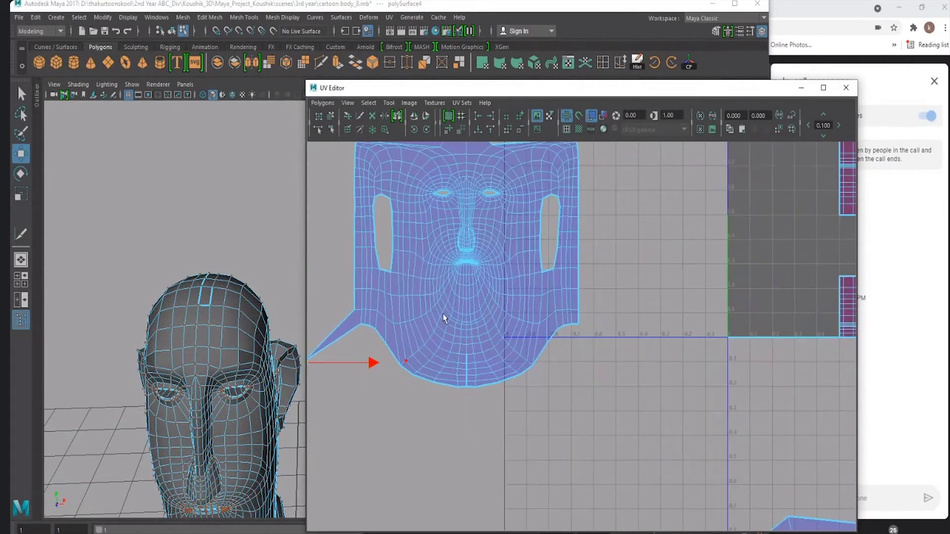
right_click_drag(574, 329, 458, 326, "alt")
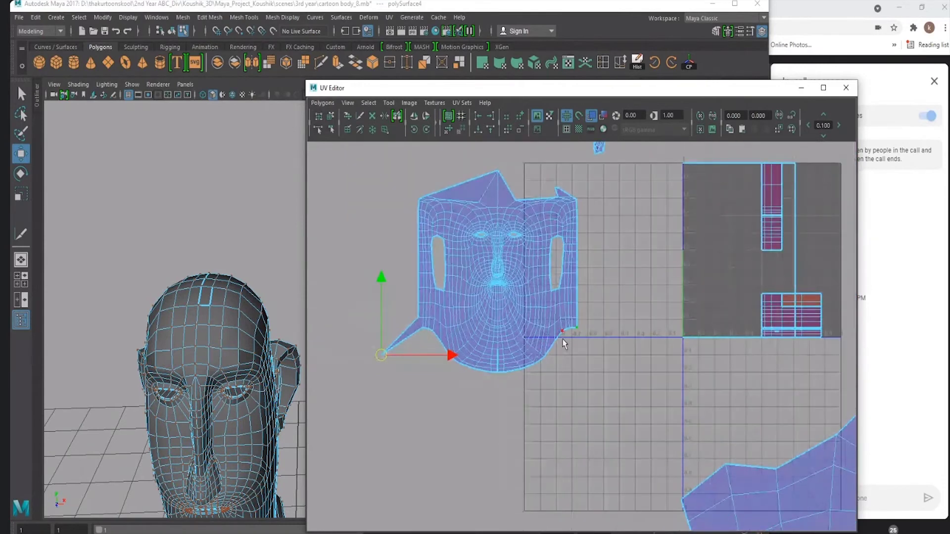
Pull the right corner and bottom-centre UVs outward into downward spikes.
left_click(563, 330)
left_click_drag(563, 330, 615, 358)
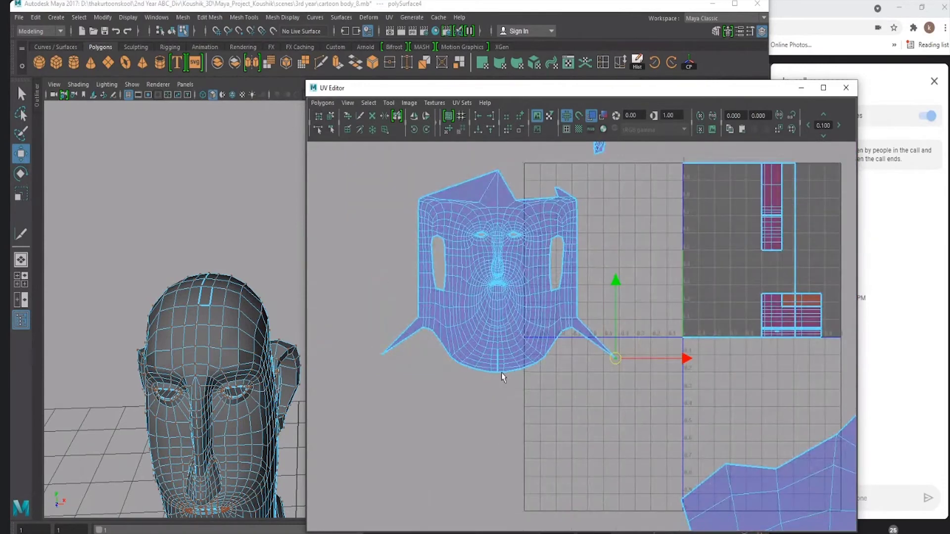
left_click(497, 371)
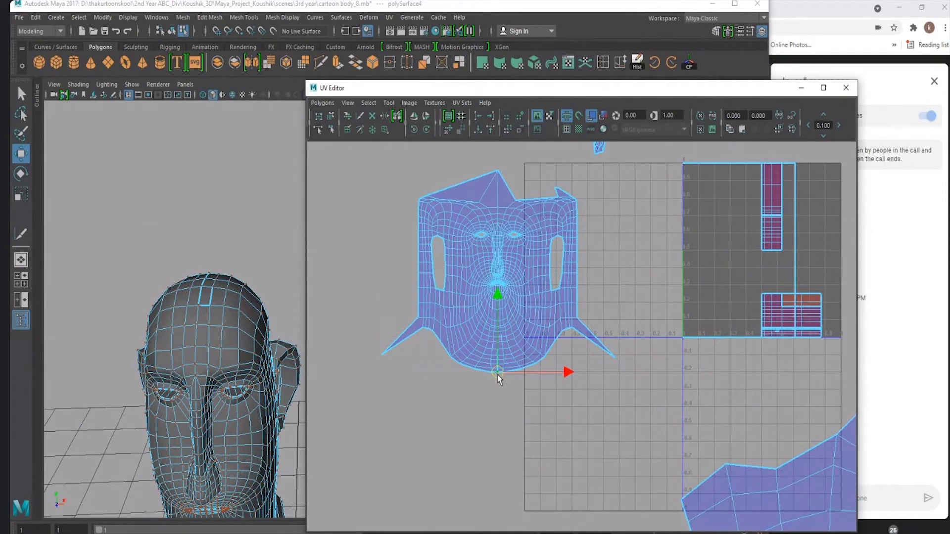
mouse_move(497, 374)
left_mouse_down()
mouse_move(481, 392)
mouse_move(514, 395)
left_mouse_up()
left_click(497, 376)
Raise the face shell's top point further into a peak and view the whole layout.
middle_click_drag(479, 261, 479, 287, "alt")
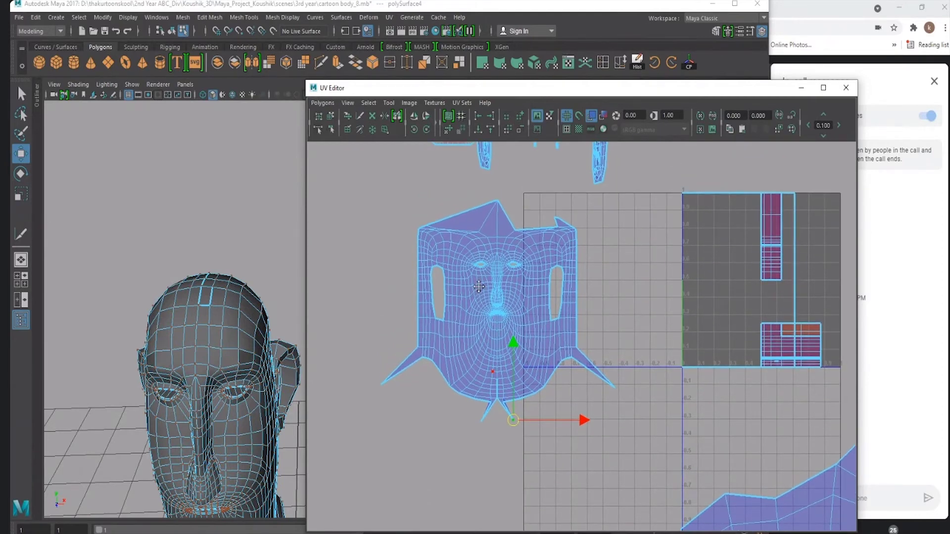
middle_click_drag(499, 210, 500, 278, "alt")
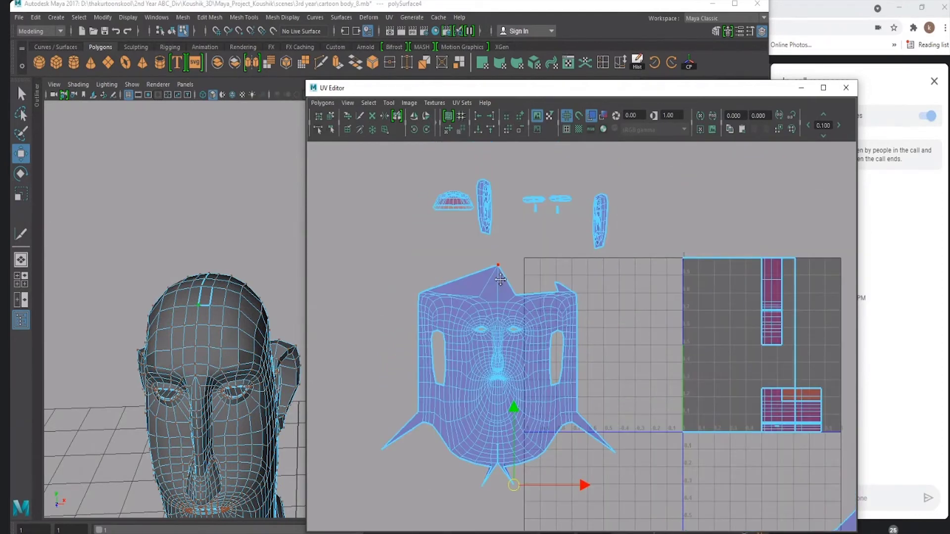
left_click(497, 266)
left_click_drag(497, 232, 497, 201)
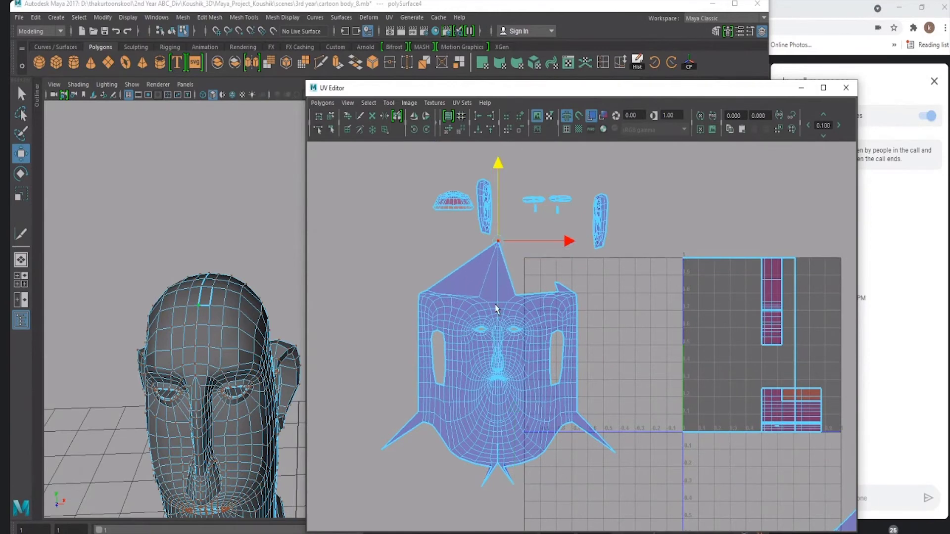
middle_click_drag(496, 317, 479, 241, "alt")
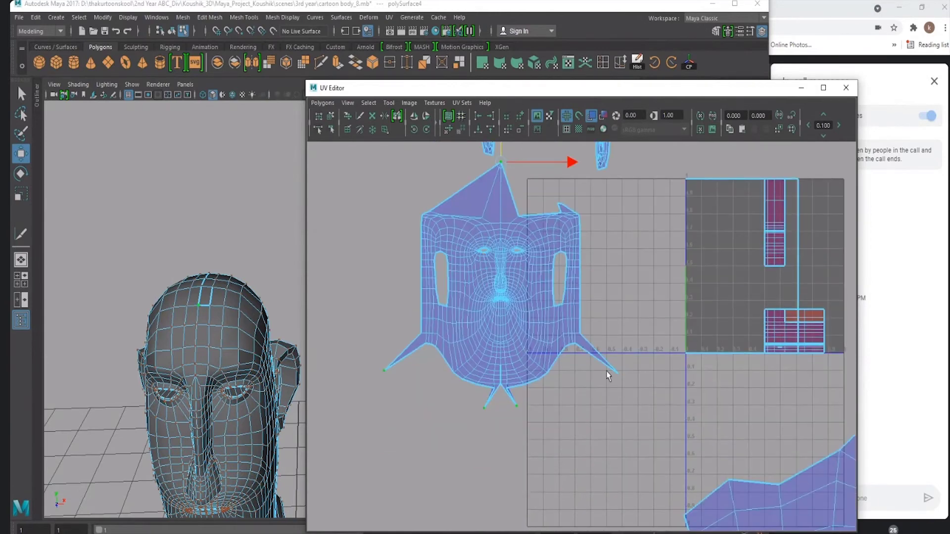
scroll(627, 390, "down", 1)
middle_click_drag(524, 339, 503, 350, "alt")
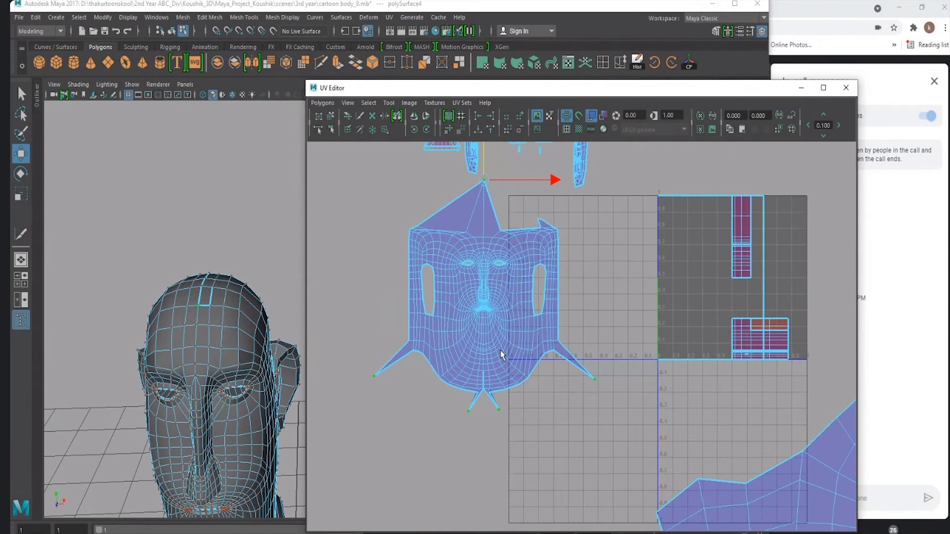
Unfold the face shell using the Unfold UVs Options settings.
left_click(322, 104)
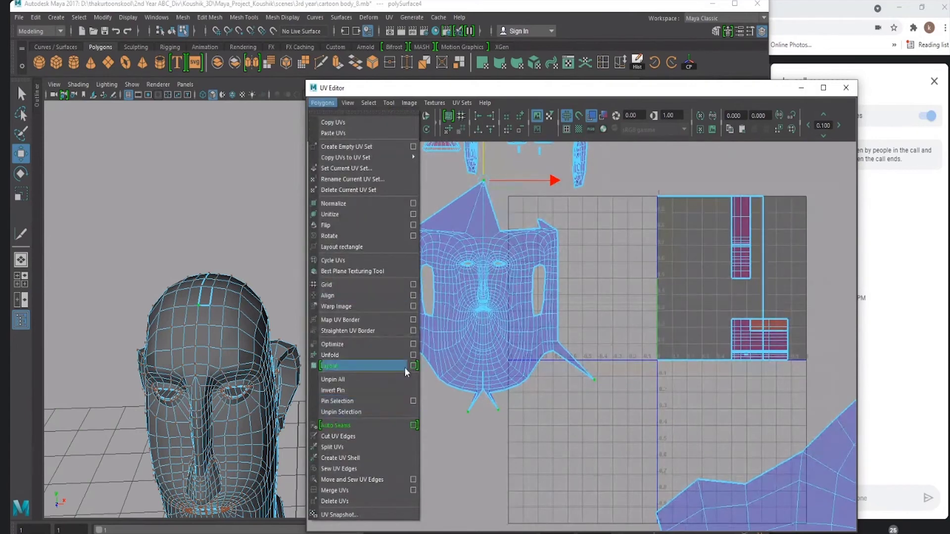
left_click(413, 355)
left_click_drag(260, 196, 193, 150)
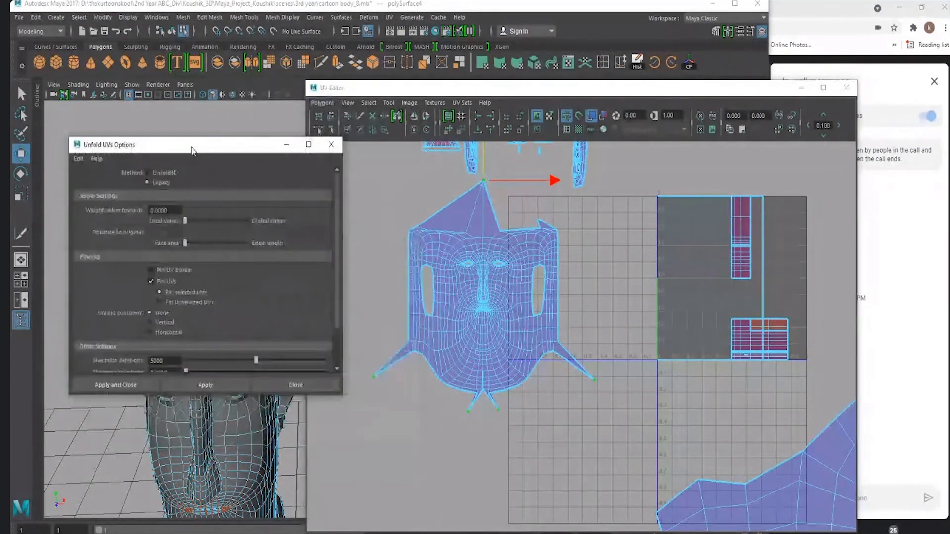
scroll(203, 354, "down", 3)
left_click(206, 385)
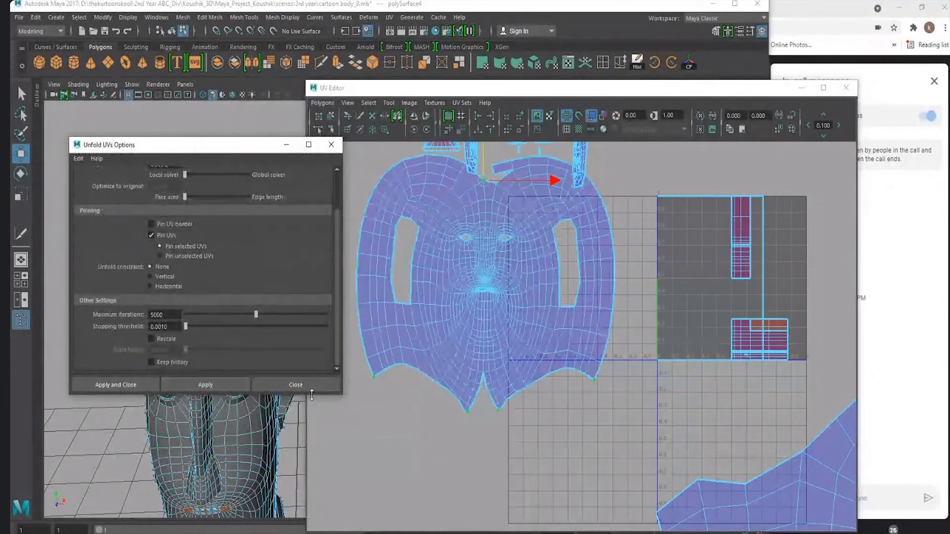
middle_click_drag(519, 303, 528, 365, "alt")
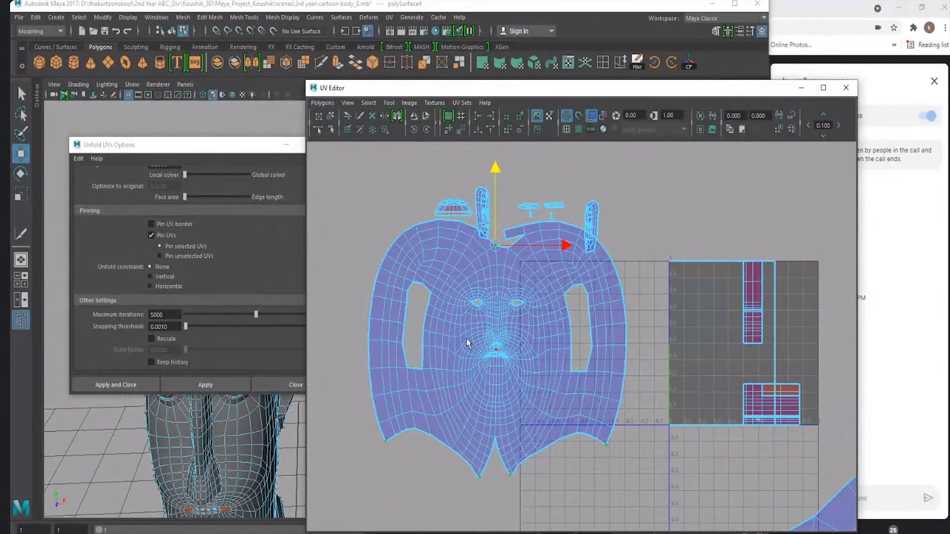
Move the Unfold UVs Options window aside and zoom in on the unfolded shell.
scroll(545, 377, "up", 5)
scroll(683, 429, "up", 3)
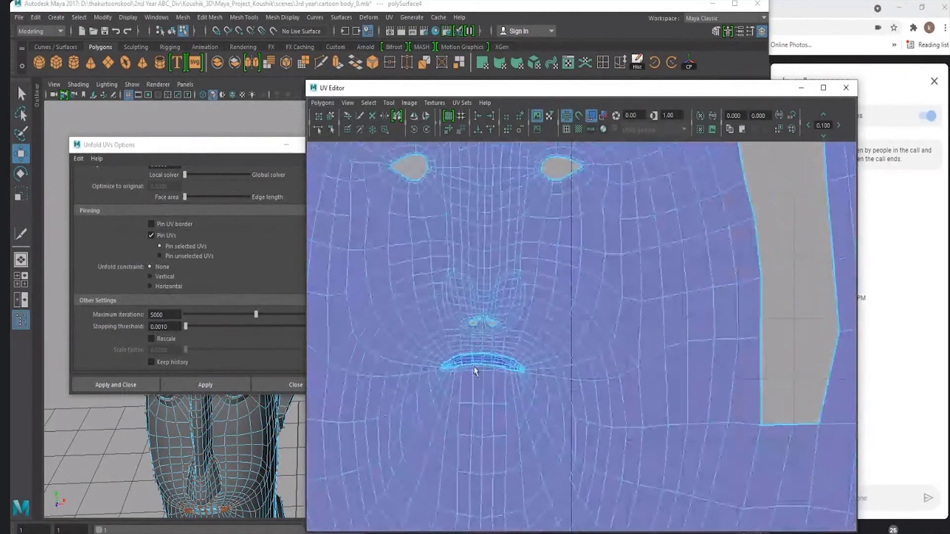
left_click_drag(176, 144, 122, 137)
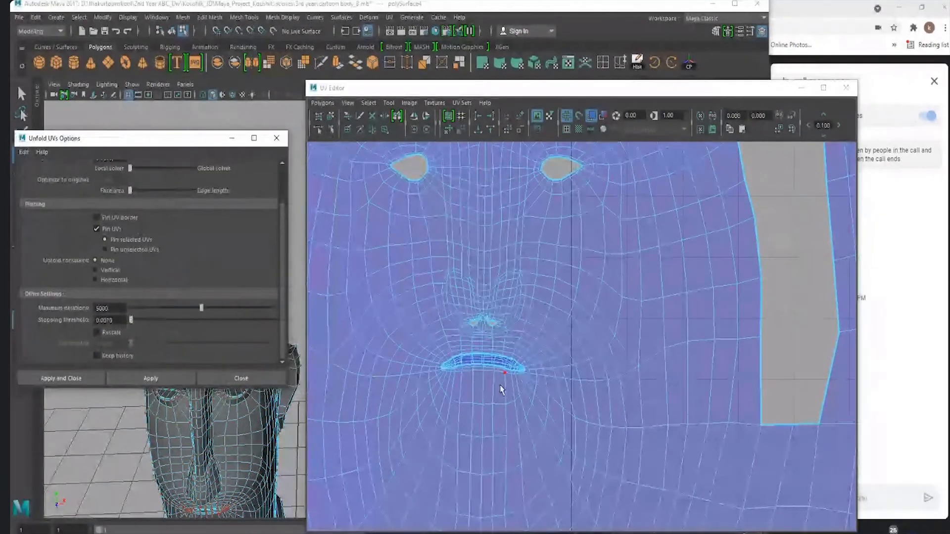
scroll(501, 389, "up", 3)
scroll(498, 343, "up", 2)
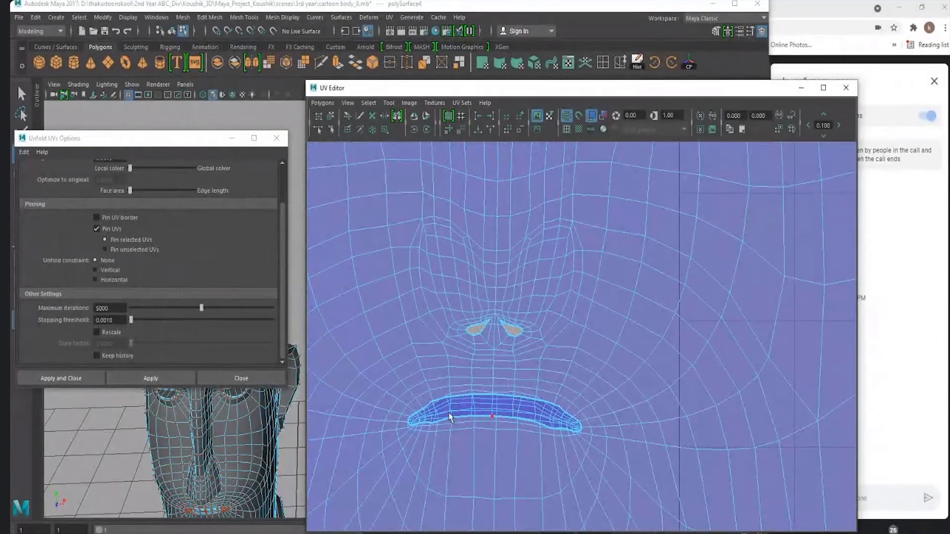
scroll(450, 417, "up", 2)
scroll(481, 371, "up", 2)
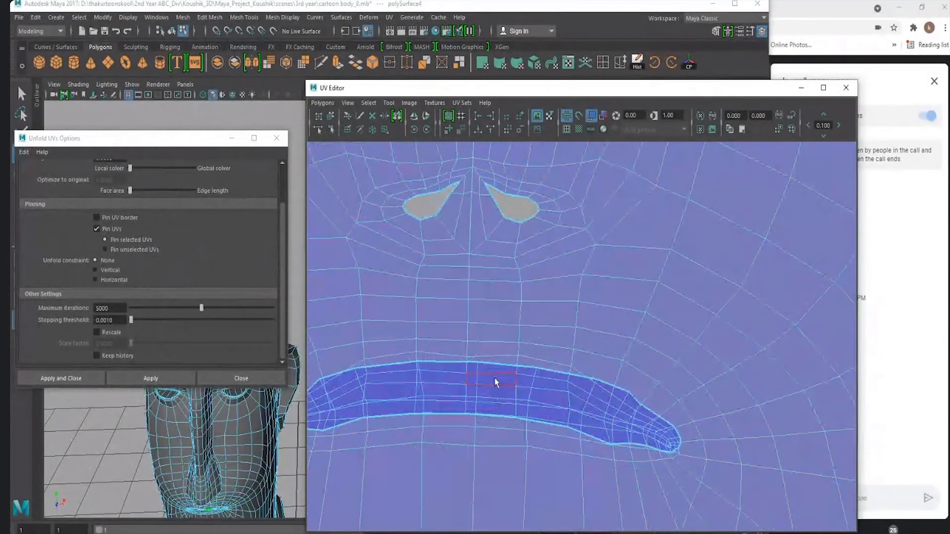
Close the Unfold UVs Options window and zoom the 3D view toward the nose and mouth.
left_click(270, 141)
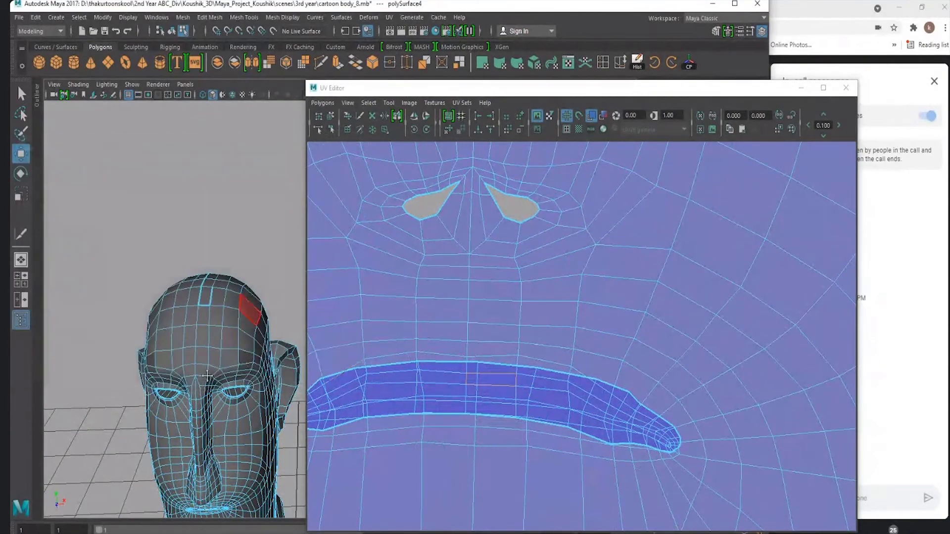
scroll(173, 296, "up", 5)
left_click_drag(183, 337, 200, 346, "alt")
scroll(193, 308, "up", 3)
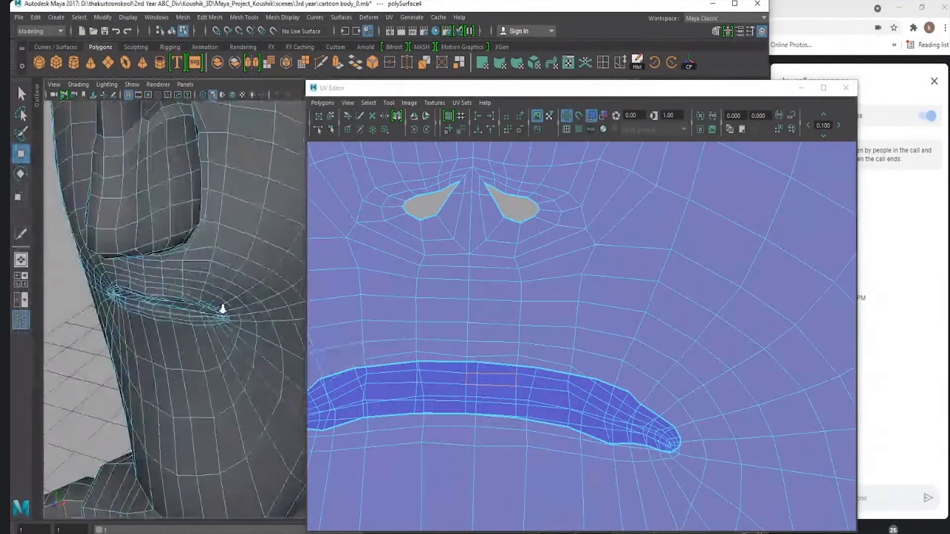
scroll(222, 307, "up", 2)
scroll(191, 307, "up", 2)
scroll(193, 304, "up", 2)
scroll(200, 307, "down", 2)
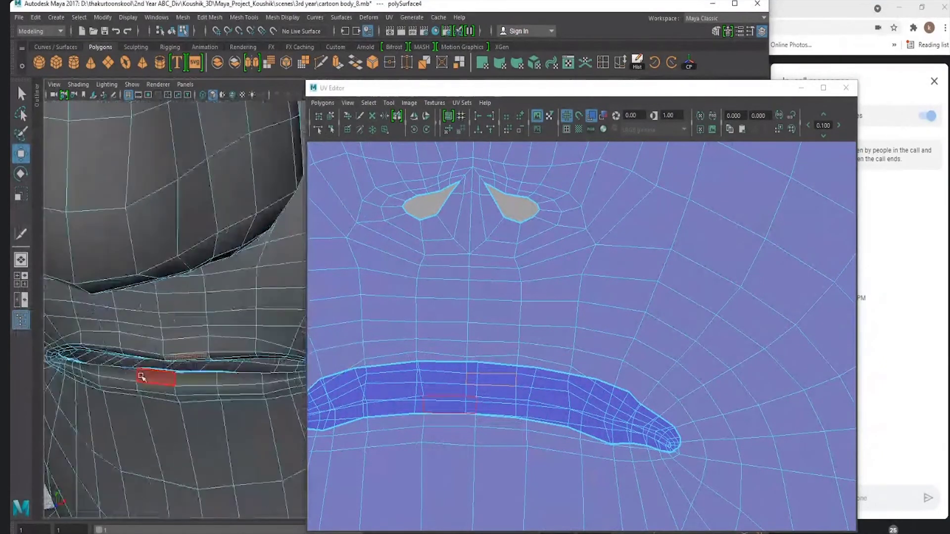
scroll(200, 312, "down", 1)
scroll(200, 319, "down", 3)
scroll(200, 328, "down", 2)
scroll(200, 328, "up", 5)
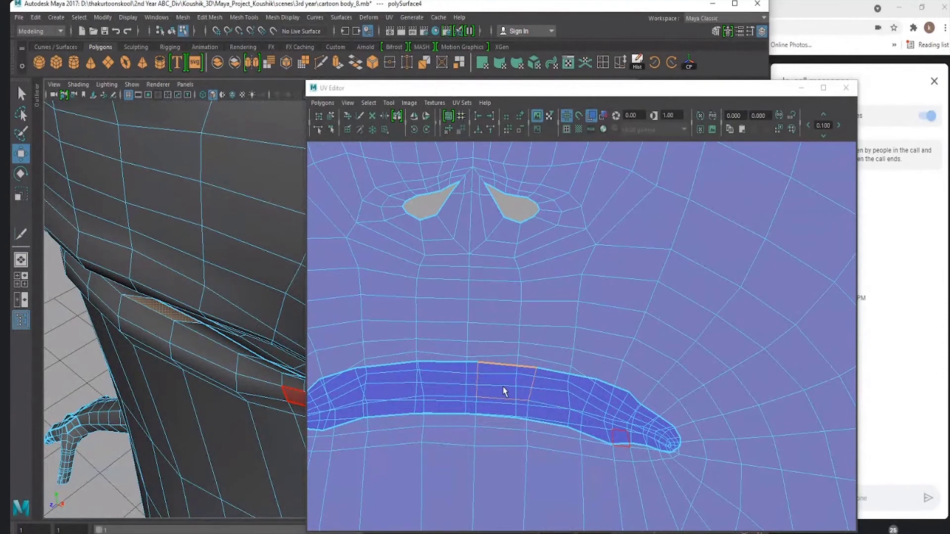
Select the edge loop running inside the mouth.
mouse_move(505, 391)
middle_mouse_down("alt")
mouse_move(430, 358)
mouse_move(491, 358)
middle_mouse_up("alt")
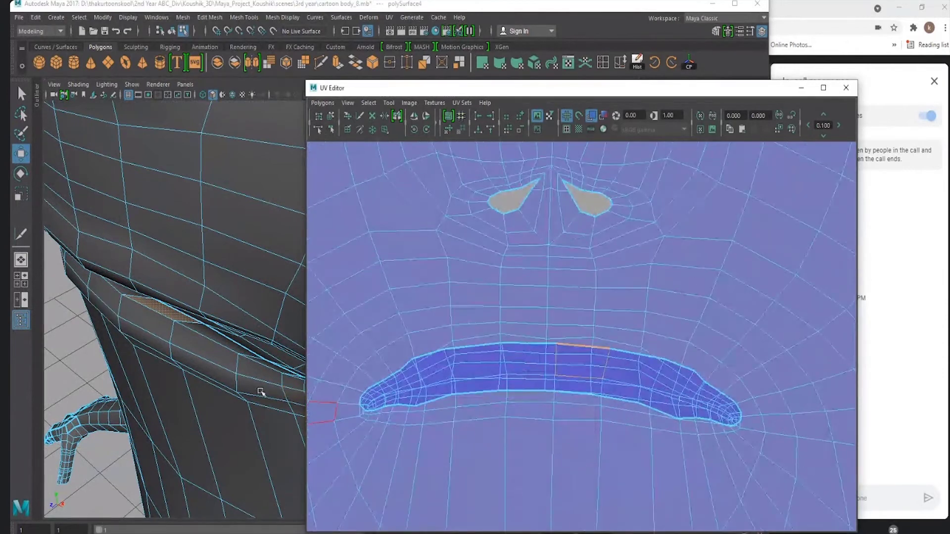
left_click_drag(244, 366, 193, 324, "alt")
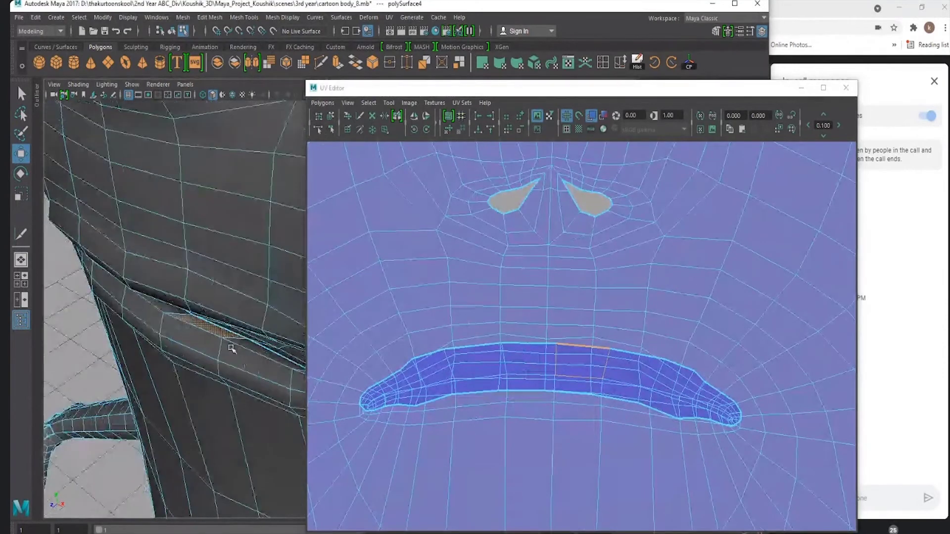
double_click(190, 326)
scroll(555, 365, "down", 2)
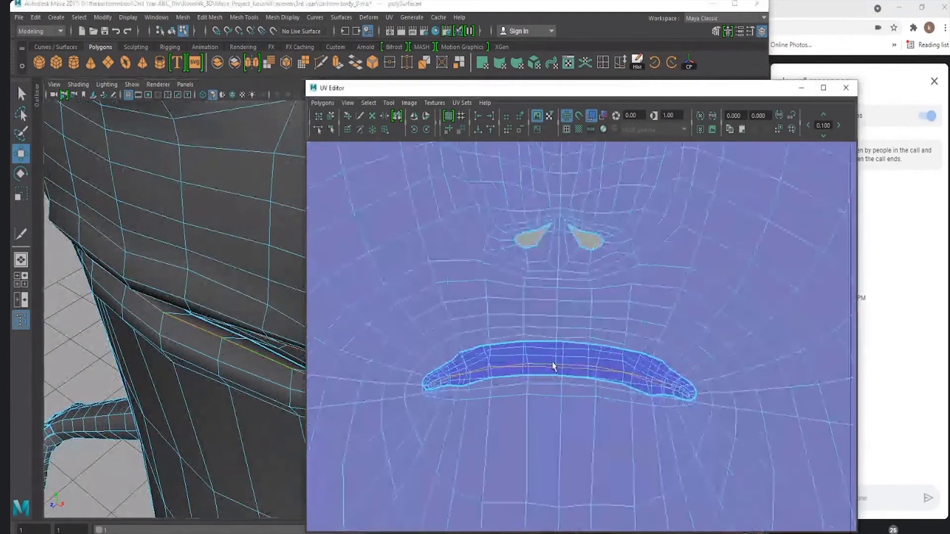
Cut UVs along the inner mouth edge loop and select the lips as a shell.
left_click(389, 17)
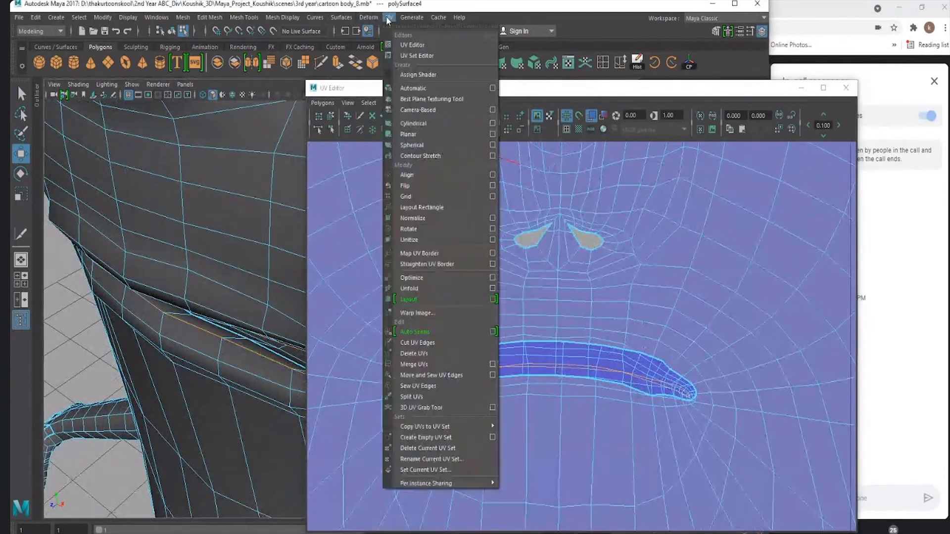
left_click(419, 354)
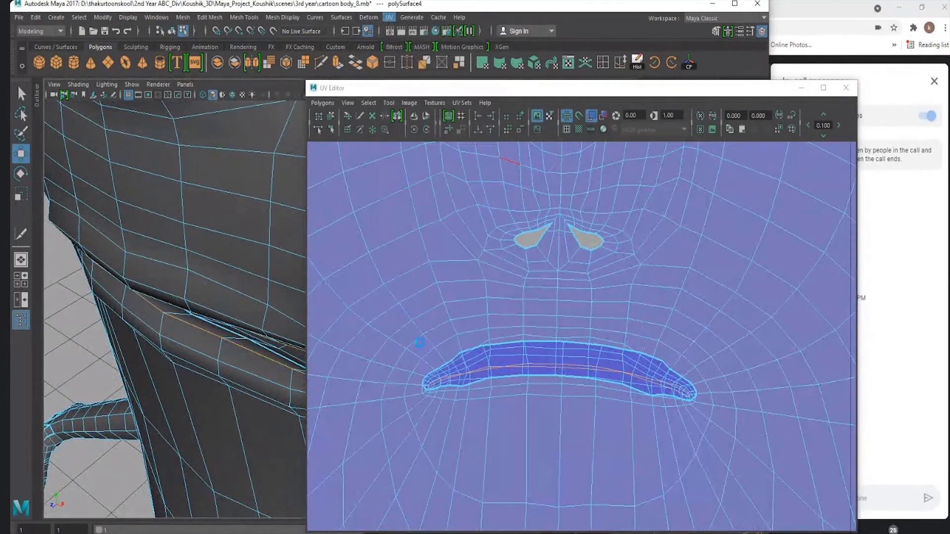
right_click_drag(543, 352, 512, 340)
left_click(538, 362)
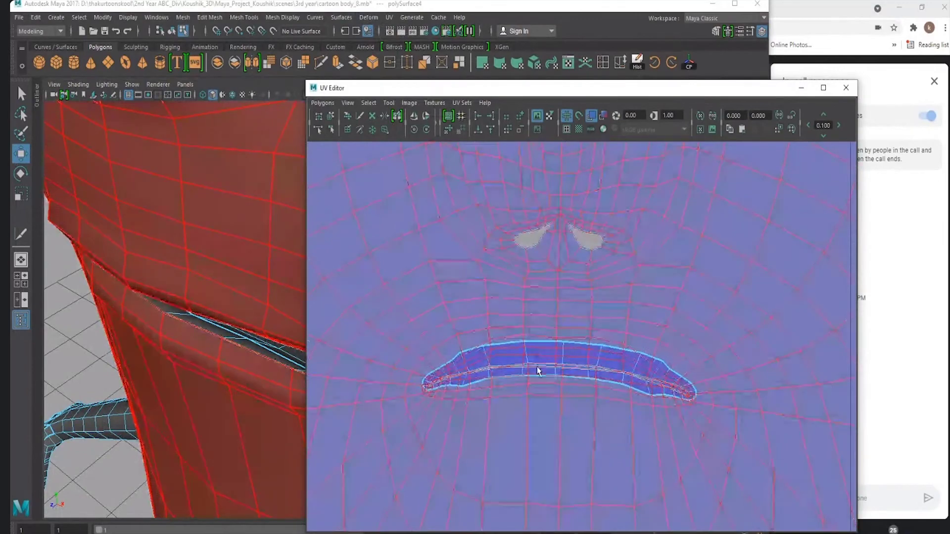
Move the small lips shell up above the face shell.
mouse_move(538, 374)
right_mouse_down("alt")
mouse_move(343, 314)
mouse_move(276, 271)
right_mouse_up("alt")
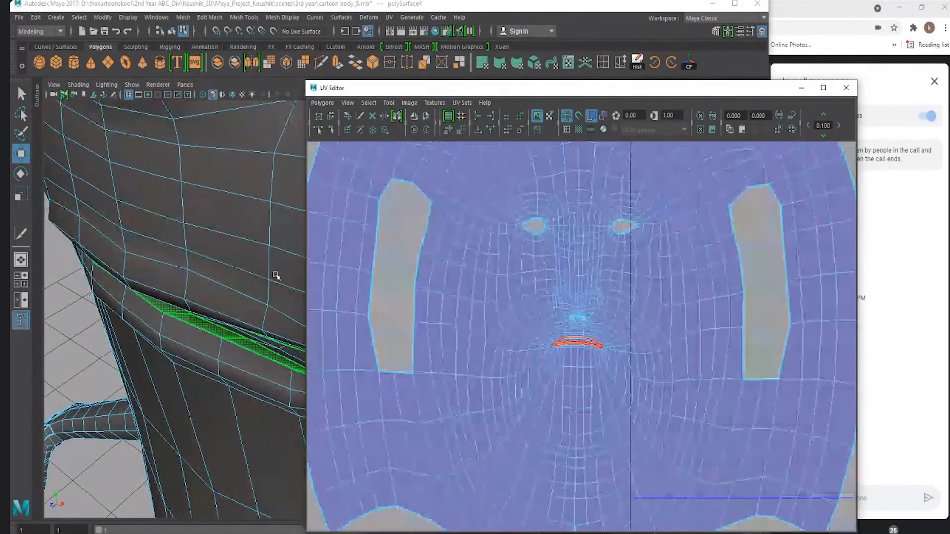
right_click_drag(619, 350, 562, 368, "alt")
left_click(559, 378)
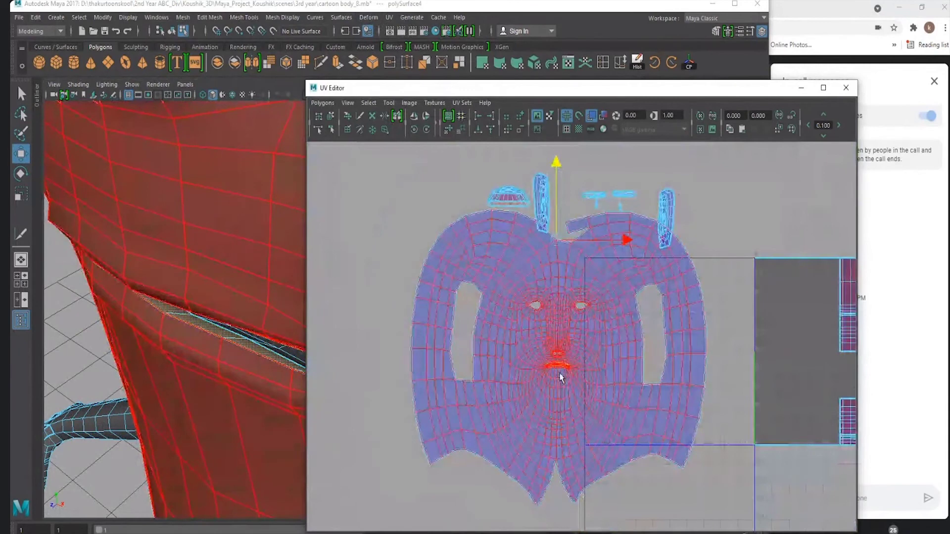
left_click(559, 373)
mouse_move(558, 364)
left_mouse_down()
mouse_move(554, 262)
mouse_move(567, 177)
left_mouse_up()
Zoom in to inspect the separated lips shell in the layout.
scroll(589, 372, "up", 3)
scroll(571, 361, "up", 6)
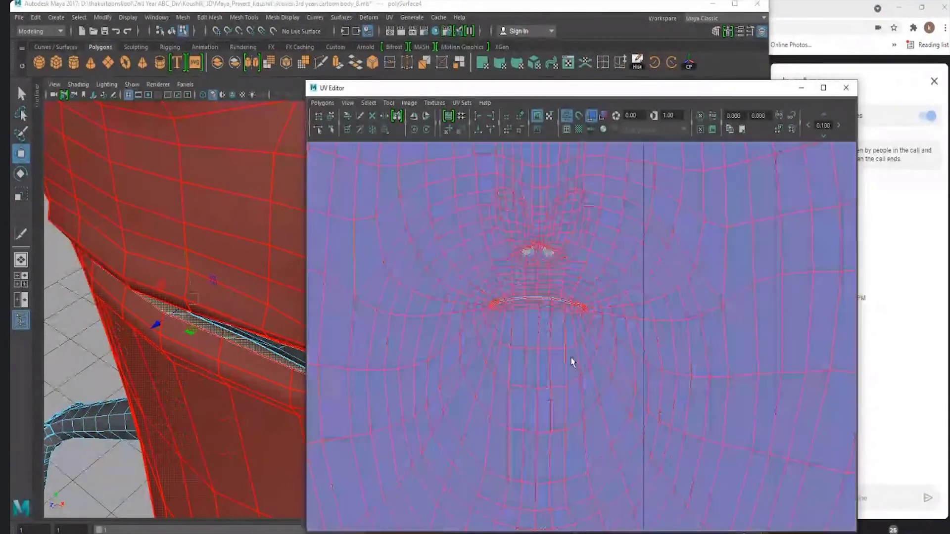
scroll(564, 411, "down", 5)
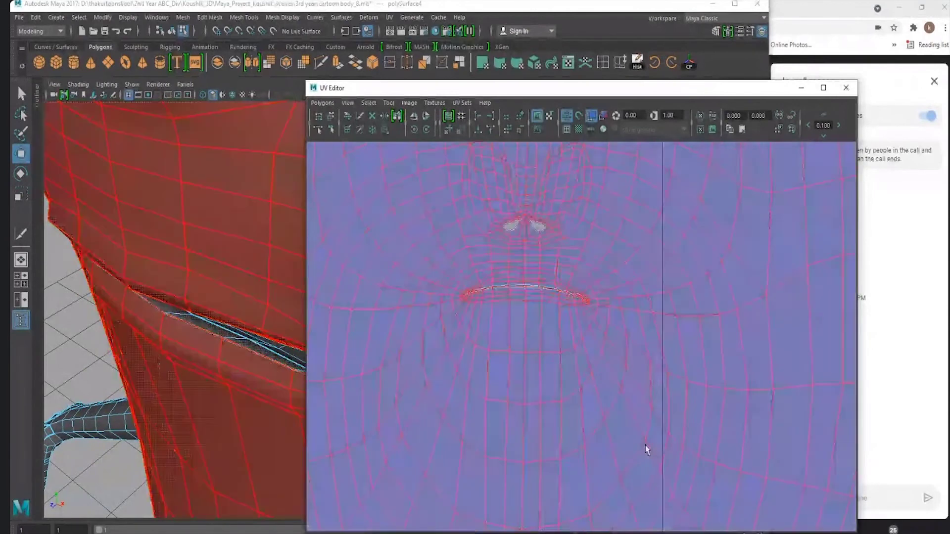
scroll(513, 371, "up", 3)
right_click_drag(600, 382, 658, 369)
scroll(713, 495, "up", 2)
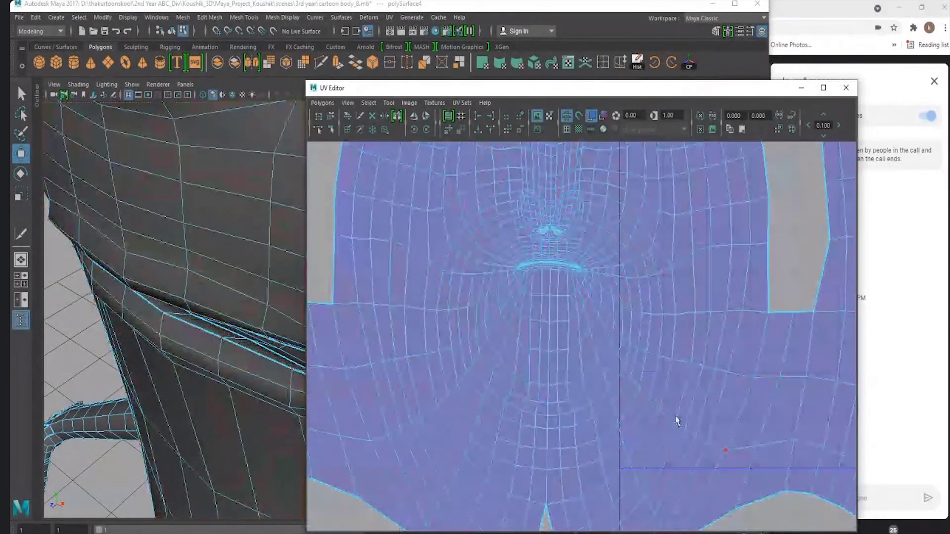
scroll(801, 439, "up", 2)
scroll(564, 361, "up", 2)
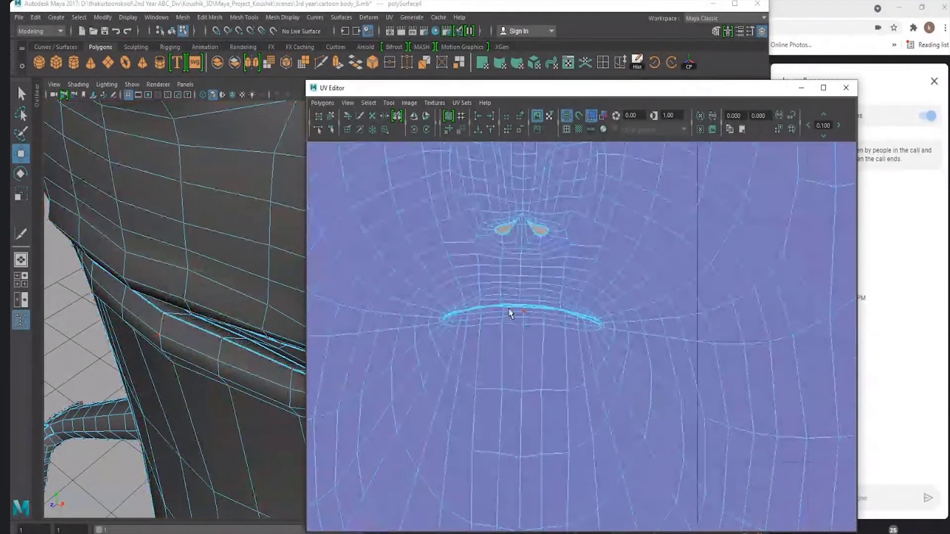
scroll(542, 316, "down", 3)
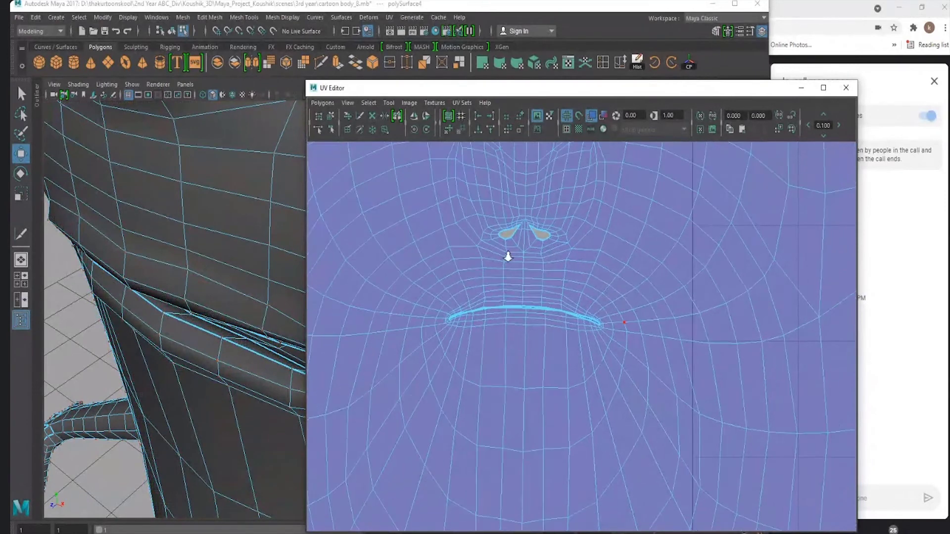
scroll(505, 254, "down", 3)
Nudge the small lips shell down-right and switch to whole-shell selection.
key("w")
middle_click_drag(544, 148, 549, 290, "alt")
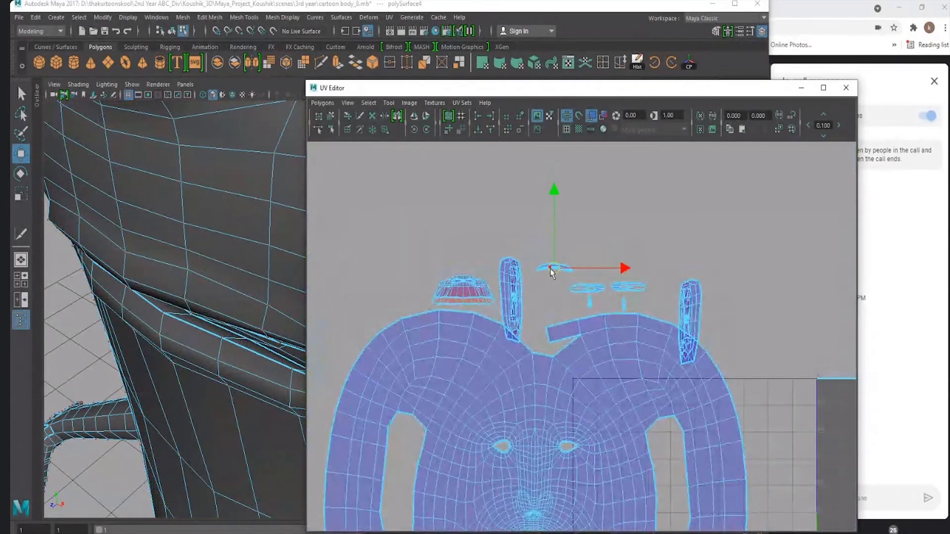
right_click(518, 298)
left_click(480, 281)
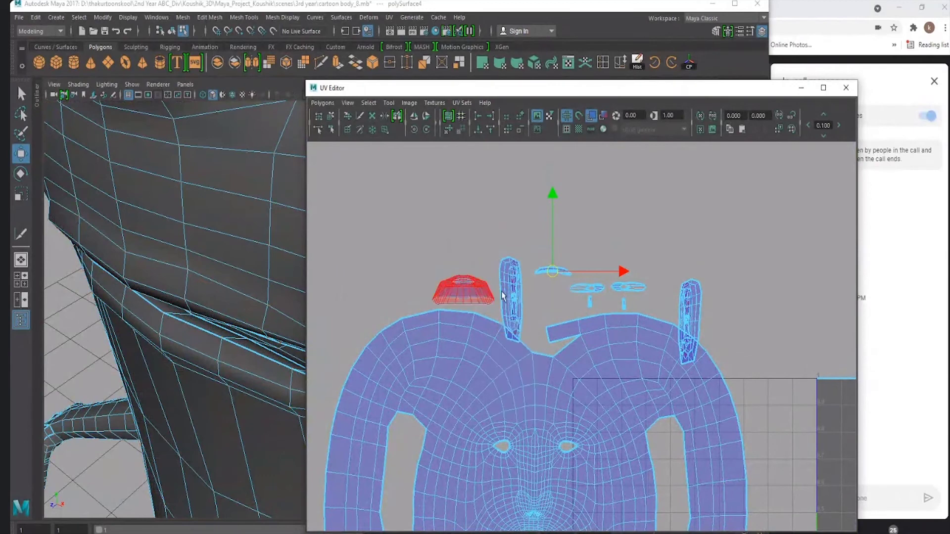
Raise the left and right tall shells to matching heights.
left_click(515, 301)
key("e")
key("w")
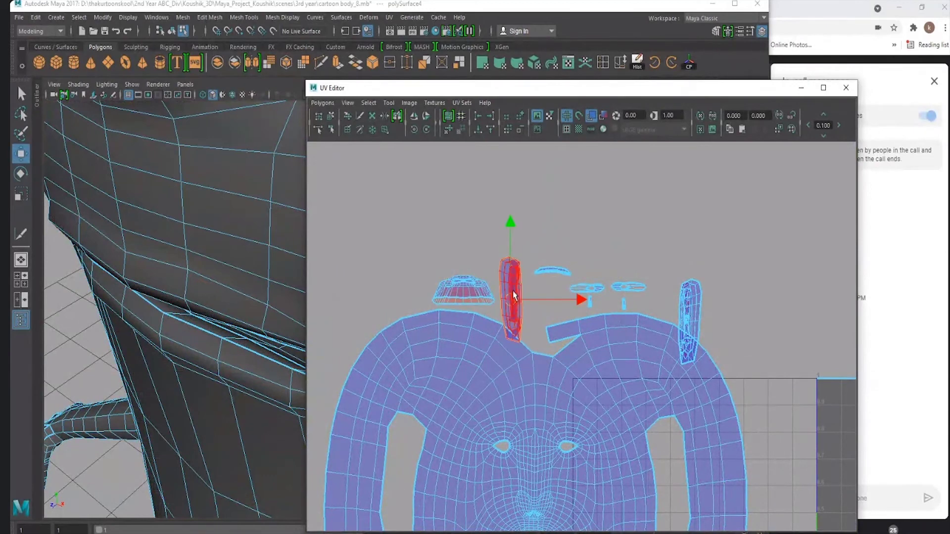
left_click_drag(513, 299, 514, 273)
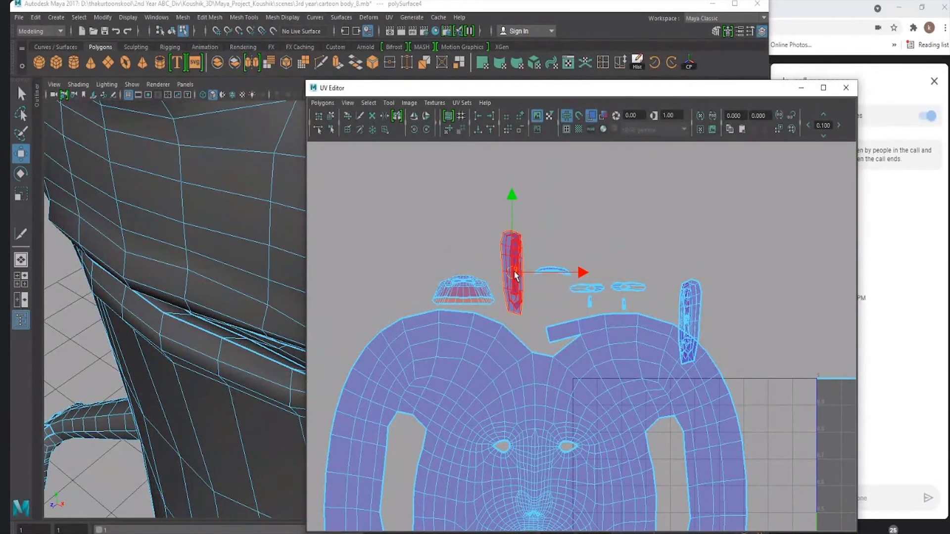
left_click(694, 329)
left_click_drag(691, 324, 689, 271)
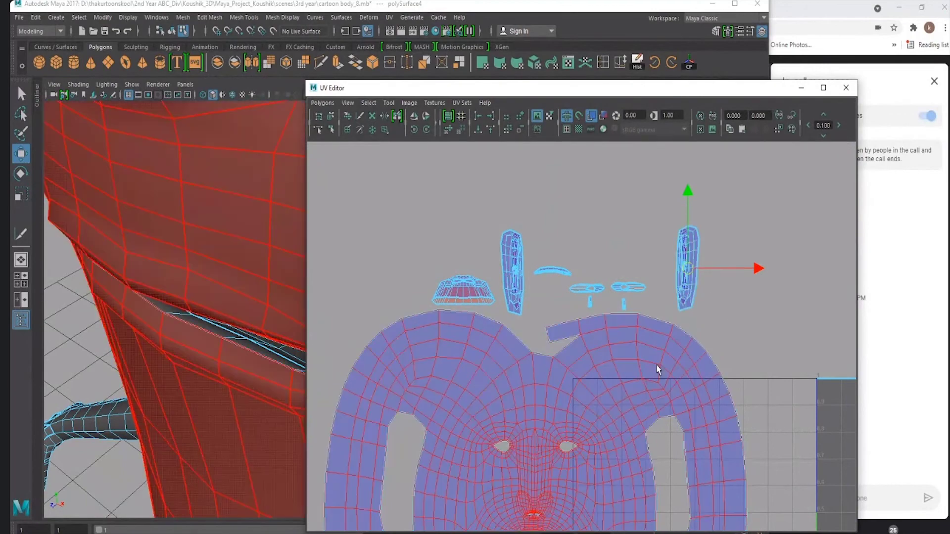
Move the large face shell down and left, clear of the texture tile.
scroll(657, 366, "down", 3)
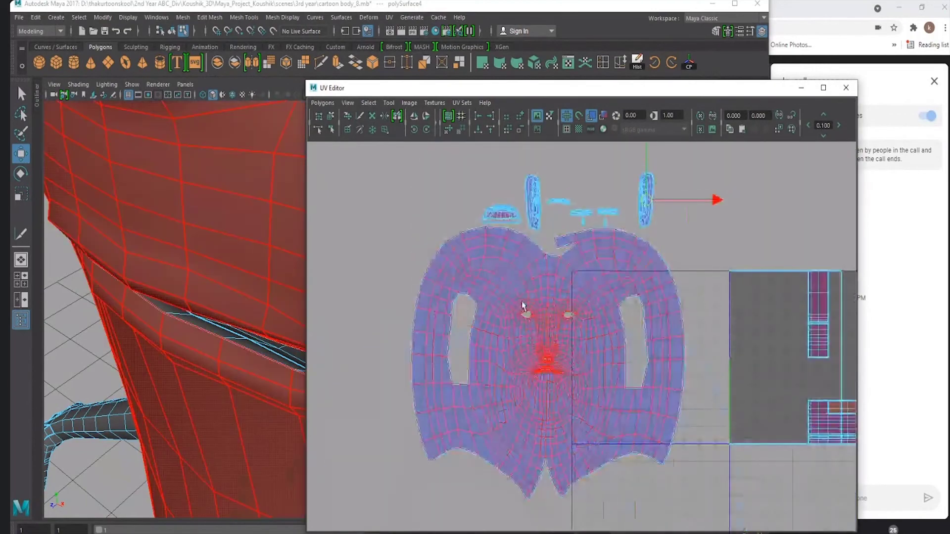
scroll(560, 369, "down", 3)
left_click(570, 363)
key("e")
key("w")
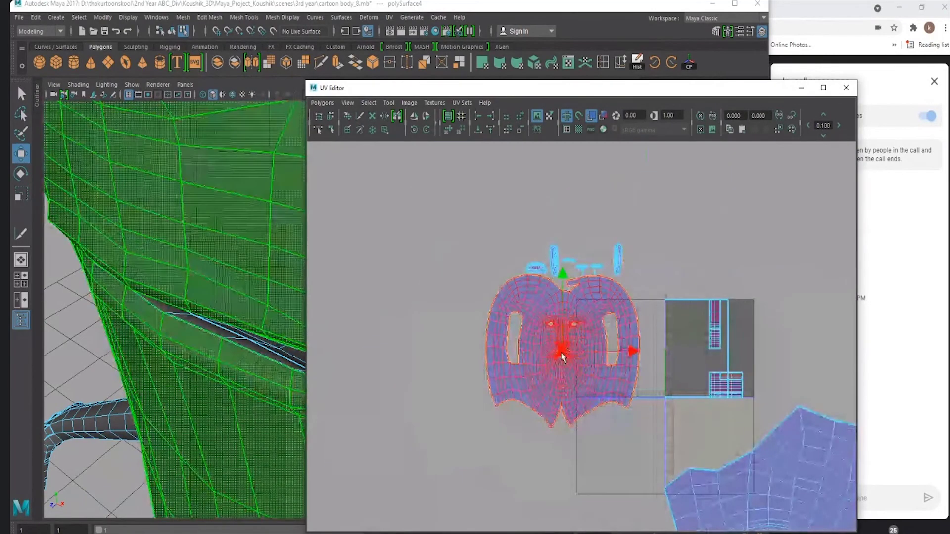
left_click_drag(569, 364, 489, 394)
scroll(452, 383, "down", 2)
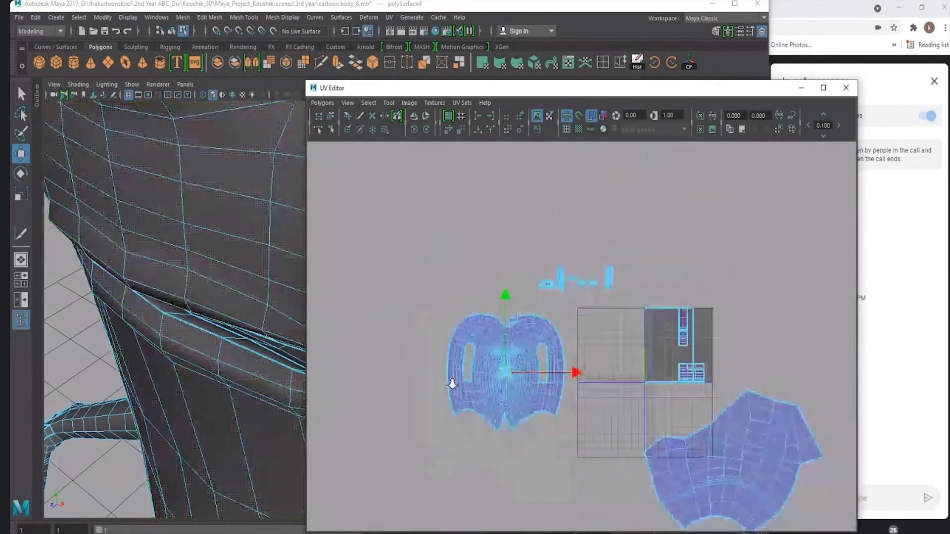
left_click(453, 383)
scroll(600, 394, "up", 2)
scroll(603, 365, "up", 2)
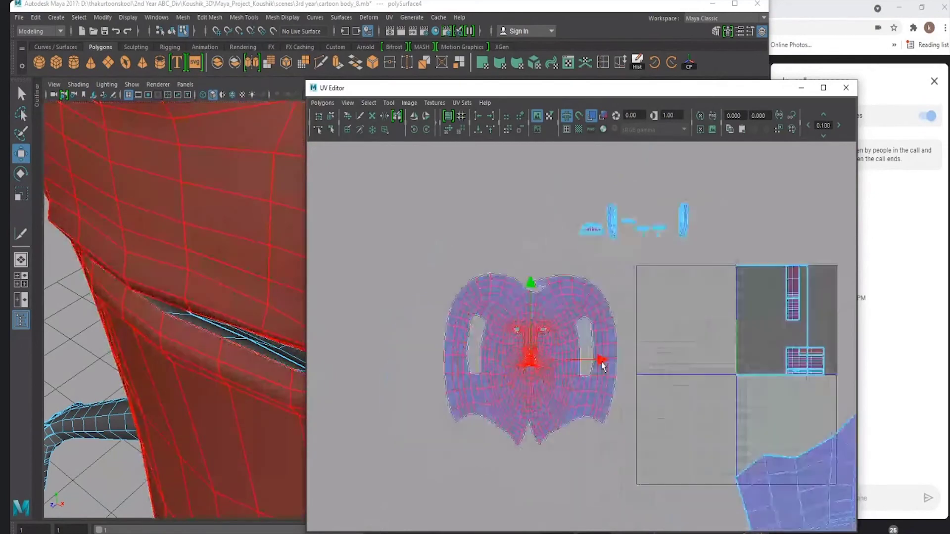
scroll(602, 366, "up", 2)
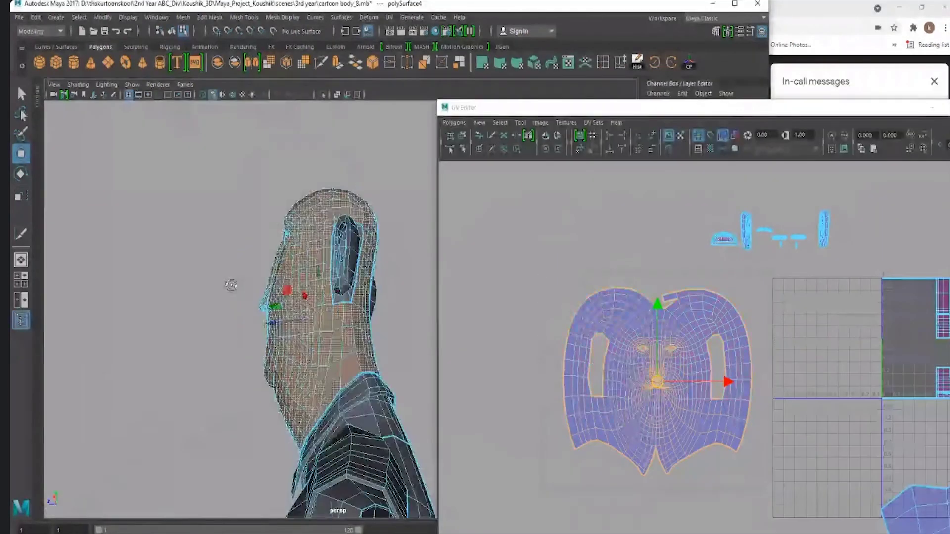
Frame the face UV shell, zoom out to all UV islands and recentre on it.
left_click_drag(229, 283, 276, 299, "alt")
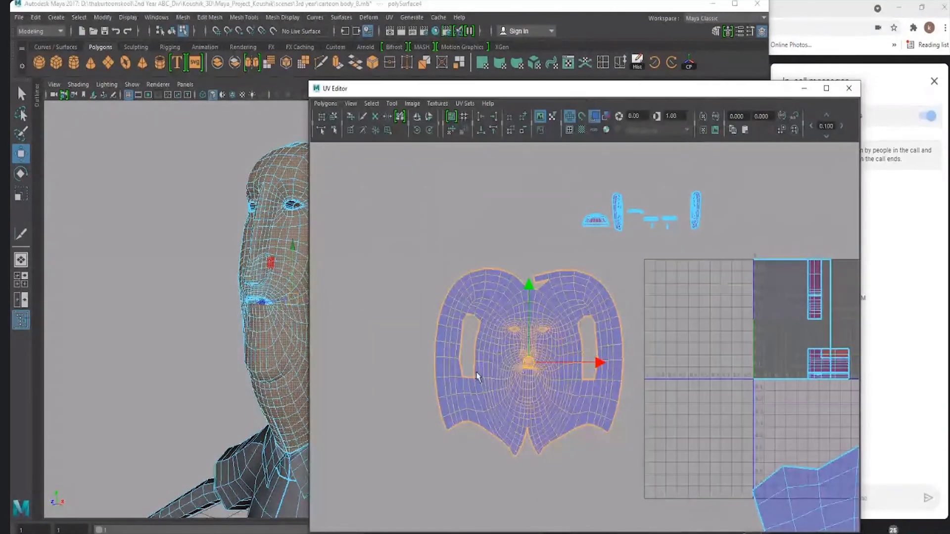
key("f")
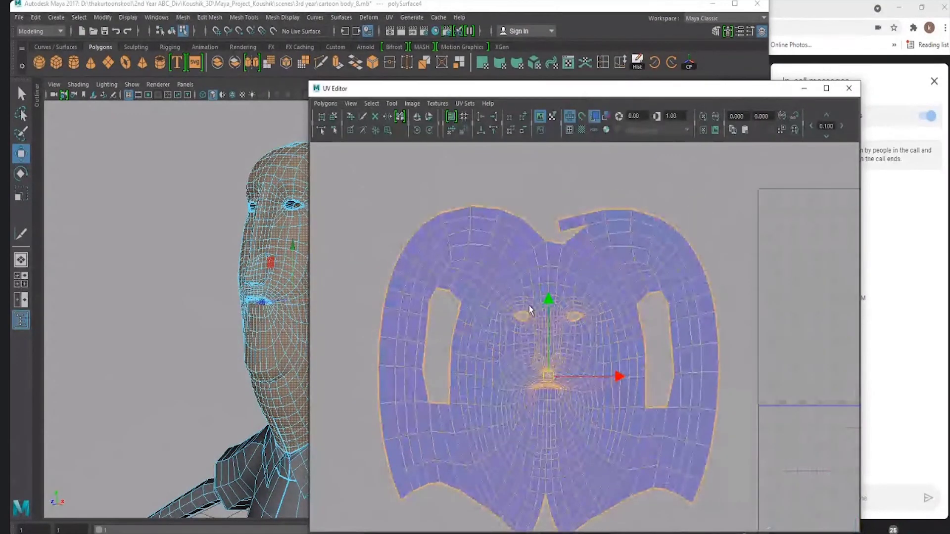
scroll(667, 402, "down", 1)
scroll(667, 402, "up", 2)
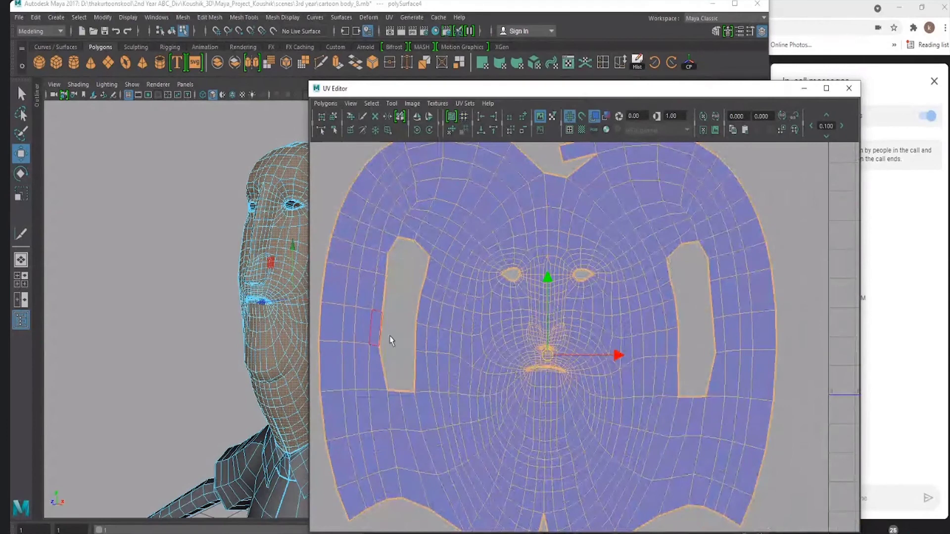
scroll(391, 340, "down", 5)
middle_click_drag(653, 214, 594, 287, "alt")
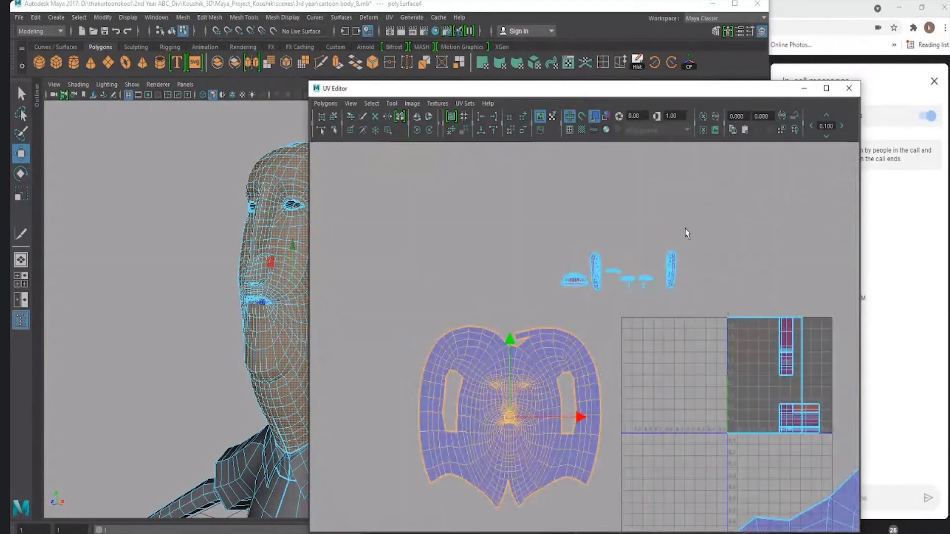
scroll(608, 303, "up", 2)
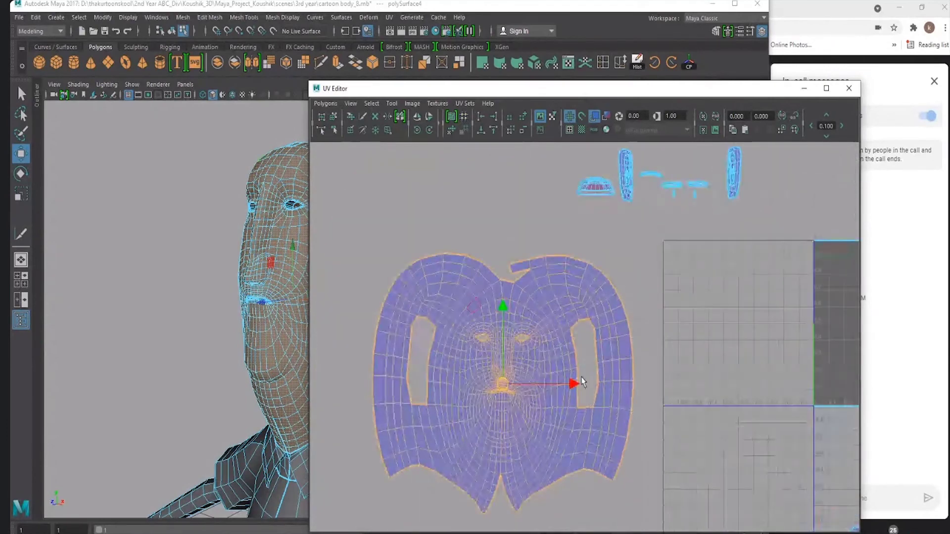
middle_click_drag(574, 384, 620, 365, "alt")
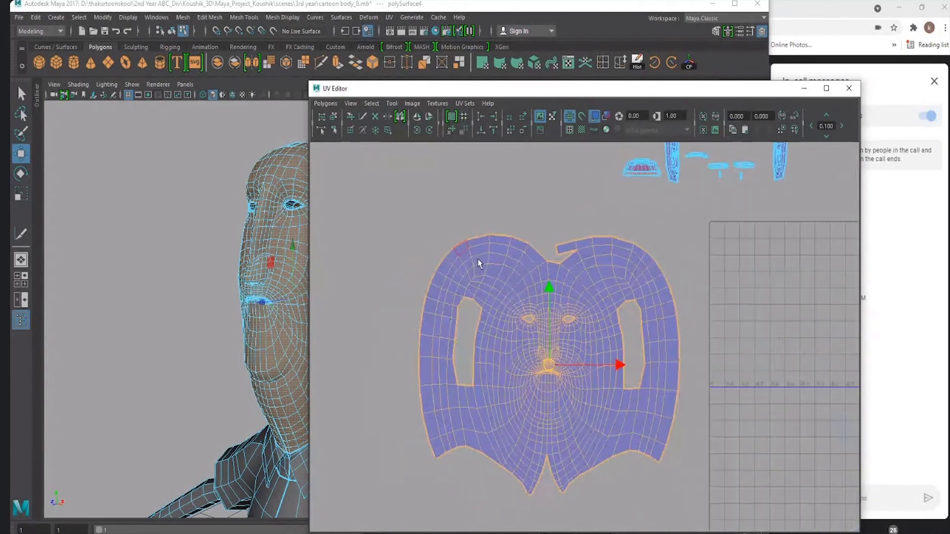
Select two top-left edge UVs and review the Unfold options, closing without unfolding.
right_click(451, 252)
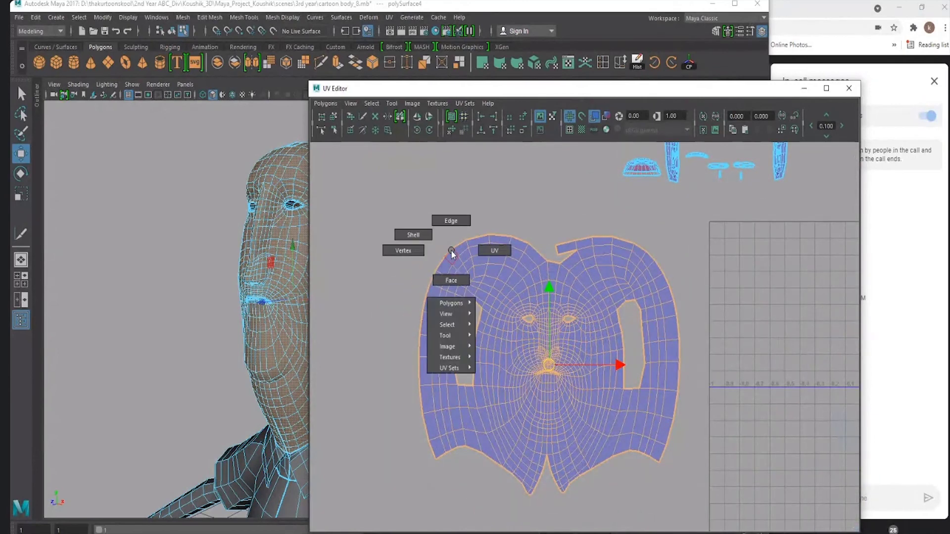
right_click_drag(451, 252, 494, 250)
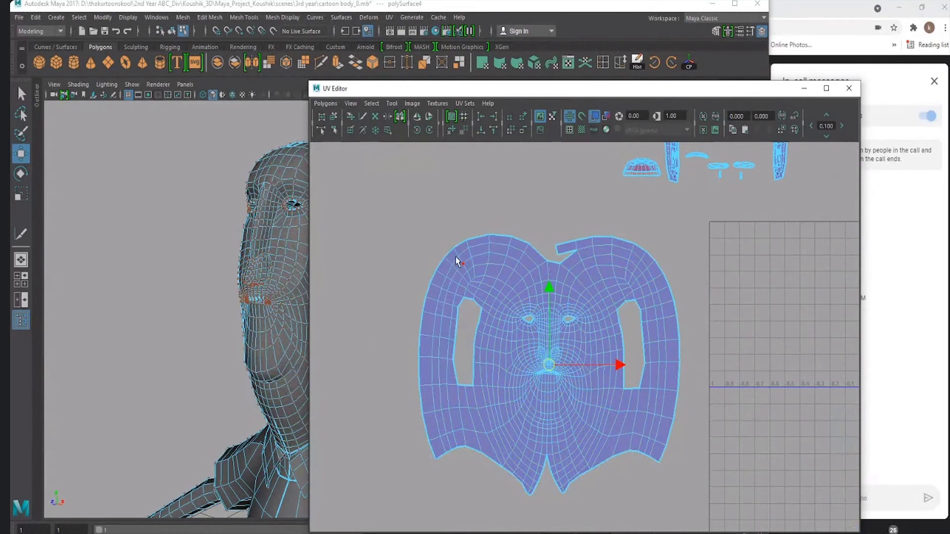
left_click(456, 257)
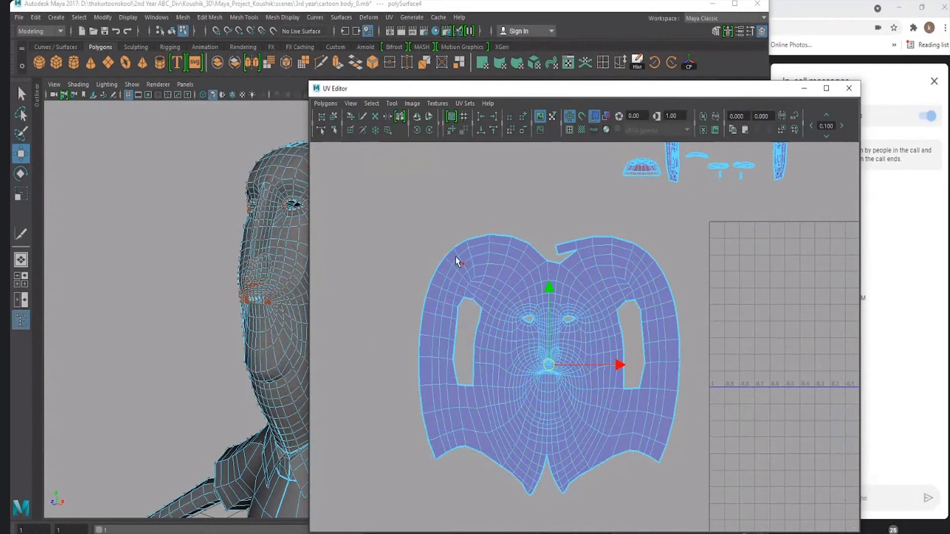
left_click(327, 106)
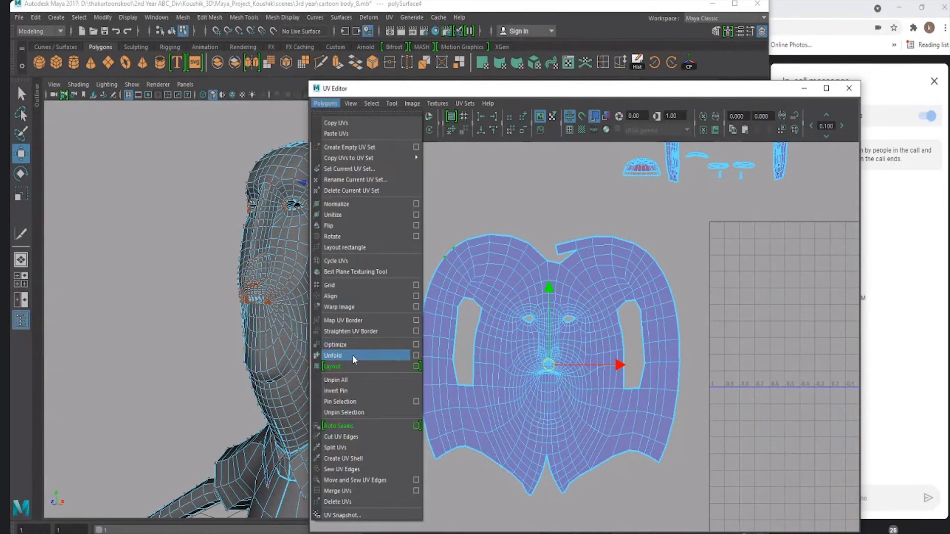
left_click(416, 355)
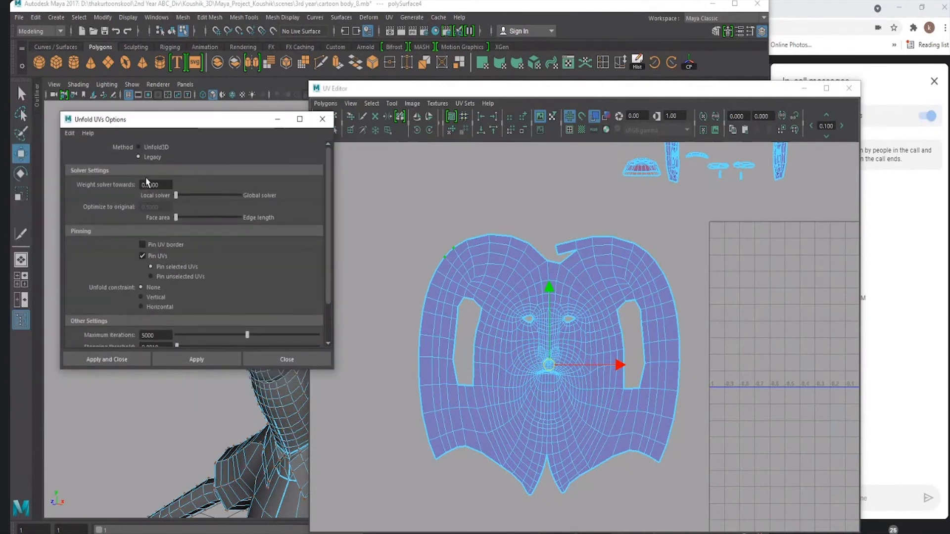
left_click(147, 183)
scroll(225, 280, "down", 2)
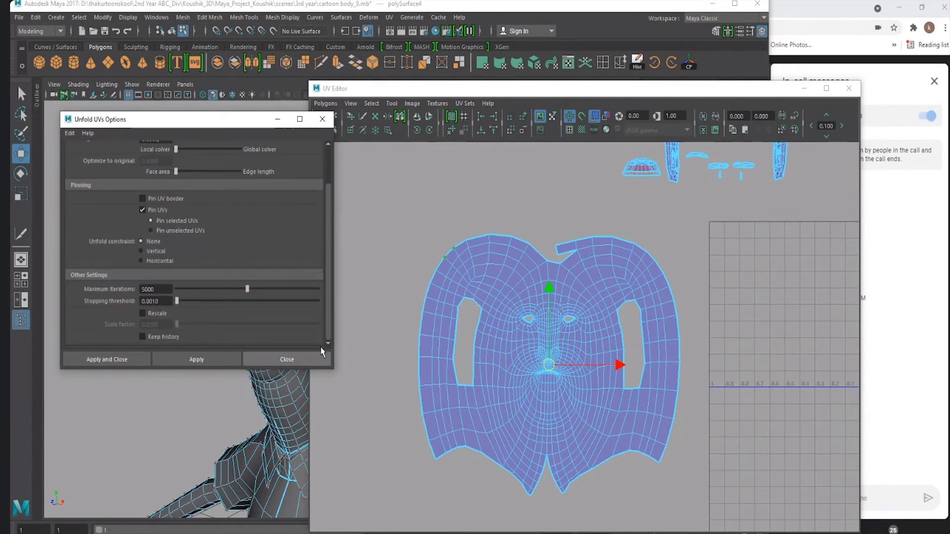
left_click(287, 359)
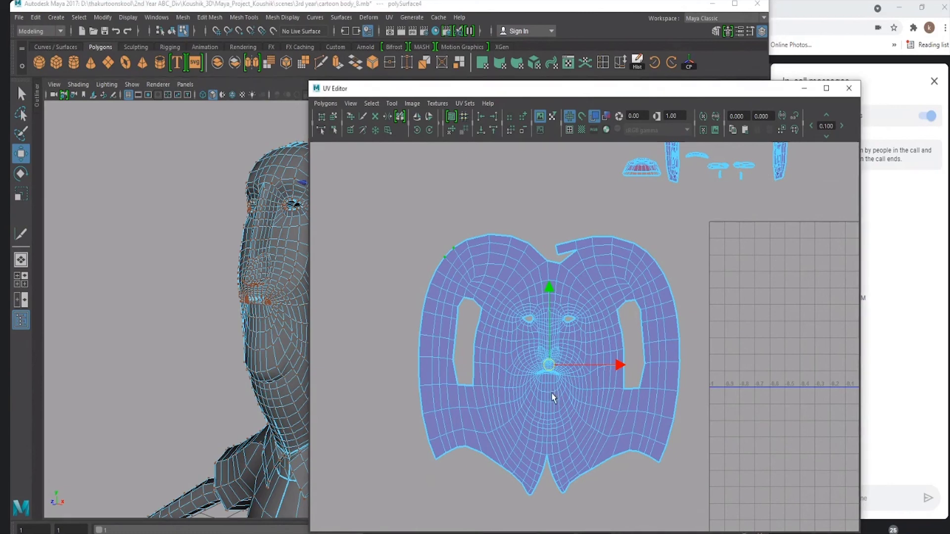
Zoom in on the face shell's lower edge, then orbit to the torso front.
scroll(553, 397, "up", 1)
scroll(554, 401, "up", 2)
scroll(547, 399, "up", 2)
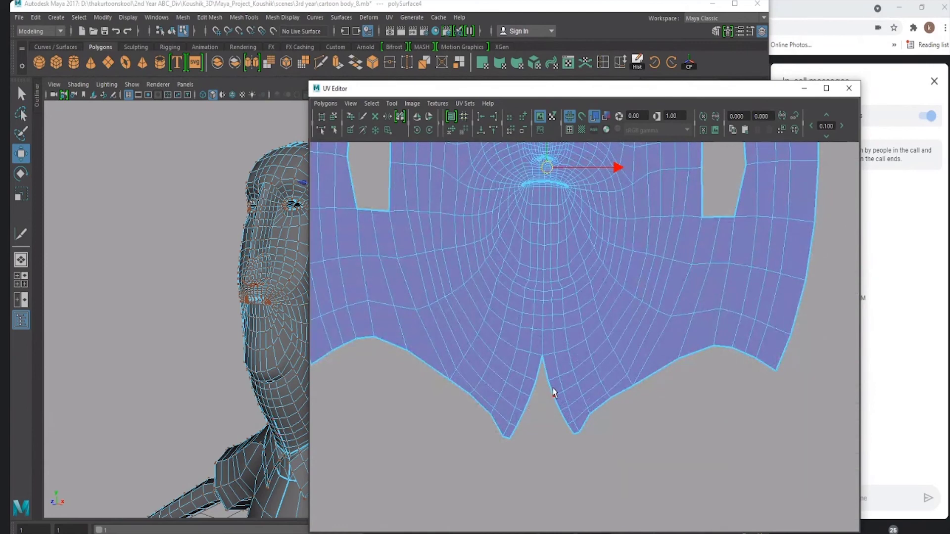
scroll(550, 389, "down", 1)
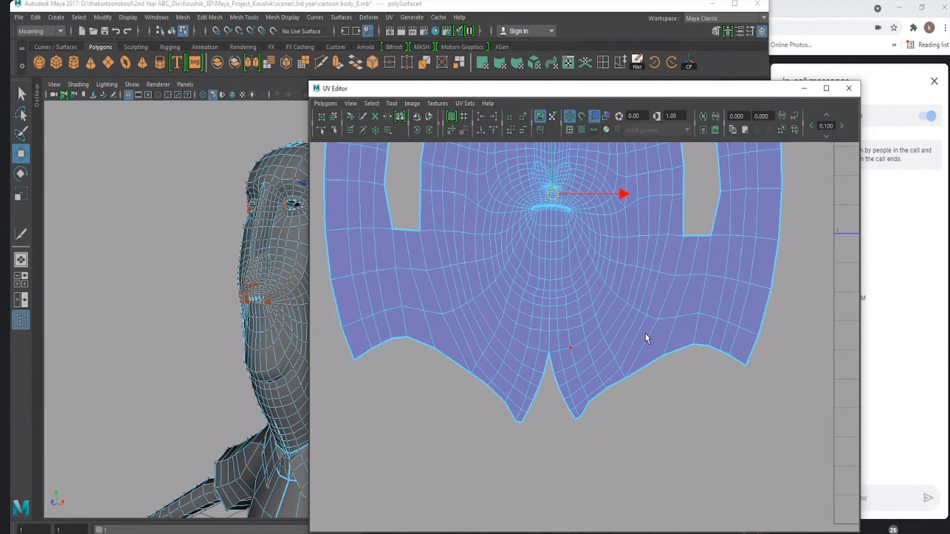
scroll(645, 334, "down", 3)
middle_click_drag(425, 258, 421, 352, "alt")
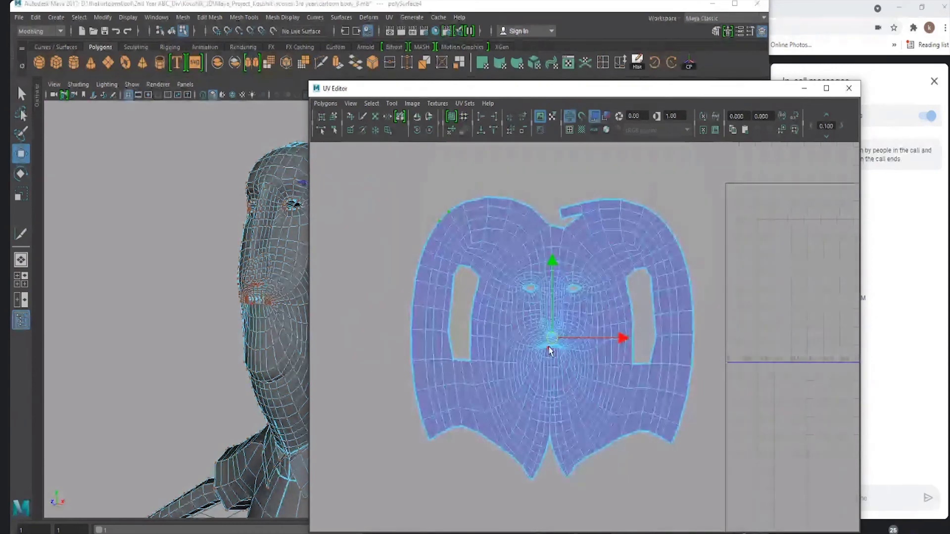
scroll(586, 342, "down", 4)
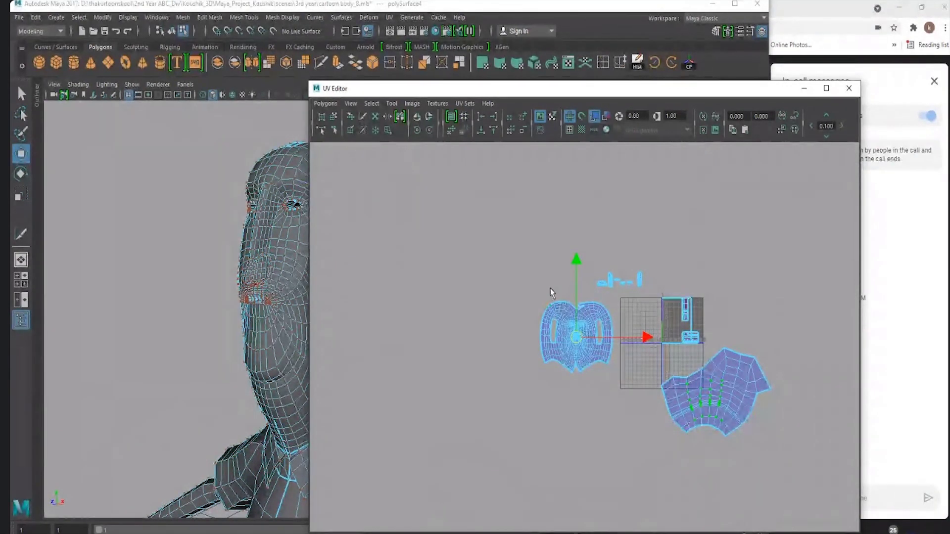
left_click_drag(553, 88, 695, 65)
left_click_drag(248, 296, 295, 321, "alt")
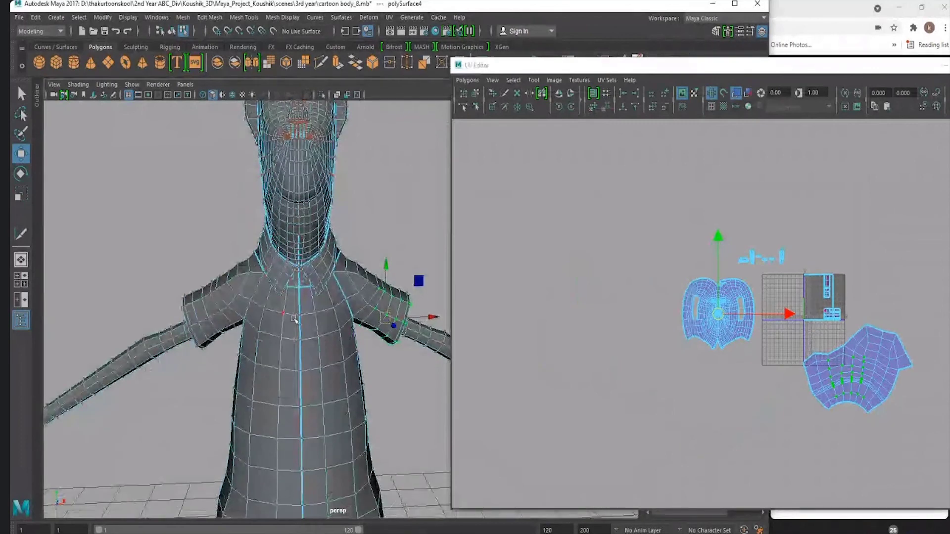
Orbit to a straight front view of the shirt collar and pick a collar vertex.
scroll(297, 297, "down", 3)
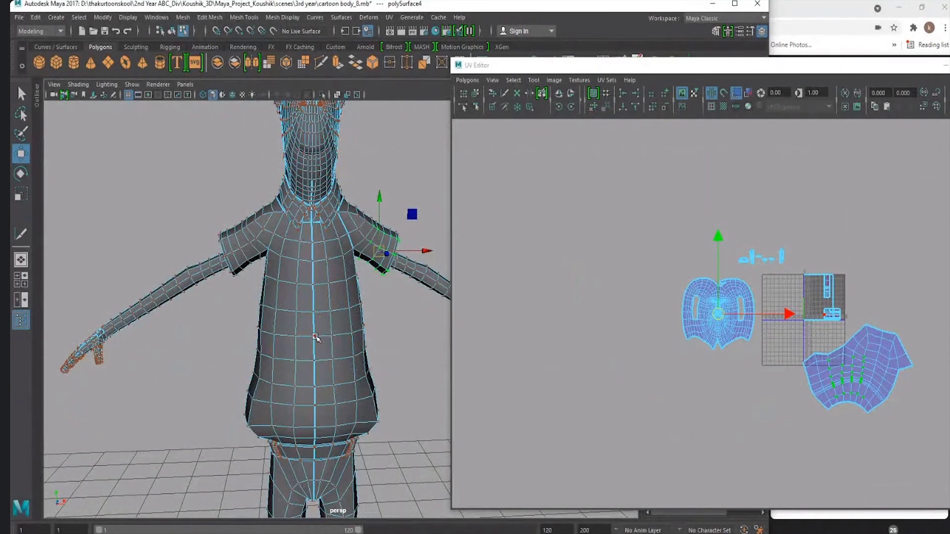
left_click_drag(316, 338, 311, 314, "alt")
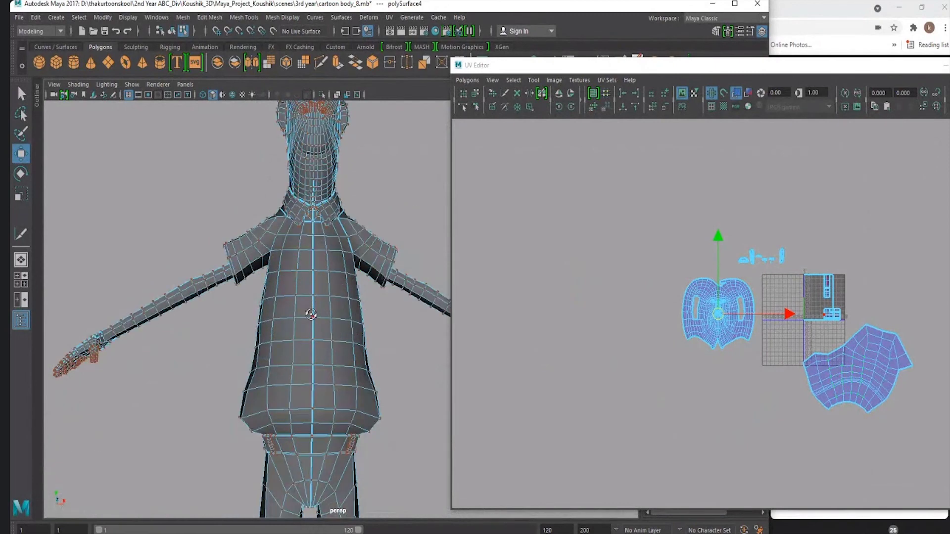
left_click_drag(311, 314, 300, 232, "alt")
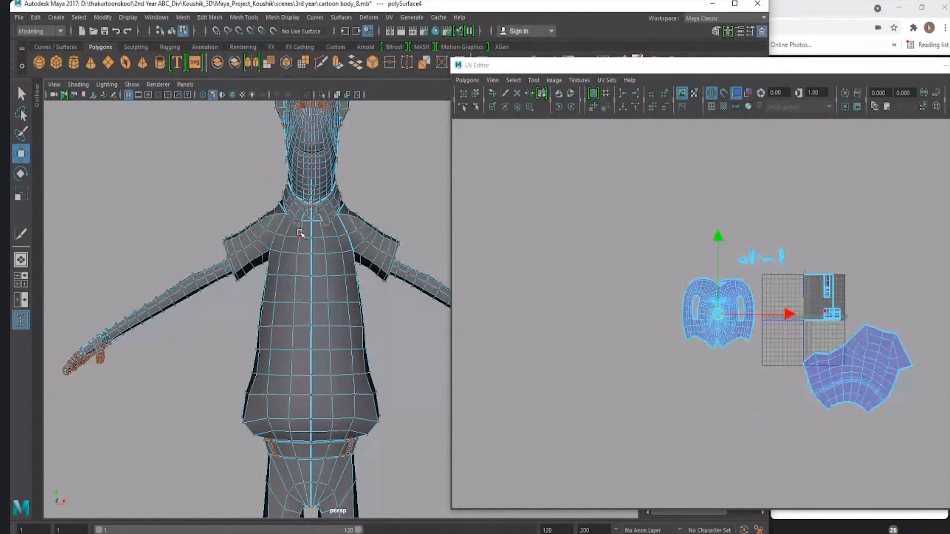
scroll(299, 233, "up", 5)
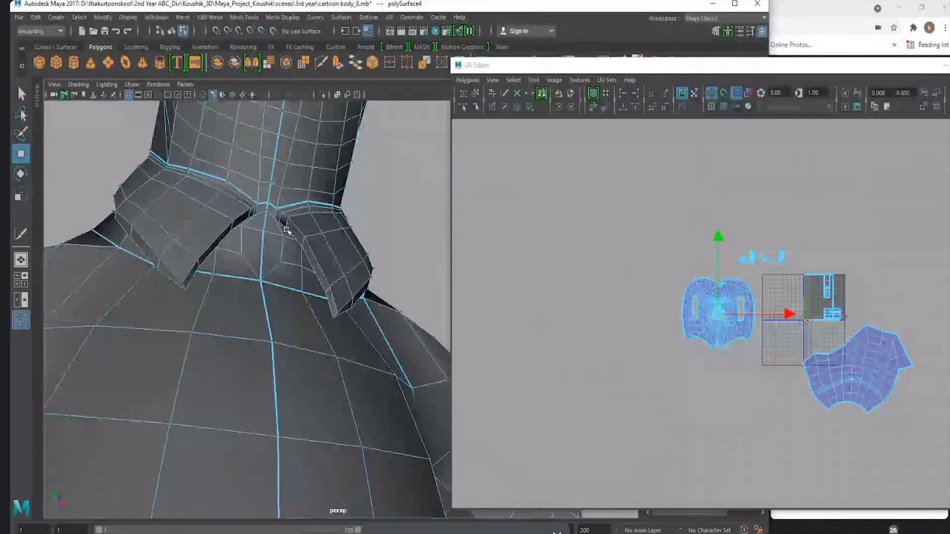
left_click_drag(287, 230, 293, 293, "alt")
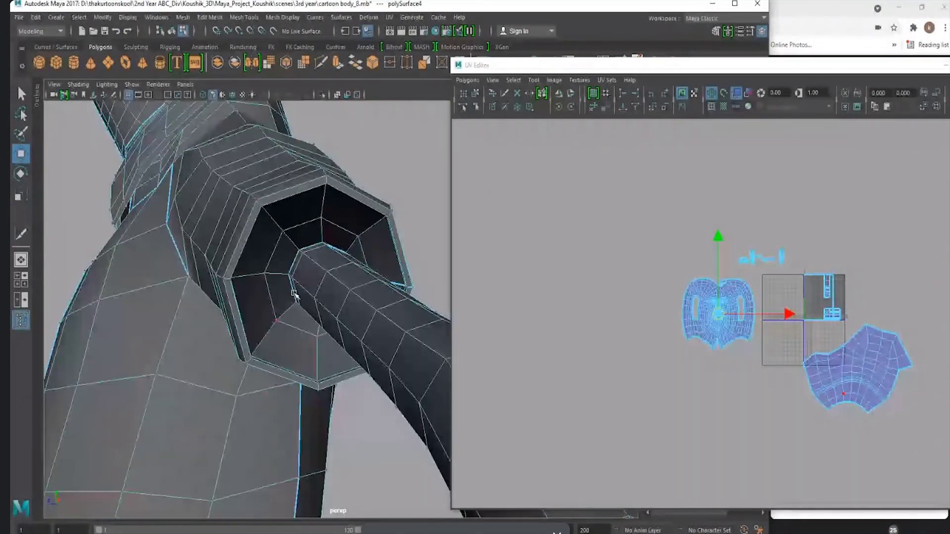
key("bracketleft")
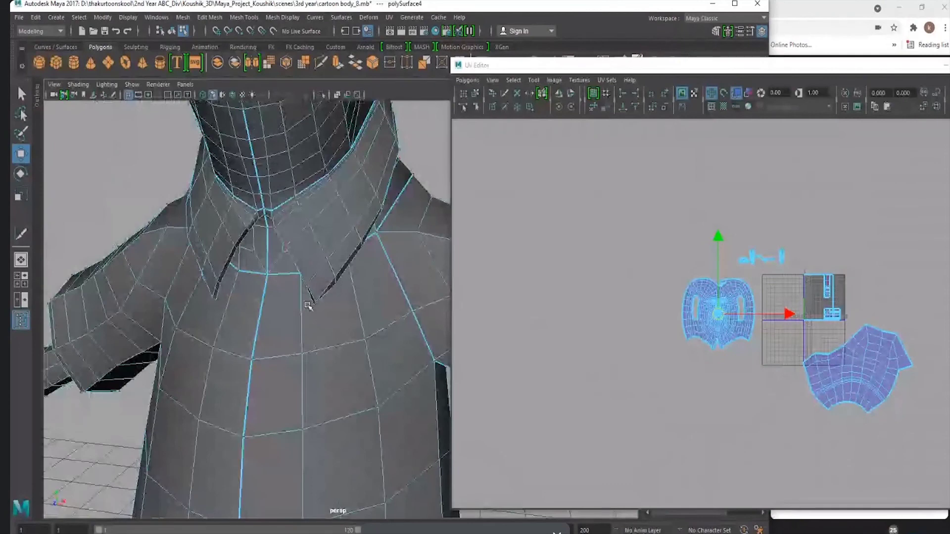
left_click_drag(308, 305, 293, 241, "alt")
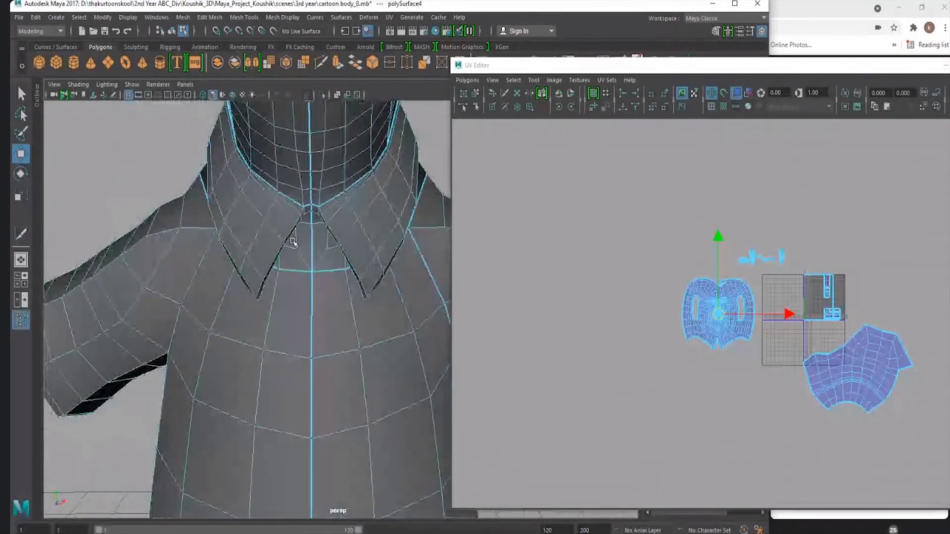
left_click(326, 223)
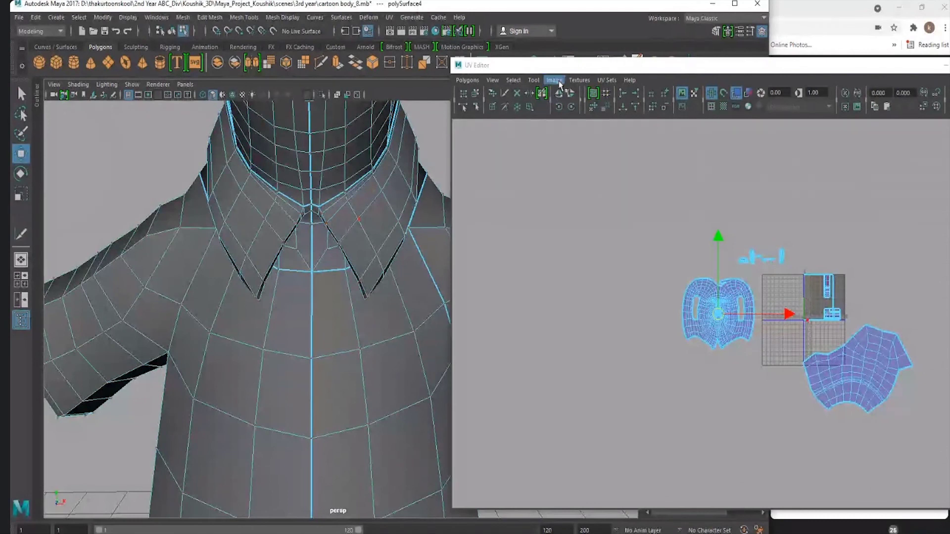
Activate the Cut UV Tool and zoom both the UV and 3D views out.
left_click(534, 80)
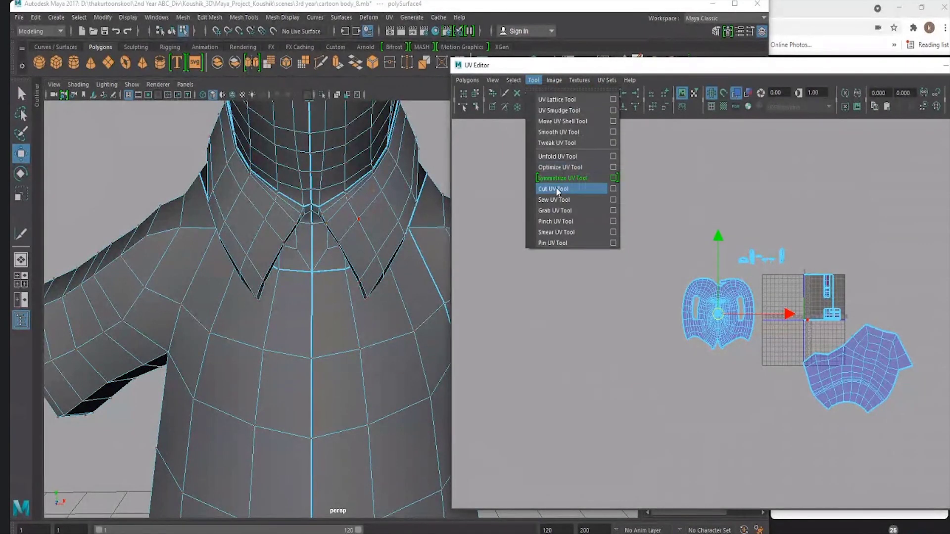
left_click(762, 373)
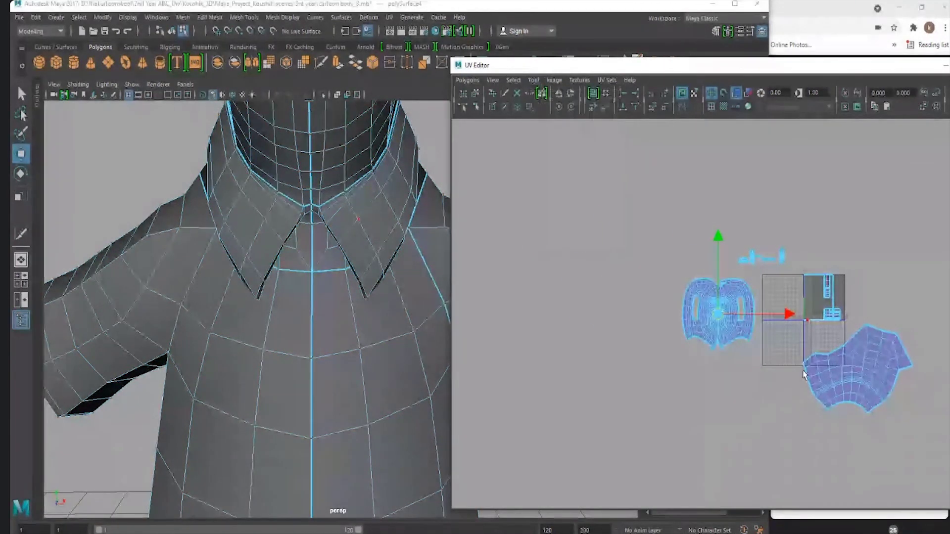
middle_click_drag(835, 407, 697, 336, "alt")
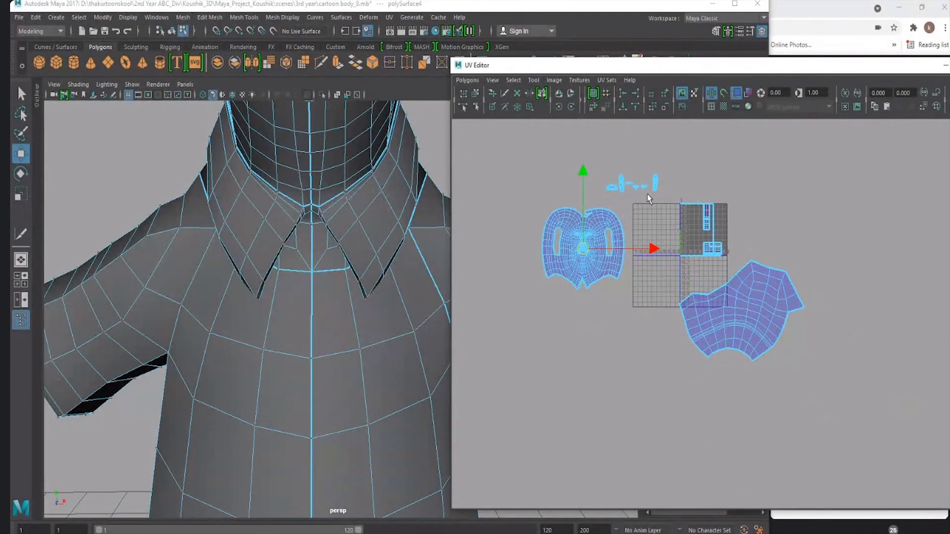
right_click_drag(652, 236, 559, 267, "alt")
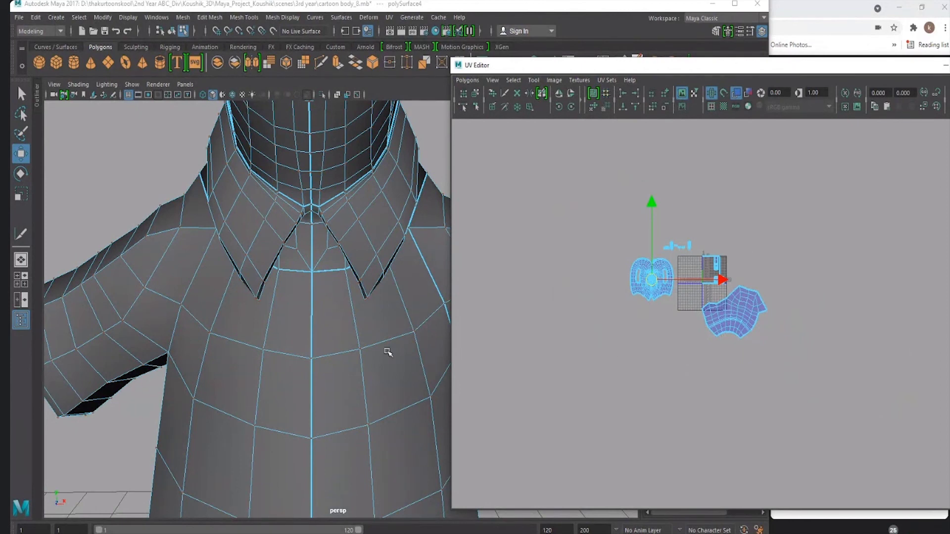
right_click_drag(388, 351, 232, 314, "alt")
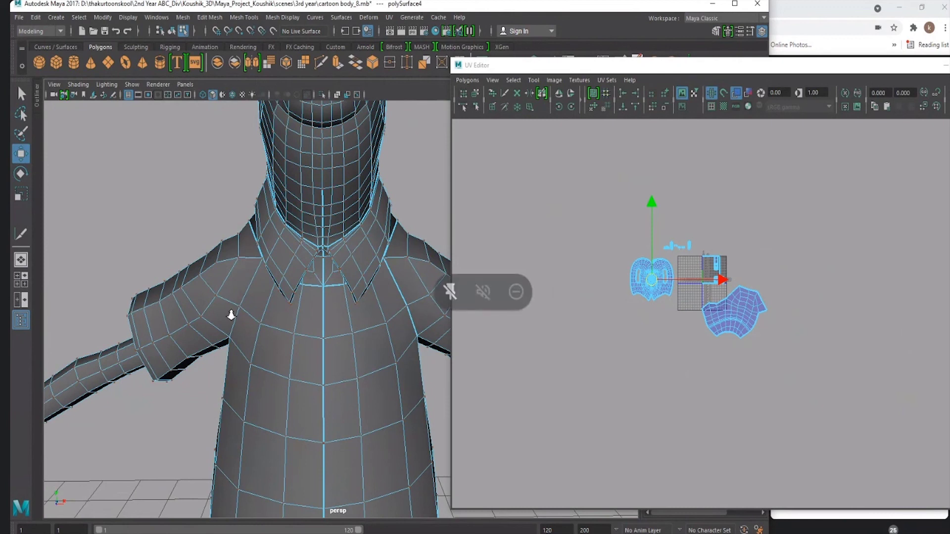
scroll(231, 315, "down", 5)
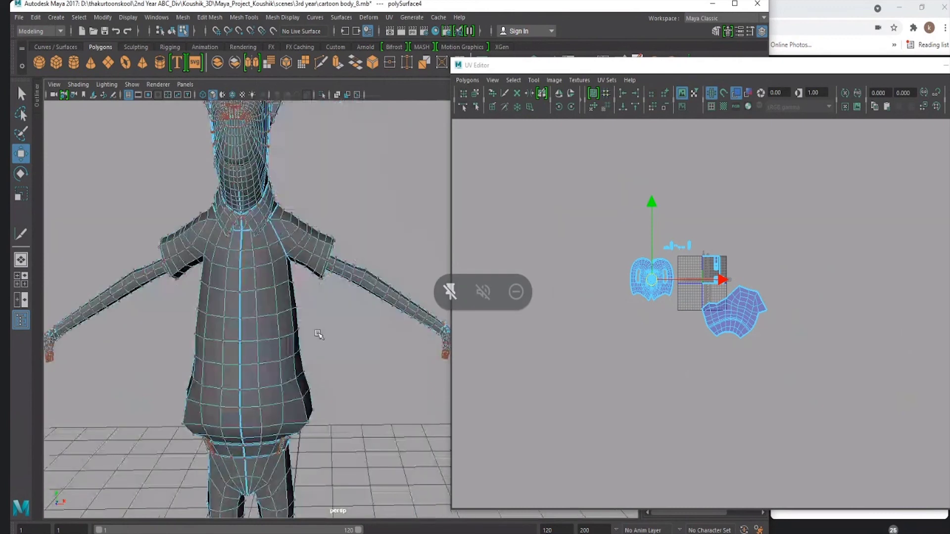